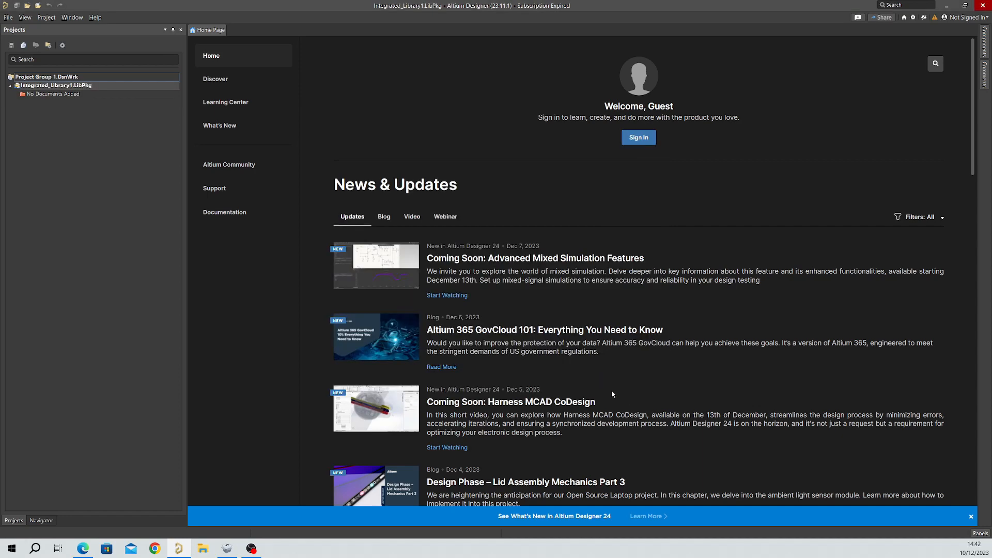
Start saving the integrated library project and browse to the How to Videos folder on the APPS (E:) drive
right_click(67, 88)
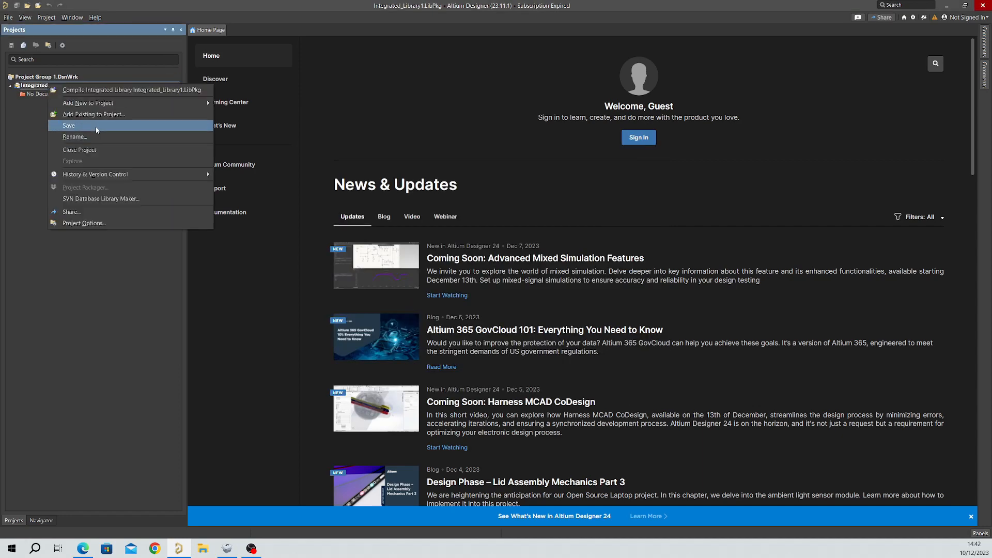
left_click(96, 130)
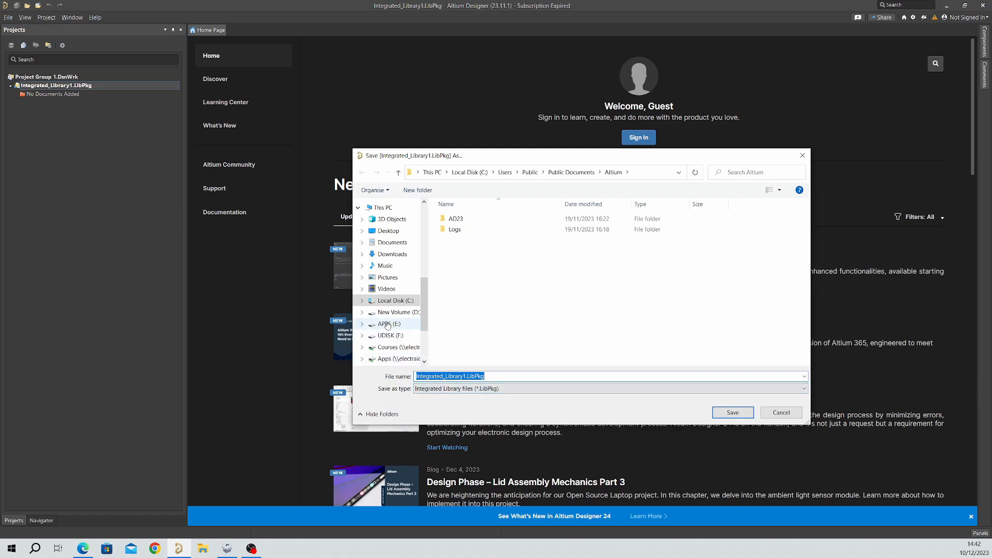
right_click(482, 286)
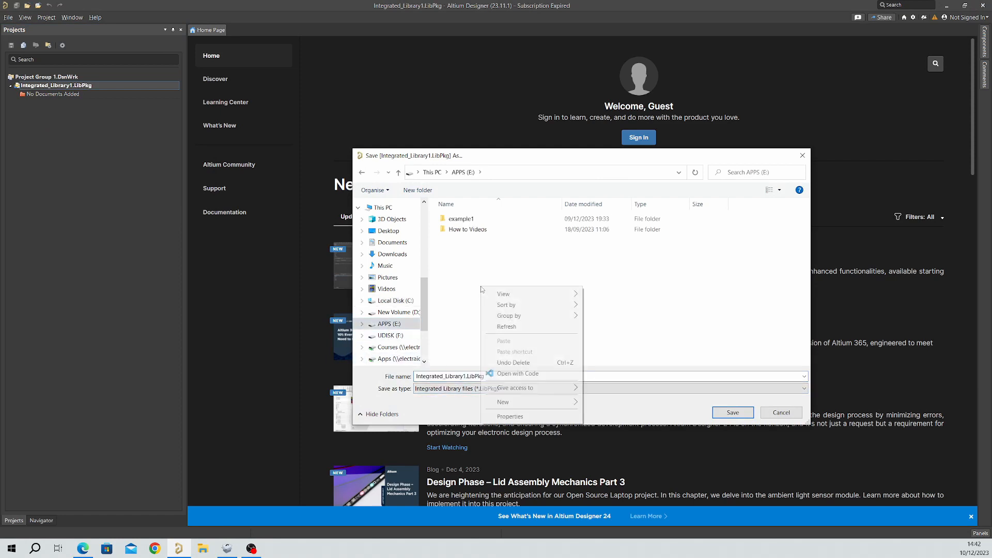
left_click(469, 231)
double_click(469, 231)
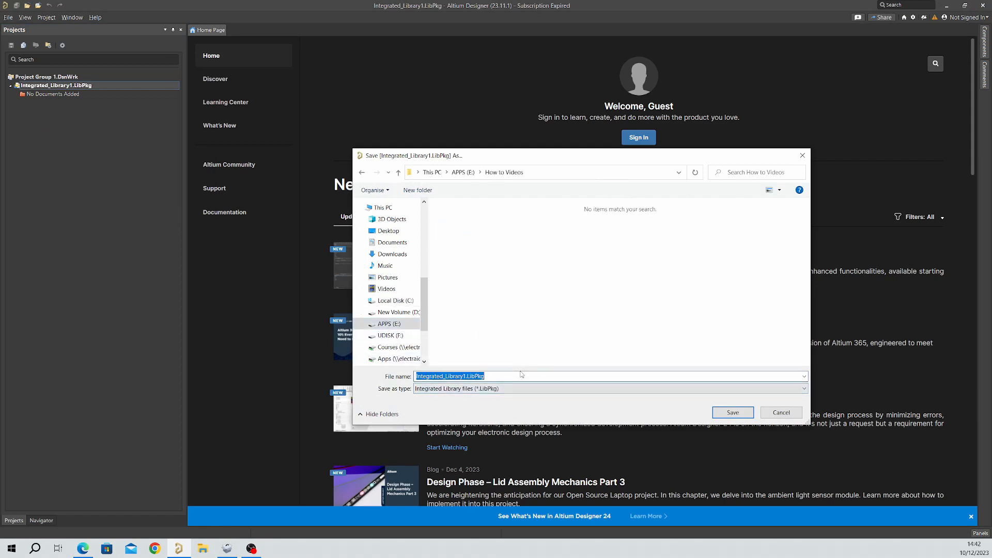
Create a new folder named resistors inside the How to Videos folder
right_click(504, 258)
mouse_move(583, 371)
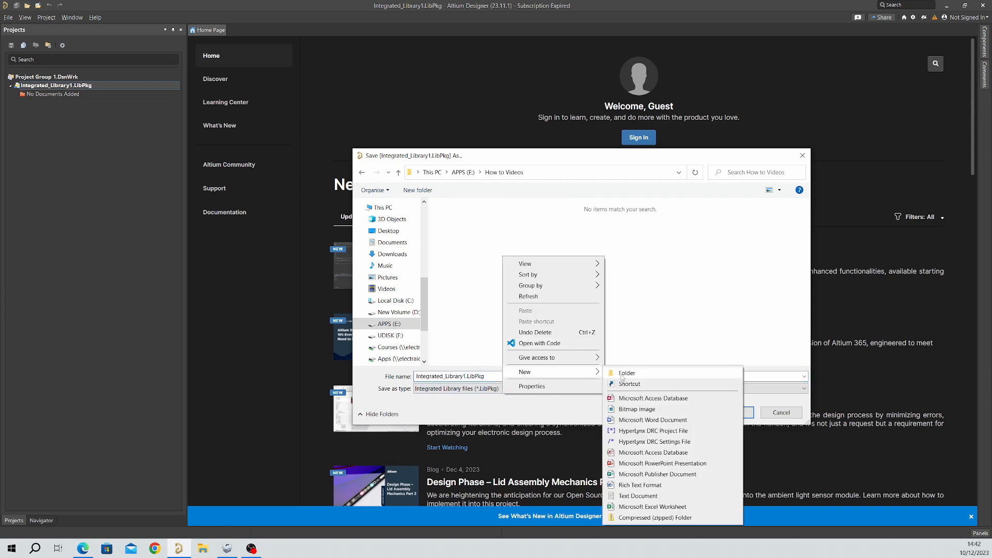
left_click(622, 374)
type("res")
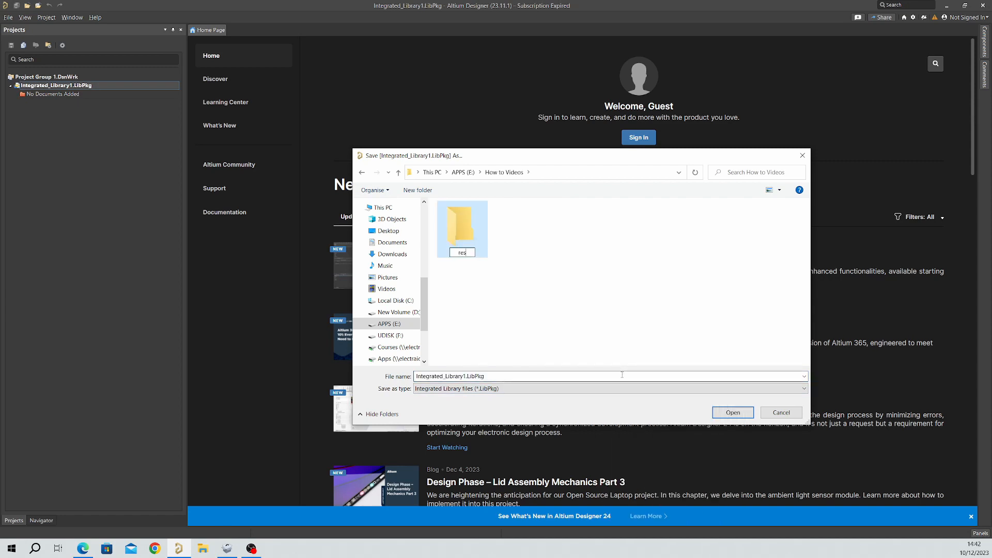
key("BackSpace")
key("BackSpace")
type("resistors")
key("Return")
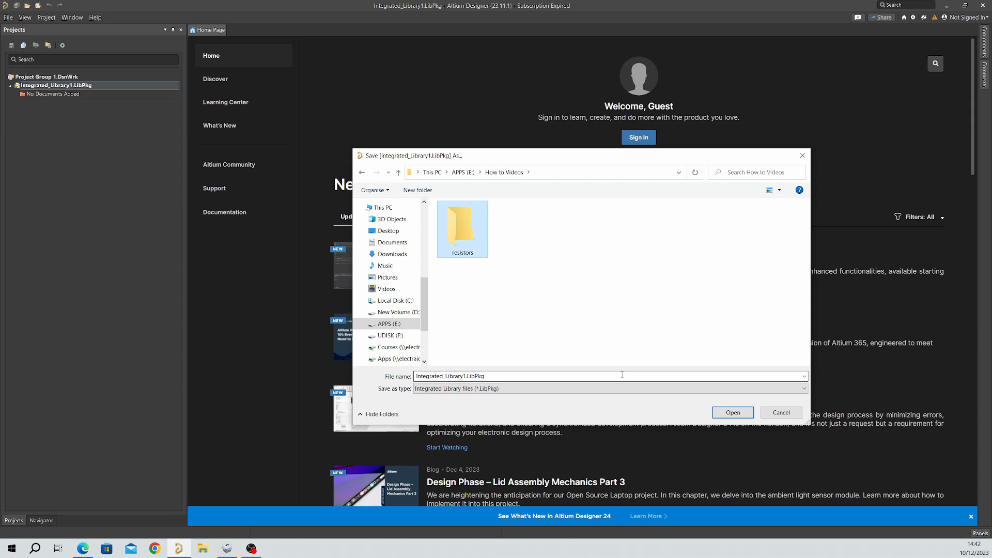
Save the integrated library project as tnpw.LibPkg in the resistors folder
double_click(475, 247)
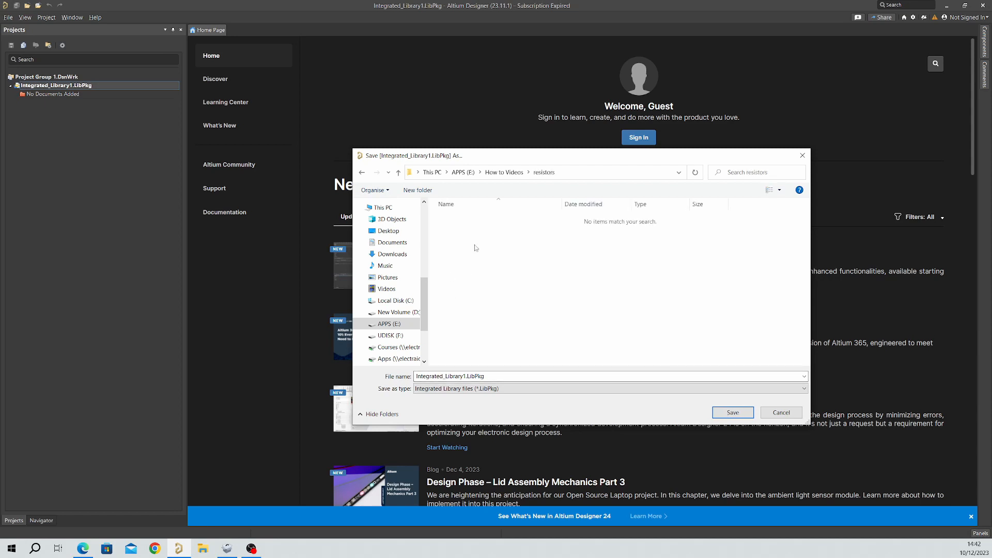
left_click(466, 376)
key("alt+Tab")
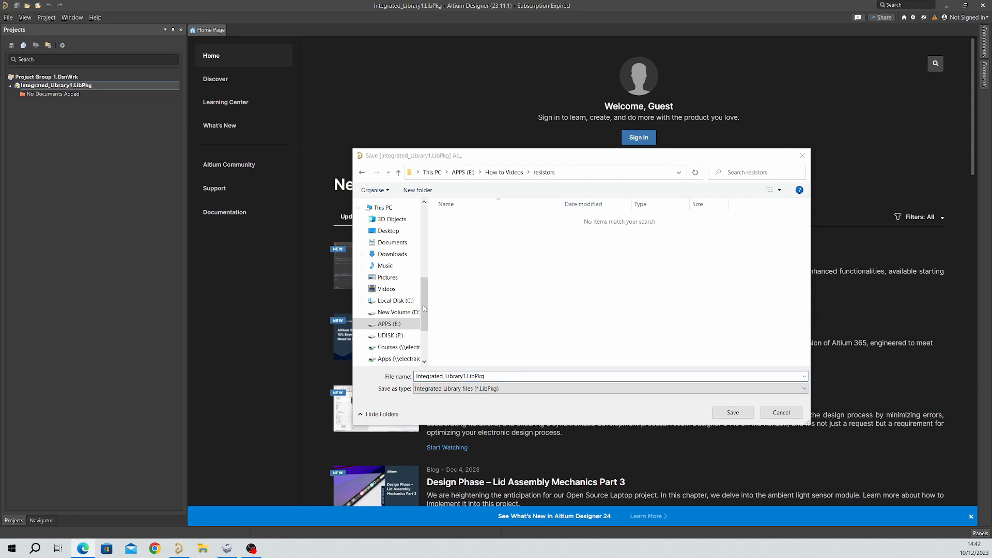
left_click(466, 376)
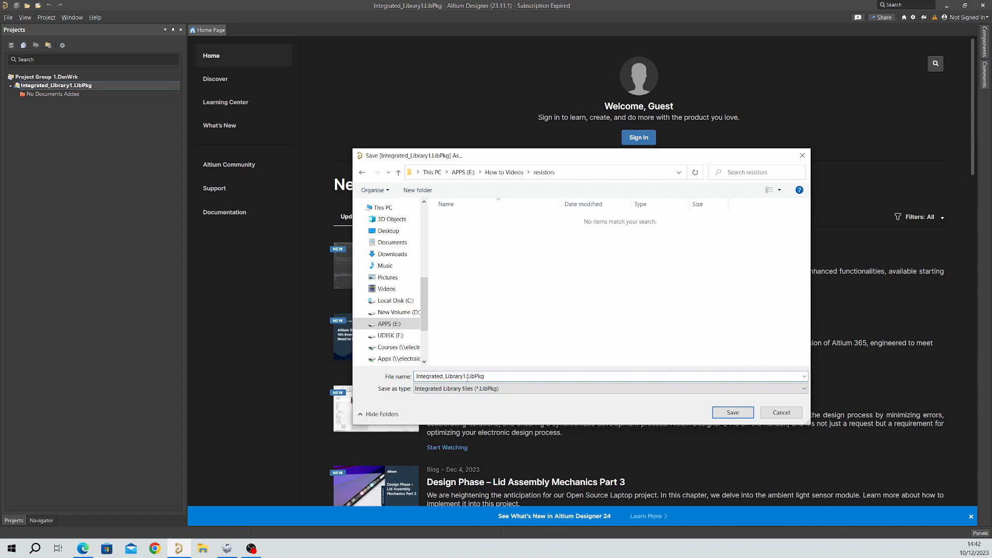
left_click_drag(467, 376, 380, 376)
type("tnpw.")
left_click(744, 414)
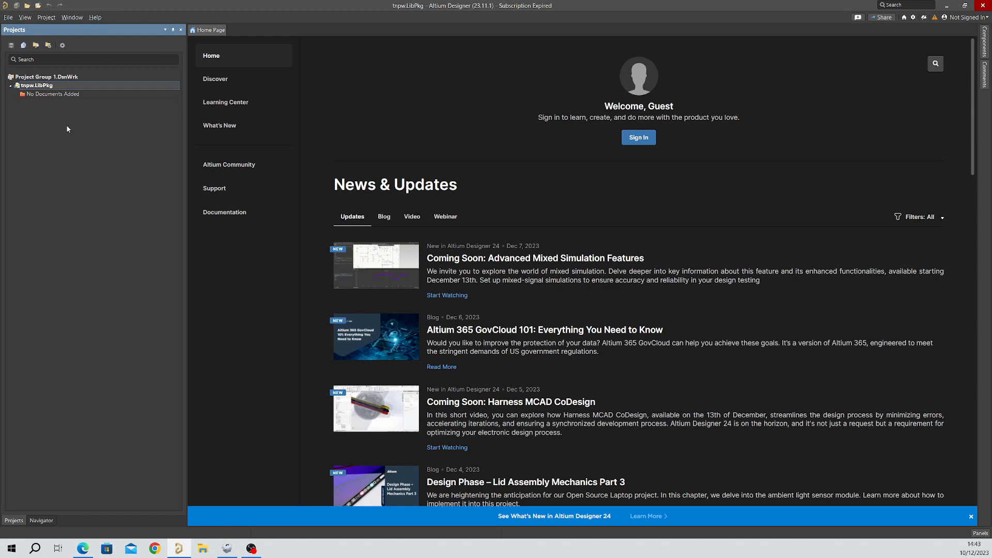
Add a new schematic library to the tnpw project and shrink the model editor pane to enlarge the drawing area
right_click(46, 85)
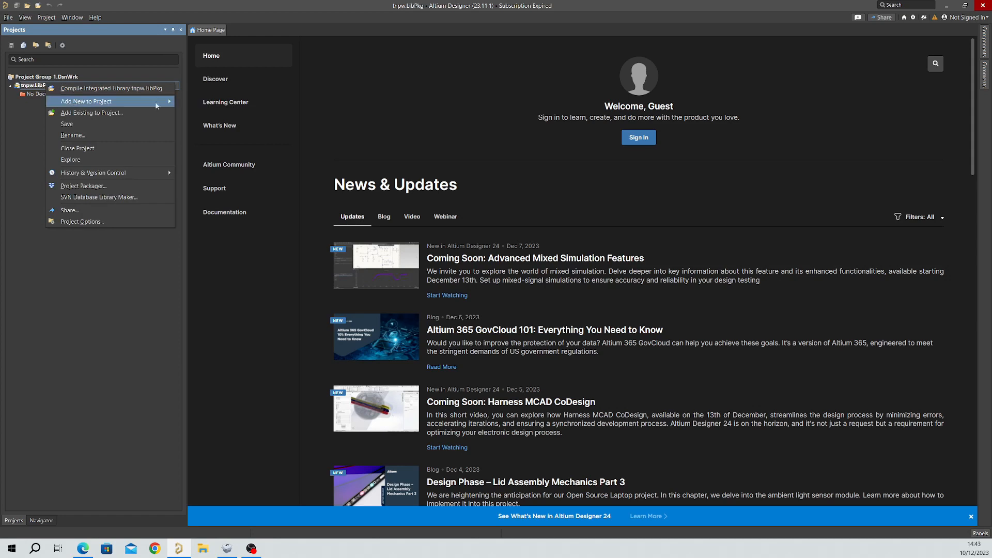
mouse_move(156, 106)
left_click(206, 104)
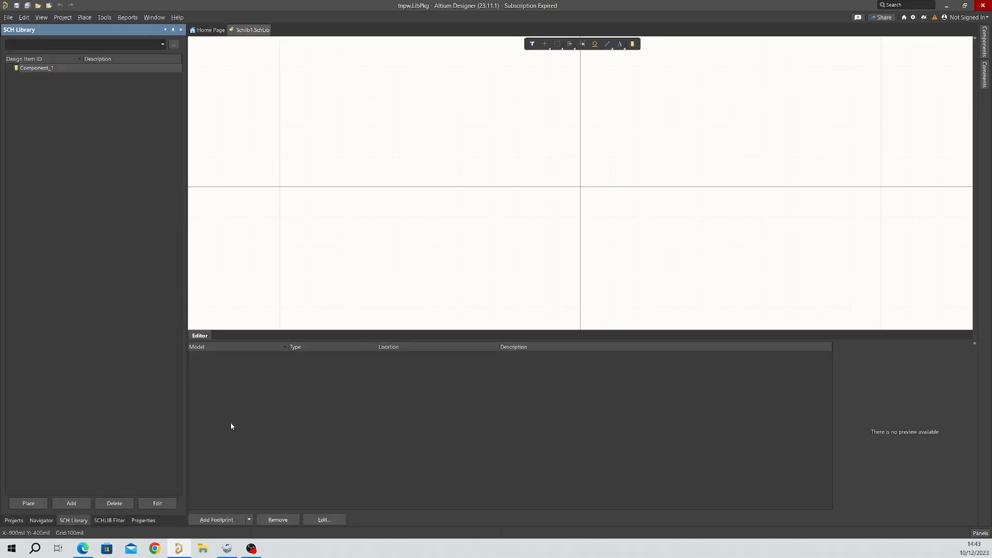
scroll(622, 144, "down", 1, "ctrl")
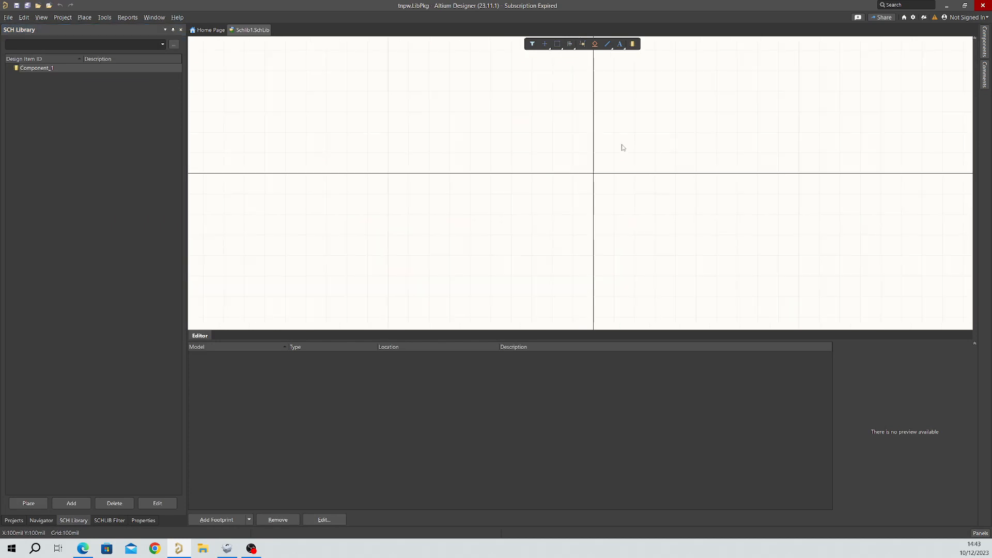
scroll(621, 145, "down", 1, "ctrl")
right_click_drag(626, 175, 618, 249)
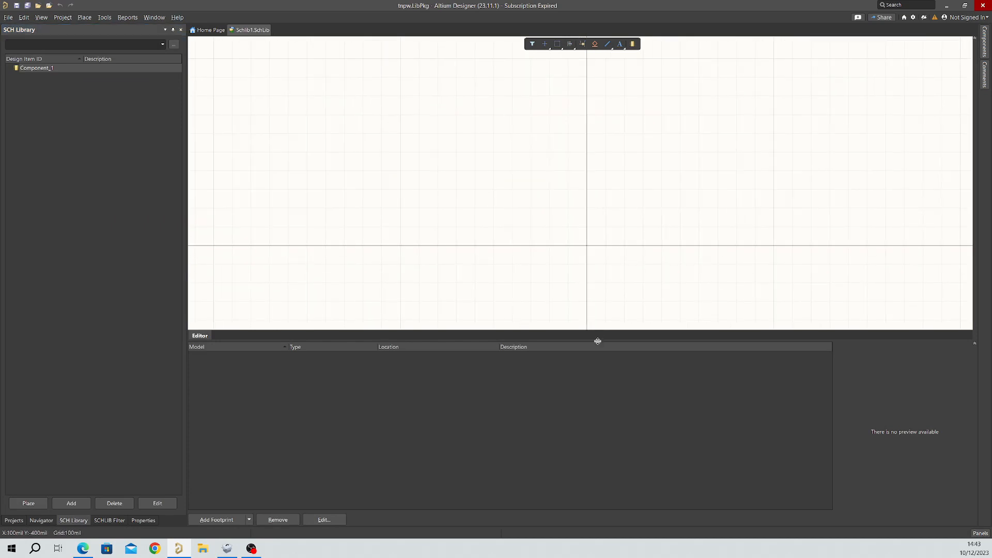
left_click_drag(598, 341, 612, 383)
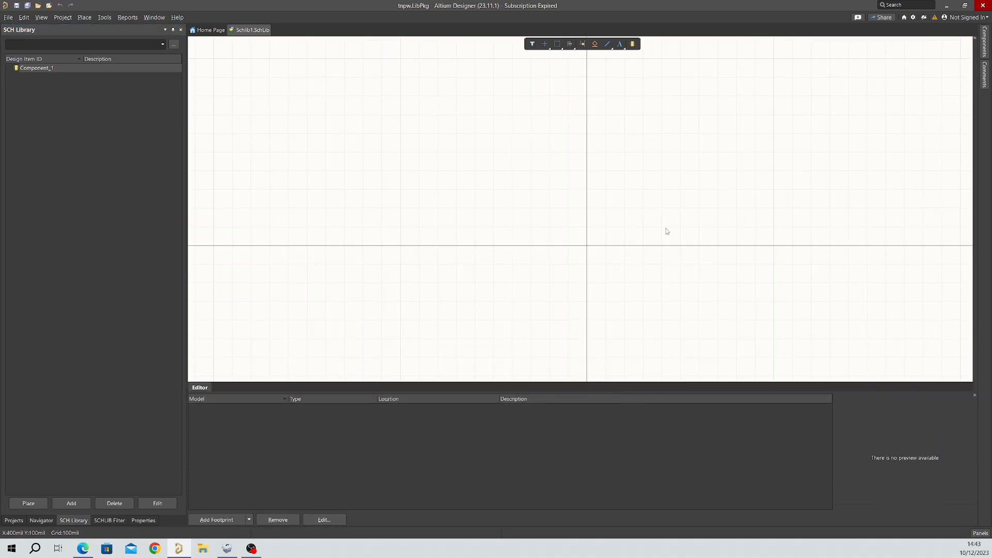
scroll(666, 329, "up", 2, "ctrl")
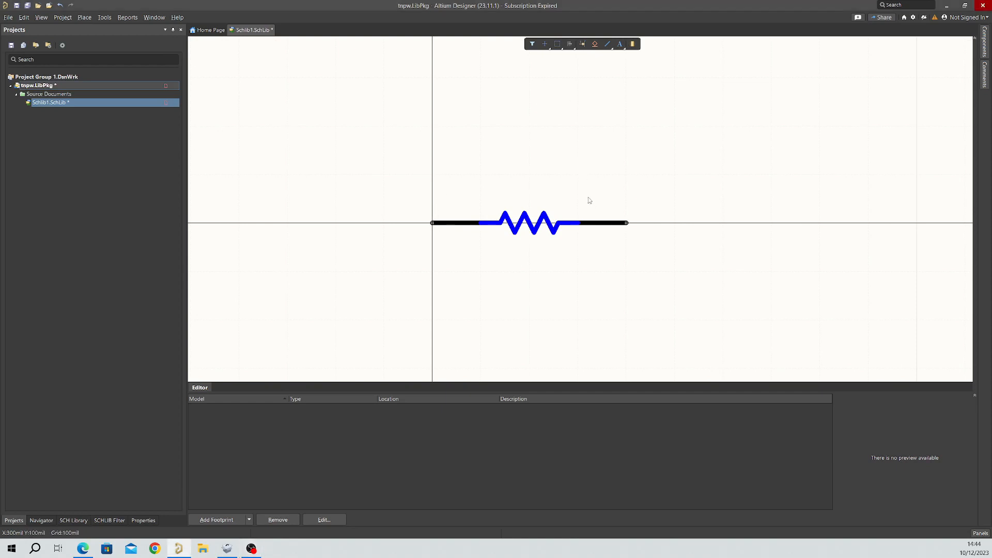
scroll(462, 208, "up", 1, "ctrl")
left_click(607, 44)
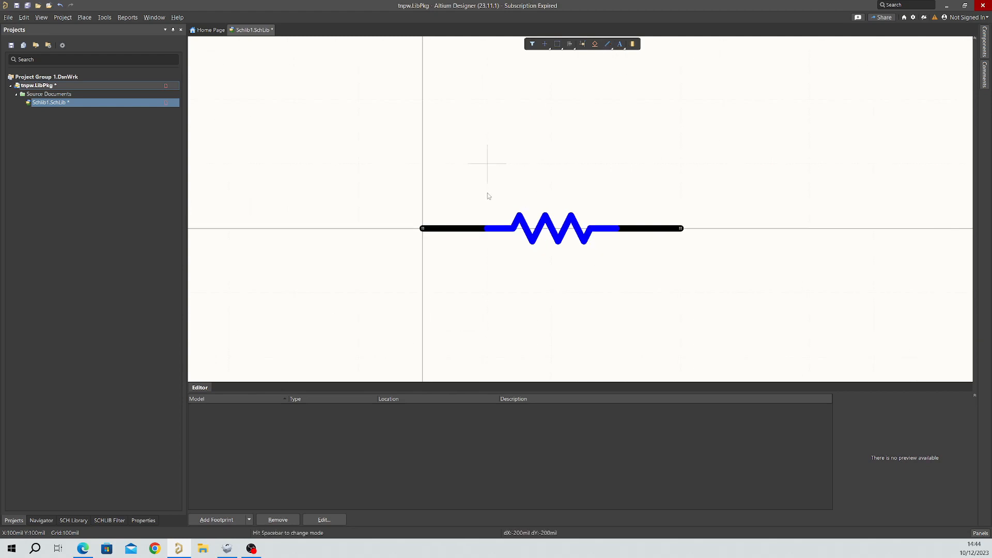
scroll(498, 194, "up", 1, "ctrl")
key("g")
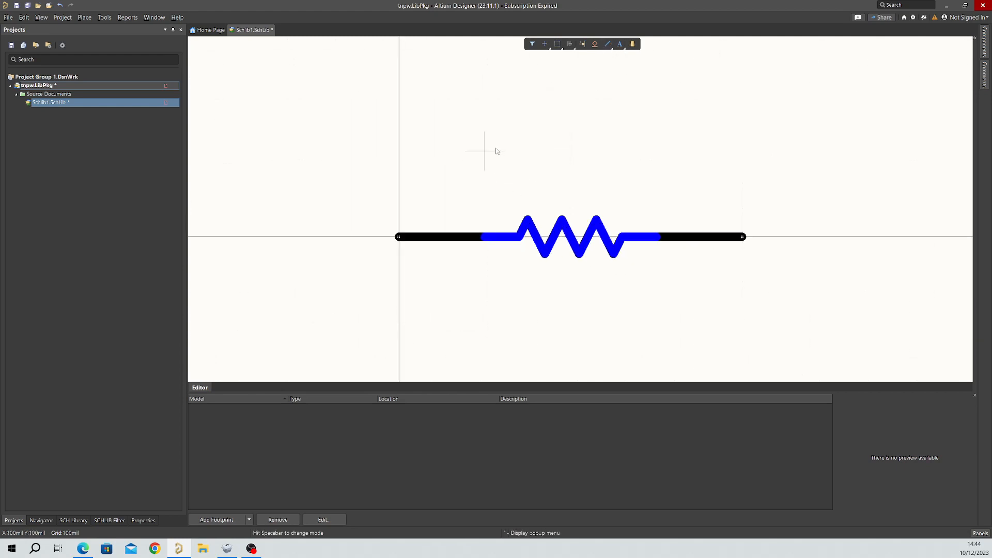
key("g")
left_click(491, 150)
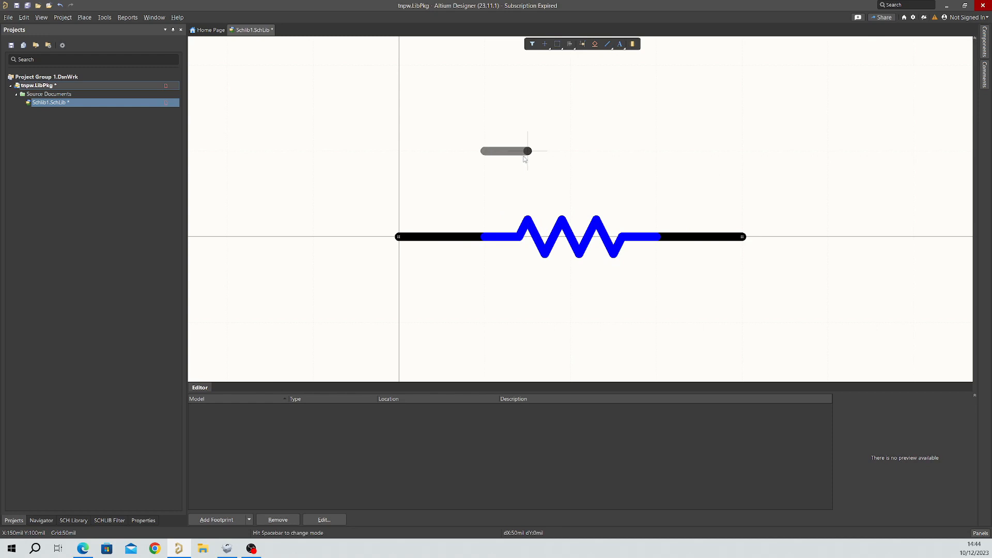
left_click(529, 166)
right_click_drag(530, 166, 535, 175)
right_click(535, 175)
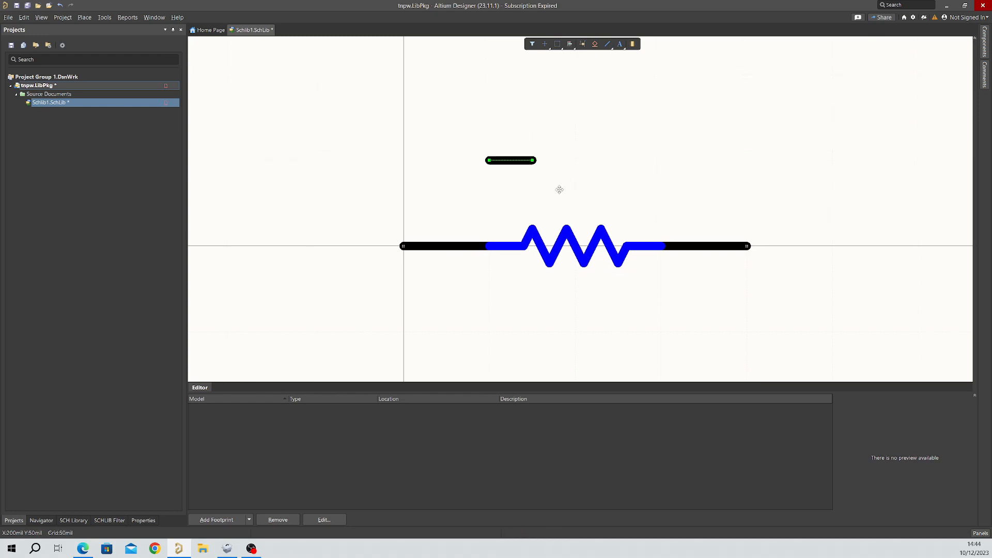
key("Delete")
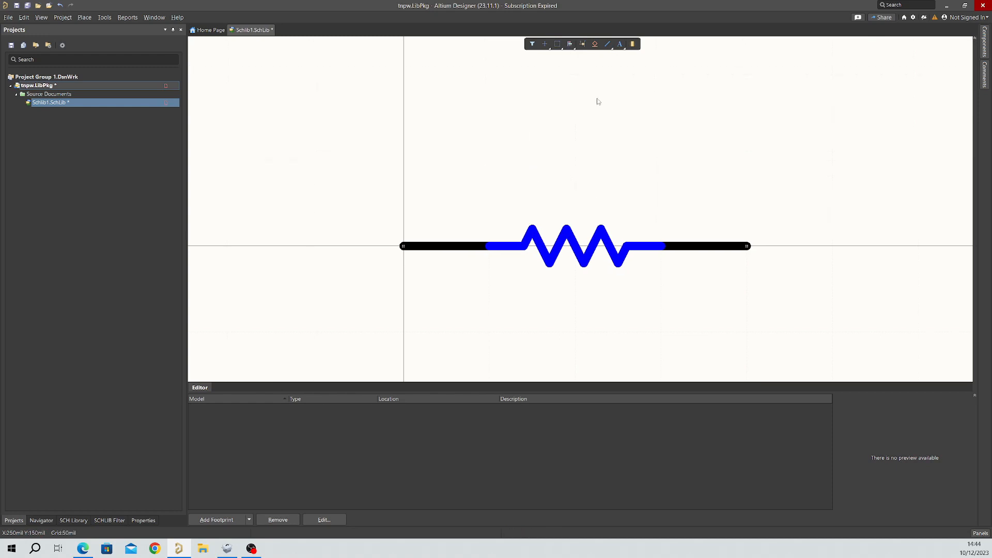
On a 10 mil grid, draw a three-peak zigzag resistor polyline above the existing symbol, from (100, 160) to (300, 160) mil with 20 mil peaks
left_click(608, 45)
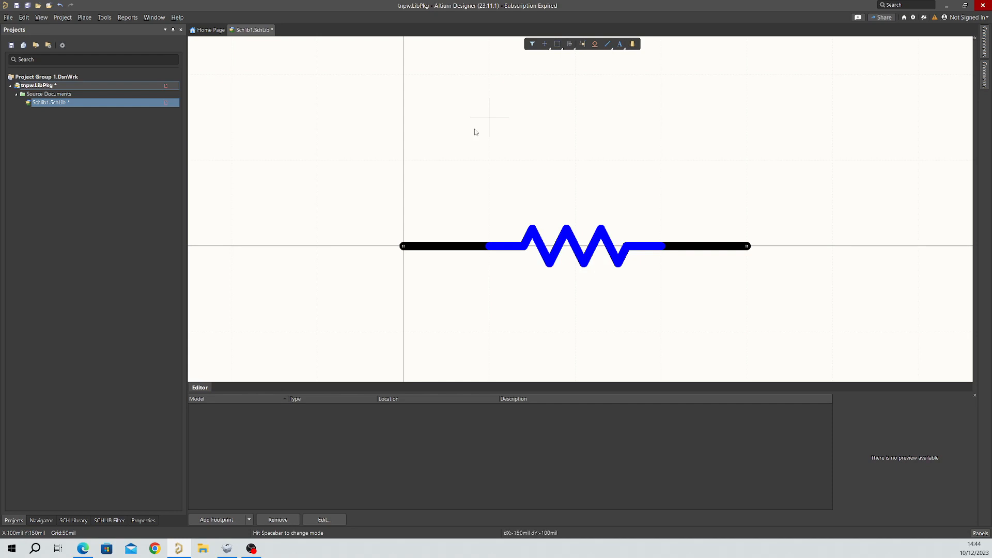
key("g")
key("g")
left_click(489, 108)
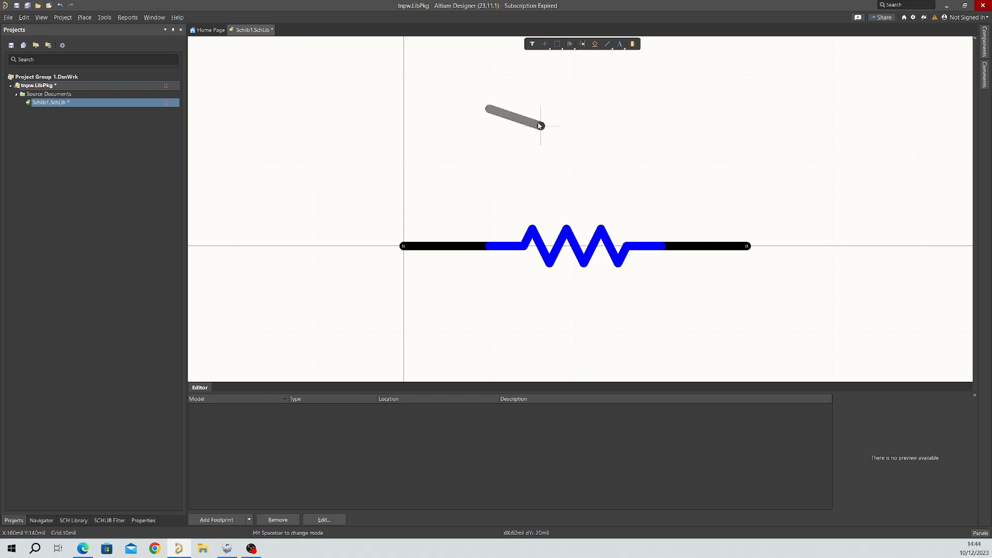
left_click(532, 92)
left_click(549, 126)
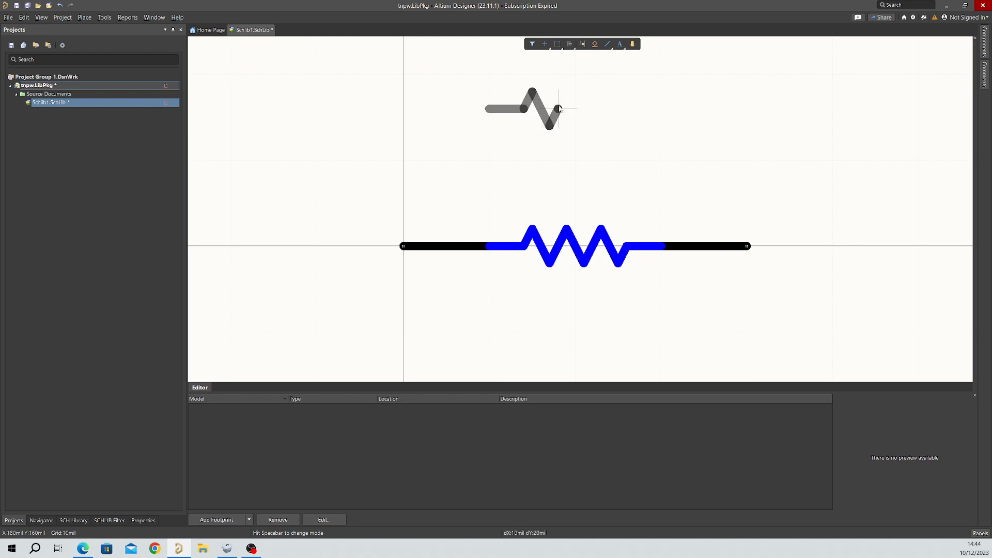
left_click(566, 92)
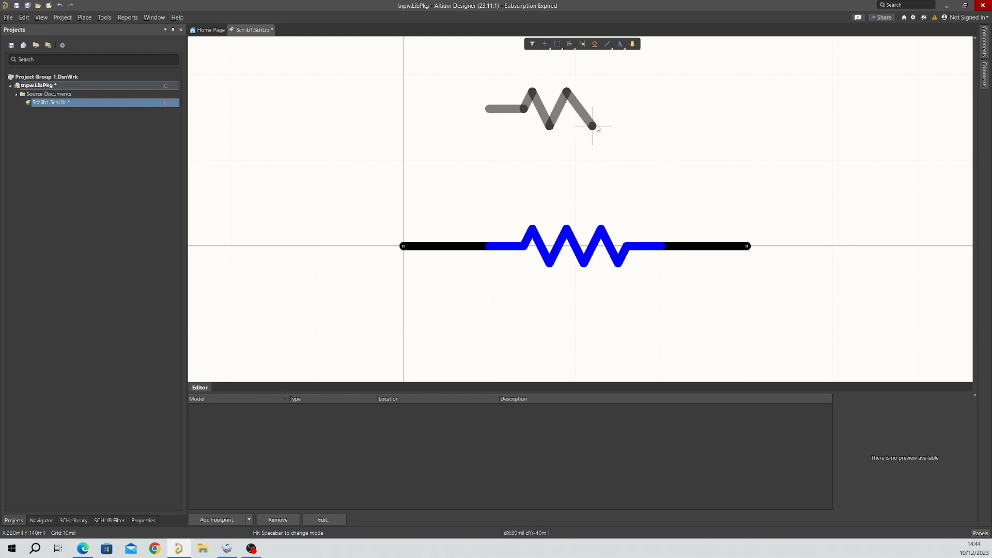
left_click(584, 126)
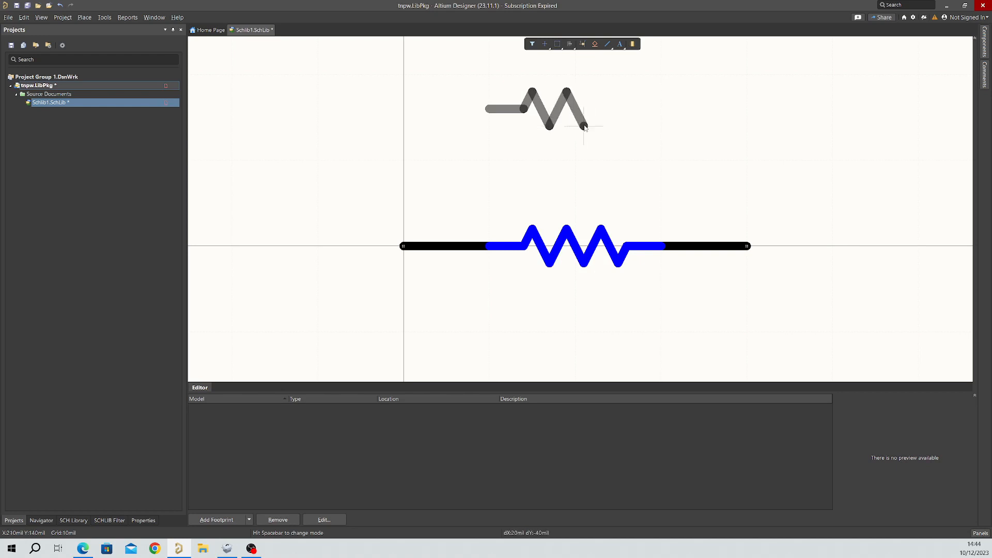
left_click(601, 92)
left_click(618, 126)
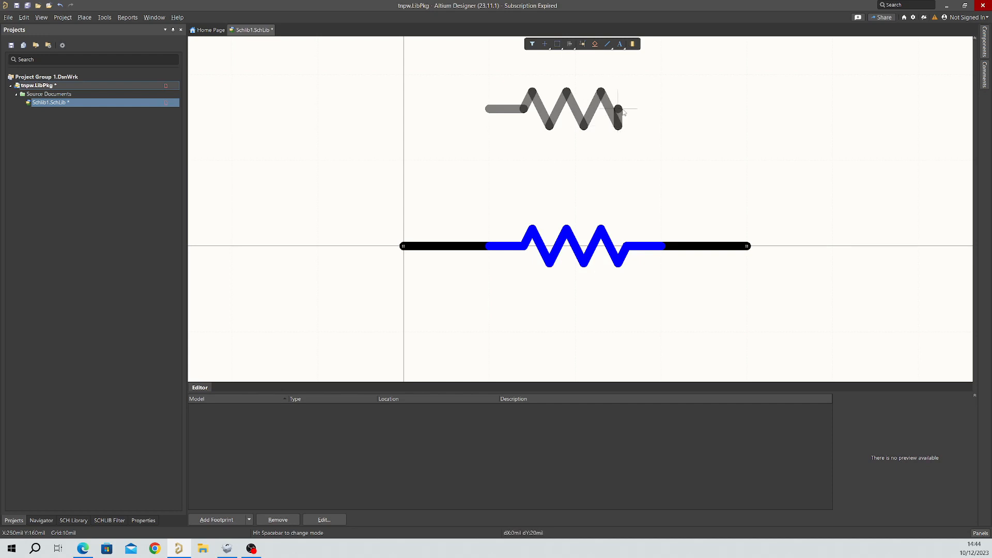
left_click(627, 109)
left_click(661, 109)
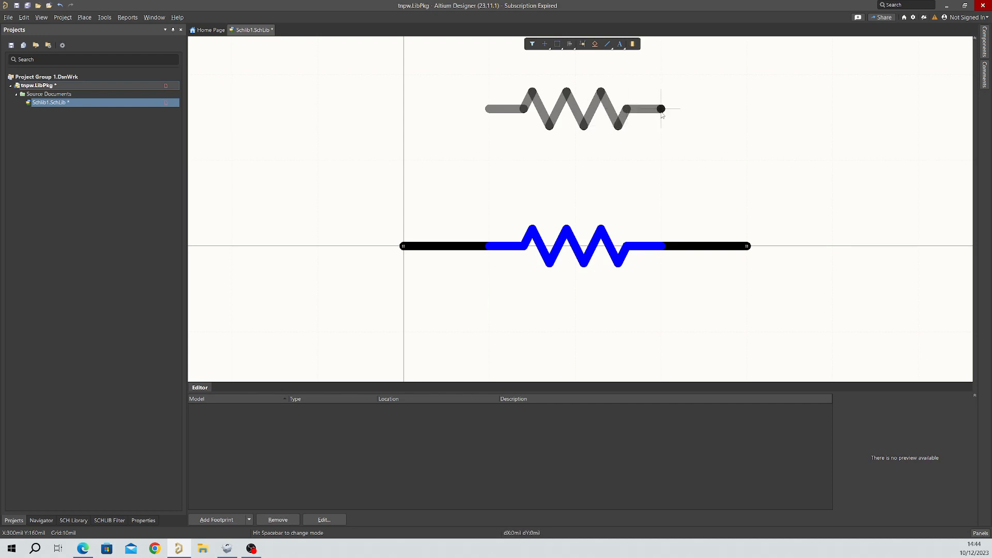
key("Escape")
key("Escape")
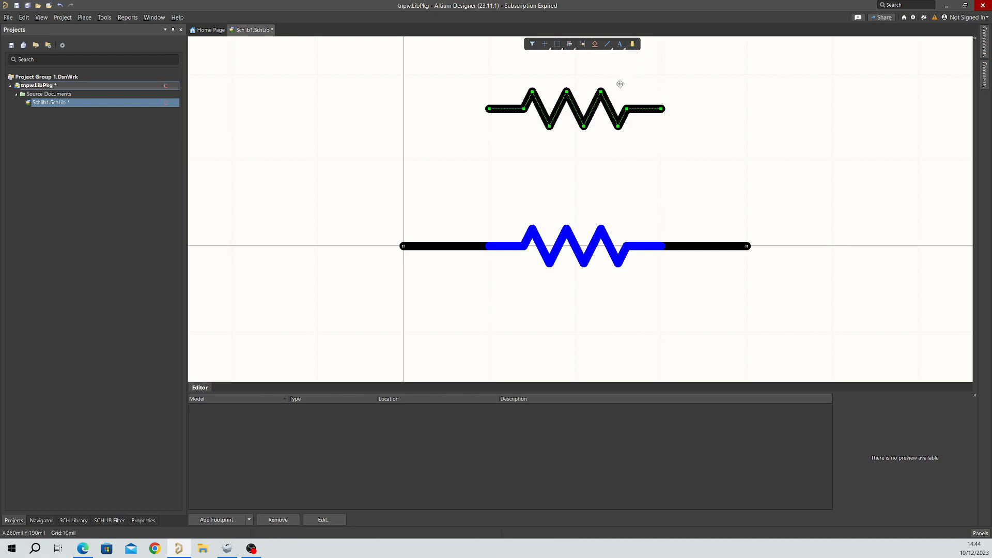
Set the new zigzag polyline's line color to blue and move it about 60 mil down, closer to the existing resistor symbol
left_click(143, 520)
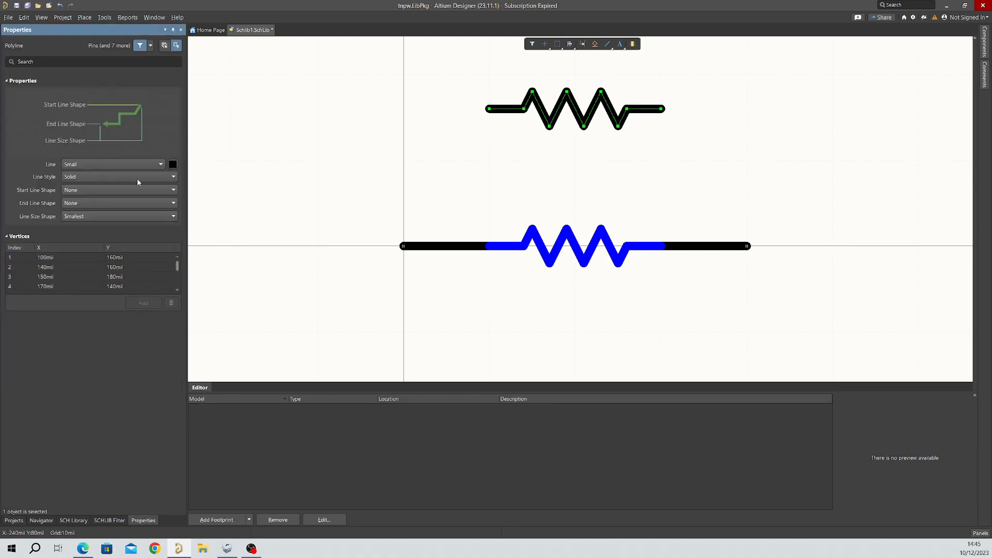
left_click(173, 164)
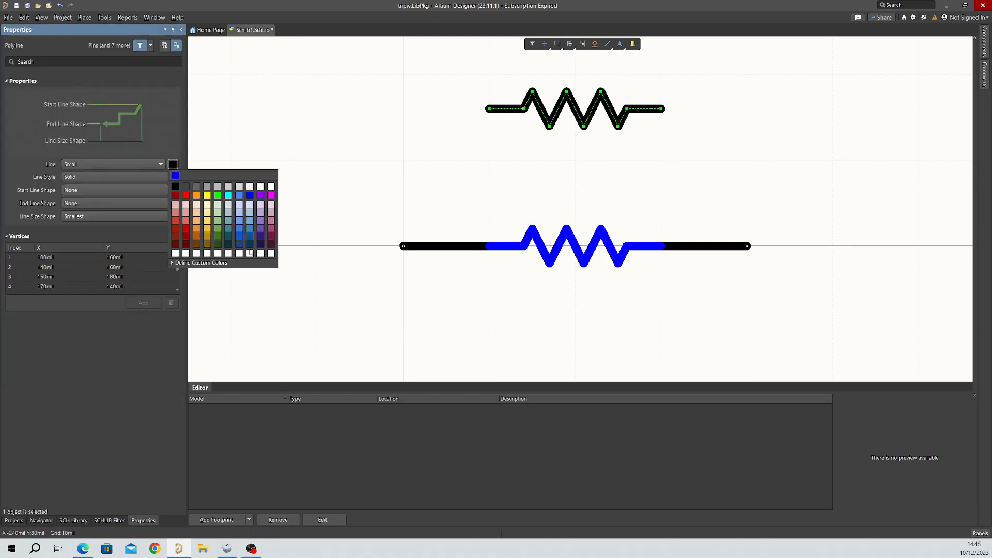
left_click(249, 195)
left_click(452, 197)
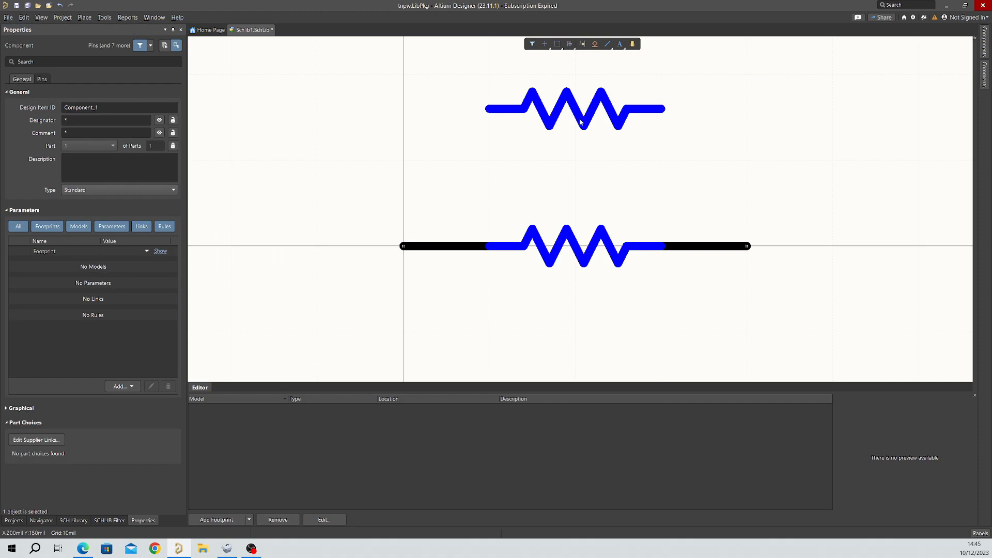
left_click_drag(580, 123, 585, 178)
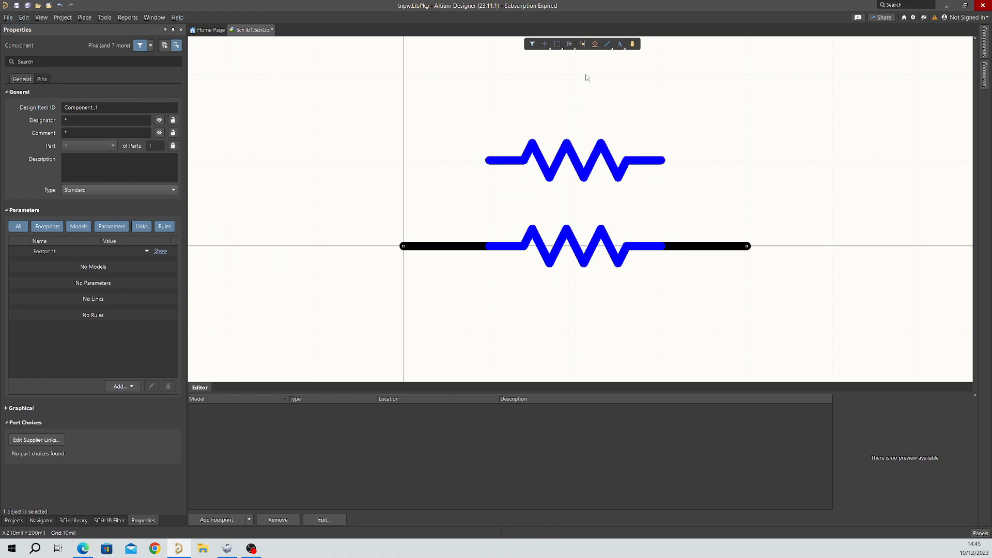
Start placing a pin with length 100 mil, designator 1 and name 1, hiding both the designator and the name
left_click(582, 45)
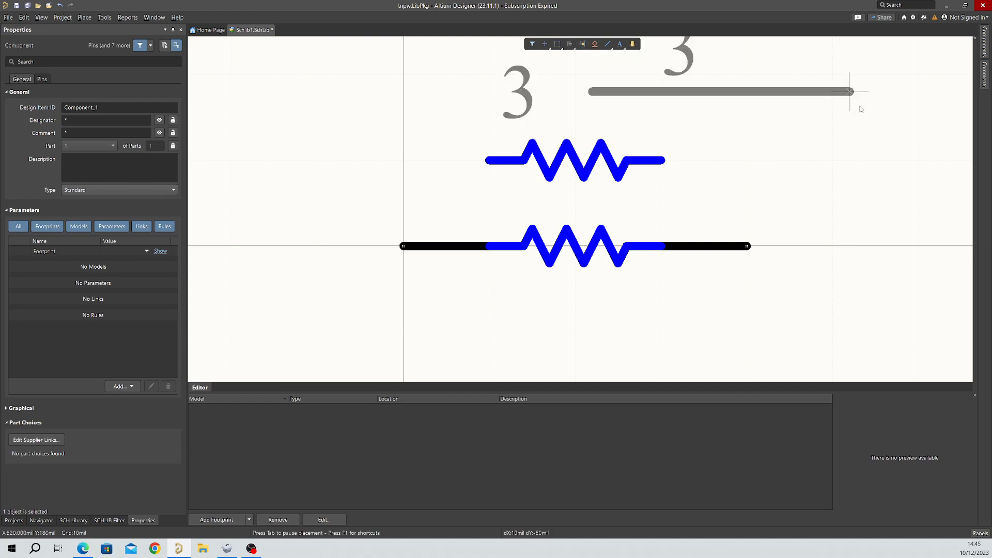
key("Tab")
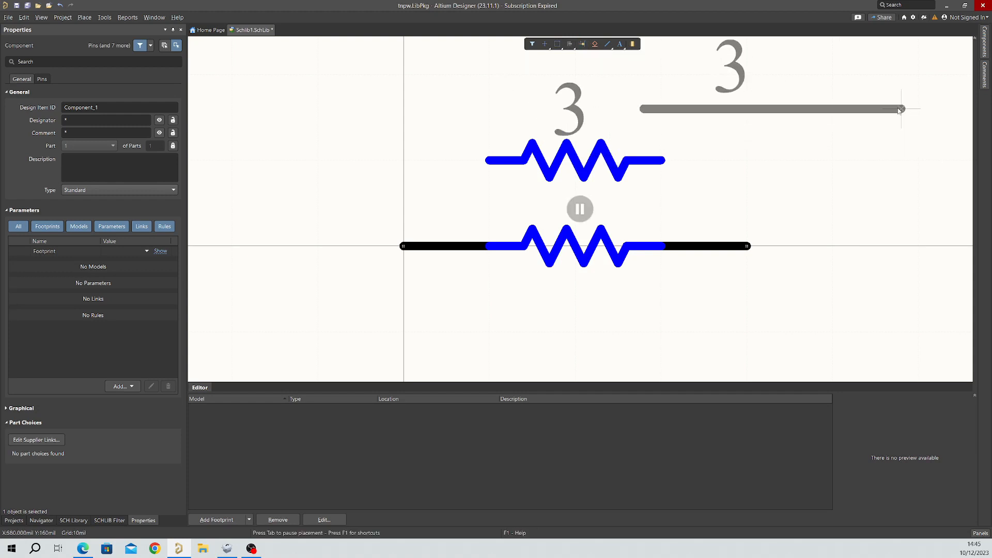
left_click(102, 319)
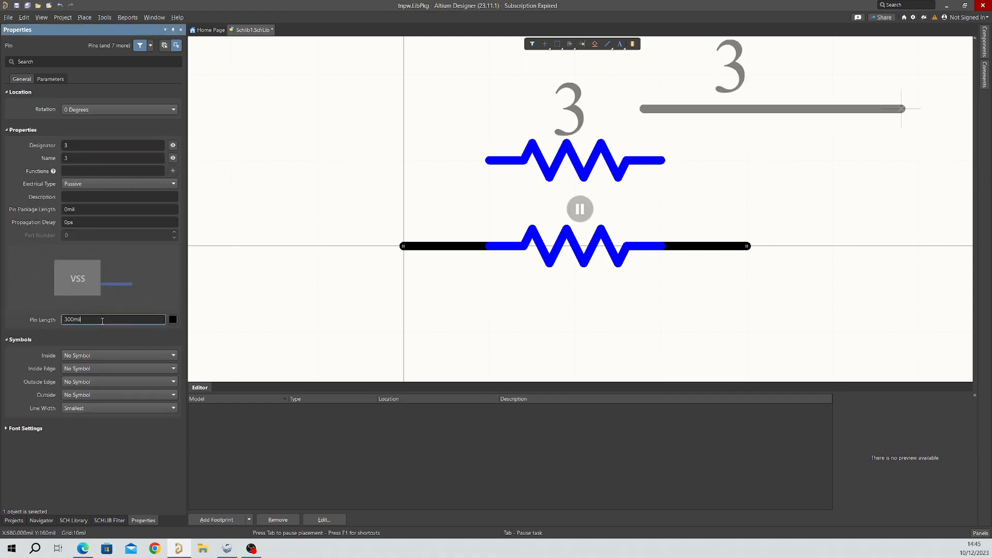
type("100")
left_click(77, 146)
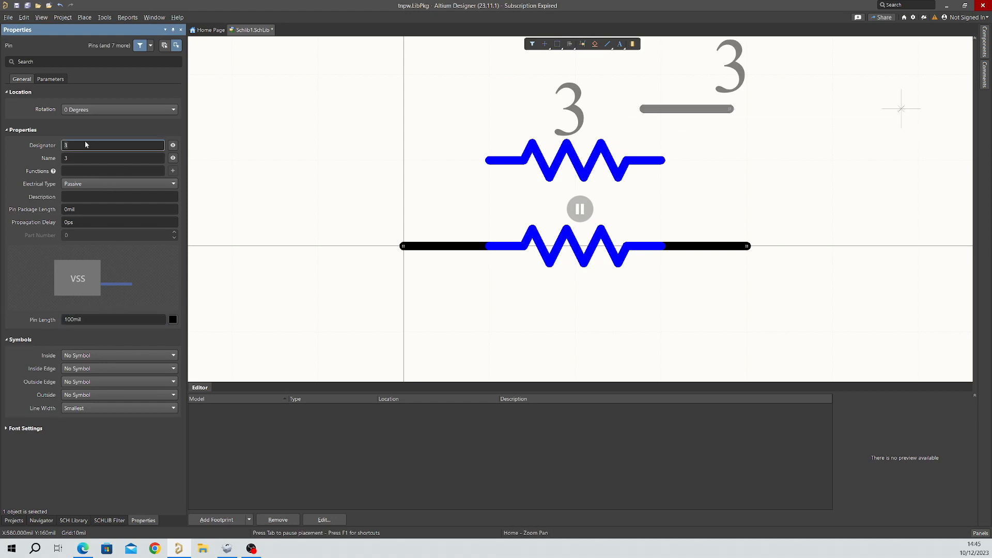
type("1")
left_click(78, 159)
type("1")
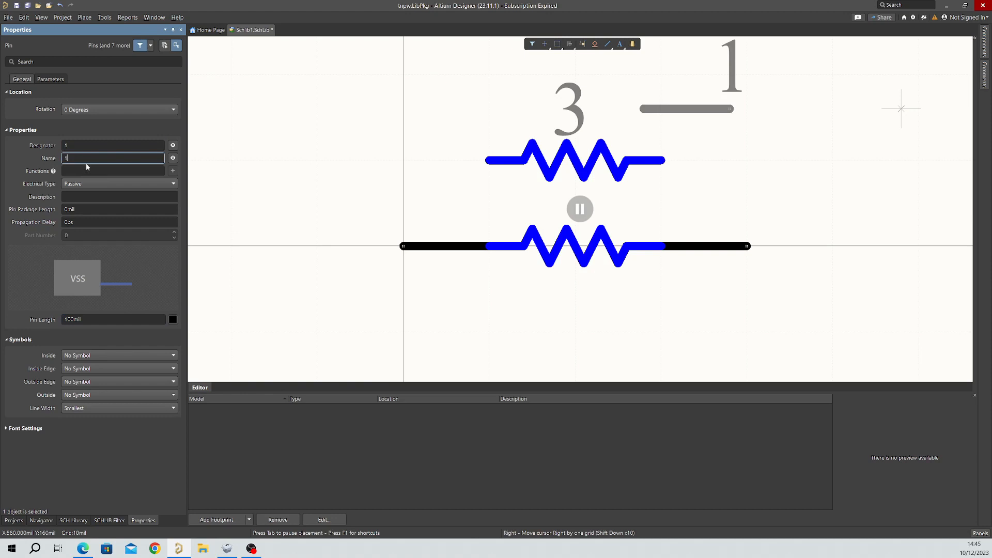
left_click(173, 158)
left_click(173, 146)
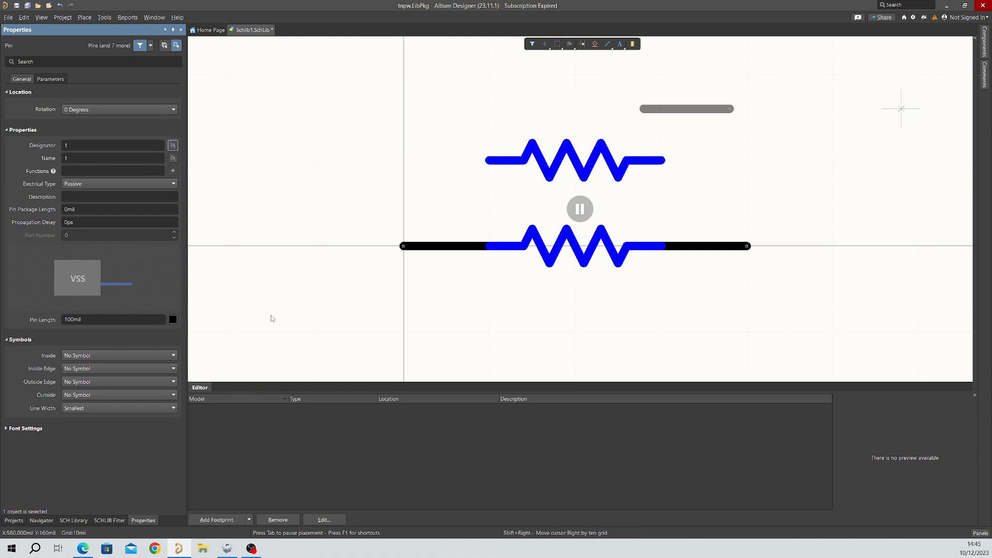
Place the pin and attach it to the right end of the upper zigzag, at (300, 100) mil
left_click(579, 209)
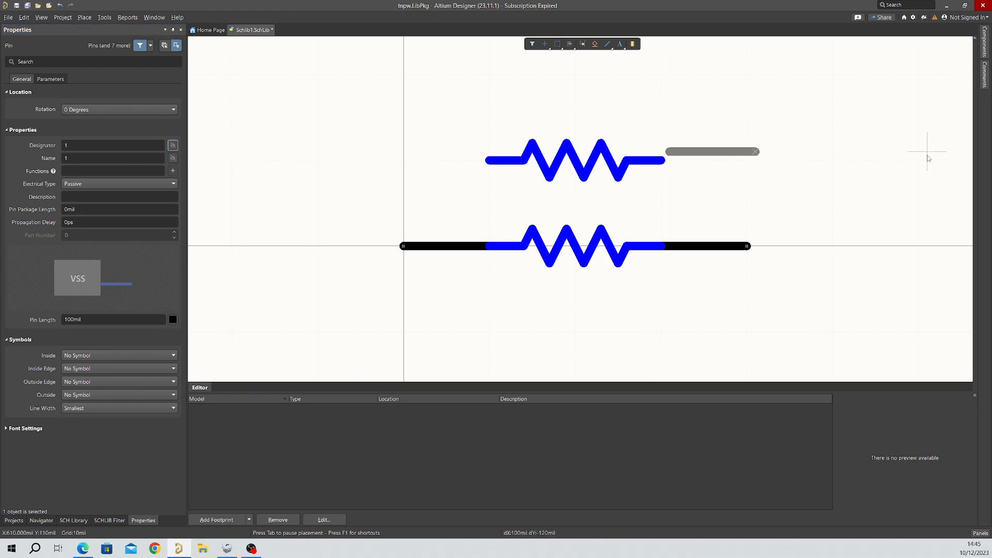
key("space")
key("space")
key("space")
key("space")
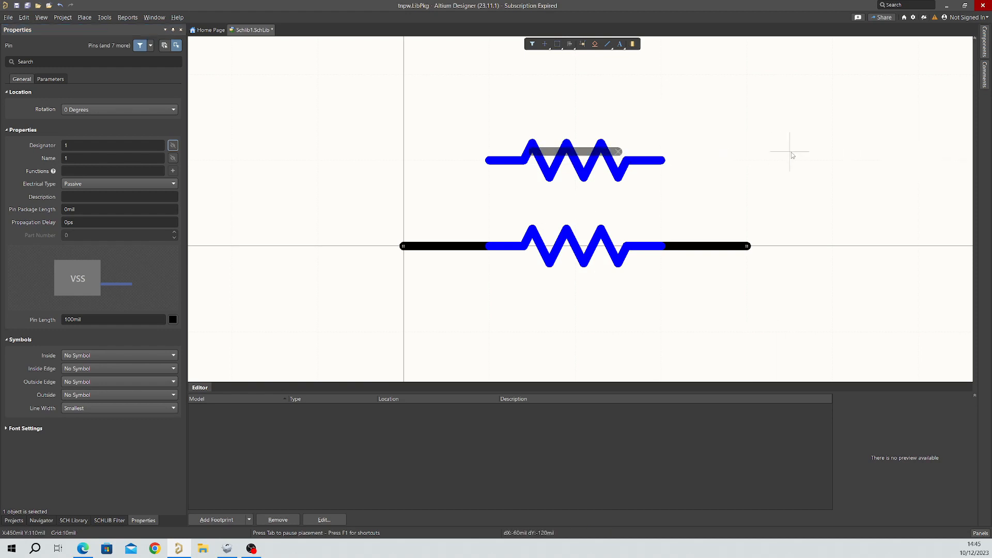
left_click(857, 110)
right_click(741, 160)
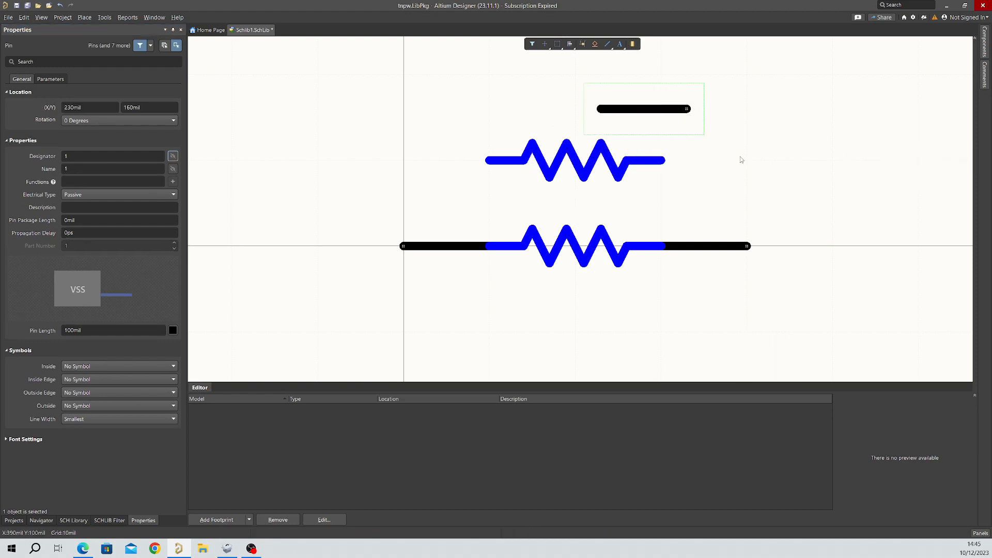
scroll(691, 111, "up", 3, "ctrl")
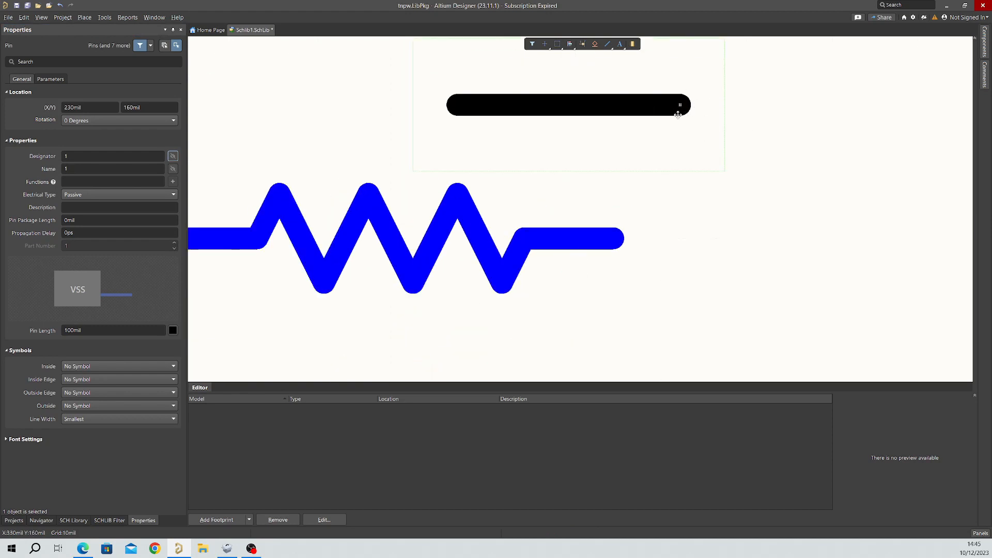
scroll(682, 112, "up", 1, "ctrl")
scroll(684, 118, "down", 2, "ctrl")
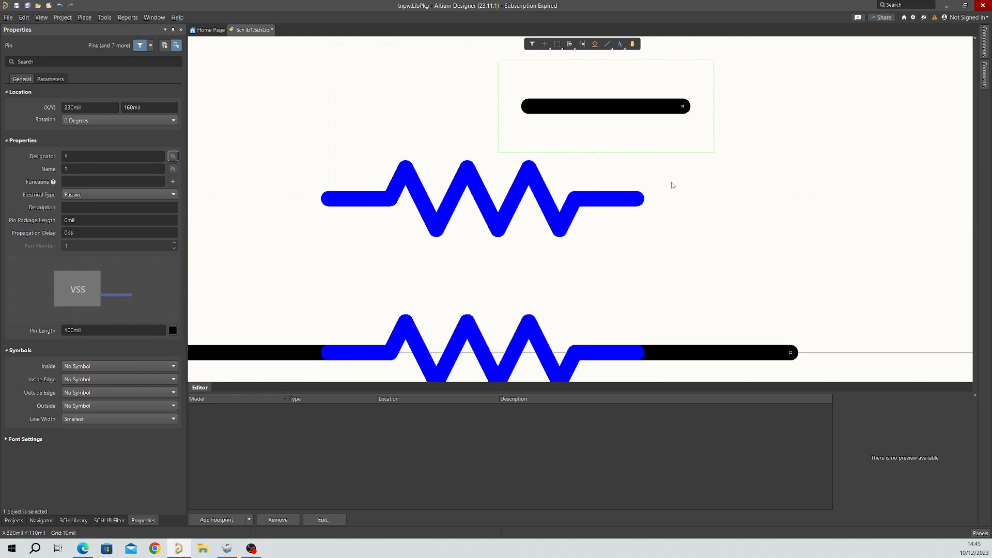
scroll(671, 181, "down", 2, "ctrl")
left_click_drag(587, 138, 745, 192)
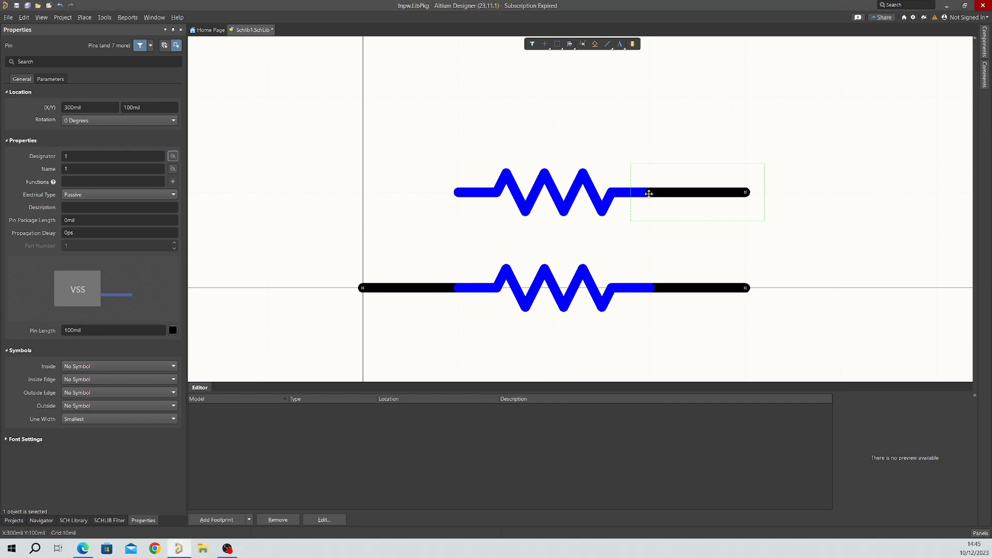
Paste a copy of the pin, rotated 180 degrees, at the left end of the upper zigzag, at (100, 100) mil
left_click(693, 215)
left_click(671, 198)
key("ctrl+v")
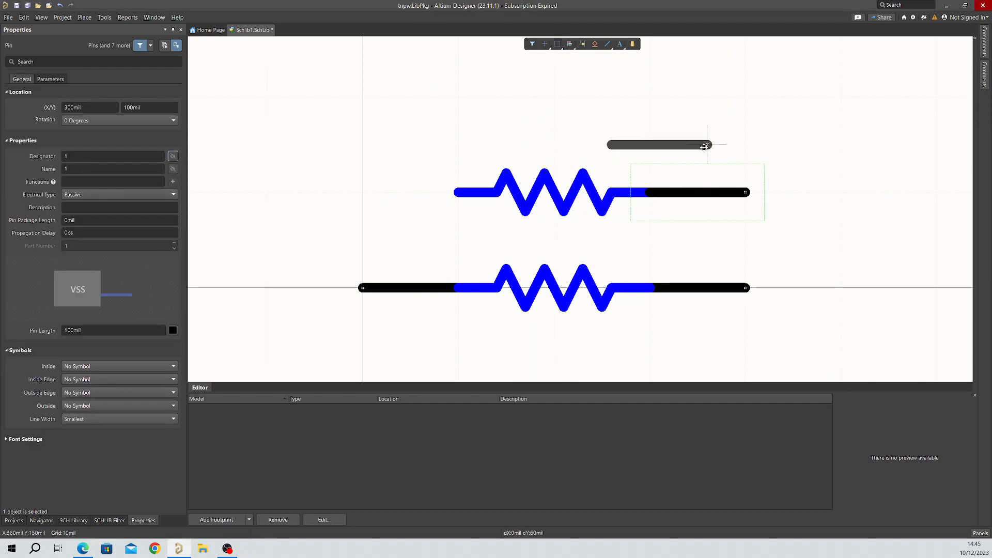
key("space")
key("space")
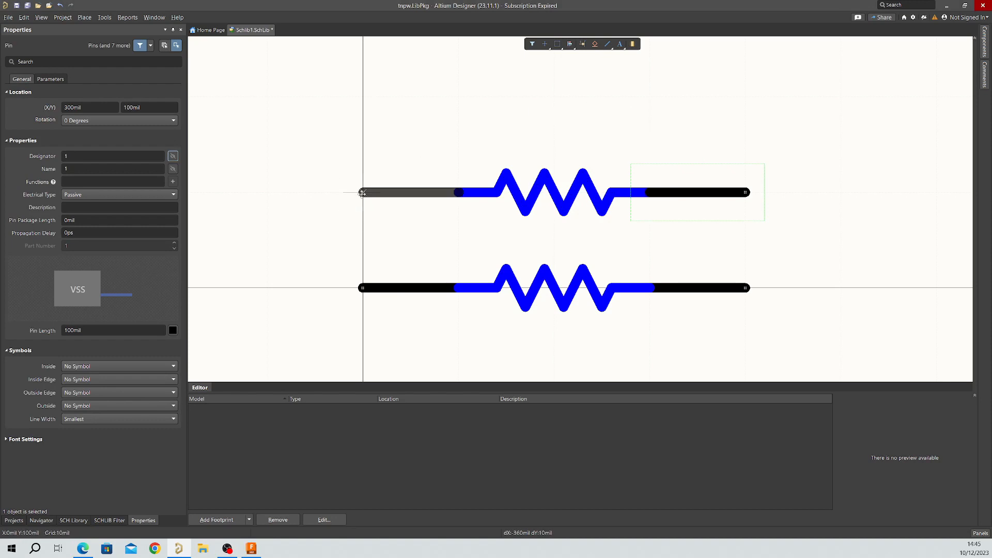
left_click(362, 192)
left_click(409, 199)
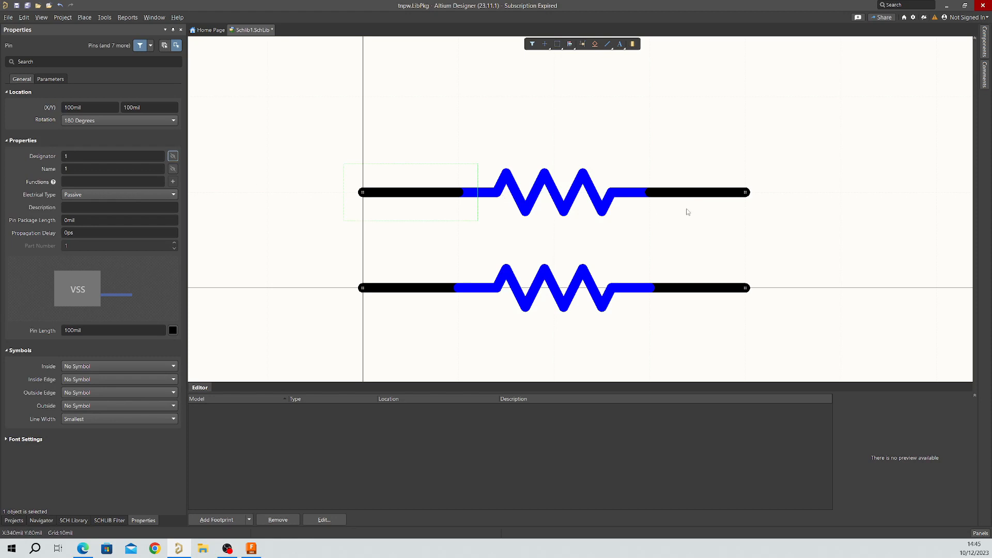
Set the designator and name of the upper zigzag's right pin to 2
left_click(695, 193)
left_click(96, 156)
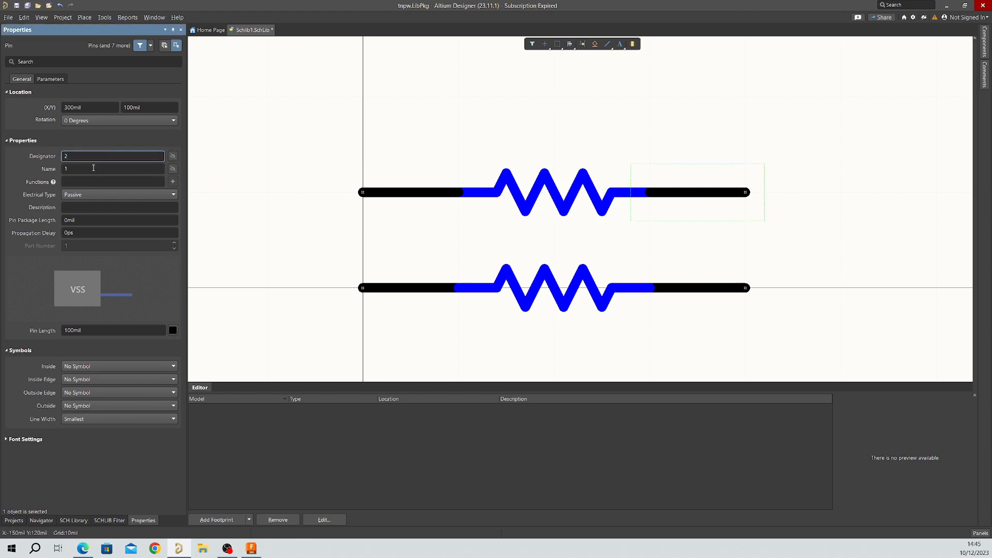
left_click(94, 168)
type("2")
left_click(365, 138)
Delete the upper resistor symbol, including its zigzag polyline and both pins
left_click(603, 153)
scroll(603, 153, "down", 2, "ctrl")
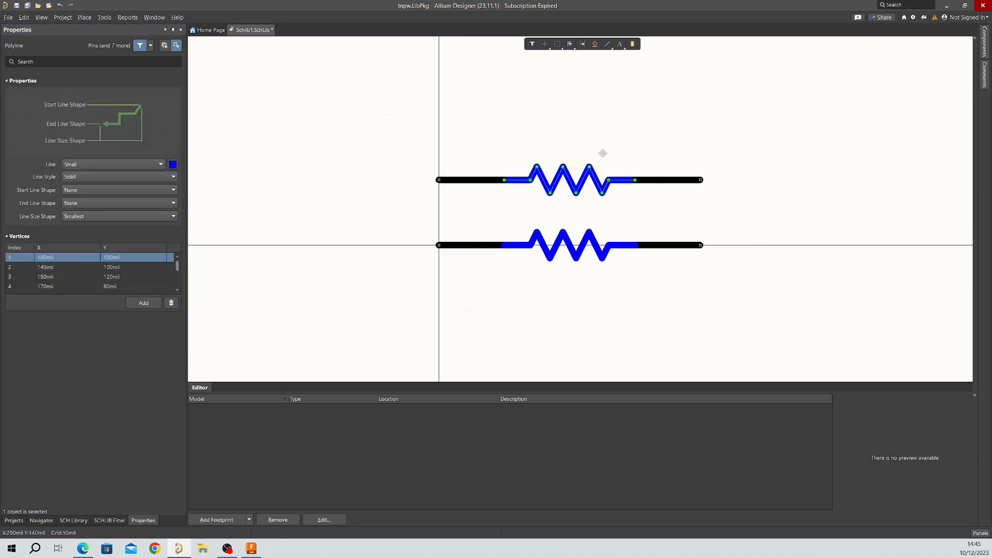
left_click_drag(391, 135, 824, 230)
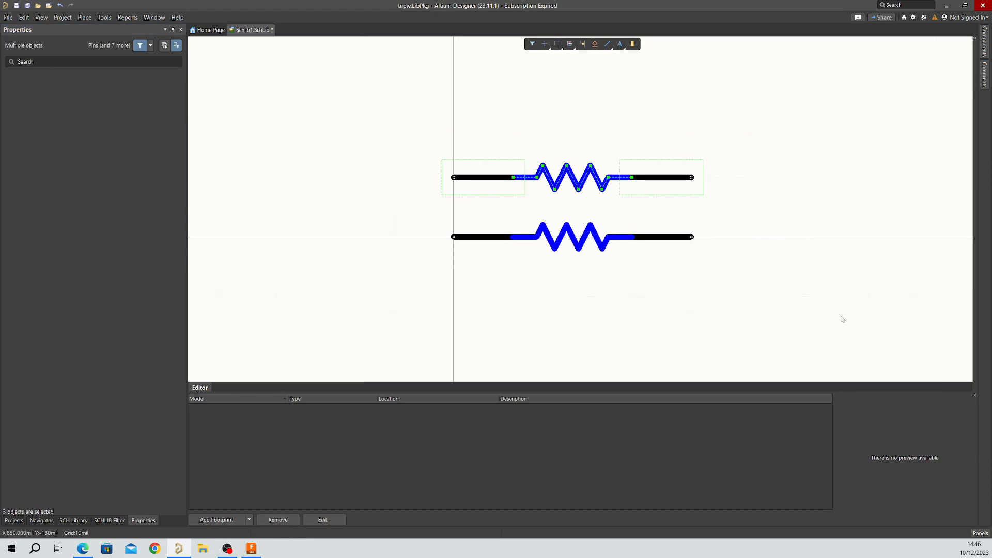
key("Delete")
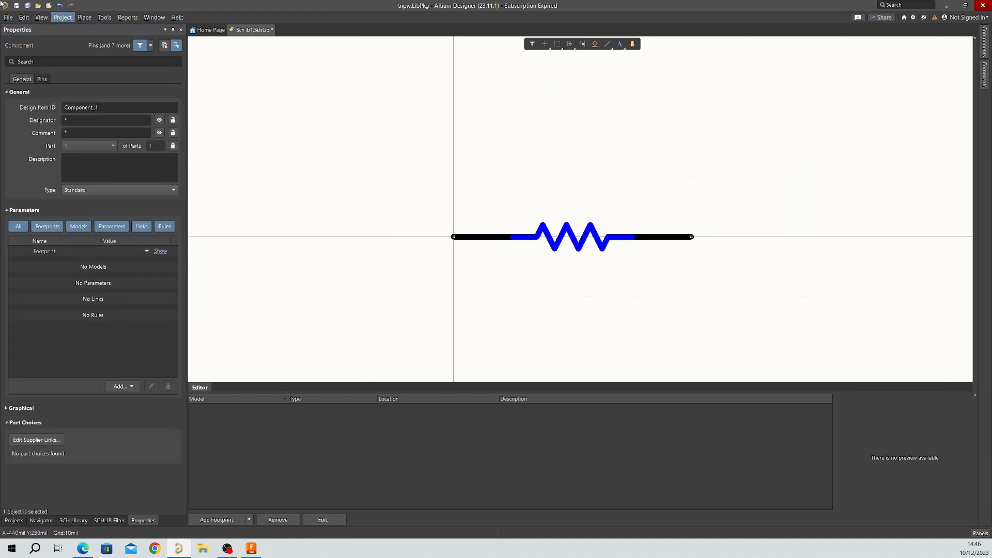
Save the schematic library as tnpw.SchLib in the resistors folder
left_click(17, 4)
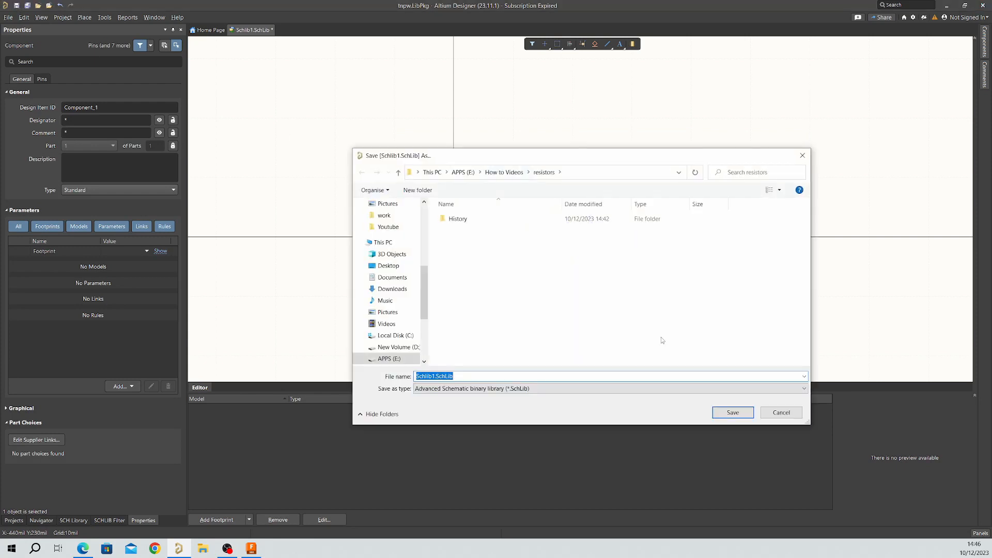
left_click_drag(435, 375, 406, 379)
type("tnpw")
key("Return")
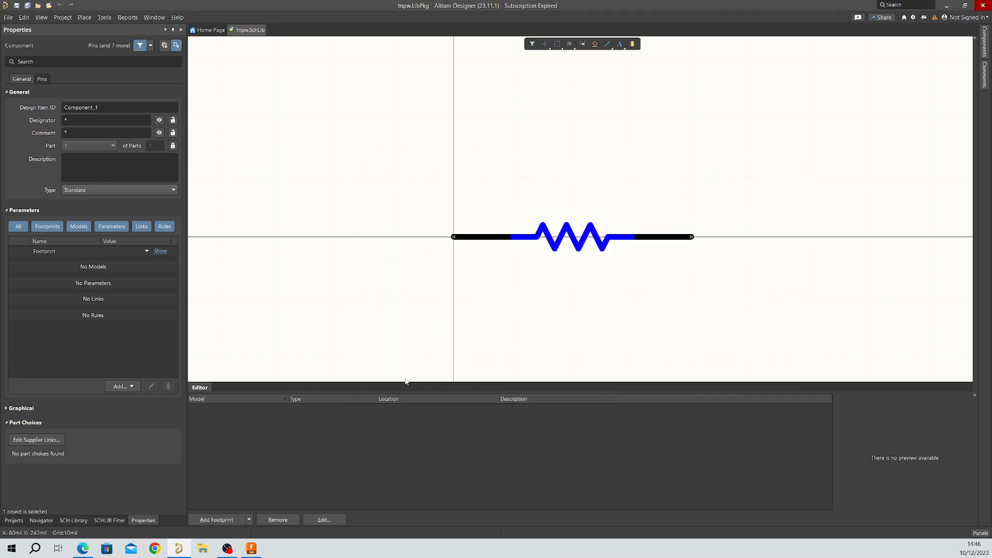
Show the schematic library's component list and inspect the remaining resistor symbol
scroll(612, 324, "up", 2, "ctrl")
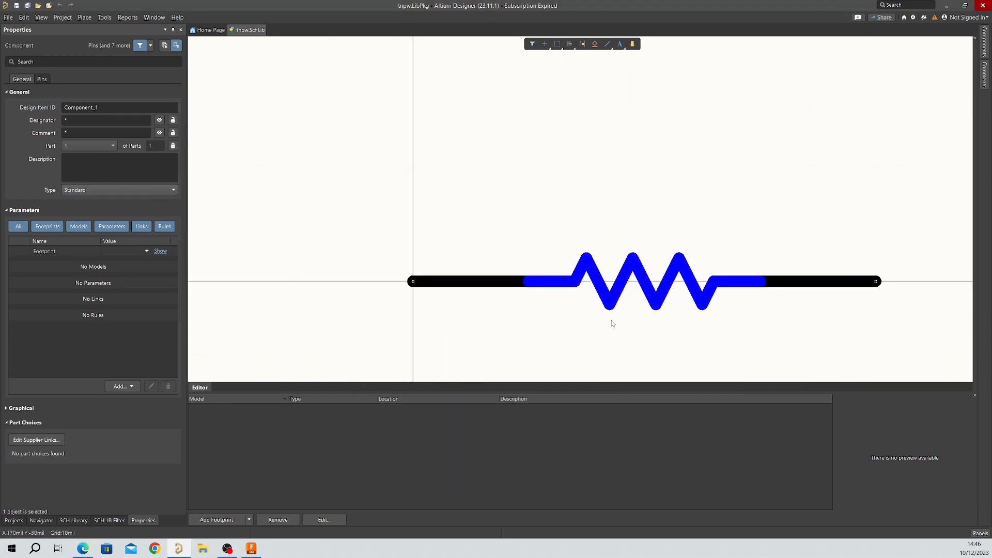
scroll(509, 221, "down", 4, "ctrl")
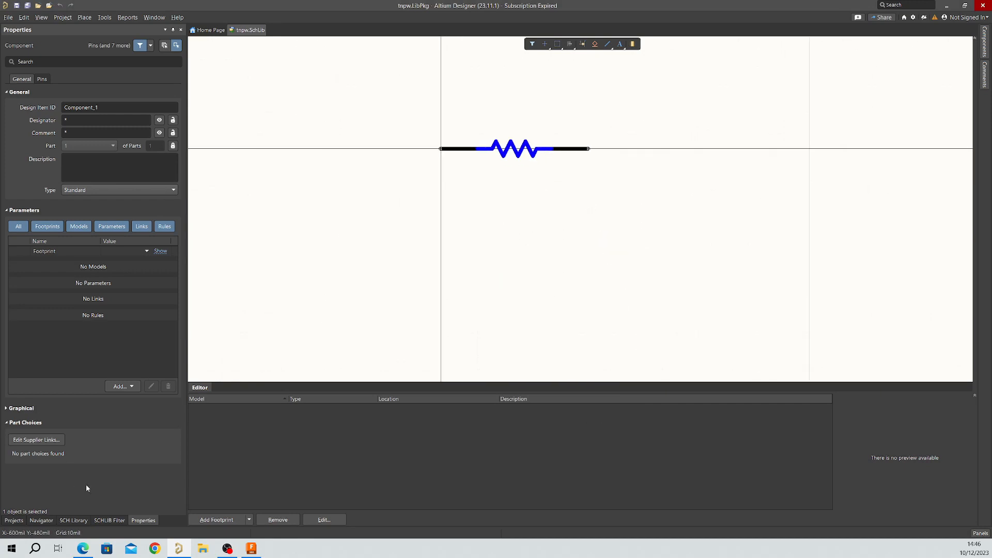
left_click(71, 520)
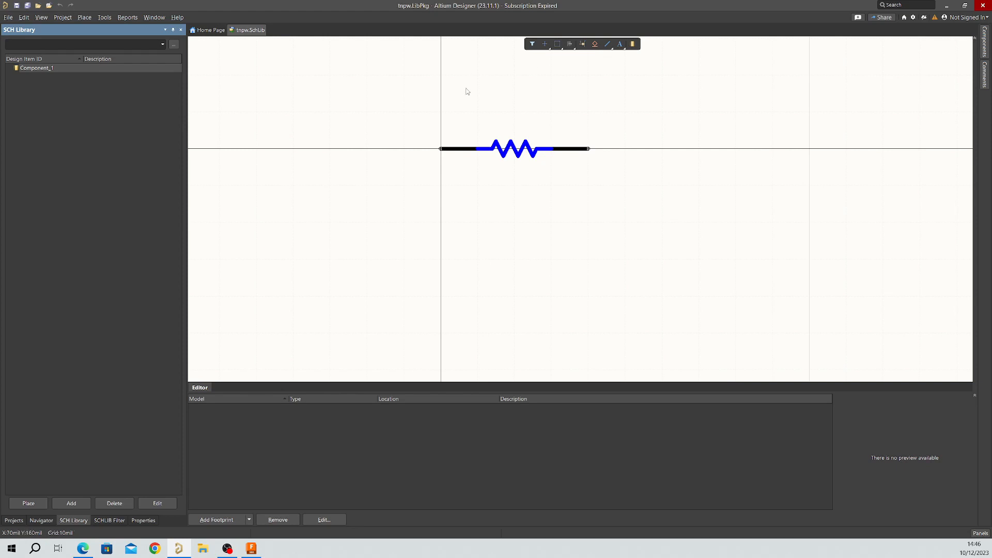
left_click(510, 144)
scroll(549, 198, "up", 1)
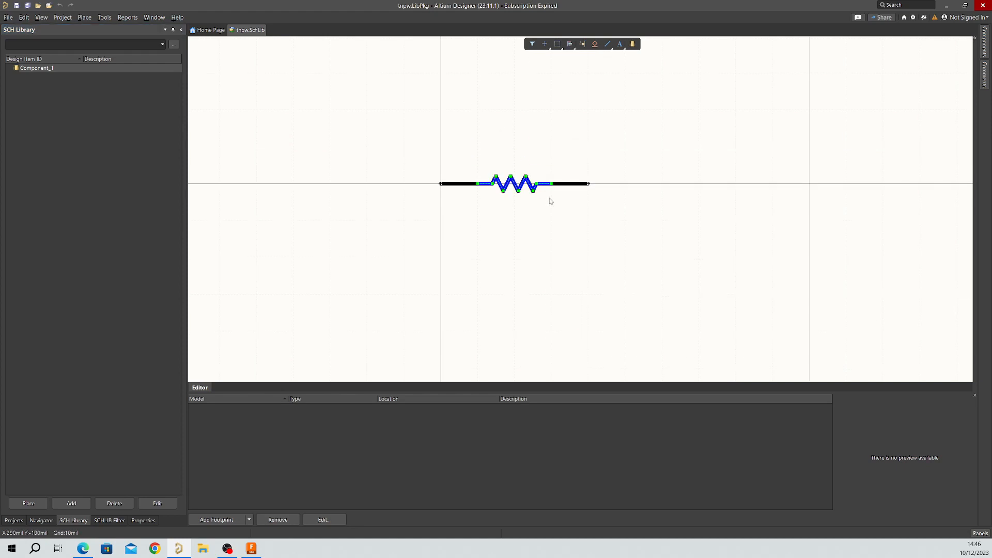
left_click(532, 253)
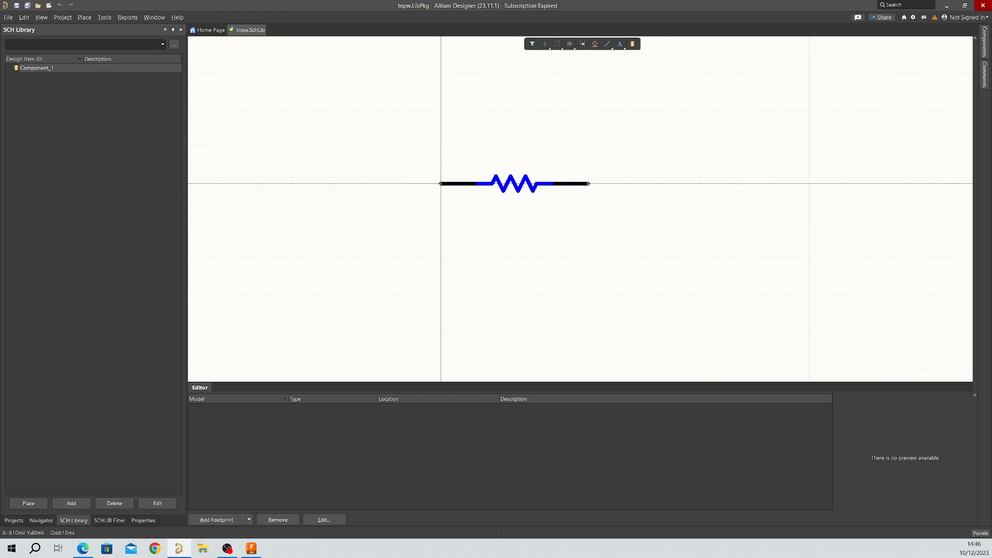
Switch to the Mouser TNPW e3 results in the browser and filter them by 1 kOhms, 10 PPM / C and case code 0603
left_click_drag(0, 26, 547, 0)
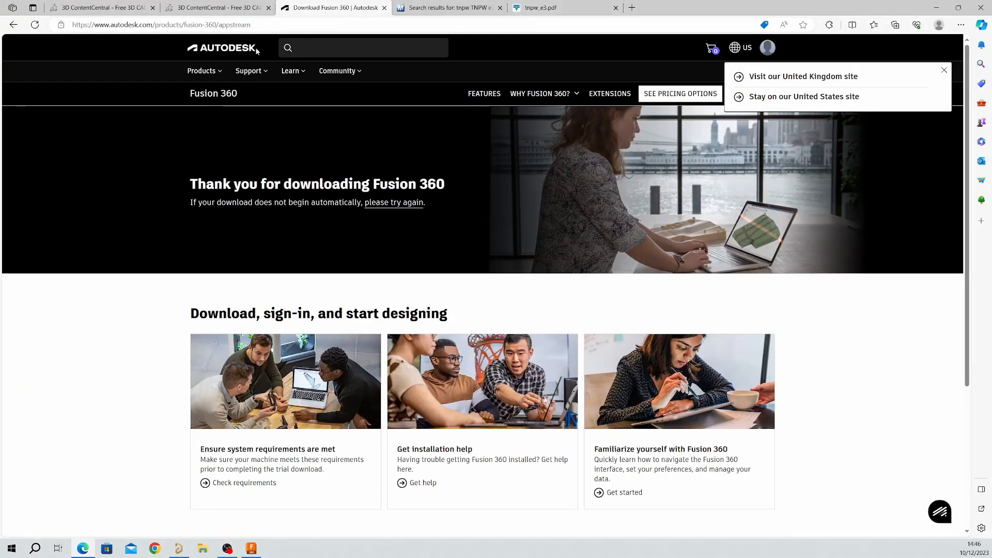
left_click(460, 7)
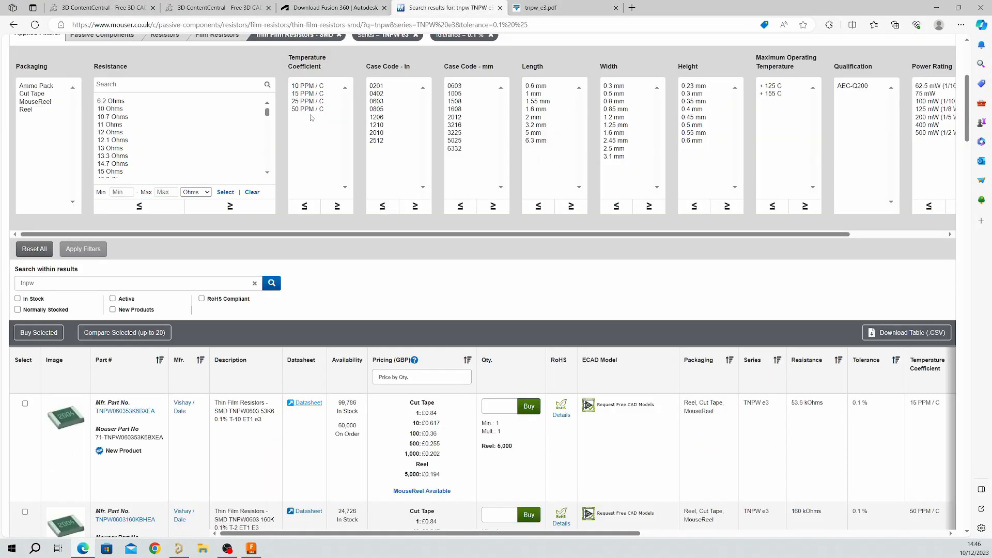
scroll(122, 168, "down", 8)
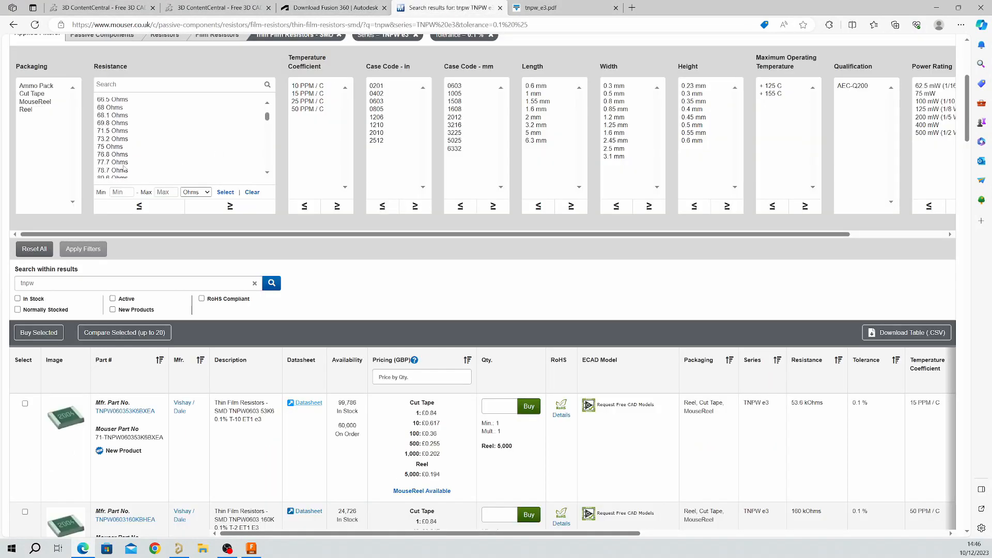
scroll(123, 167, "down", 15)
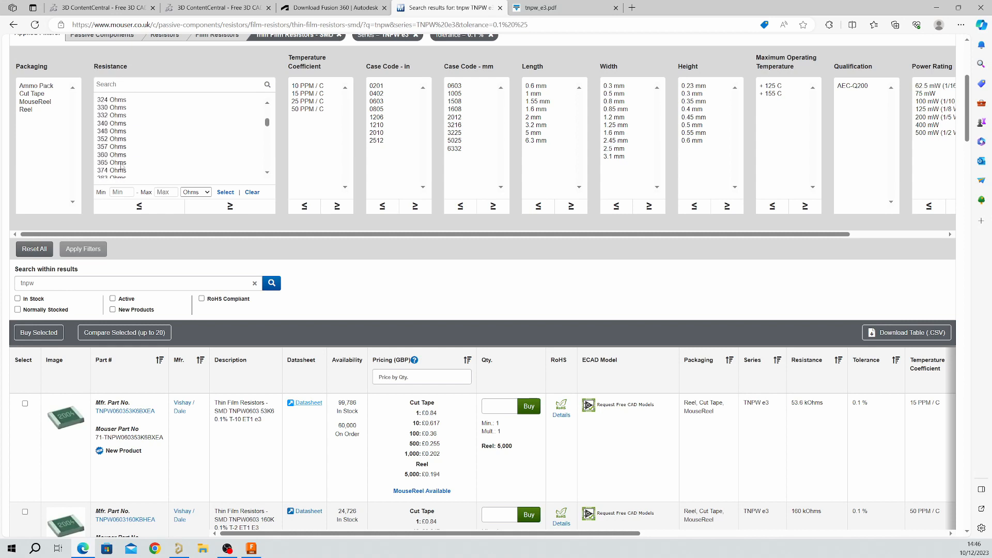
scroll(122, 168, "down", 10)
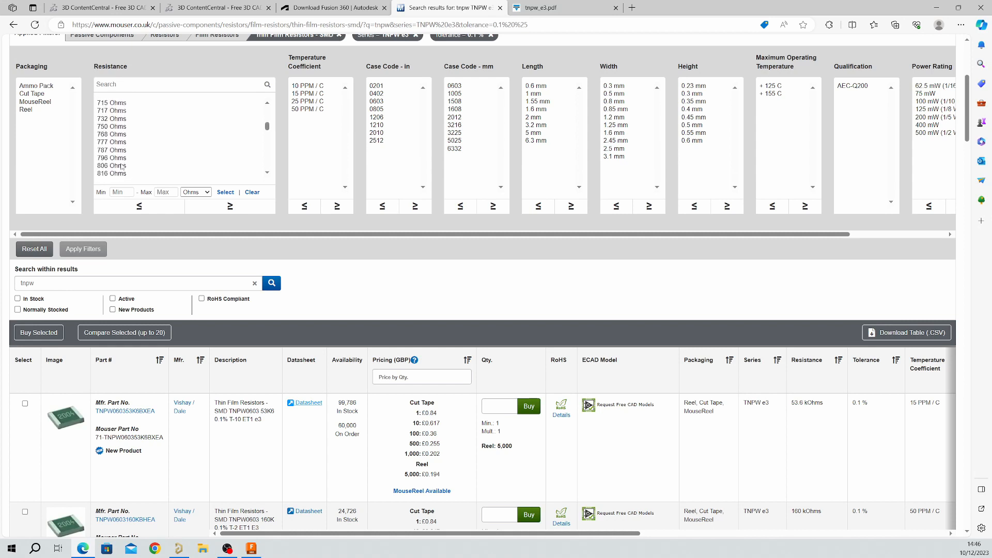
scroll(122, 166, "down", 5)
left_click(120, 136)
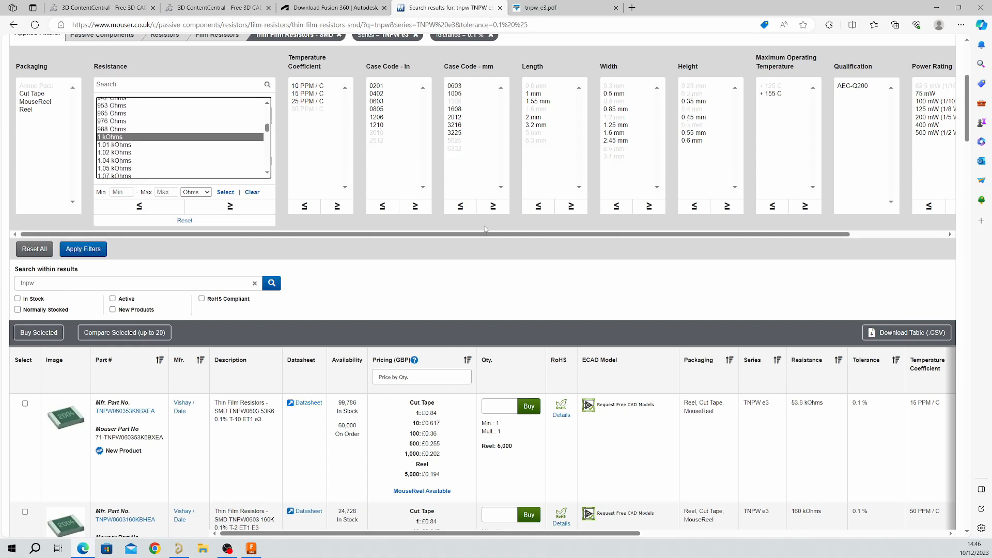
left_click(311, 87)
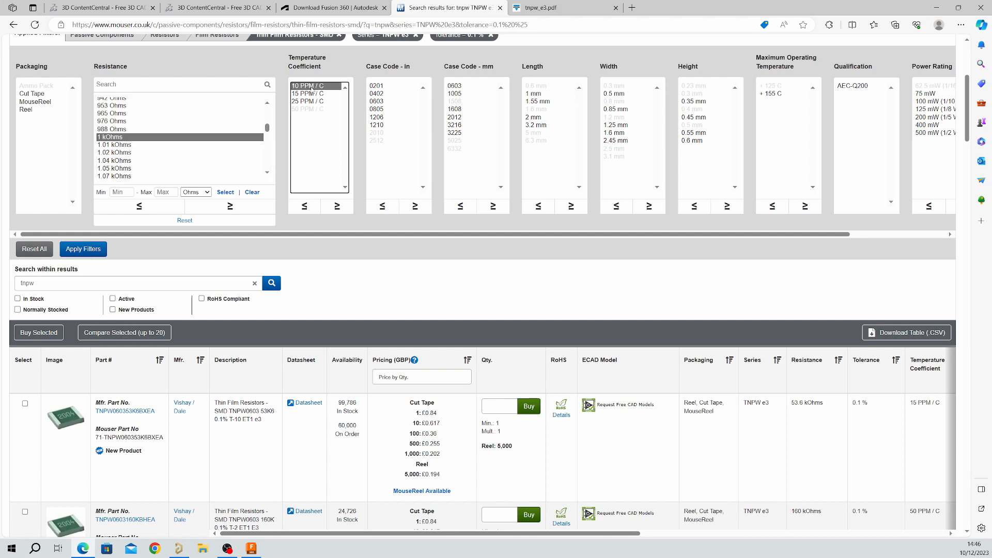
left_click(377, 101)
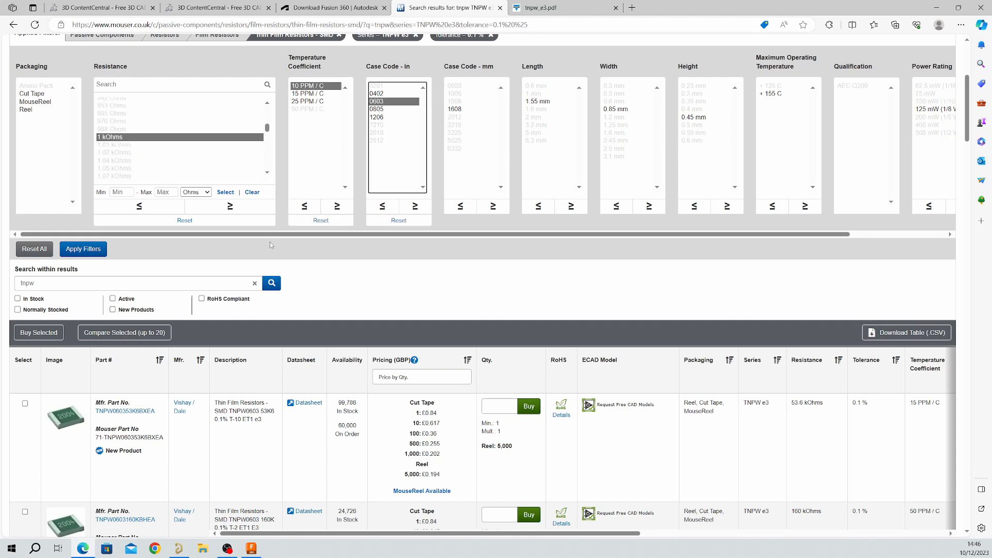
left_click(82, 249)
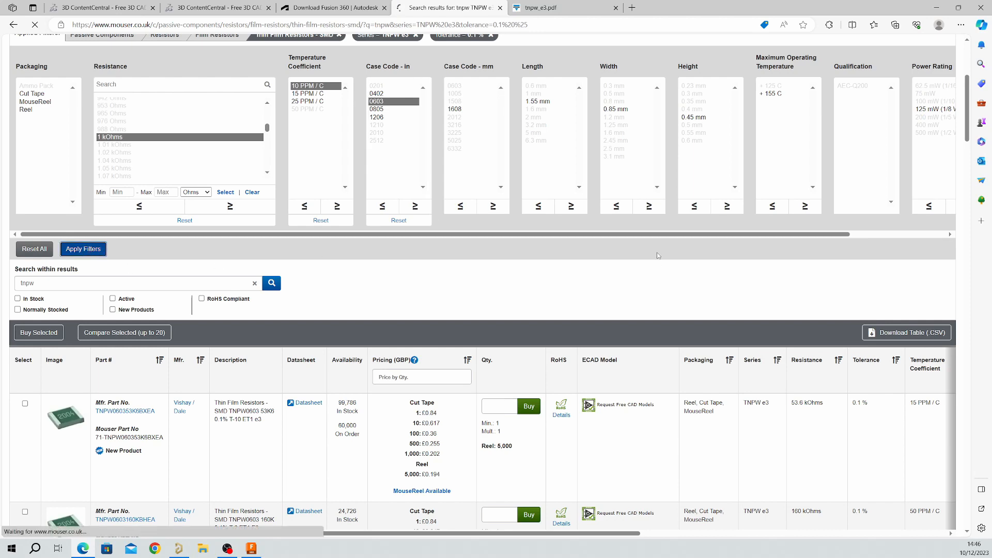
Examine the manufacturer part numbers of the filtered 10 PPM / C resistors
scroll(507, 292, "down", 8)
scroll(506, 289, "up", 3)
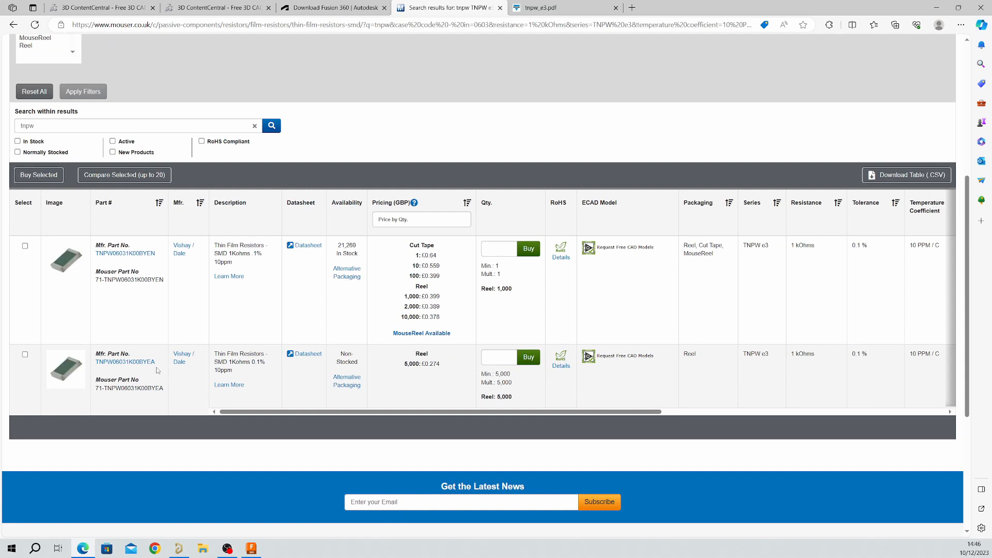
left_click_drag(155, 253, 97, 254)
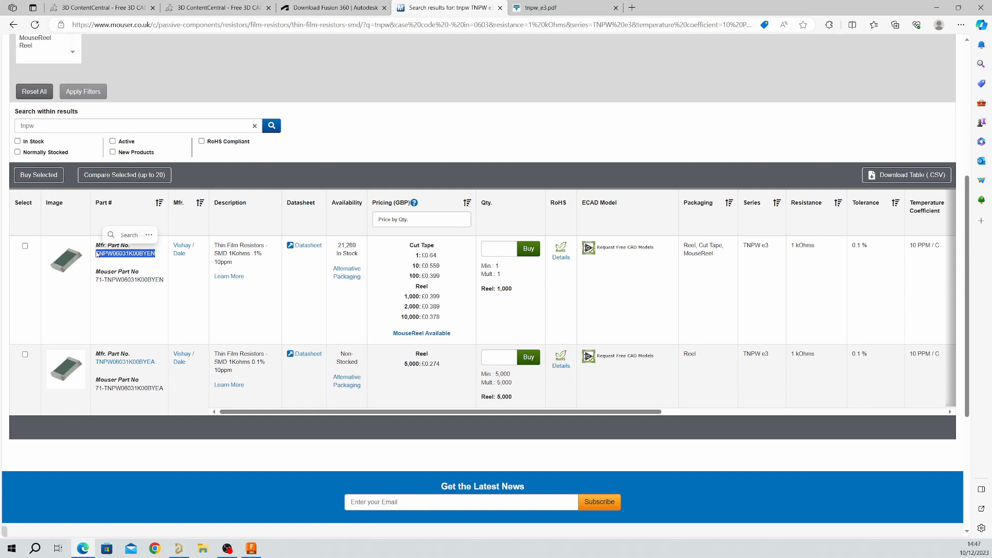
scroll(370, 153, "up", 5)
left_click(507, 237)
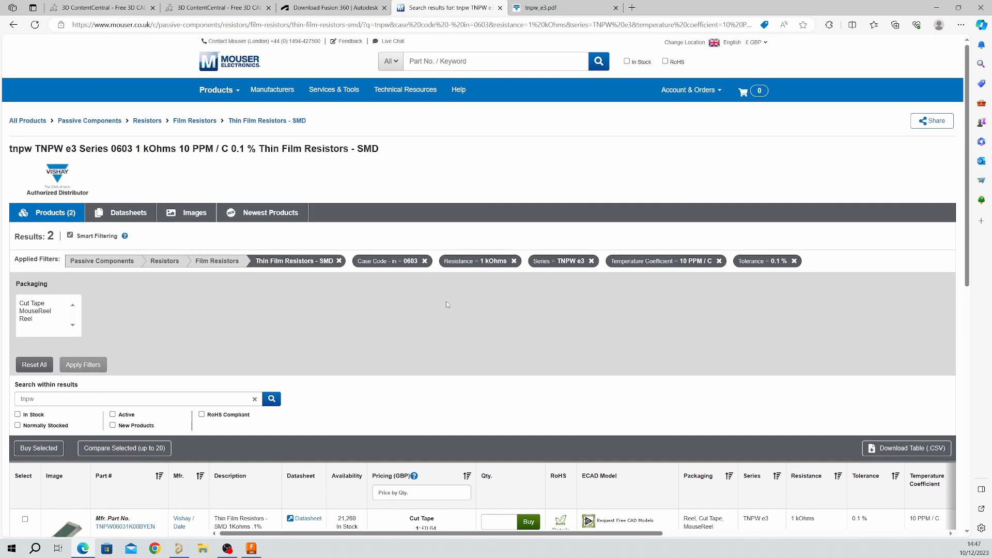
Replace the 10 PPM / C temperature coefficient filter with 25 PPM / C in the Mouser results
left_click(718, 261)
scroll(466, 200, "down", 3)
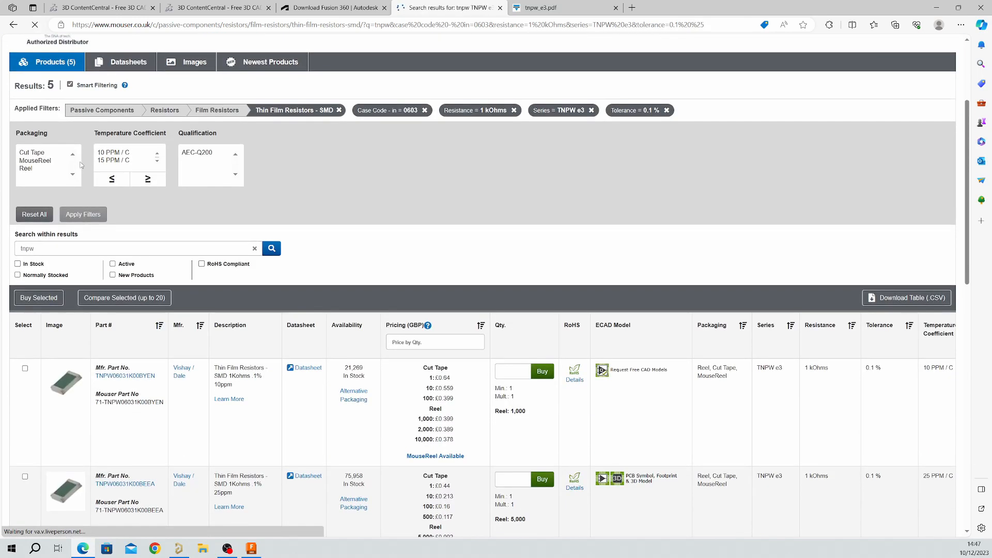
left_click(157, 162)
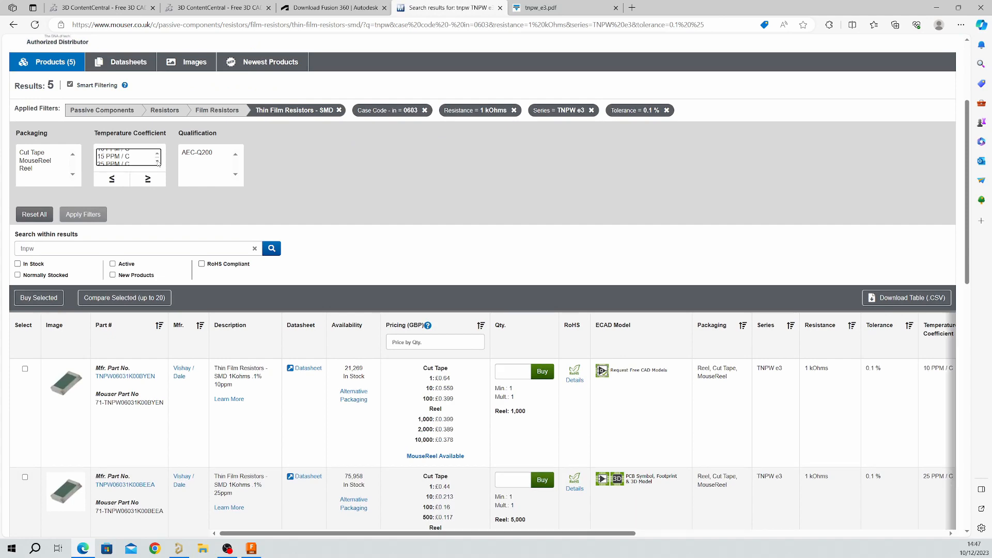
left_click(124, 161)
left_click(83, 214)
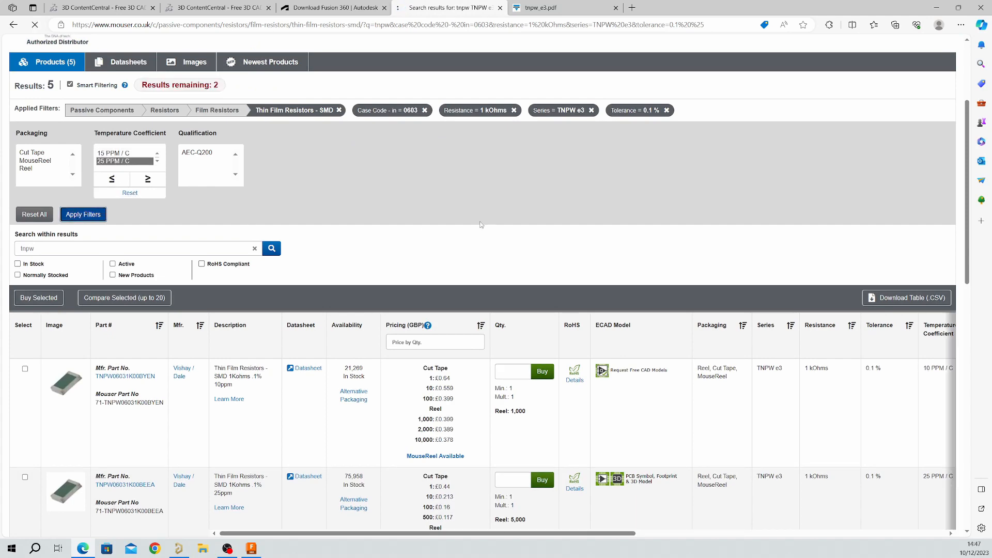
scroll(408, 248, "down", 5)
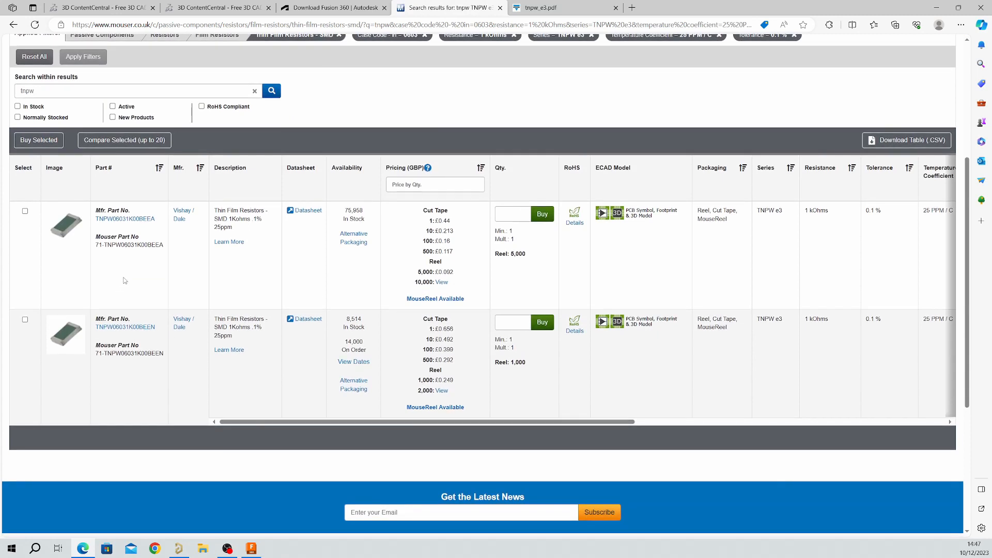
Open the product page of TNPW06031K00BEEA and copy its manufacturer number
left_click_drag(155, 219, 100, 220)
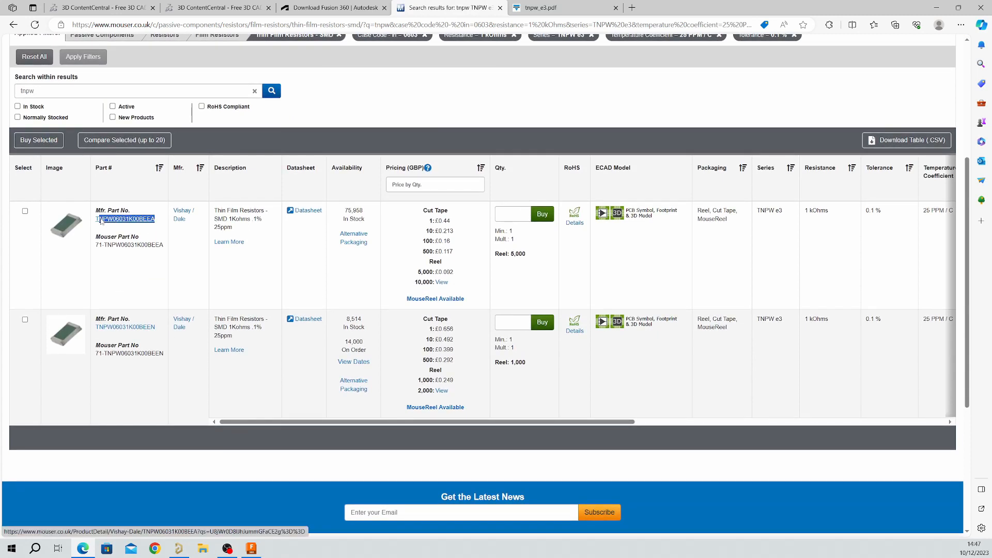
left_click(152, 240)
left_click(125, 220)
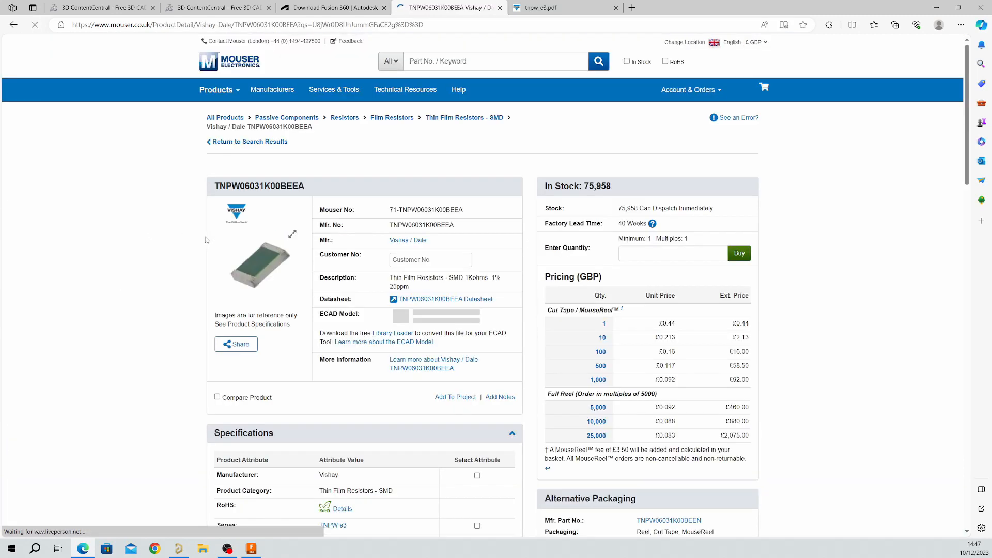
left_click_drag(454, 225, 390, 225)
key("ctrl+c")
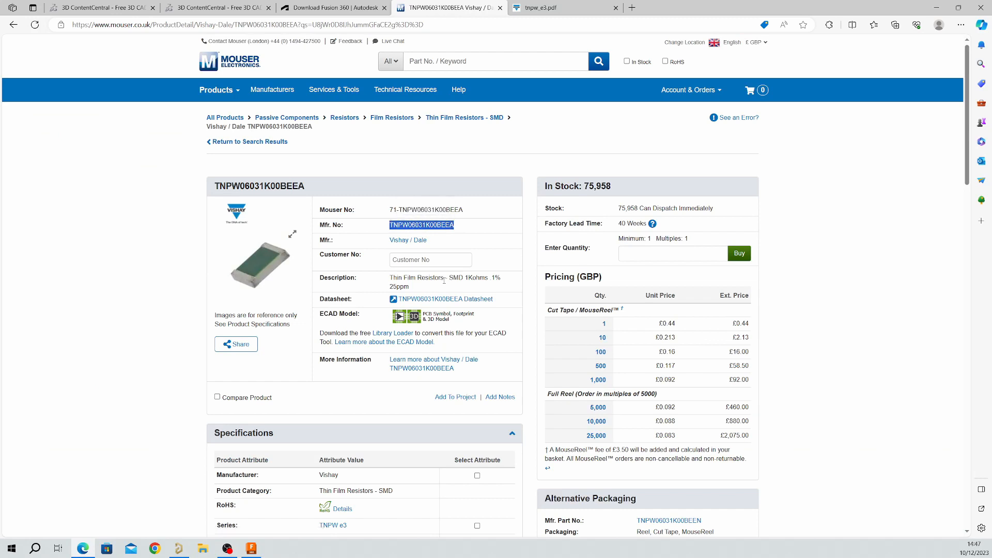
Switch to Altium Designer and set the resistor component's design item ID to TNPW06031K00BEEA
left_click(179, 548)
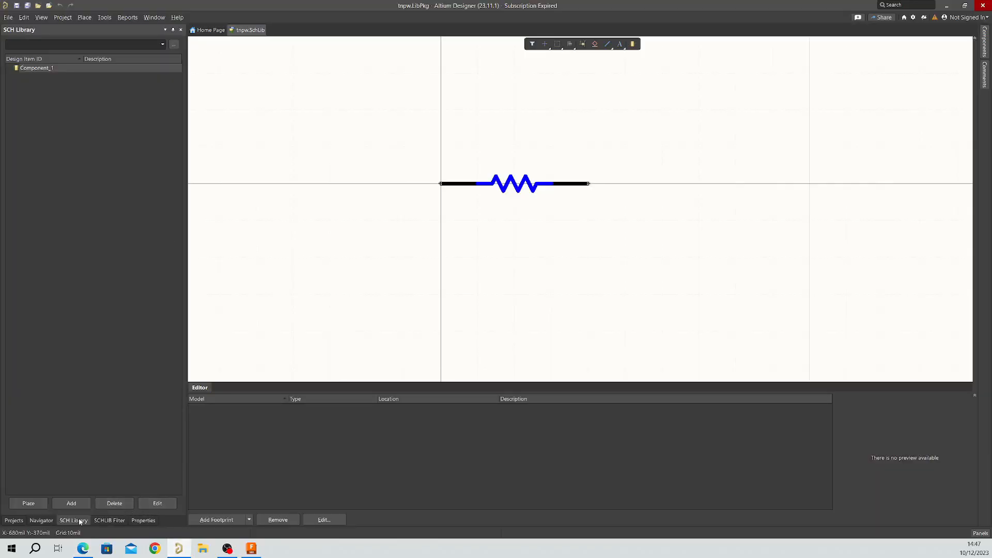
left_click(148, 504)
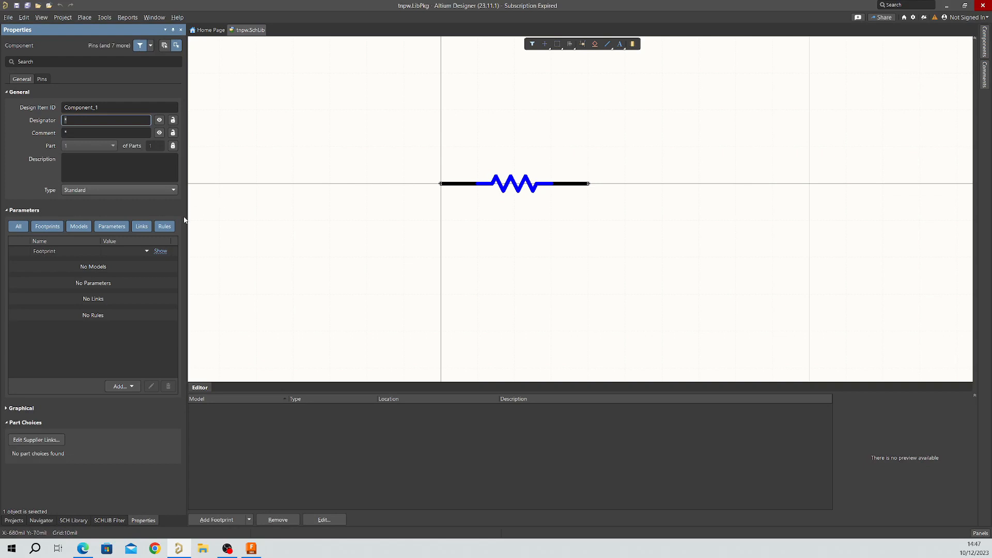
left_click_drag(184, 219, 256, 221)
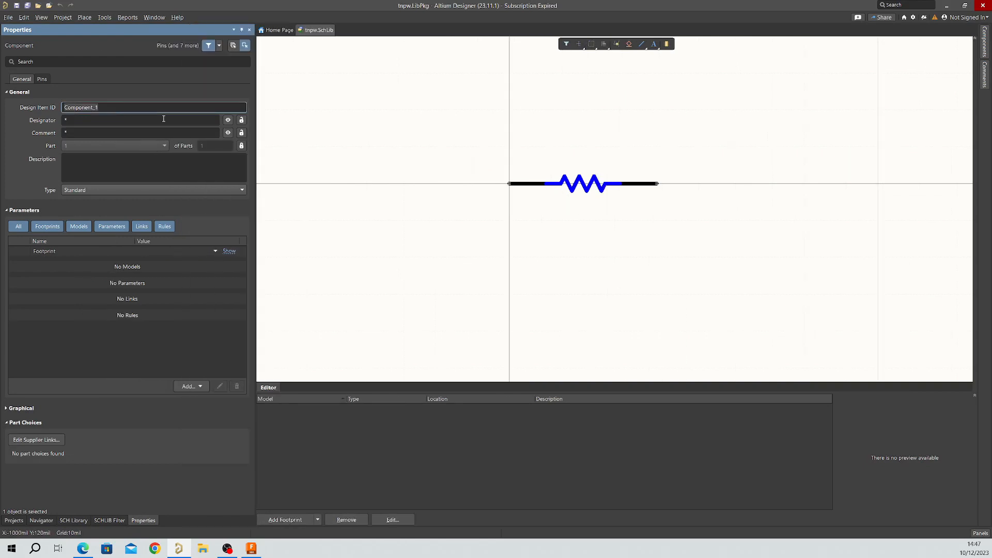
key("ctrl+v")
Set the component's designator to R? and its comment to 1K 0603 TNPW 0.1%
left_click(146, 123)
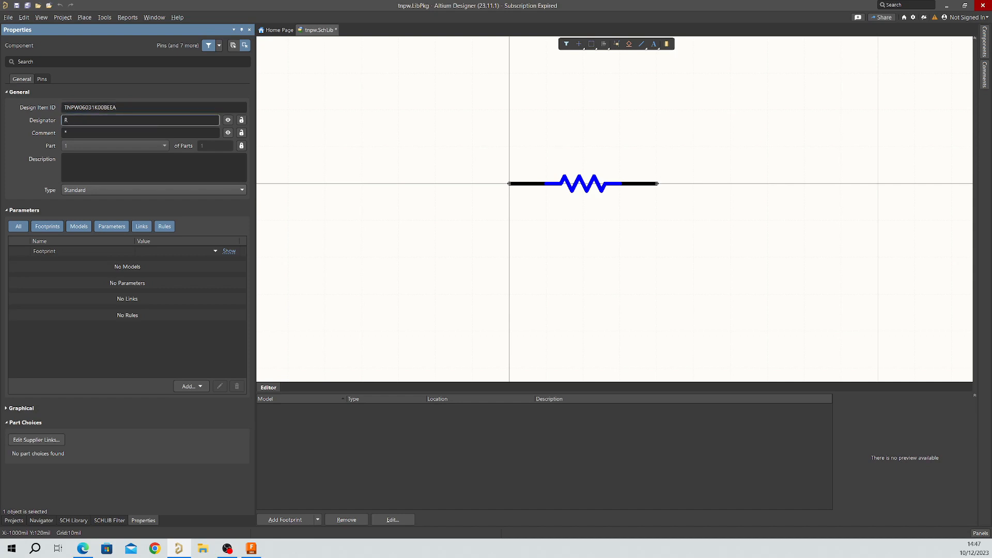
type("R?")
left_click(135, 134)
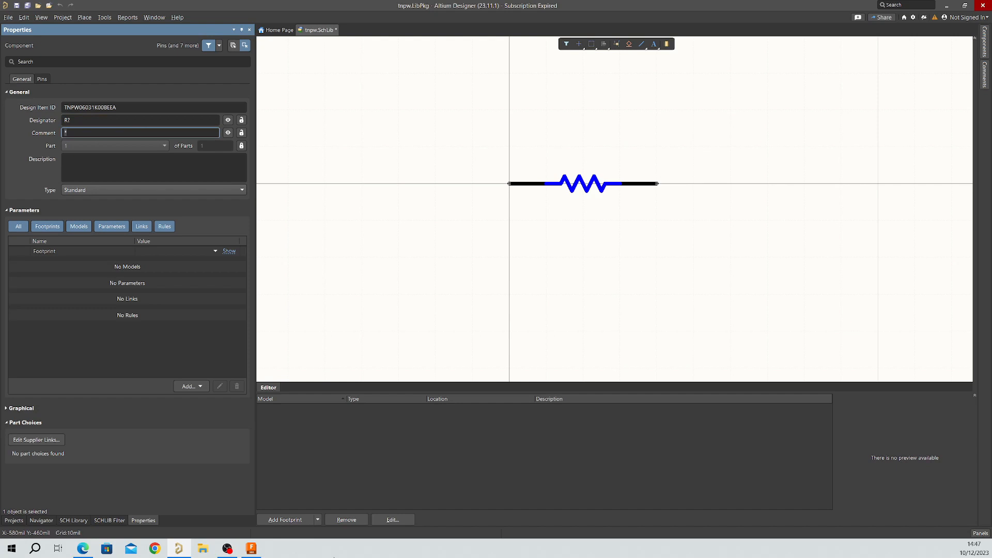
type("1K 0603")
double_click(123, 110)
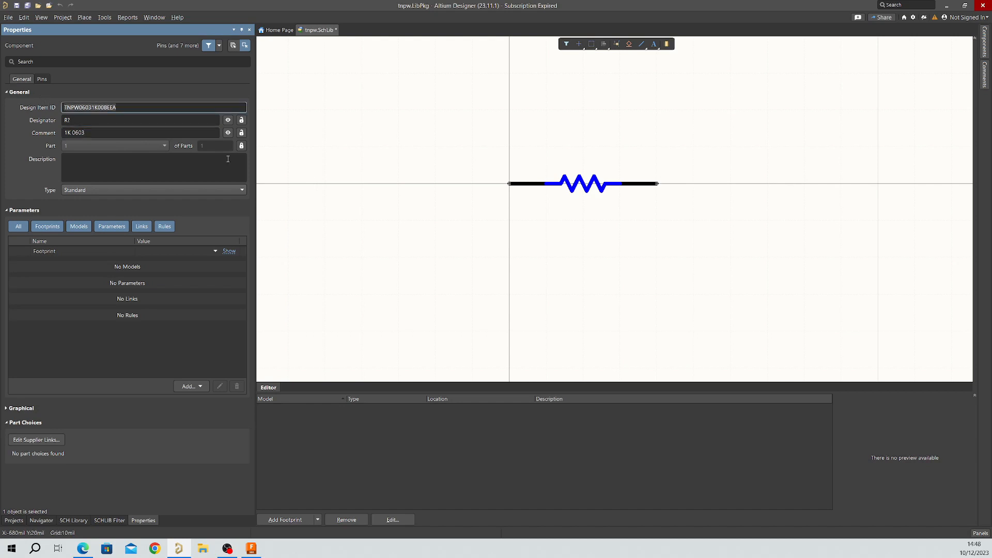
left_click(108, 133)
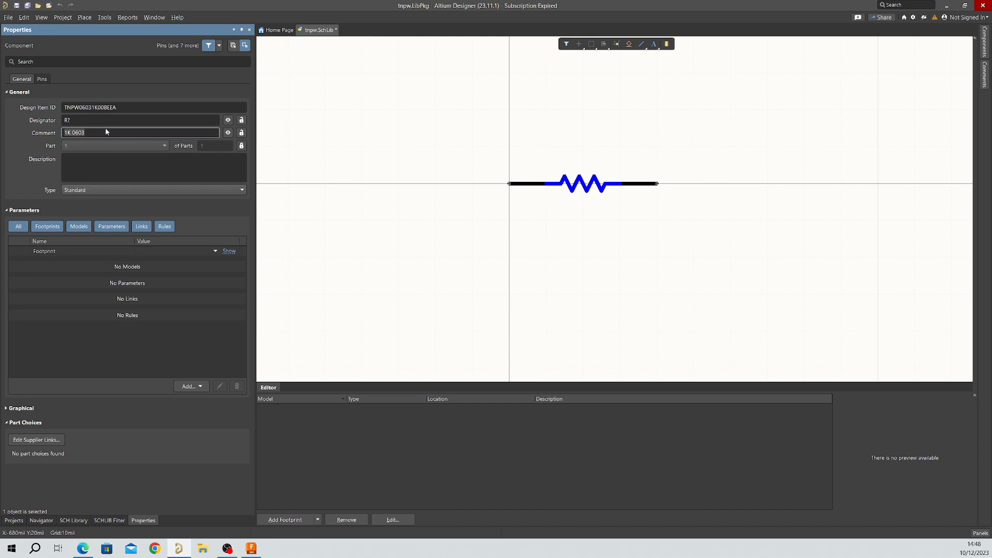
left_click(106, 132)
type("TNPW 0.1")
Copy the Mouser description "Thin Film Resistors - SMD 1Kohms .1% 25ppm" into the component's description in Altium Designer
left_click(169, 168)
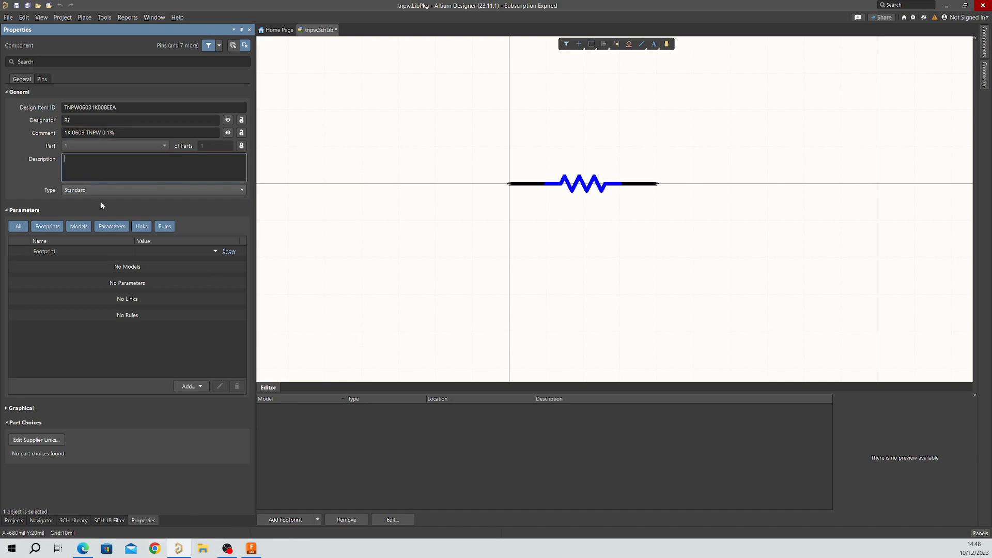
left_click(116, 133)
left_click_drag(63, 132, 118, 133)
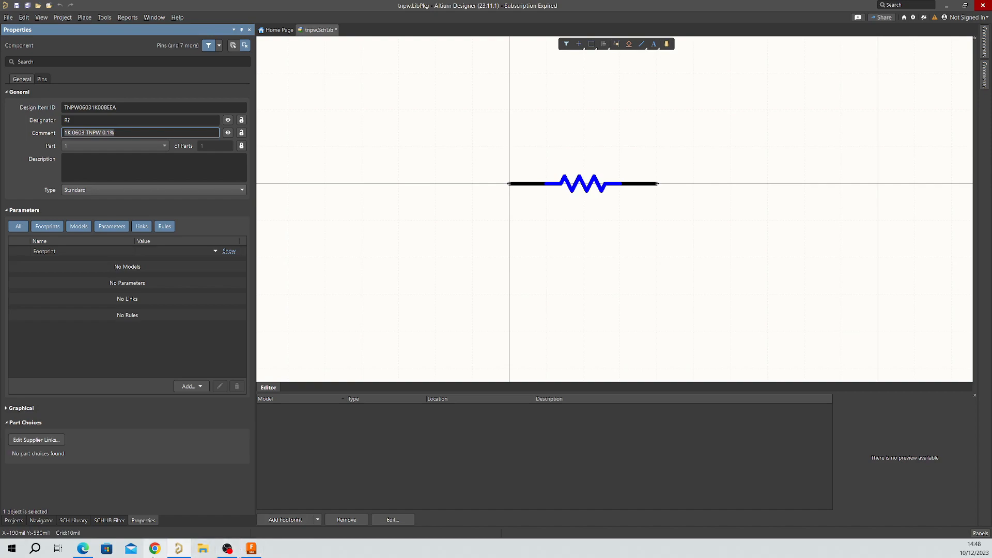
left_click(86, 550)
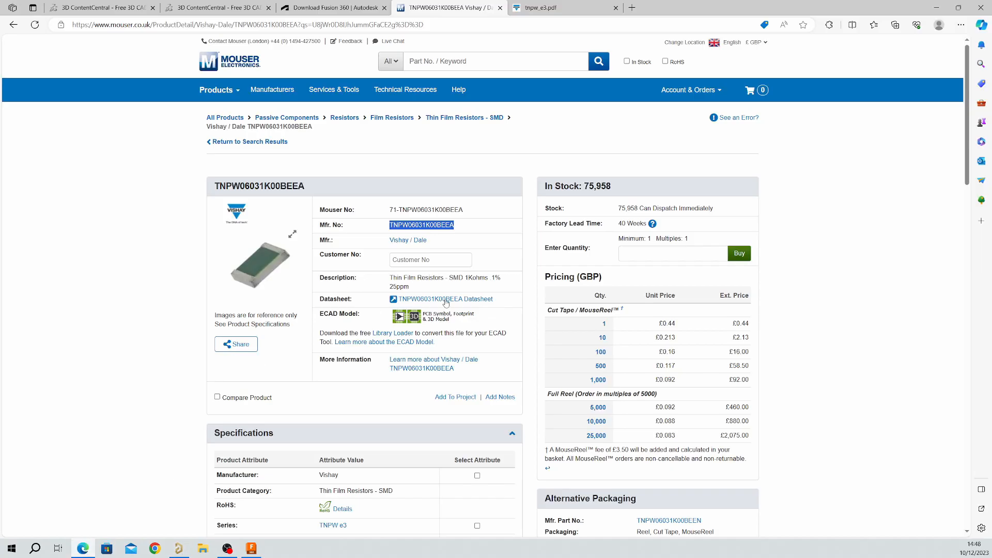
left_click_drag(436, 290, 392, 276)
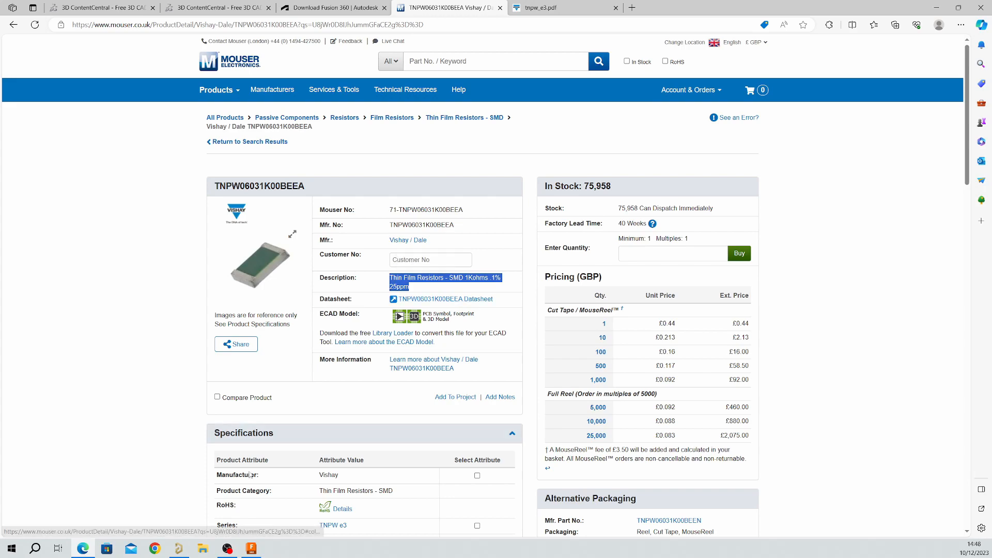
left_click(179, 548)
left_click(169, 169)
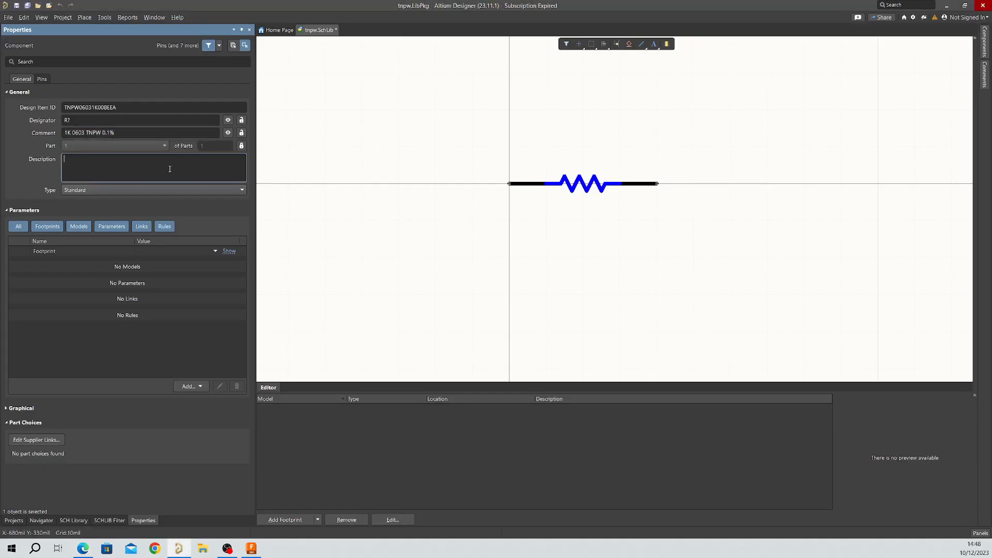
type("Thin Film Resistors - SMD 1Kohms .1% 25ppm")
left_click(314, 214)
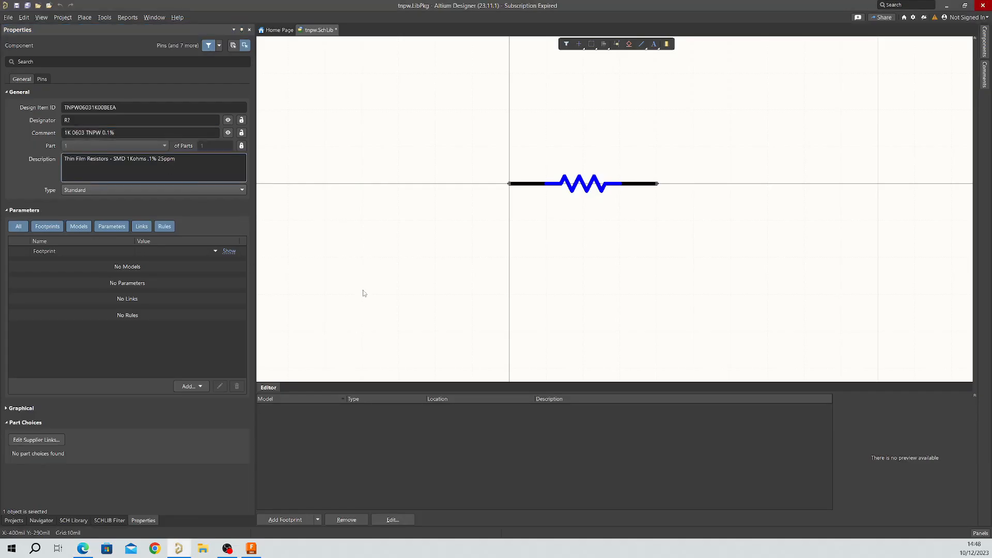
scroll(363, 289, "up", 1)
scroll(363, 293, "down", 1)
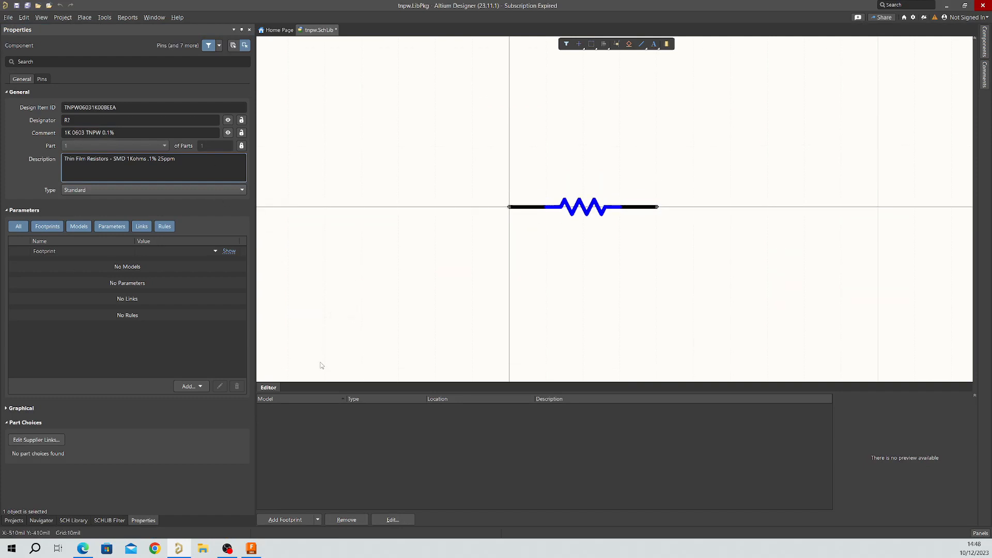
Add a component parameter named Manufacturer with the value Vishay
left_click(201, 386)
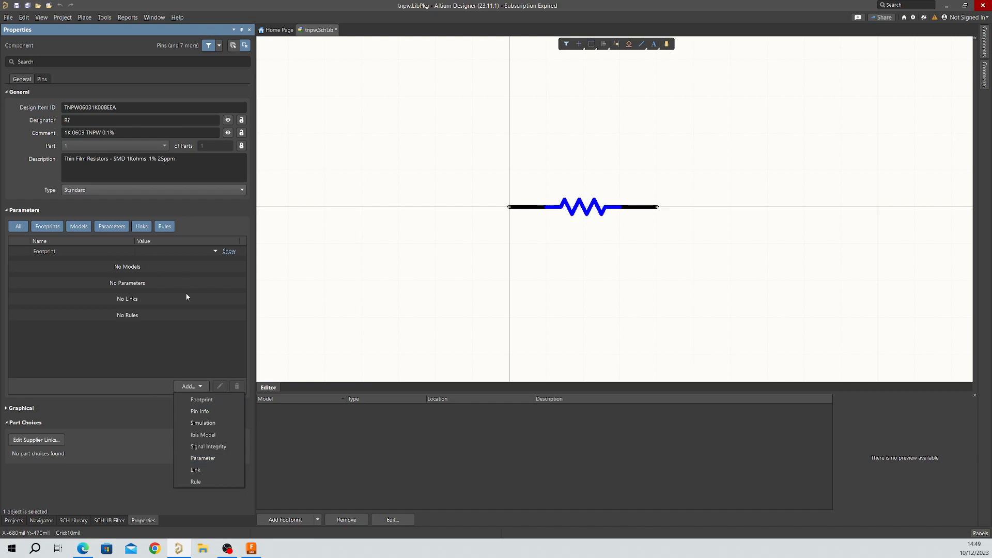
left_click(207, 458)
left_click(65, 284)
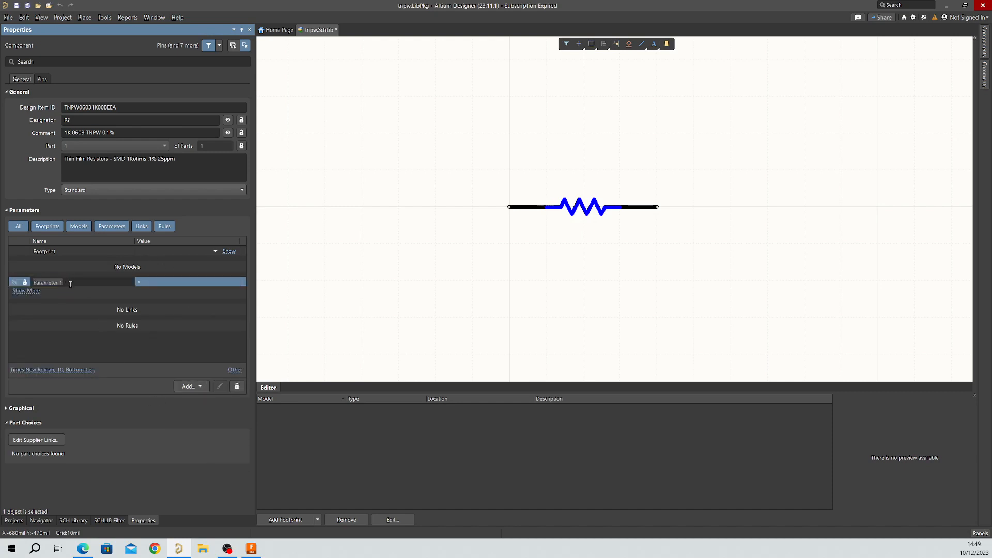
type("Manufactureres")
key("BackSpace")
key("BackSpace")
key("BackSpace")
key("Return")
type("Vishay")
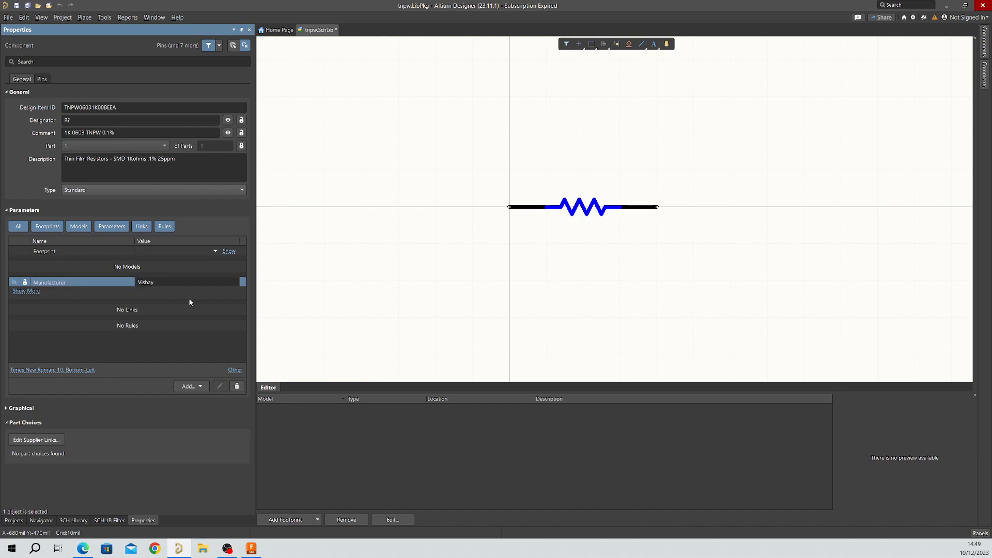
key("Return")
Add a second component parameter named Manufacturers Part No
left_click(191, 386)
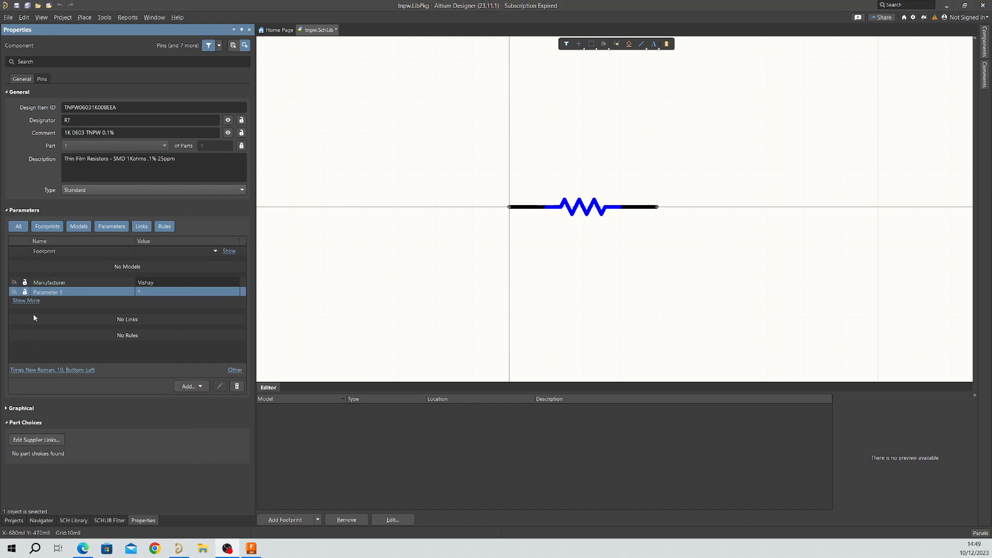
left_click(73, 292)
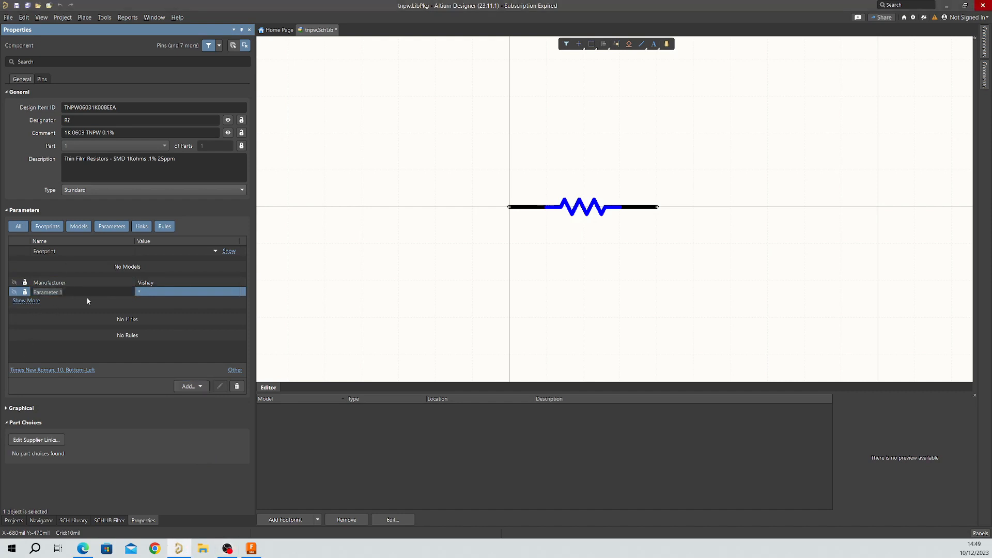
type("Manufa")
type("cturers Part ~No")
key("BackSpace")
key("BackSpace")
key("BackSpace")
key("BackSpace")
type("No")
Copy the design item ID TNPW06031K00BEEA into the value of the Manufacturers Part No parameter
left_click(122, 107)
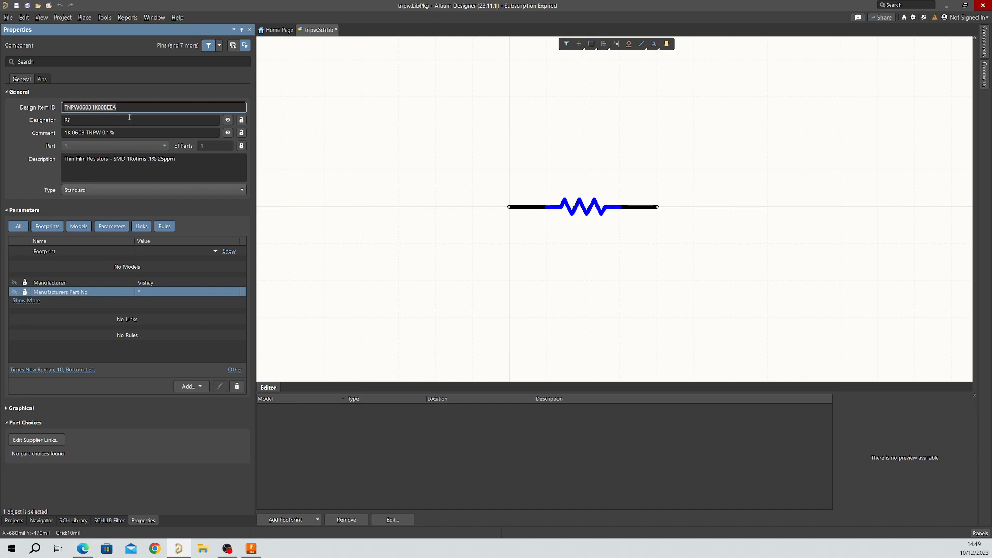
left_click_drag(129, 106, 53, 93)
key("ctrl+c")
left_click(162, 292)
key("ctrl+v")
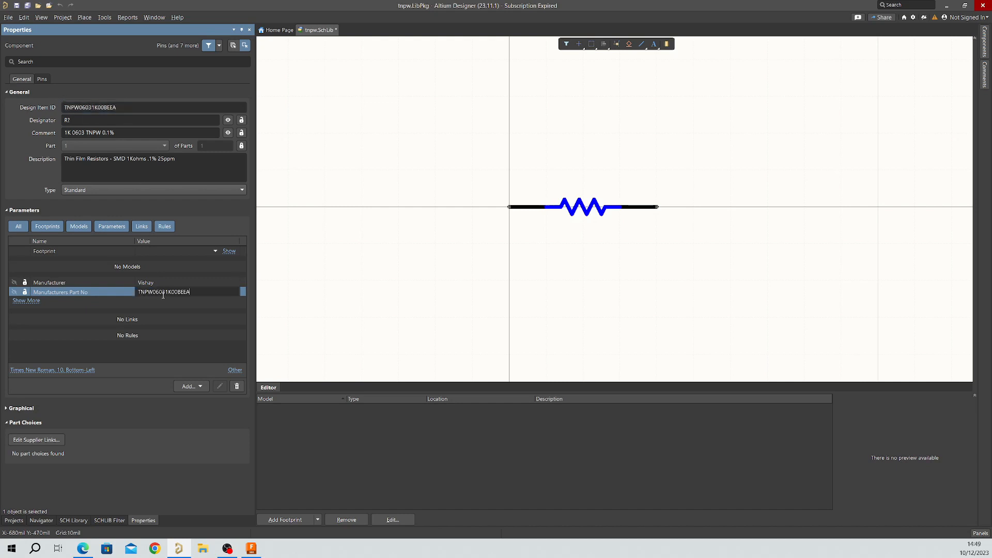
Add a component parameter named Life Cycle with the value Active
left_click(190, 388)
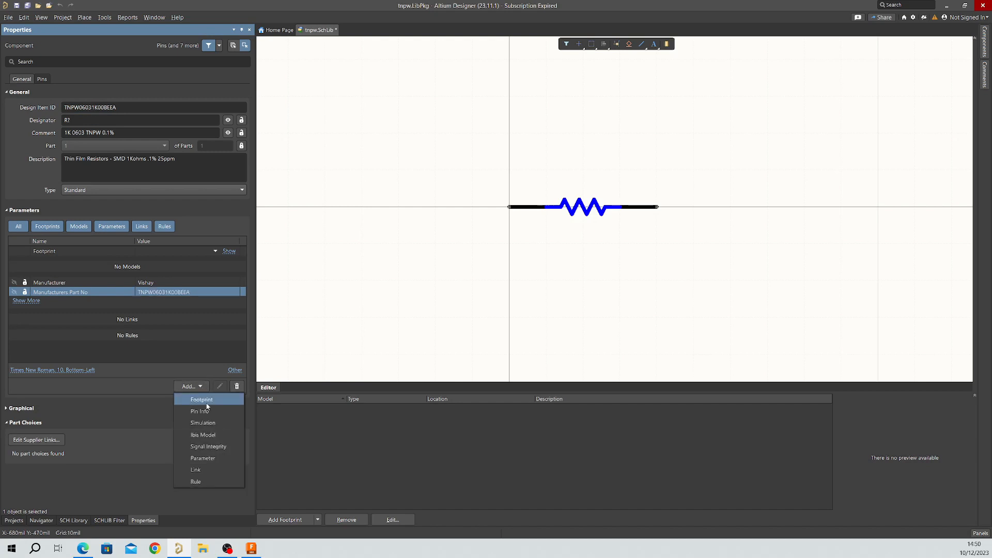
left_click(202, 458)
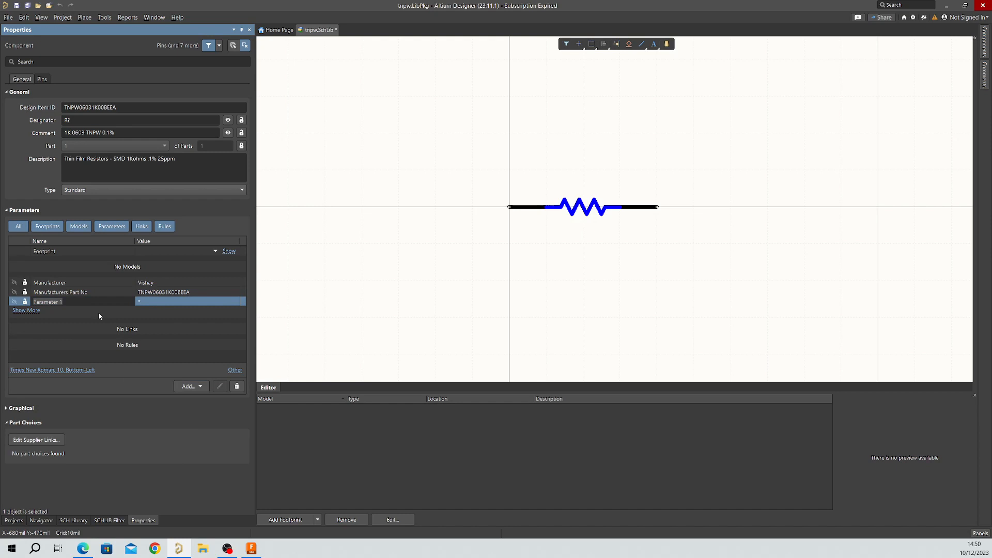
type("Life Cycle")
key("Return")
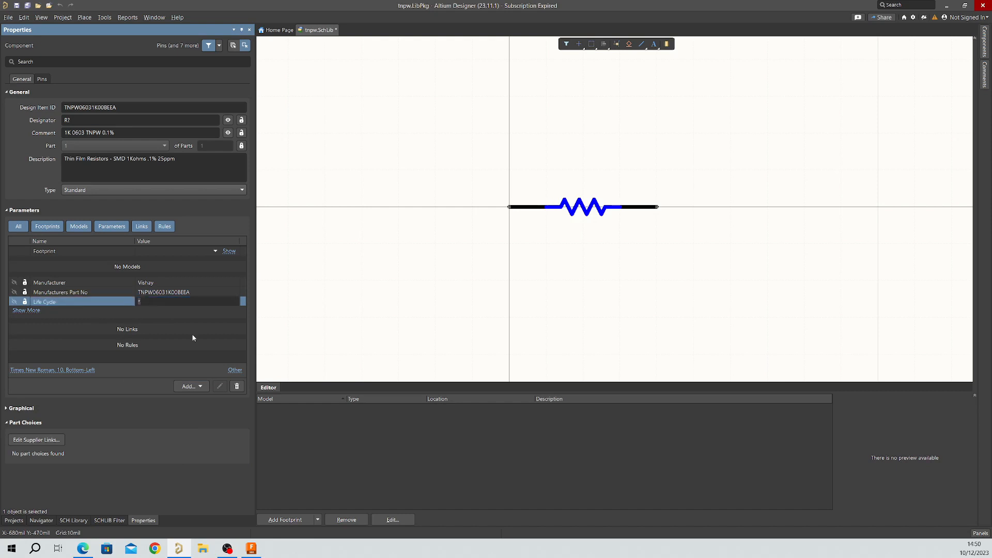
type("Active")
key("Return")
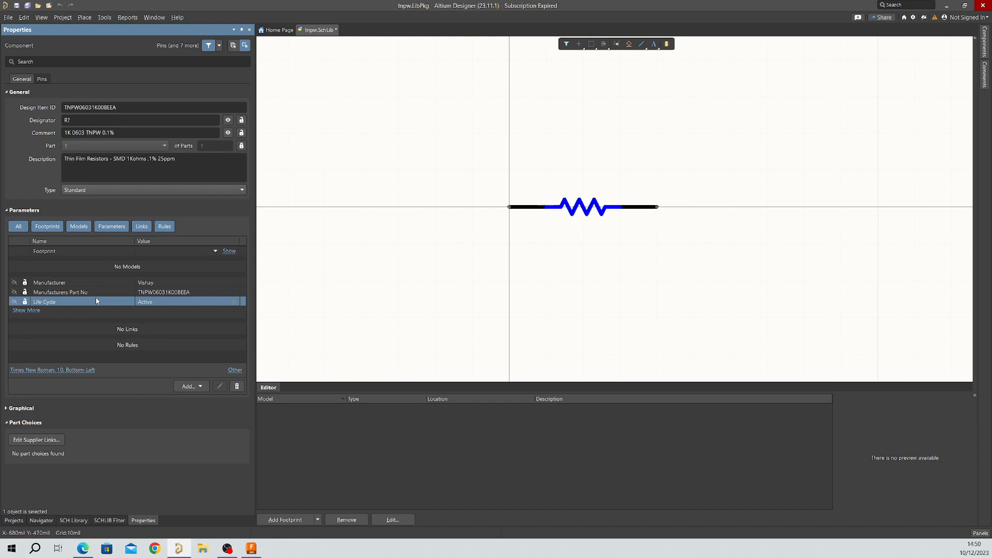
Change the Life Cycle parameter's value to NRND and set it back to Active
left_click(164, 305)
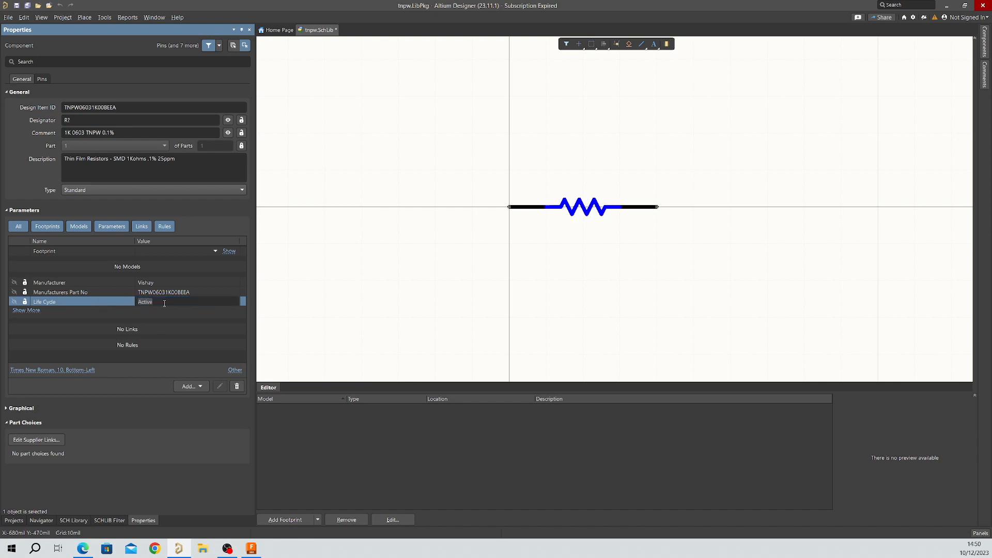
type("NRND")
left_click(307, 312)
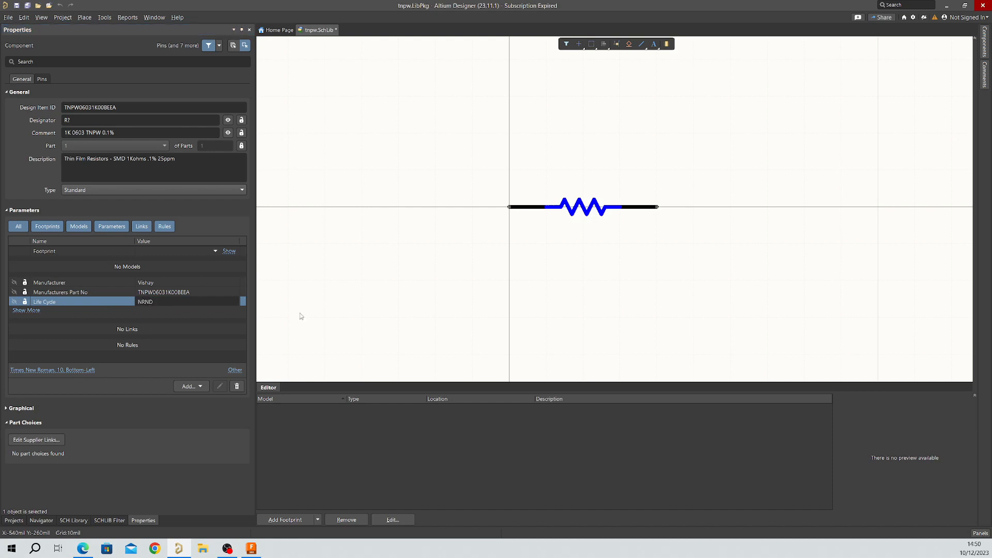
left_click(174, 302)
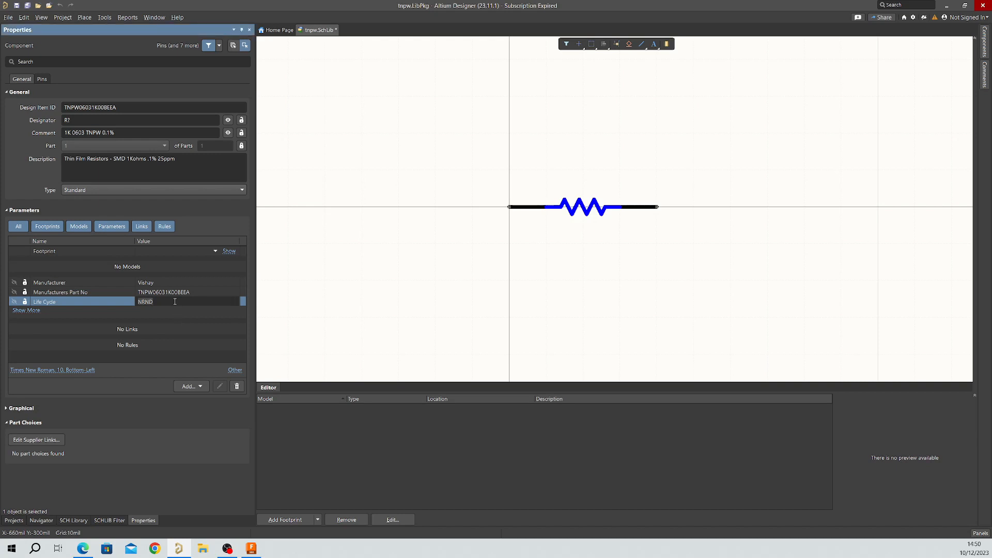
type("Active")
key("Return")
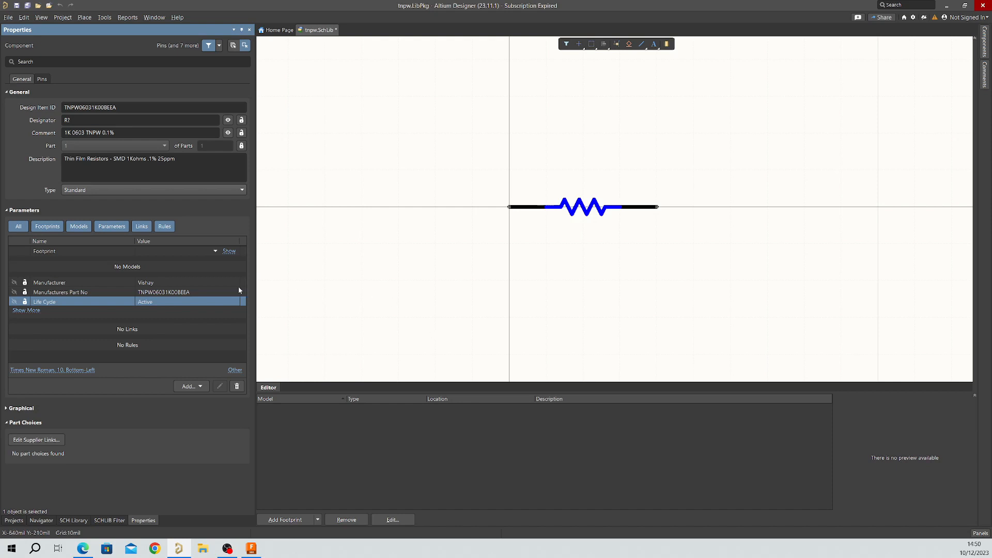
Add a link named Datasheet to the component
left_click(200, 387)
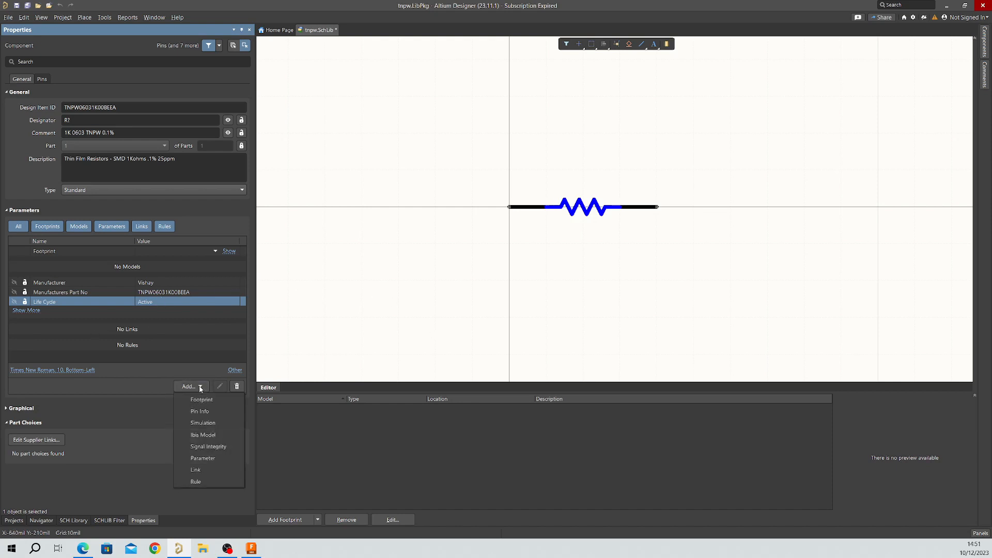
left_click(216, 469)
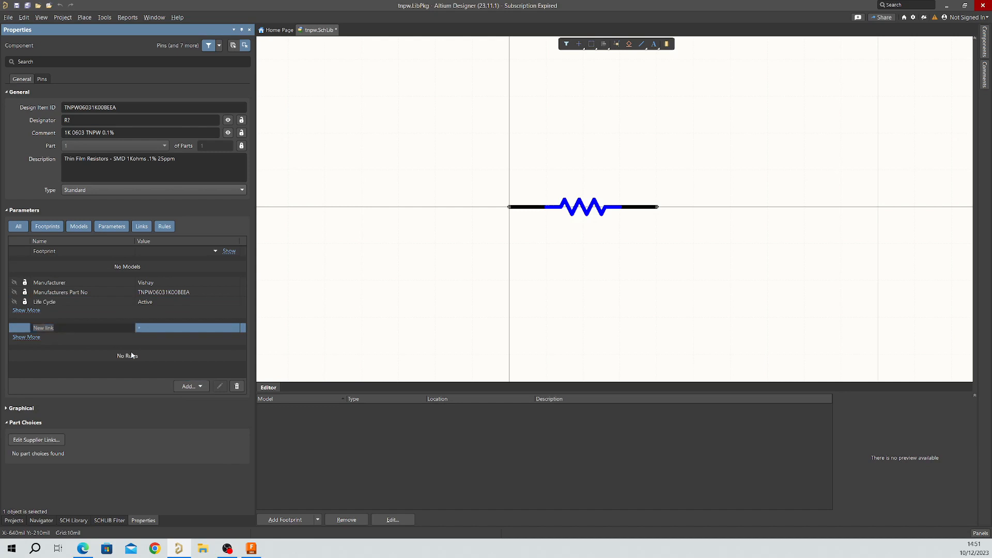
type("Datasheet")
key("Return")
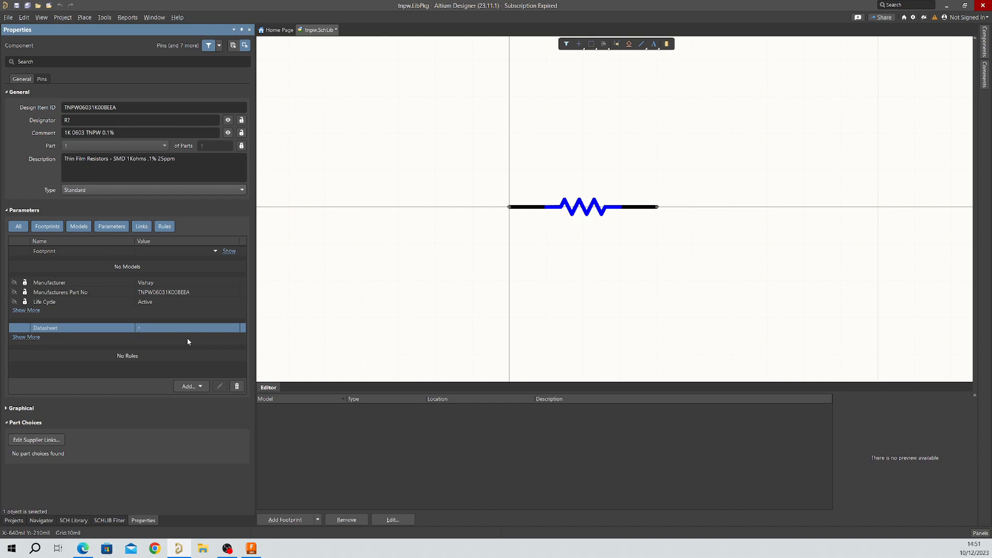
left_click(189, 329)
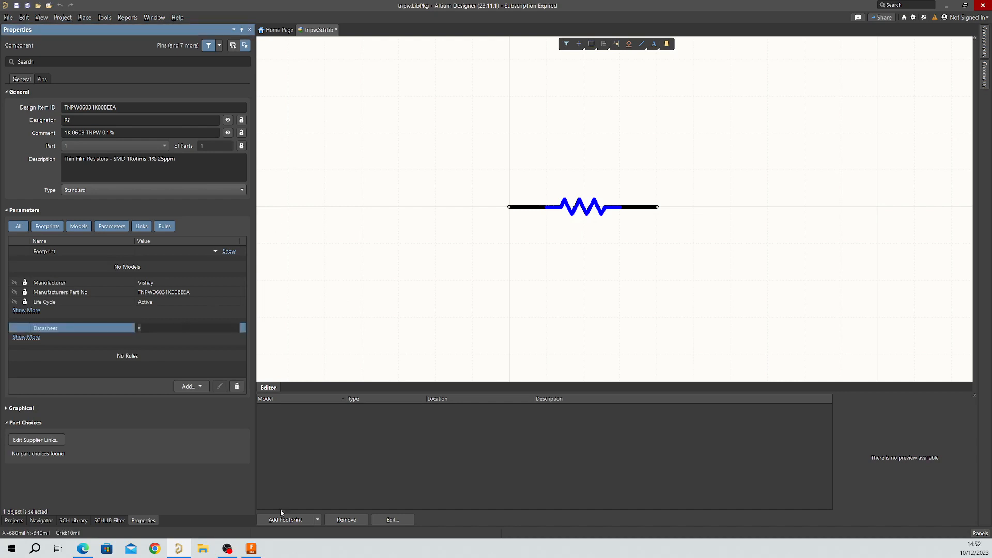
left_click(82, 548)
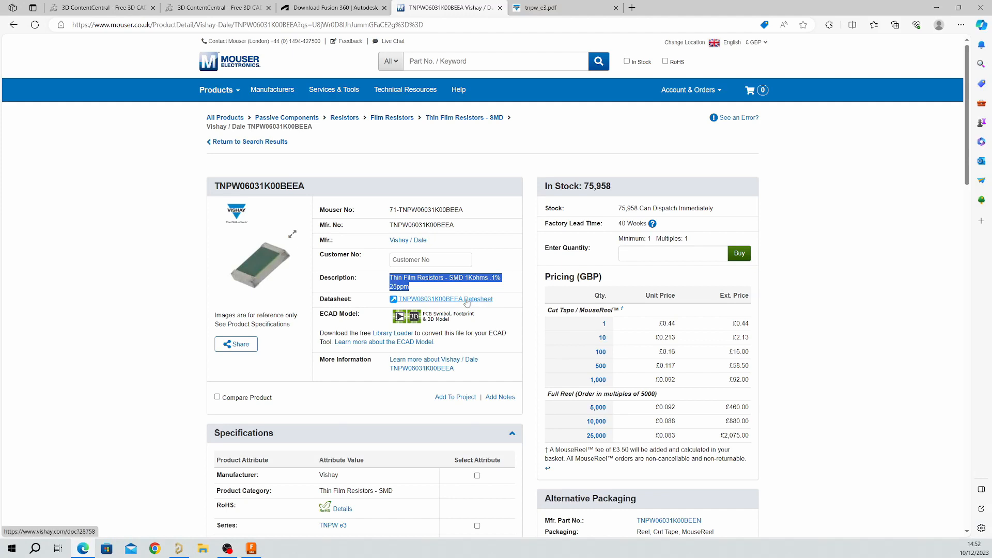
left_click(853, 314)
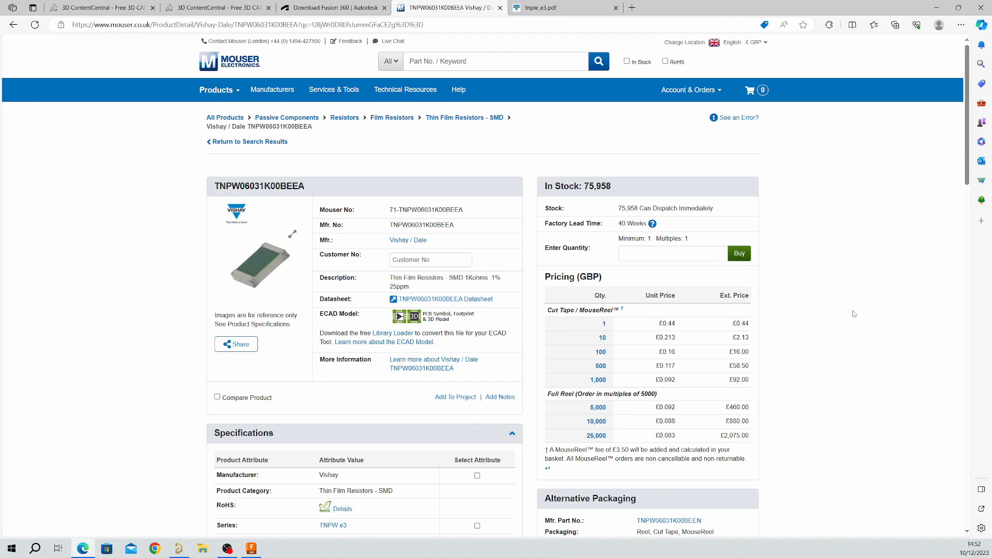
right_click(422, 303)
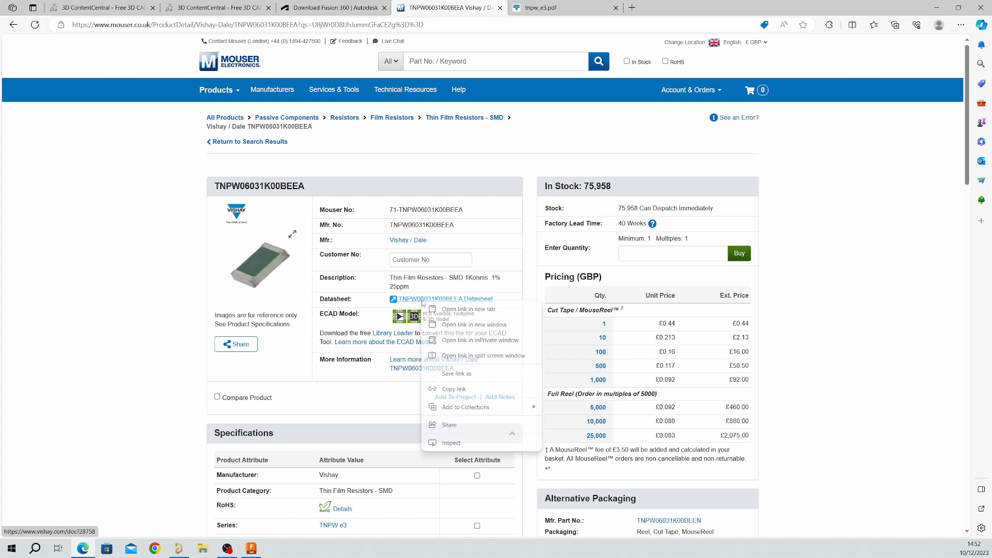
left_click(462, 390)
left_click(179, 548)
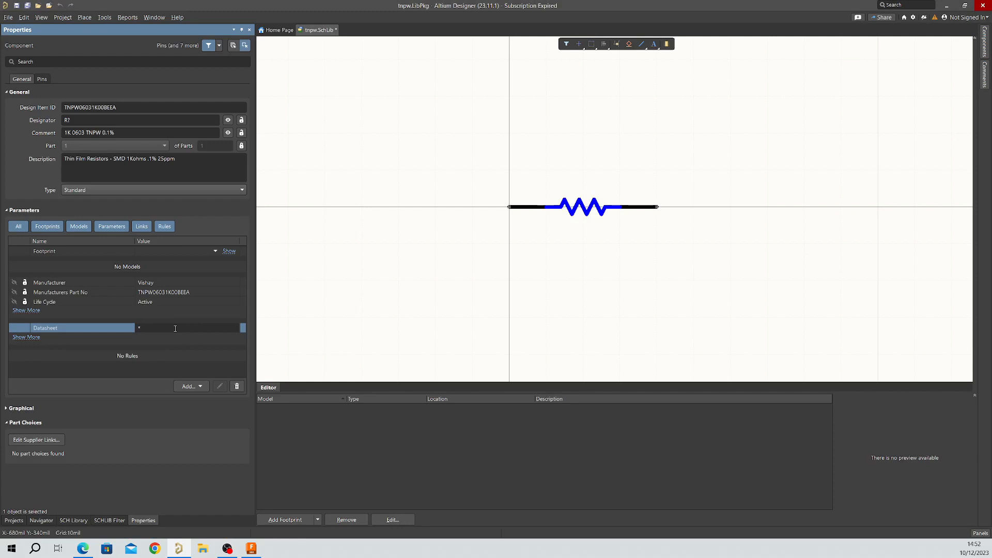
type("https://www.vishay.com/doc?28758")
key("Return")
left_click(322, 310)
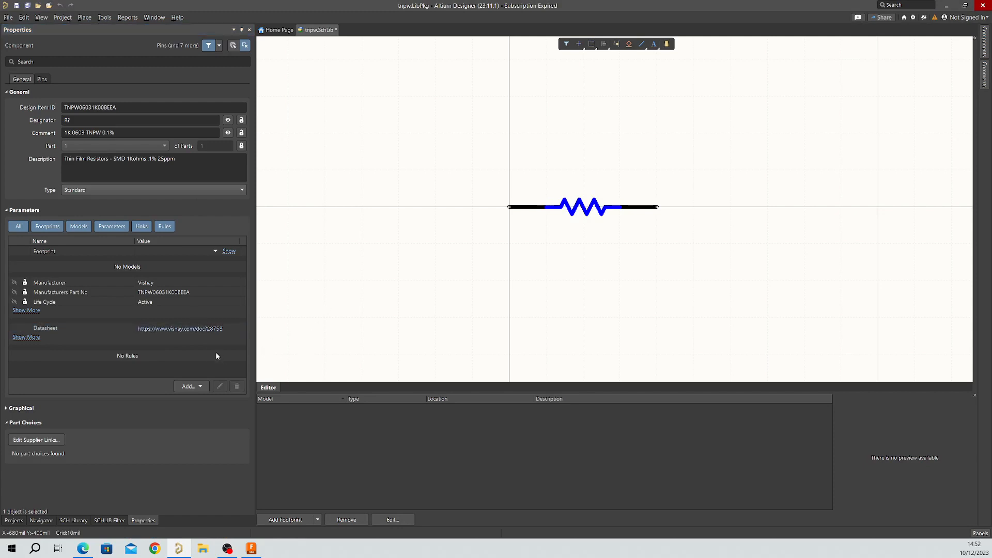
Open the component's Datasheet link to check it, close the opened PDF, and return to Altium Designer
left_click(190, 330)
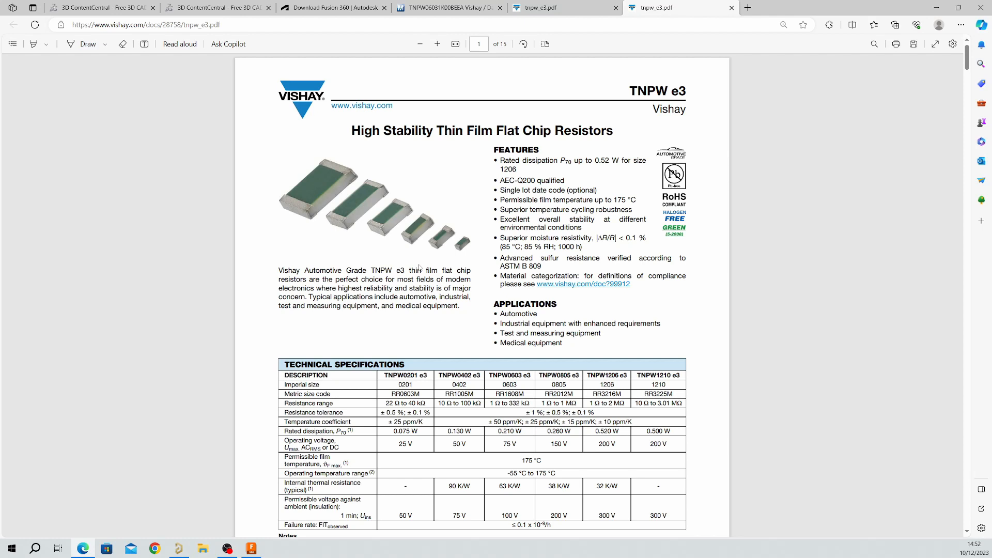
left_click(730, 8)
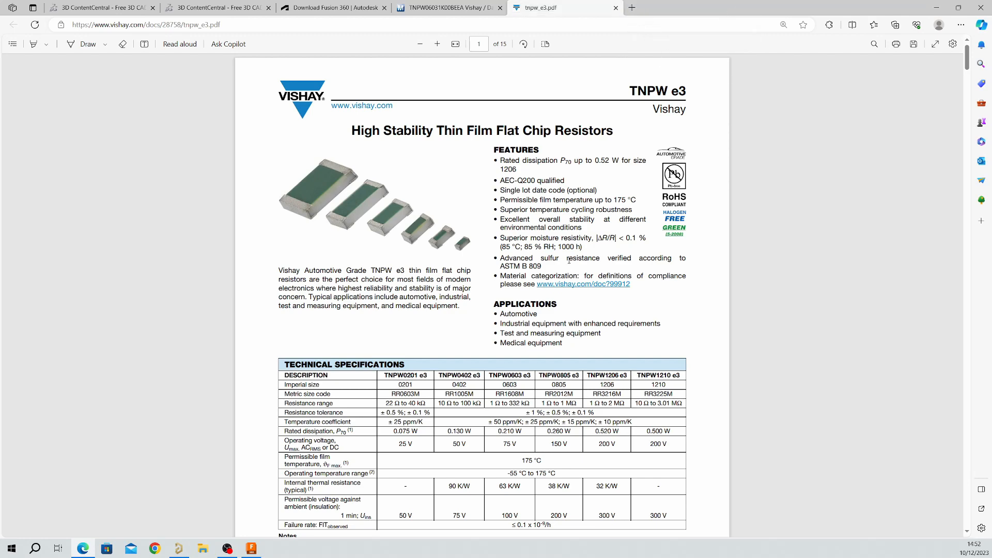
left_click(178, 548)
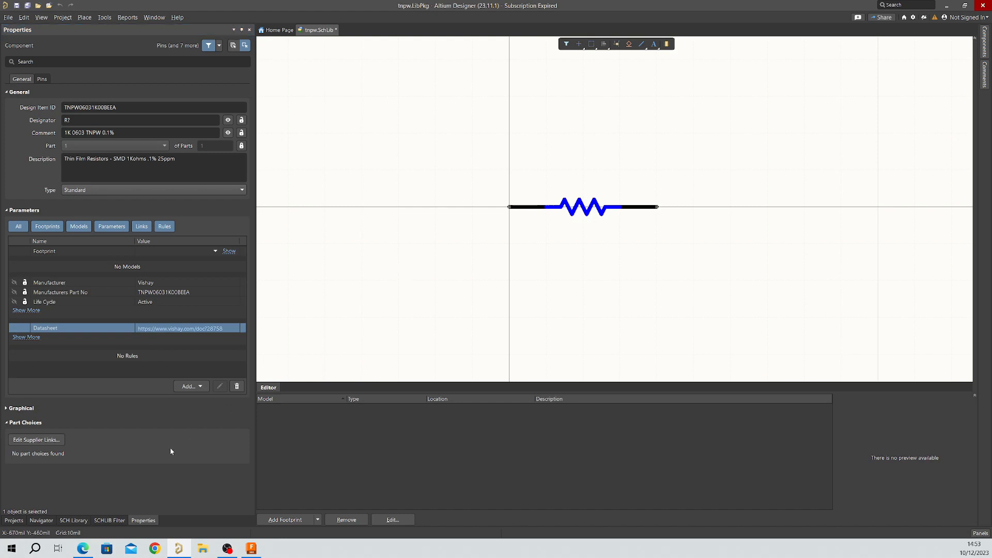
left_click(42, 440)
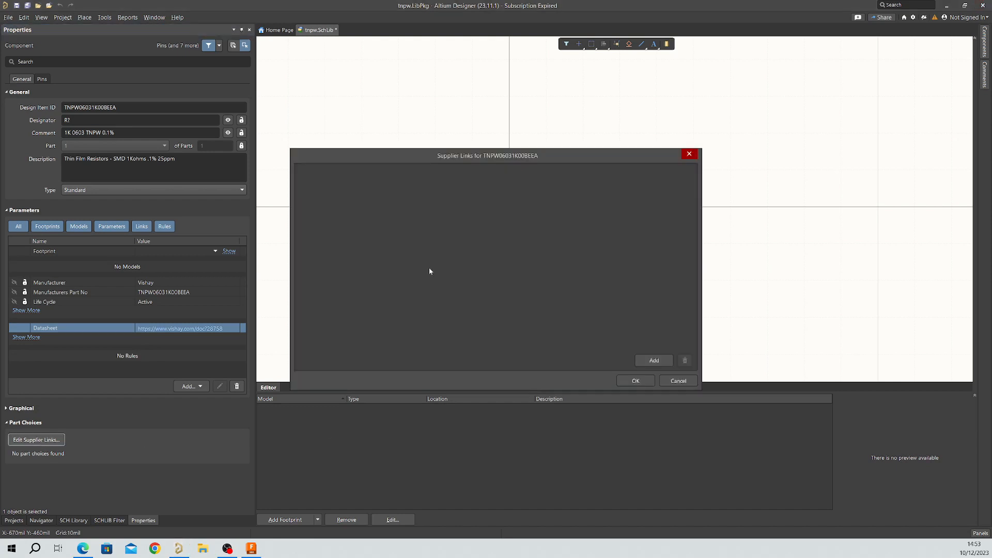
left_click(653, 360)
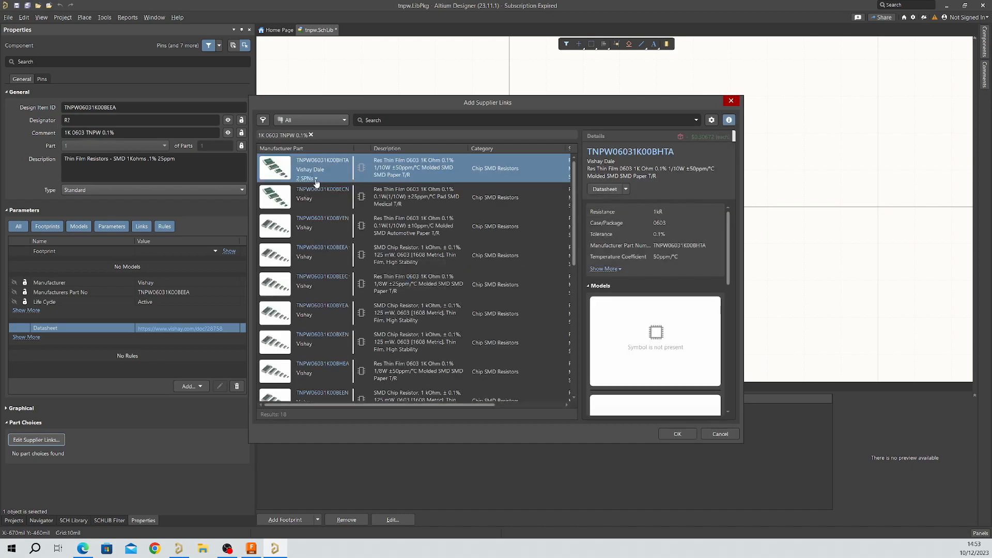
left_click(316, 180)
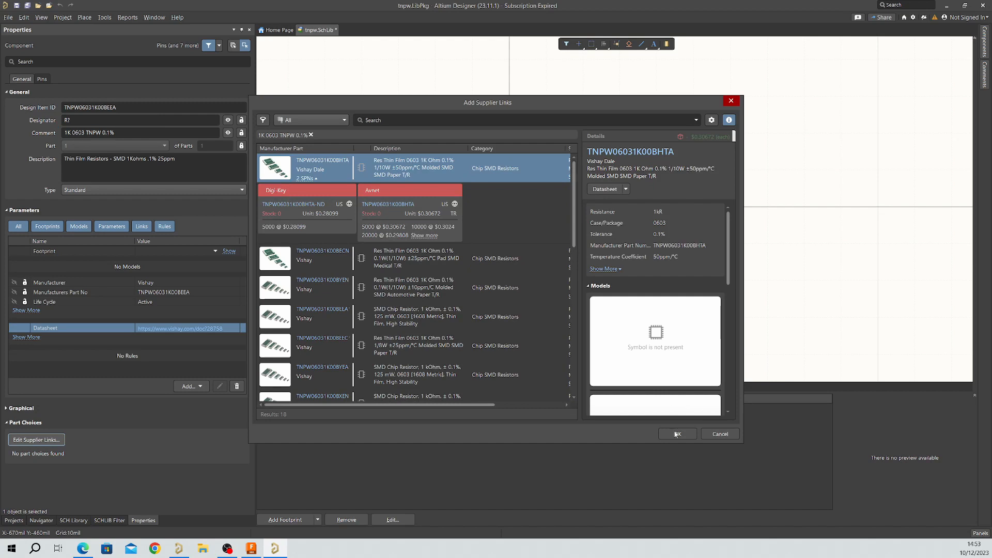
left_click(719, 434)
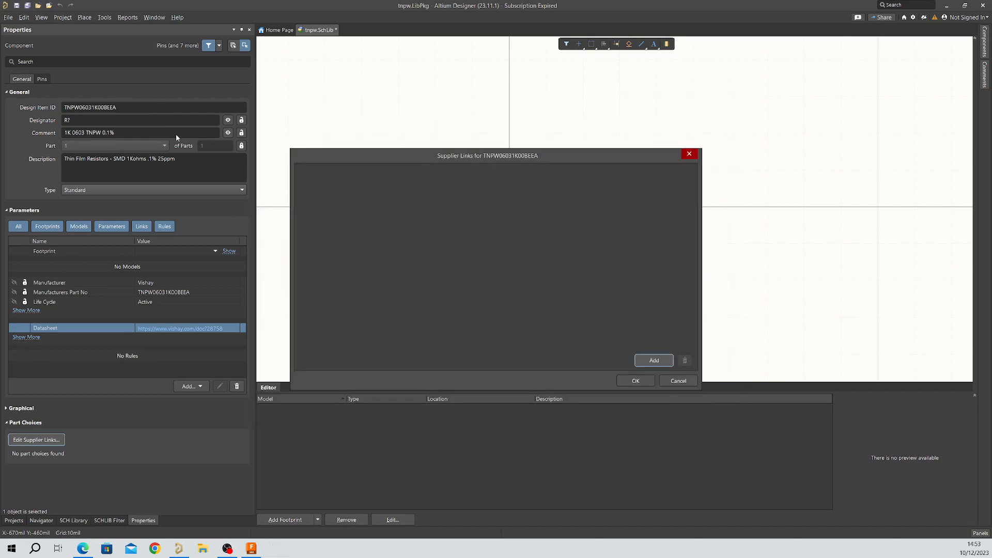
left_click(690, 383)
Search supplier parts for the design item ID TNPW06031K00BEEA and add the Mouser entry of the Vishay Dale part as a supplier link
left_click(121, 107)
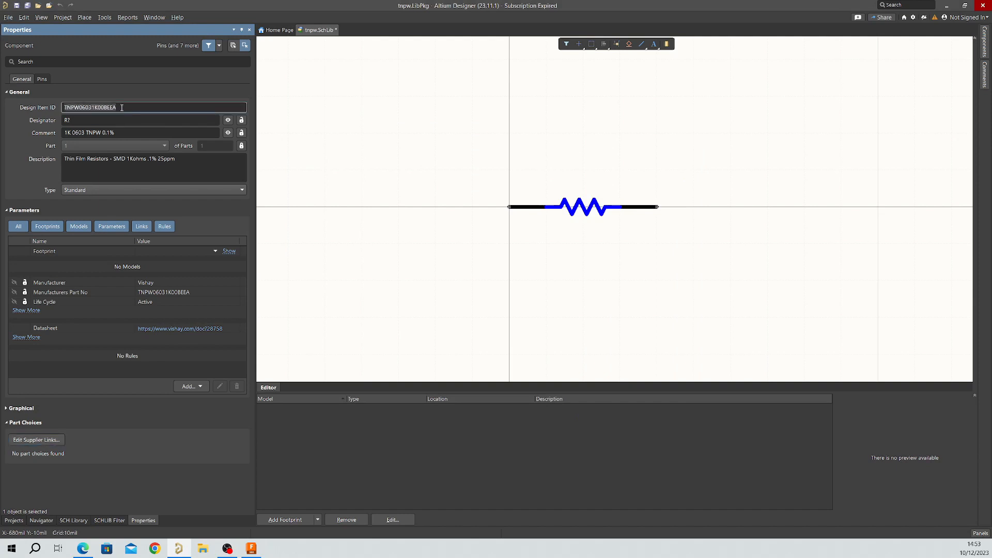
left_click(37, 440)
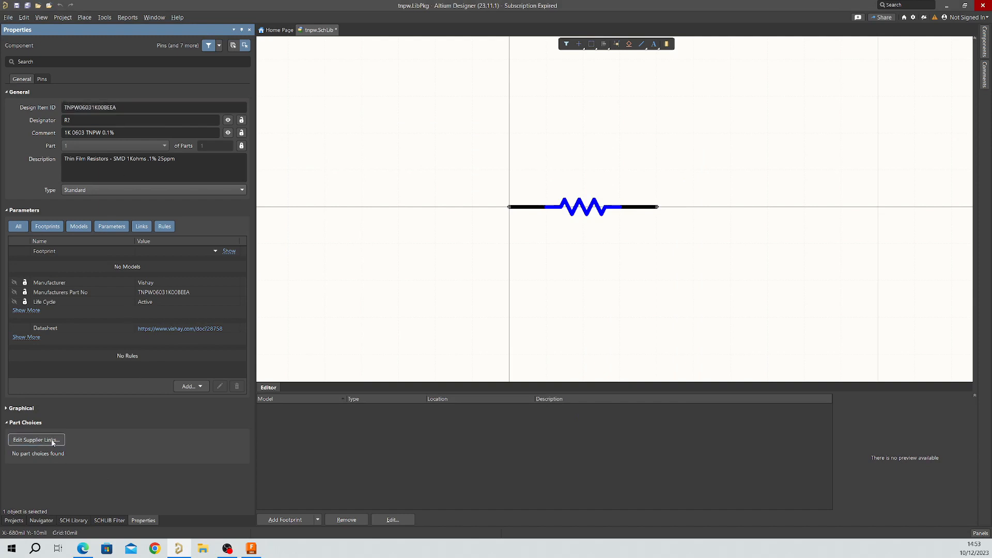
left_click(643, 363)
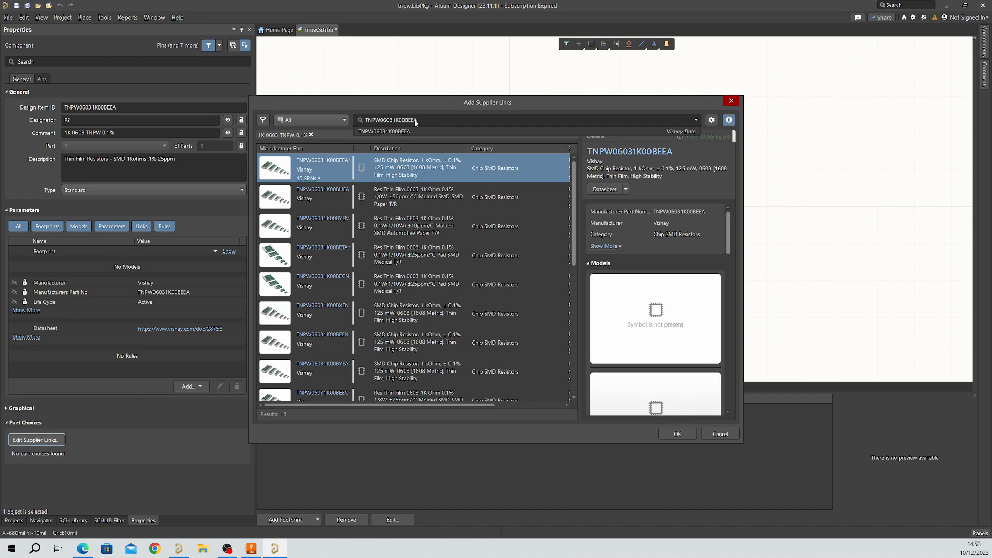
key("Return")
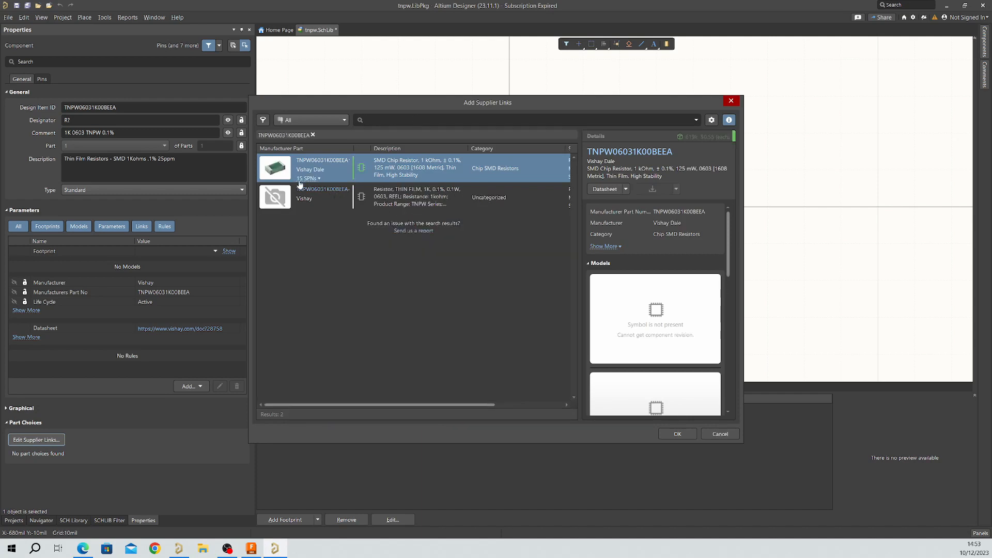
left_click(317, 179)
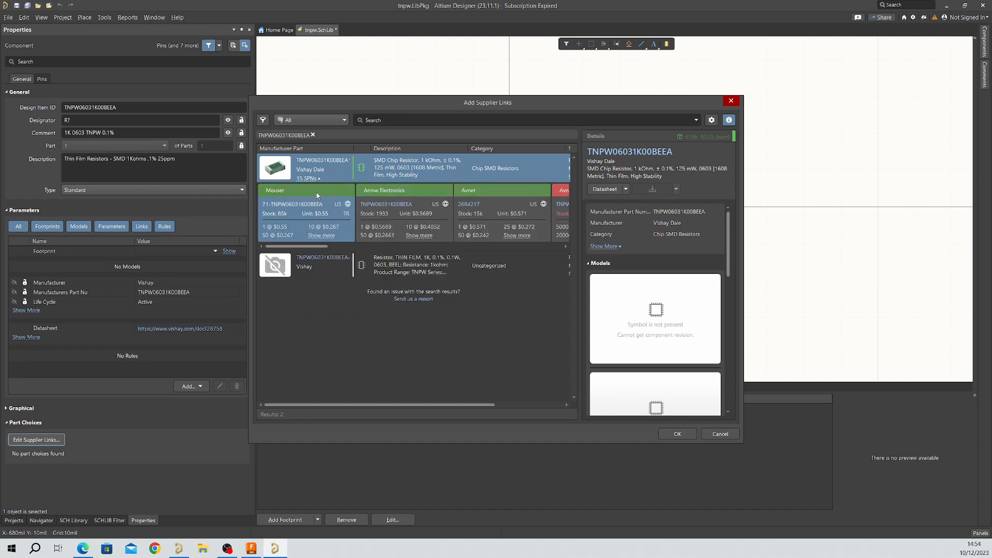
left_click(679, 434)
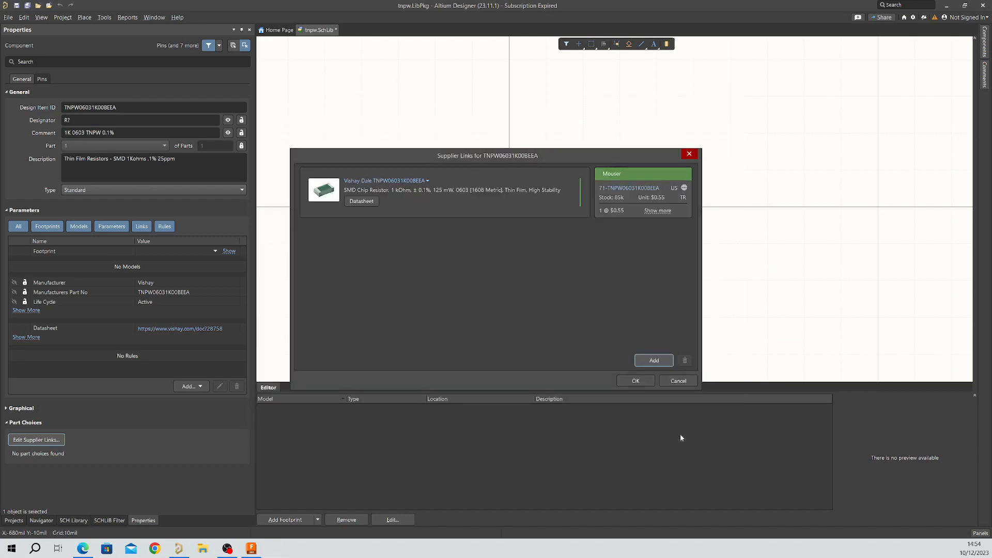
left_click(626, 383)
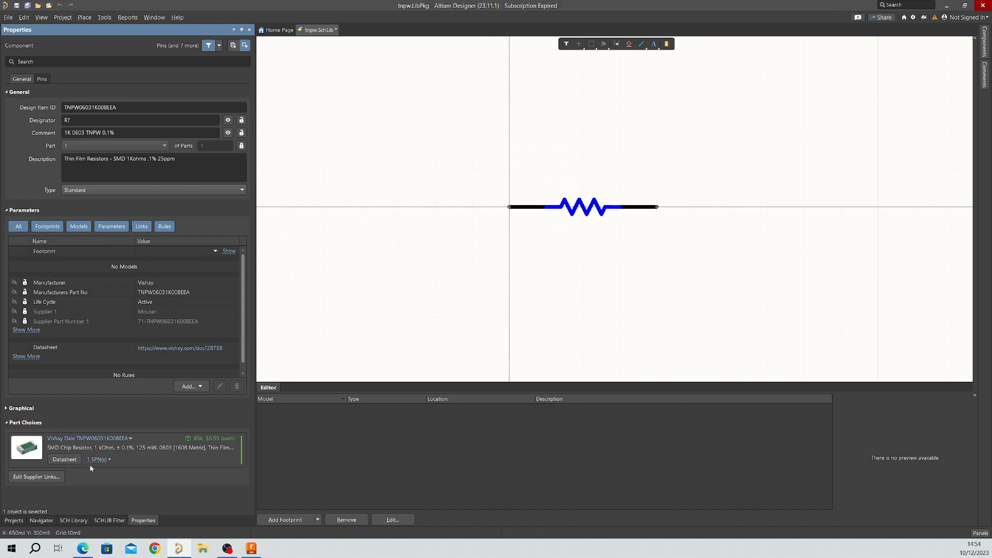
Open the part choice's datasheet, compare it with the tnpw_e3.pdf datasheet from Vishay, and close the part choice's PDF
left_click(67, 460)
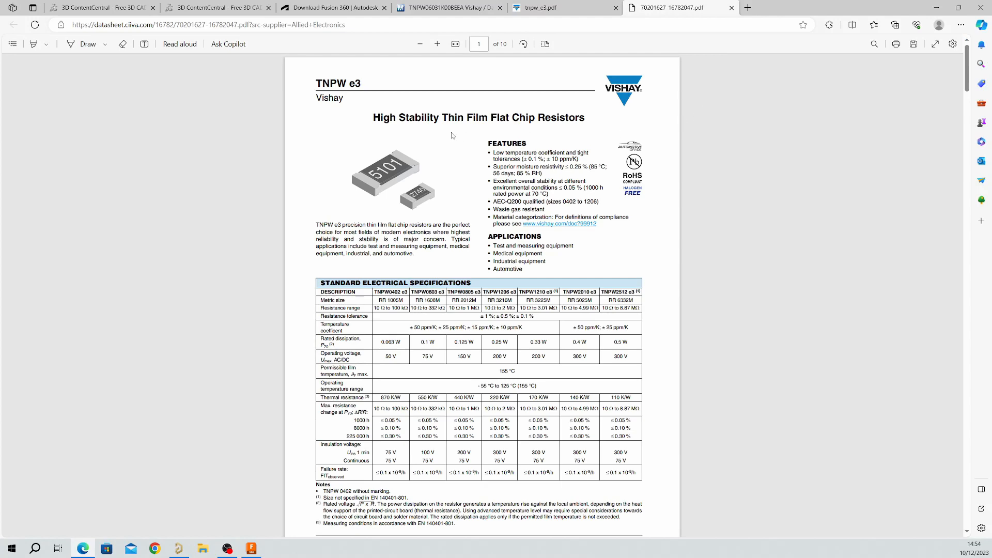
left_click(555, 8)
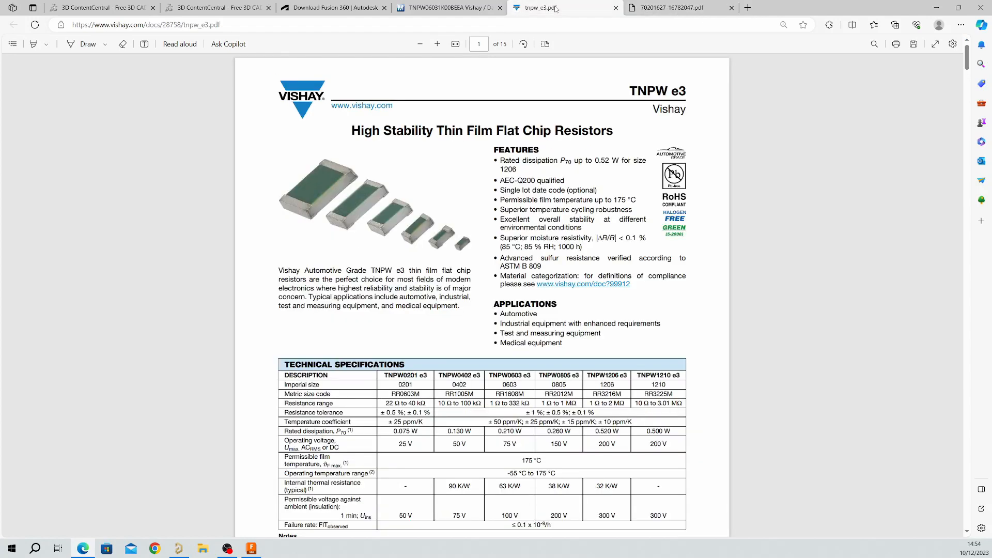
key("ctrl+Tab")
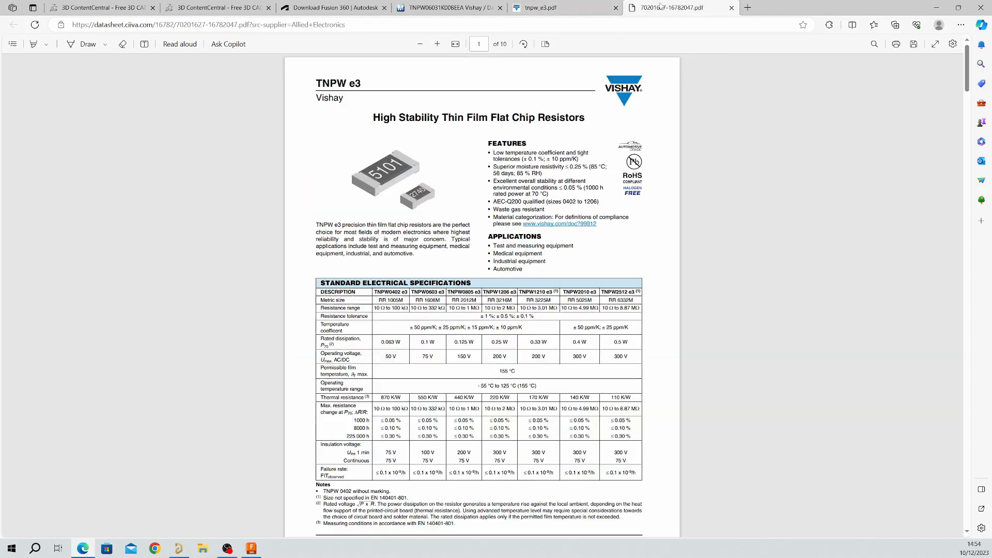
left_click(565, 8)
key("ctrl+Tab")
left_click(584, 14)
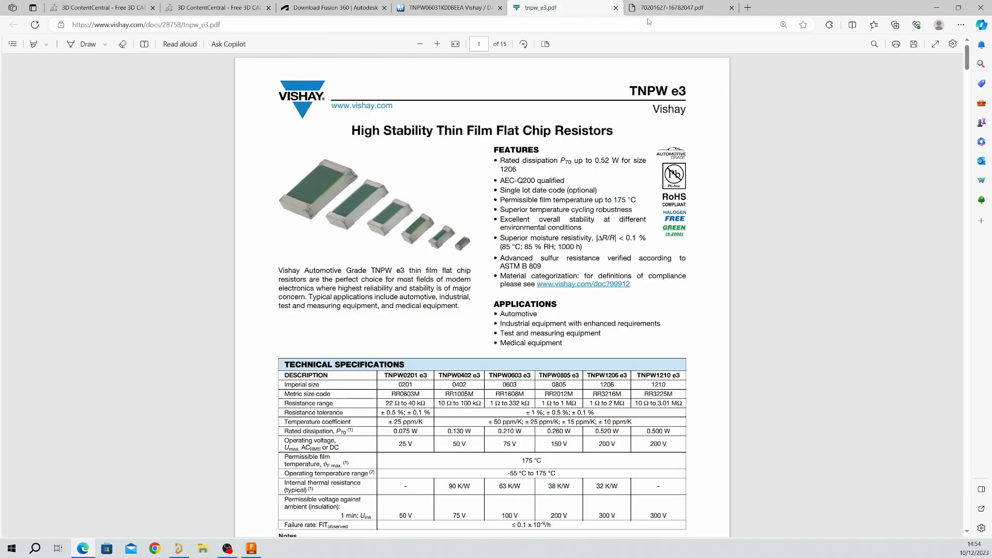
left_click(669, 10)
left_click(558, 12)
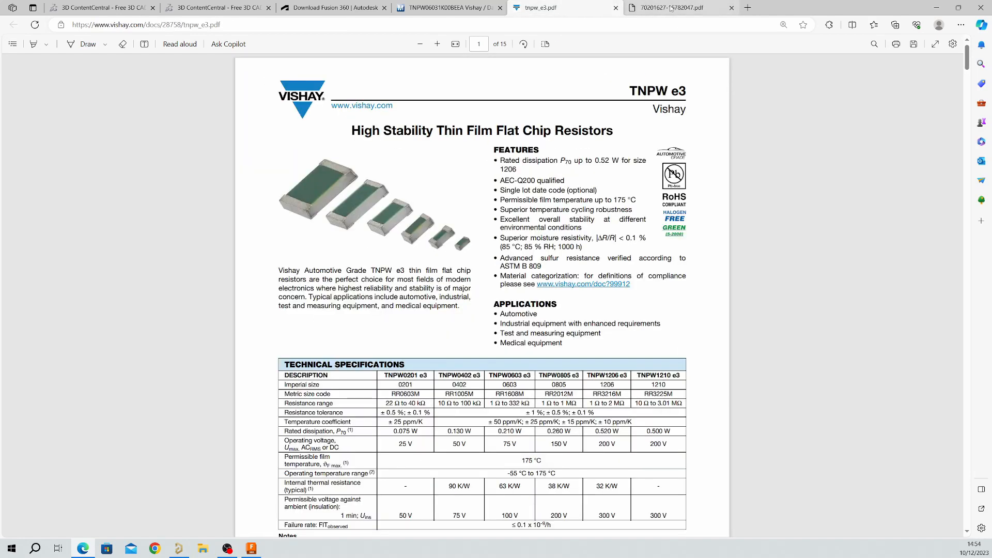
left_click(670, 8)
left_click(578, 9)
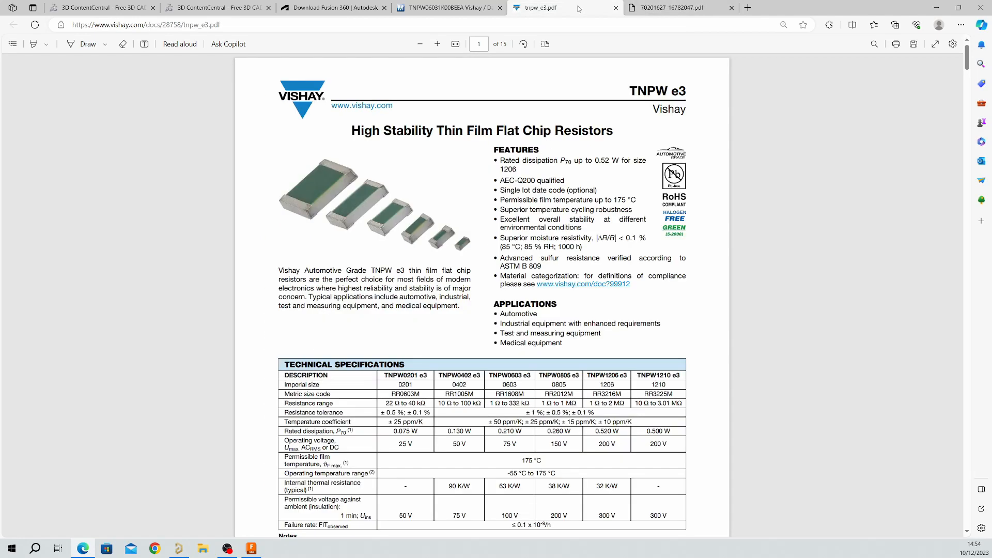
left_click(711, 17)
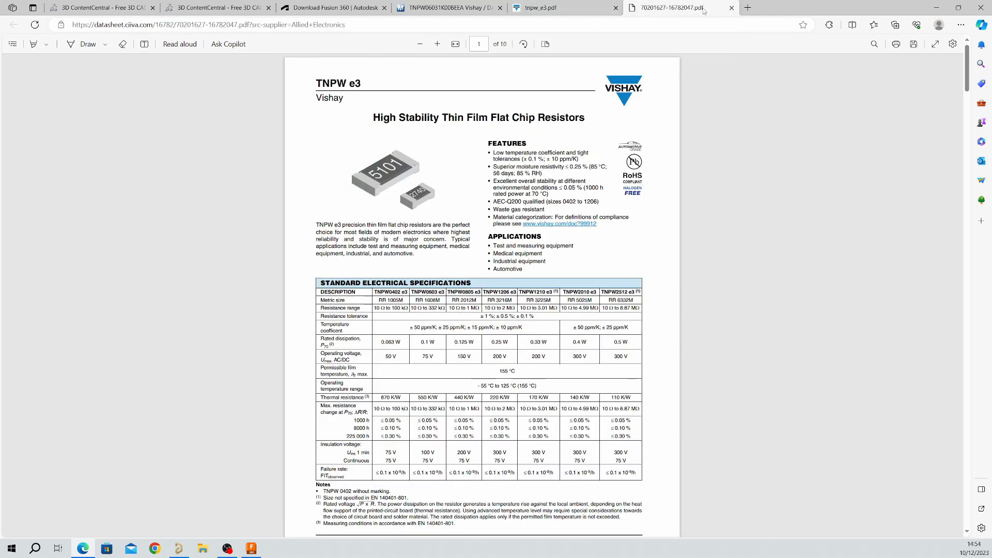
left_click(731, 8)
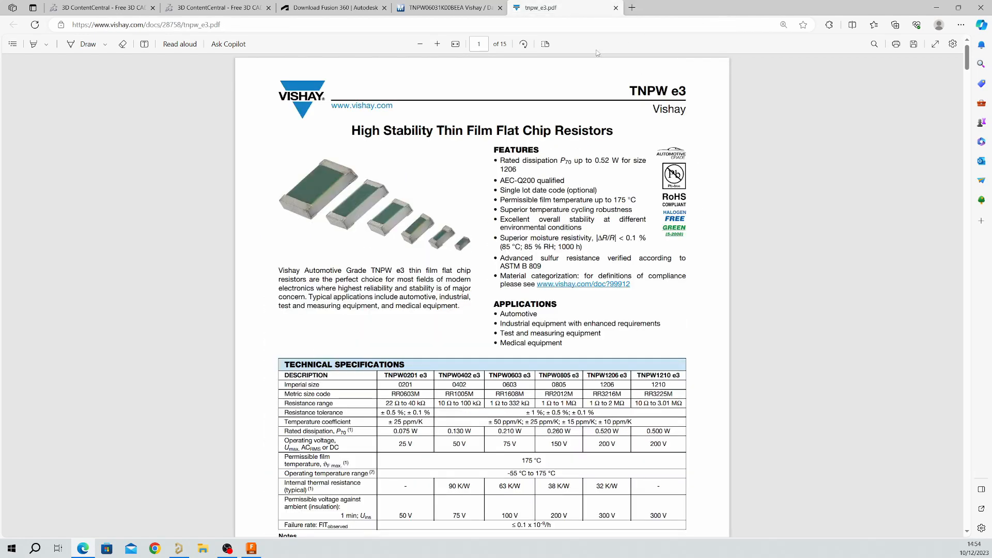
Return to Altium Designer and review the component's parameters and the model types that can be added to it
left_click(936, 8)
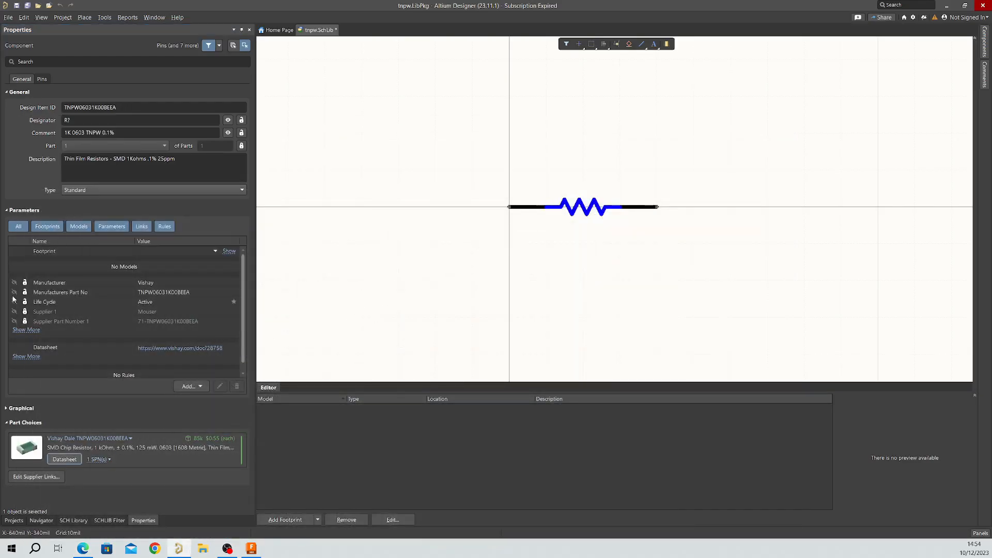
left_click(39, 285)
left_click(50, 293)
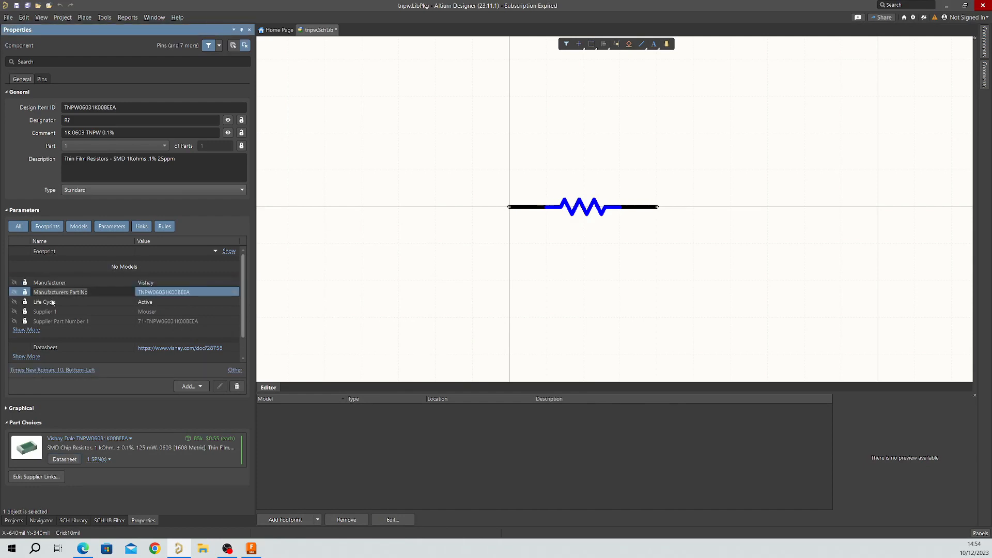
left_click(52, 304)
left_click(61, 312)
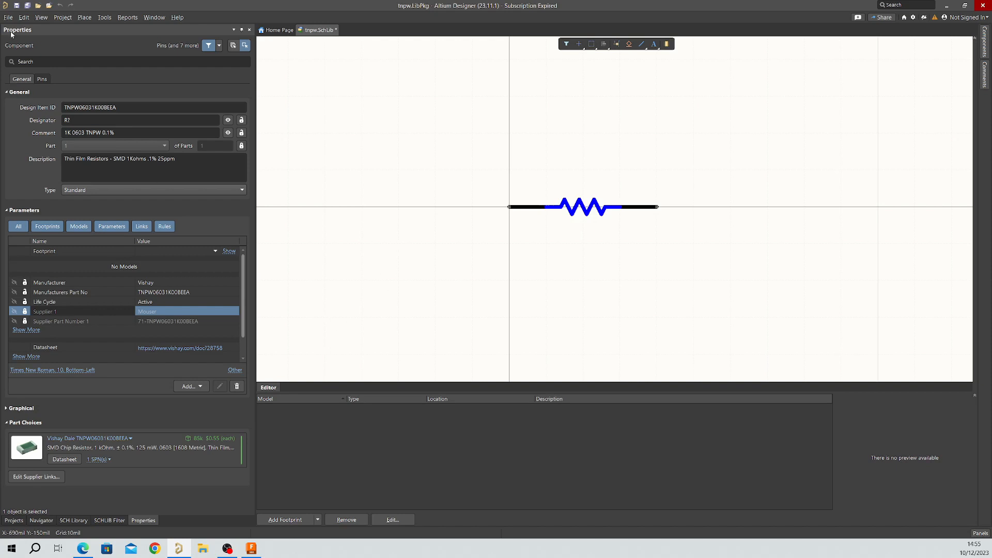
left_click(318, 520)
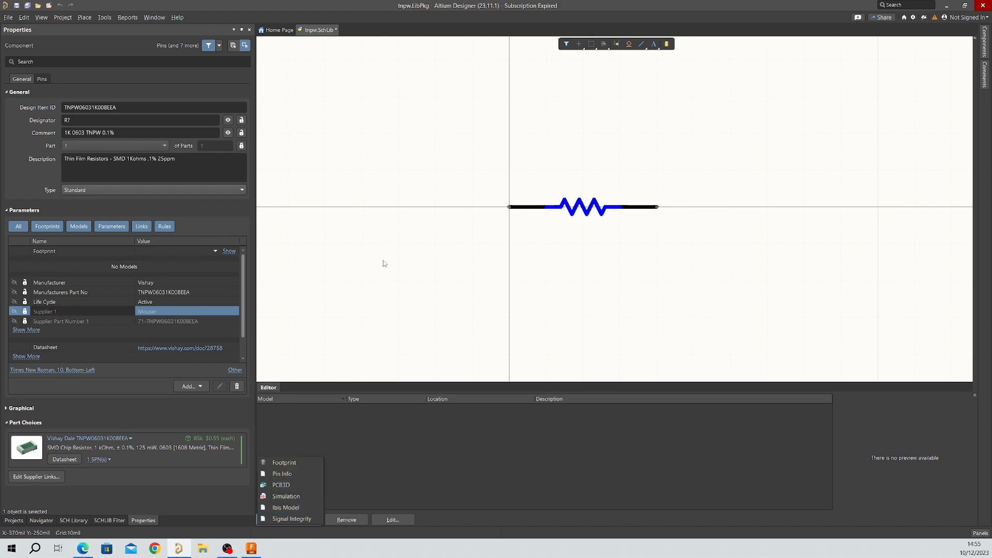
left_click(388, 242)
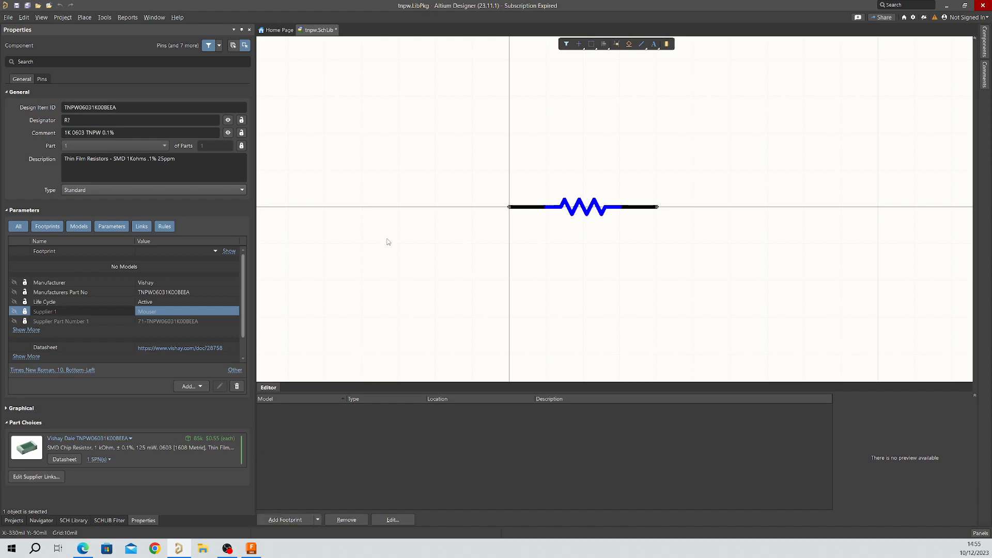
Save the tnpw.SchLib schematic library and view its place in the project and its component list
left_click(17, 7)
left_click(14, 520)
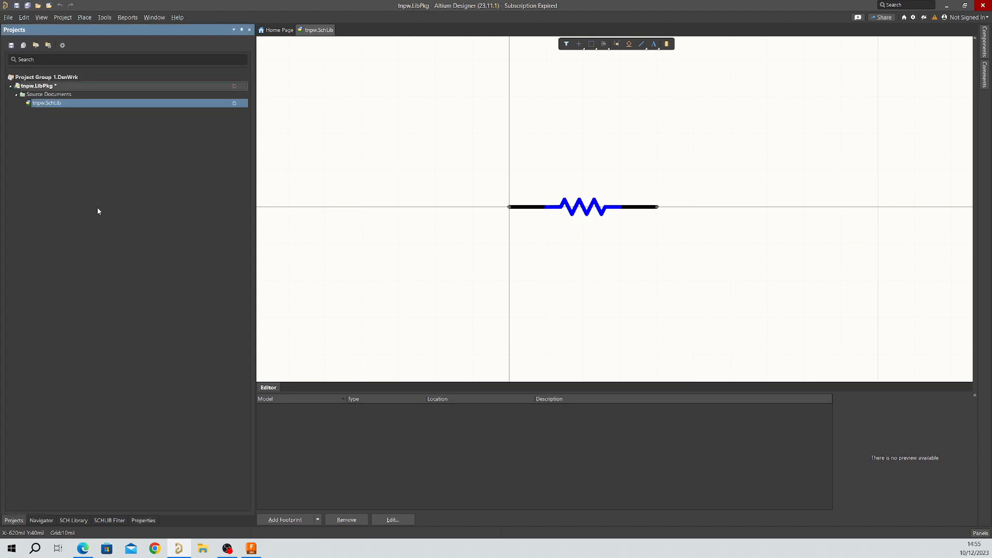
left_click(73, 520)
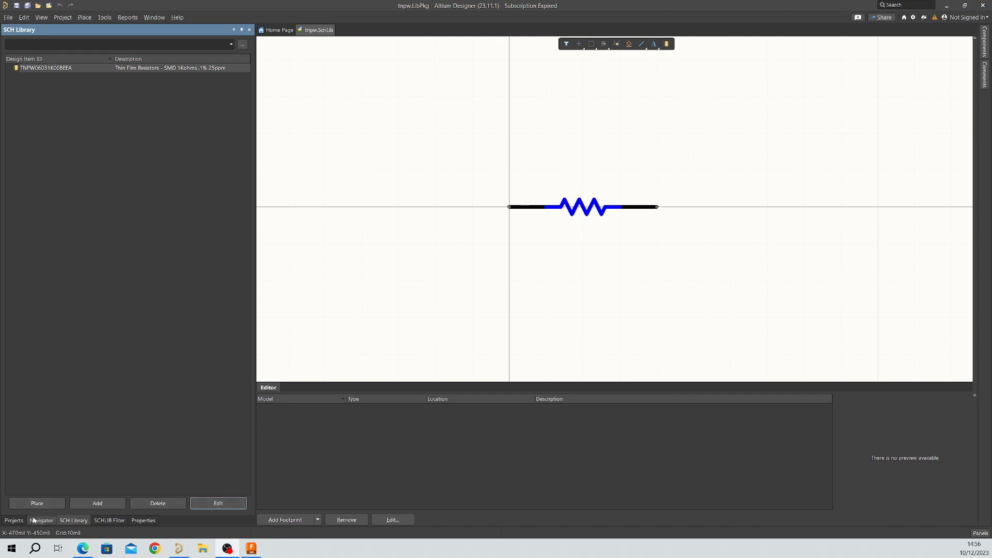
Add a new PCB library to the tnpw.LibPkg project
left_click(14, 520)
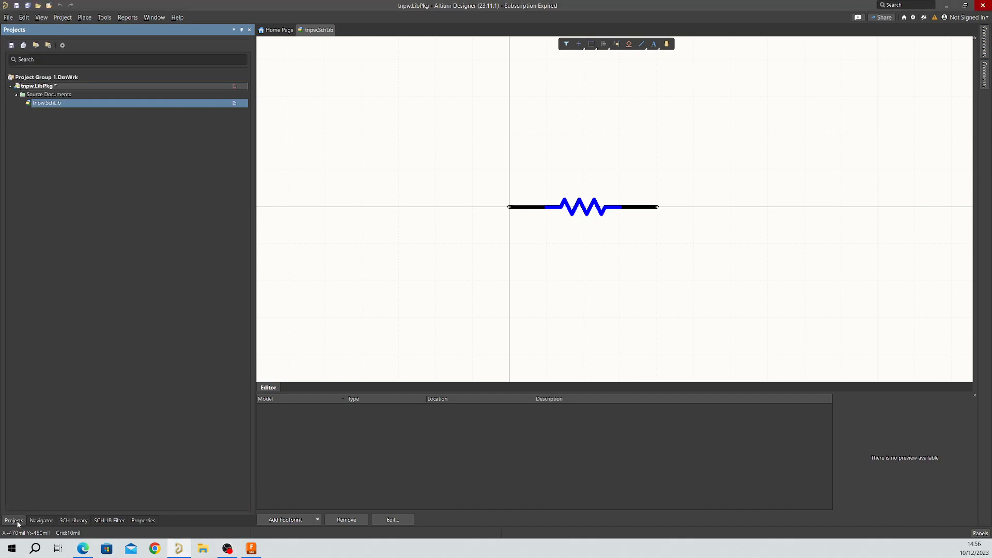
right_click(40, 87)
right_click(58, 87)
mouse_move(135, 113)
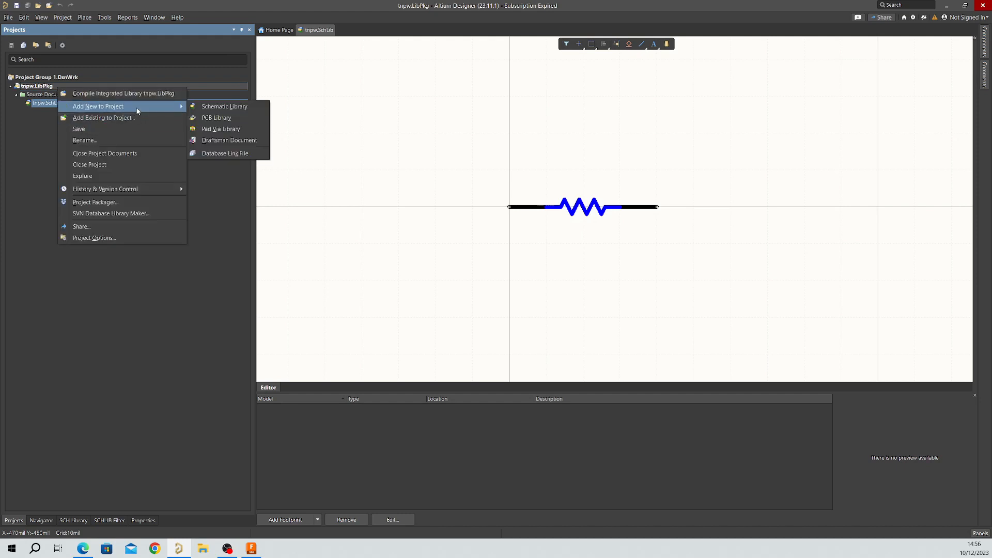
left_click(241, 117)
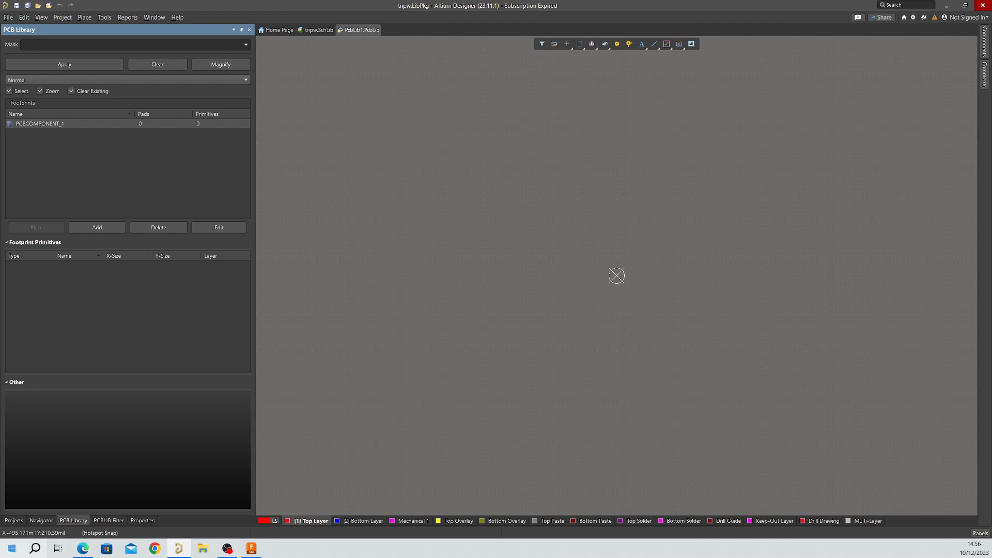
Save the new PCB library in the resistors folder under the name tnpw
left_click(14, 521)
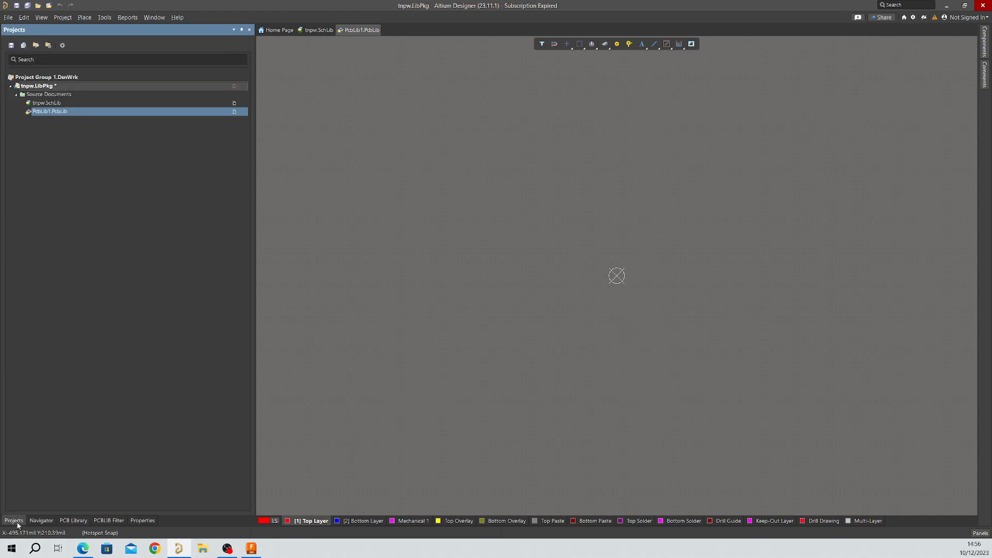
right_click(52, 111)
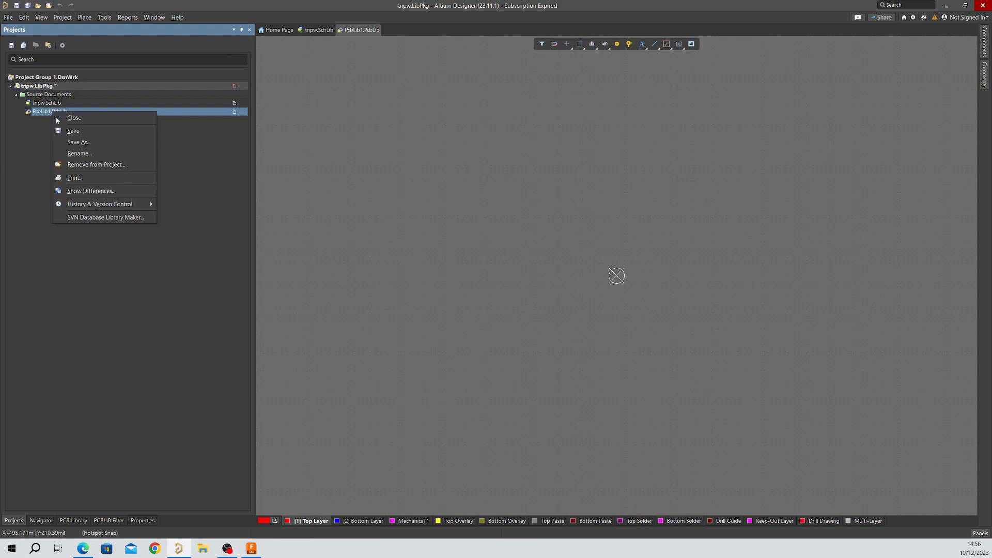
left_click(72, 142)
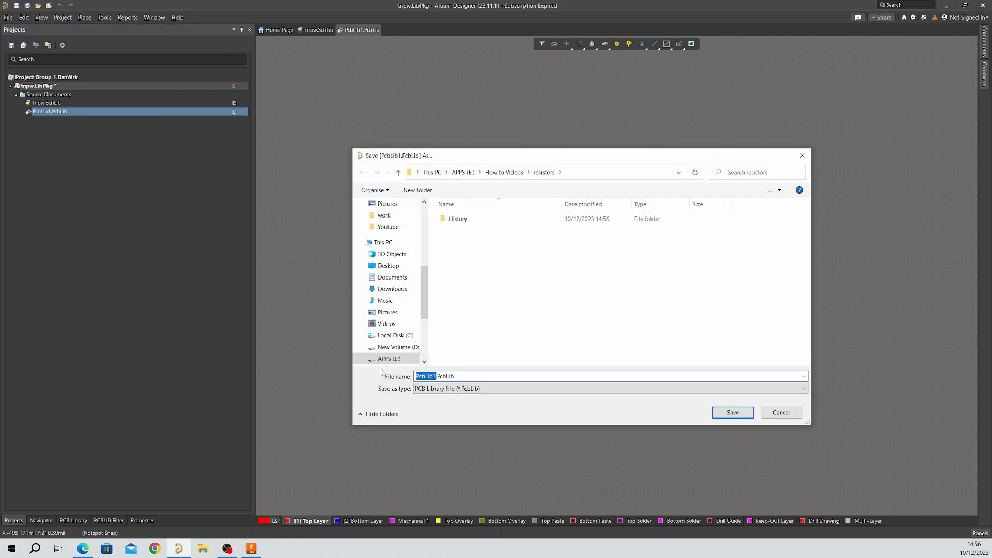
type("tnpw")
key("Return")
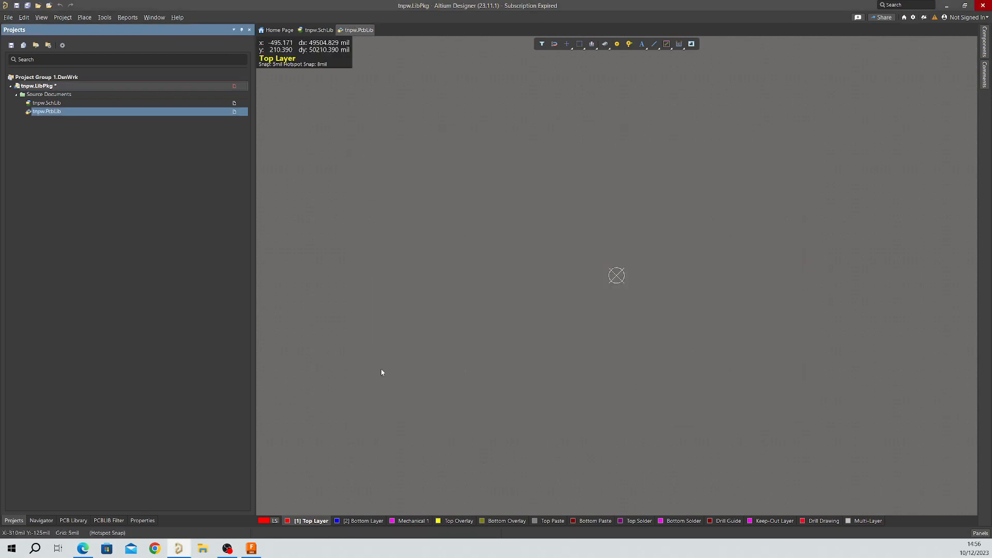
left_click(381, 372)
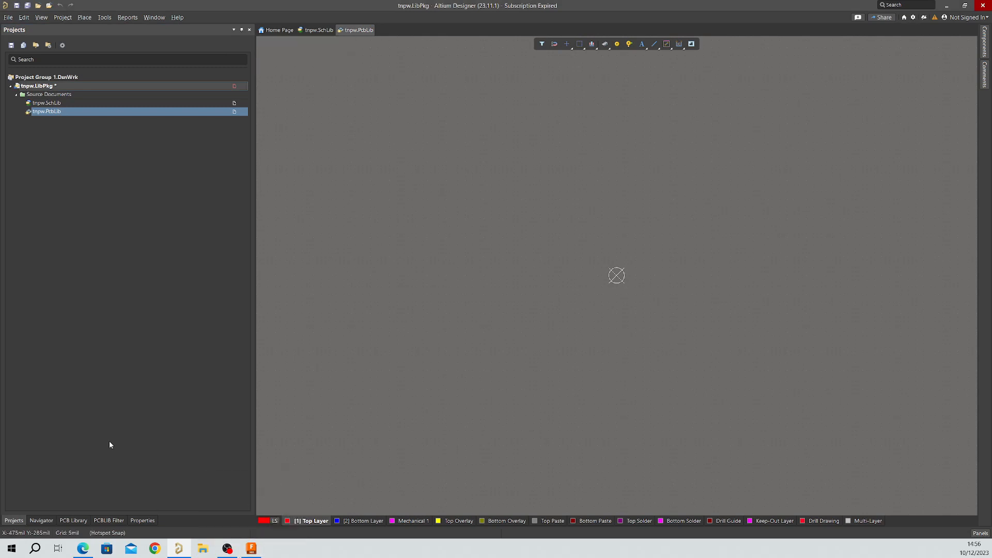
Start the IPC Compliant Footprint Wizard from the tnpw PCB library and choose the CHIP (Chip Components, 2-Pins) component type
left_click(73, 520)
left_click(68, 126)
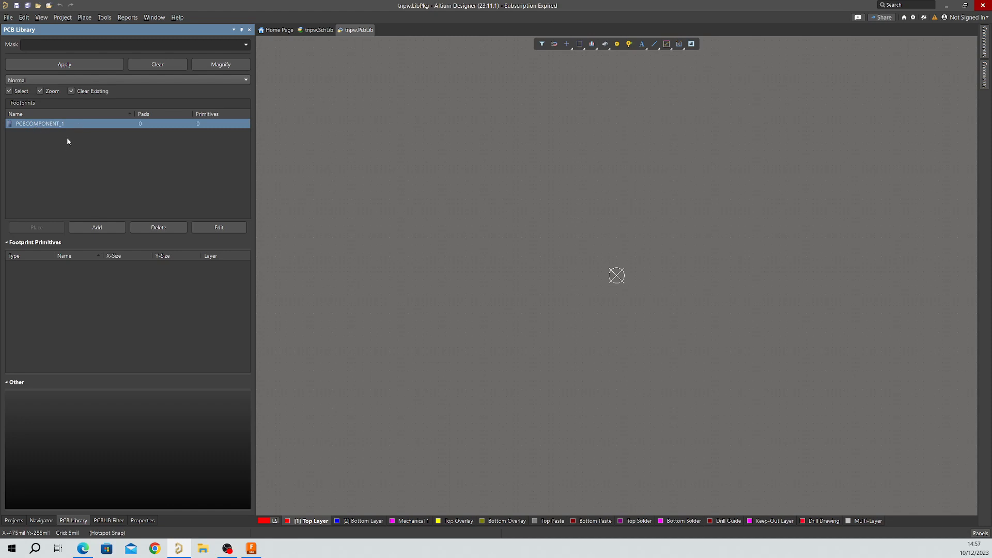
left_click(100, 16)
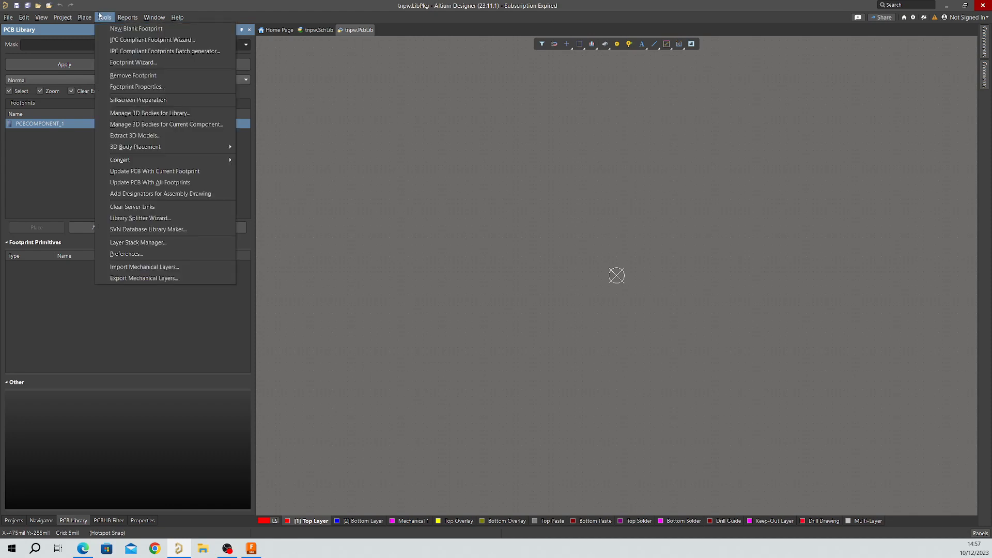
left_click(117, 40)
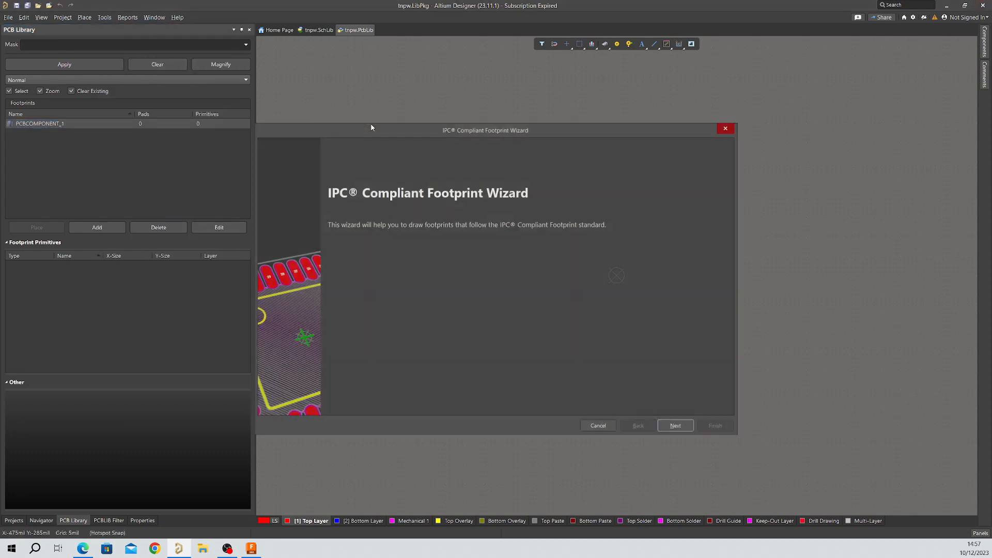
left_click(677, 427)
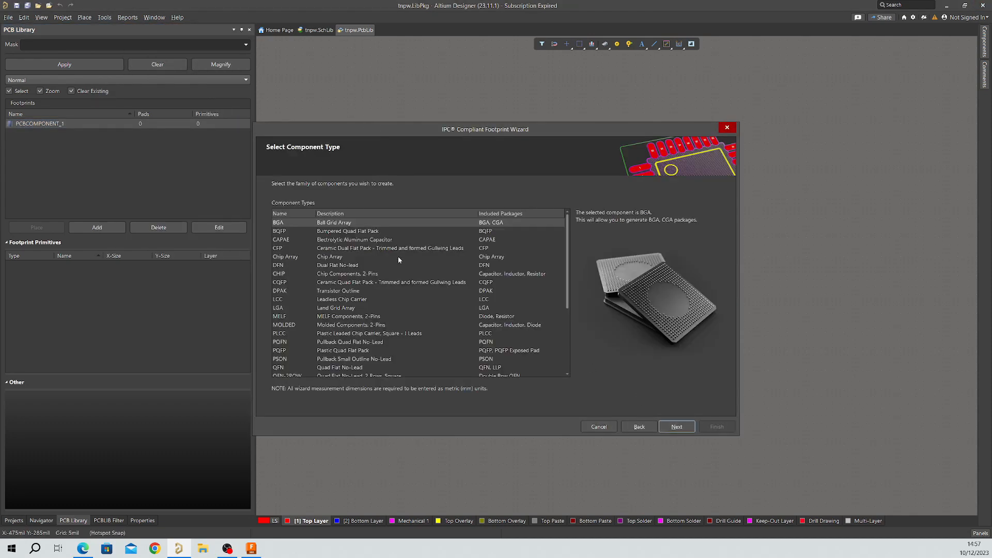
left_click_drag(464, 131, 452, 59)
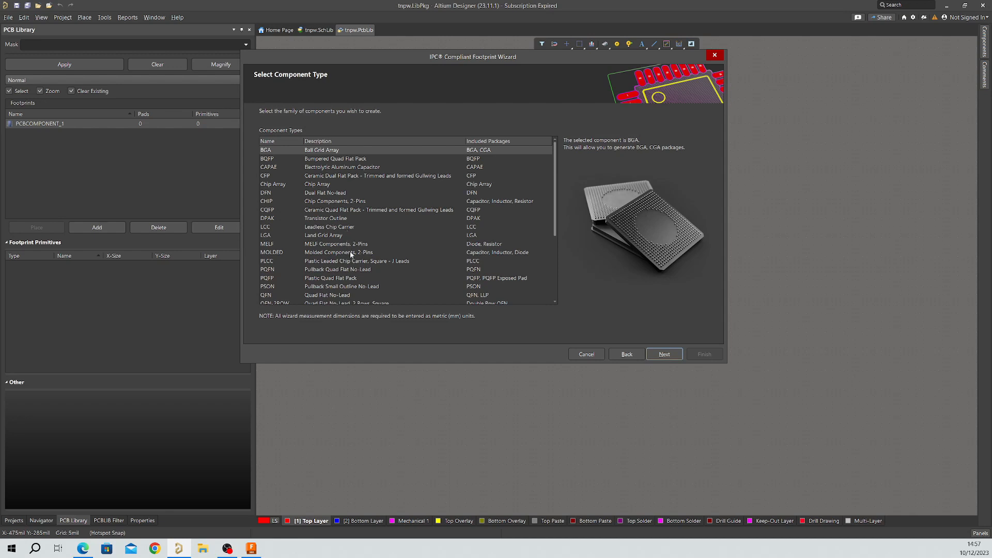
left_click(341, 202)
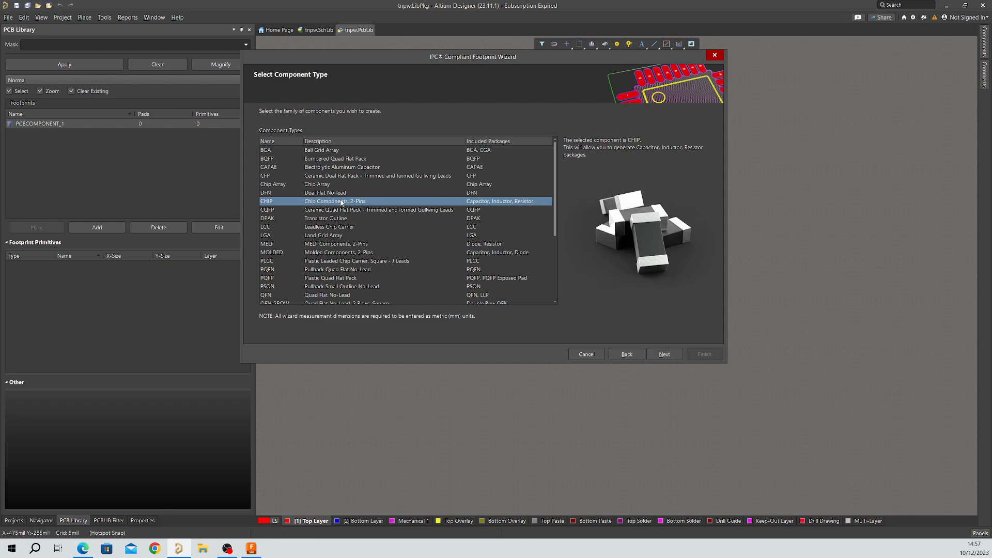
left_click(661, 355)
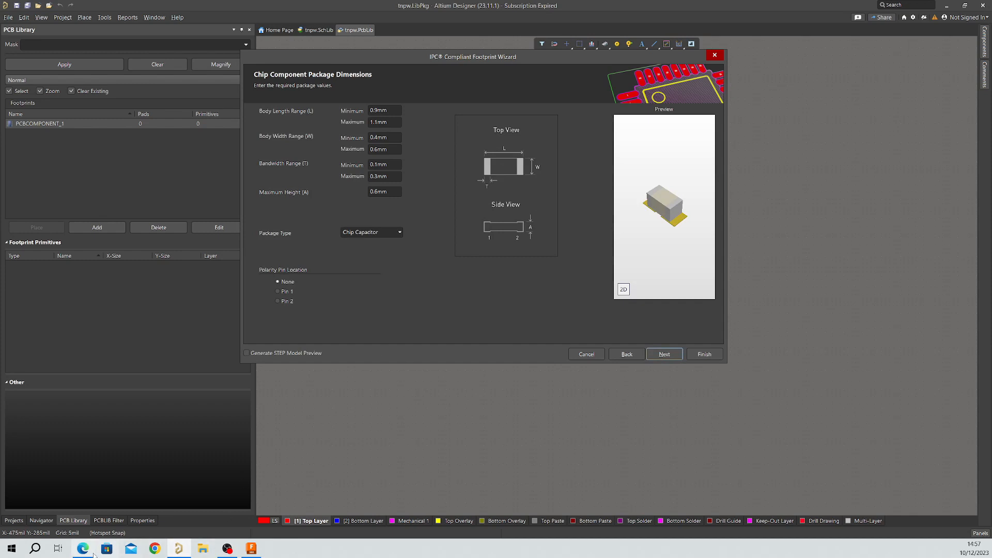
Switch to the tnpw_e3.pdf datasheet in the browser and find the Dimensions and Mass table on page 14
mouse_move(87, 551)
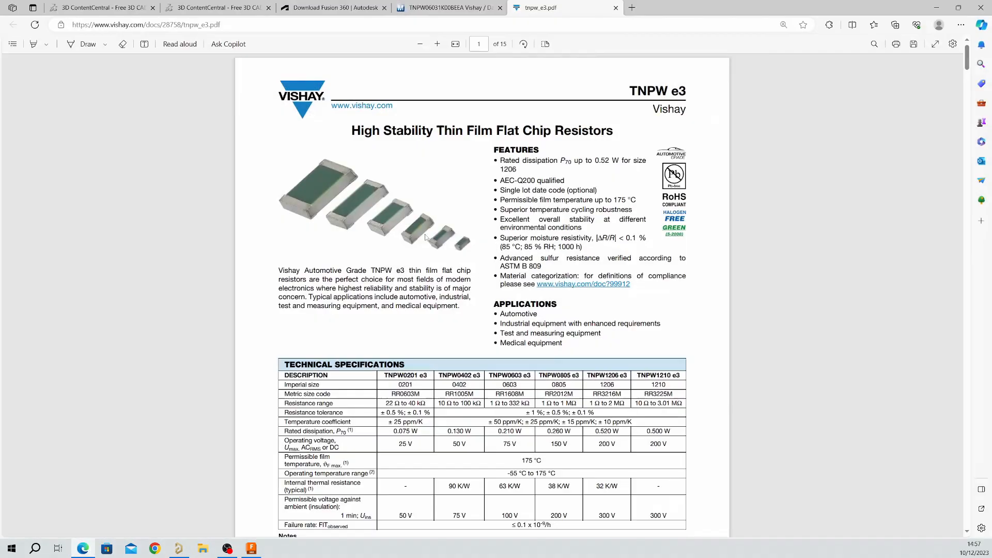
left_click(82, 548)
scroll(526, 273, "down", 20)
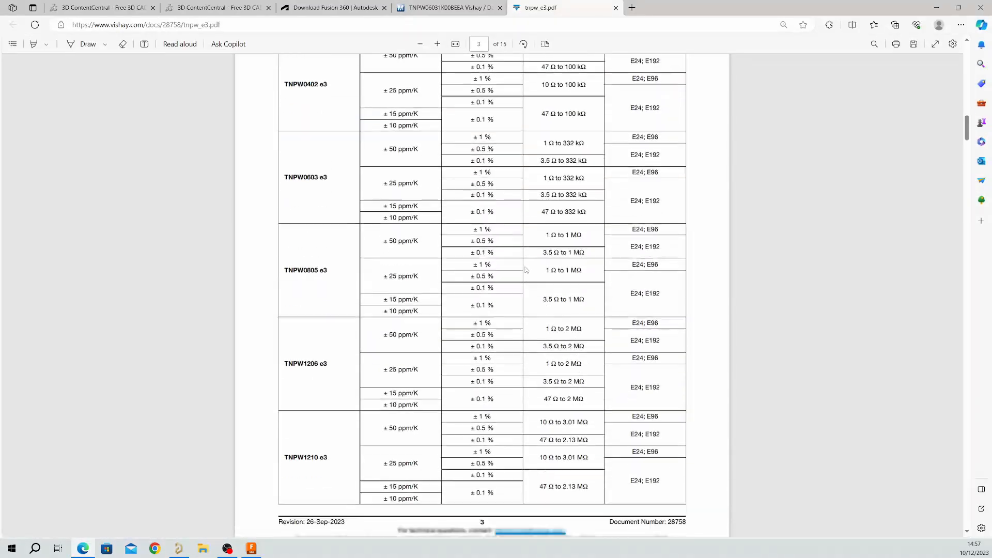
scroll(525, 268, "down", 20)
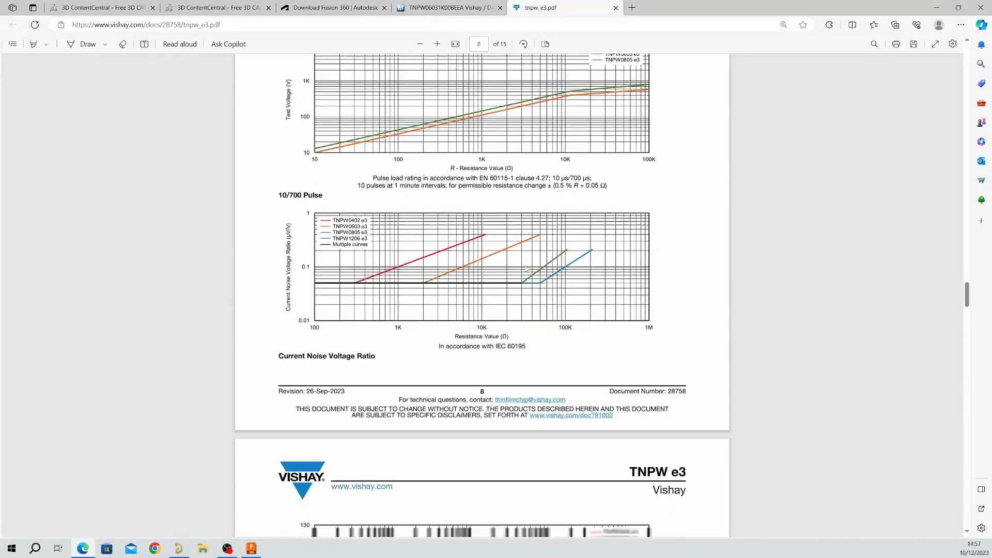
scroll(526, 268, "down", 20)
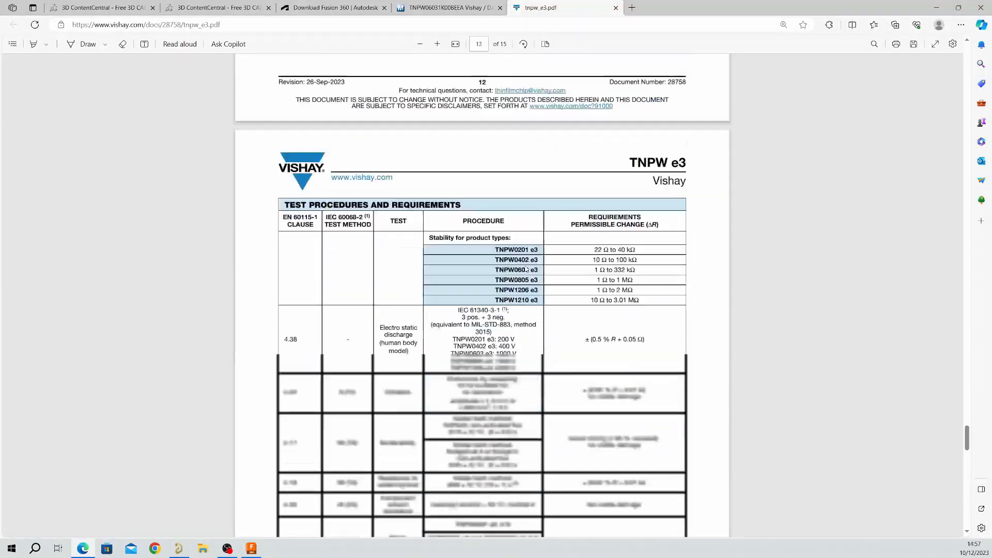
scroll(526, 268, "up", 4)
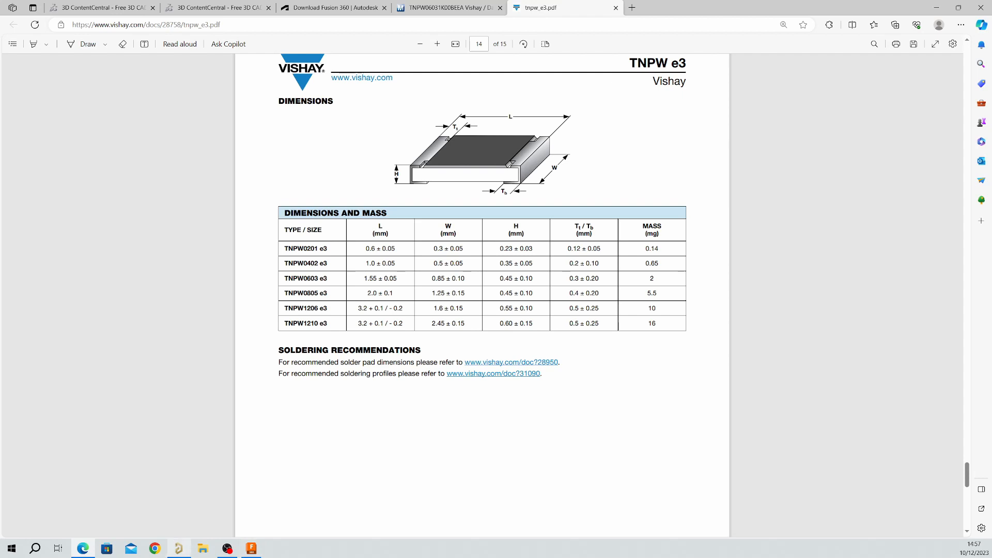
Return to the footprint wizard in Altium Designer and set the body length range to minimum 0.595 and maximum 0.605
mouse_move(179, 548)
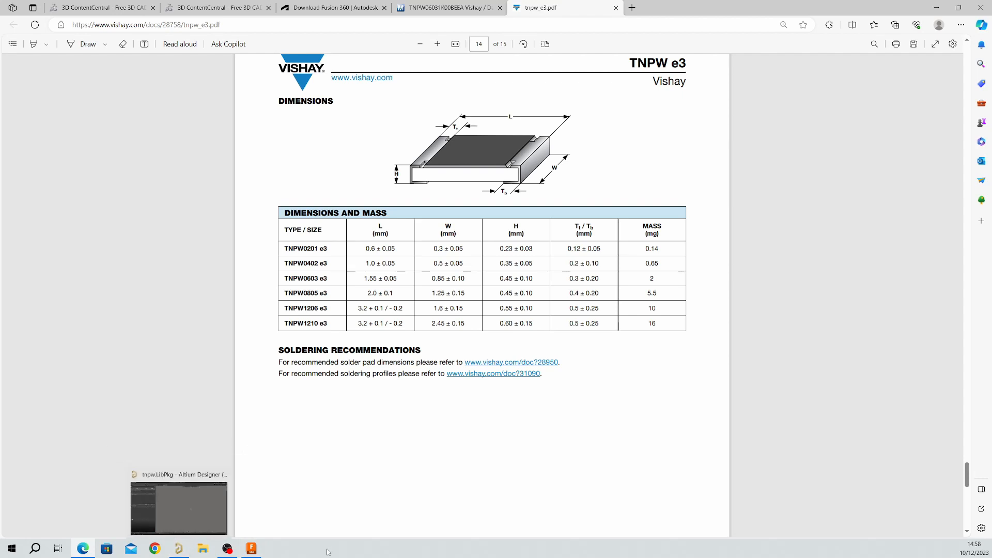
left_click(181, 549)
left_click(391, 109)
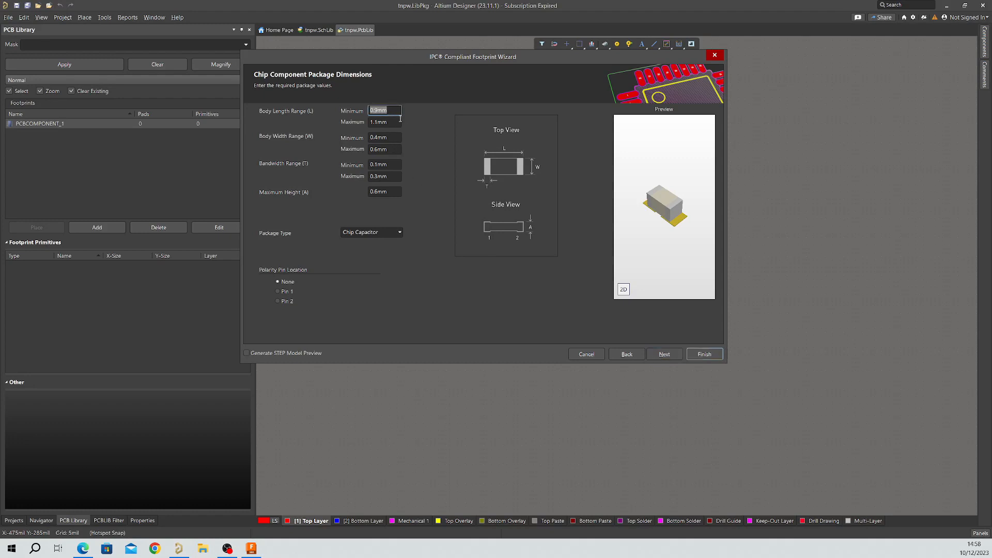
type("0.595")
double_click(390, 122)
type("0.605")
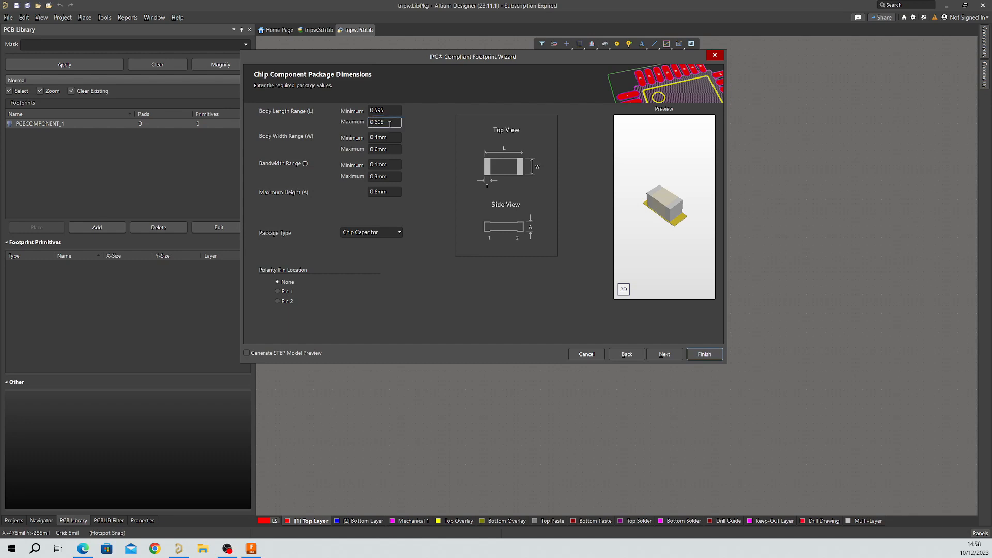
left_click(389, 136)
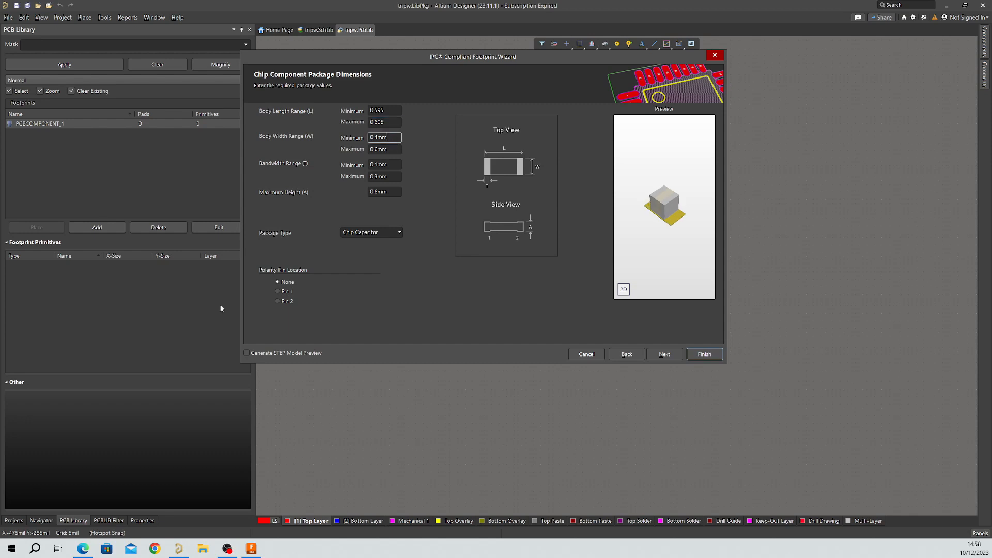
Open the Windows Calculator and move it clear of the footprint wizard
left_click(35, 548)
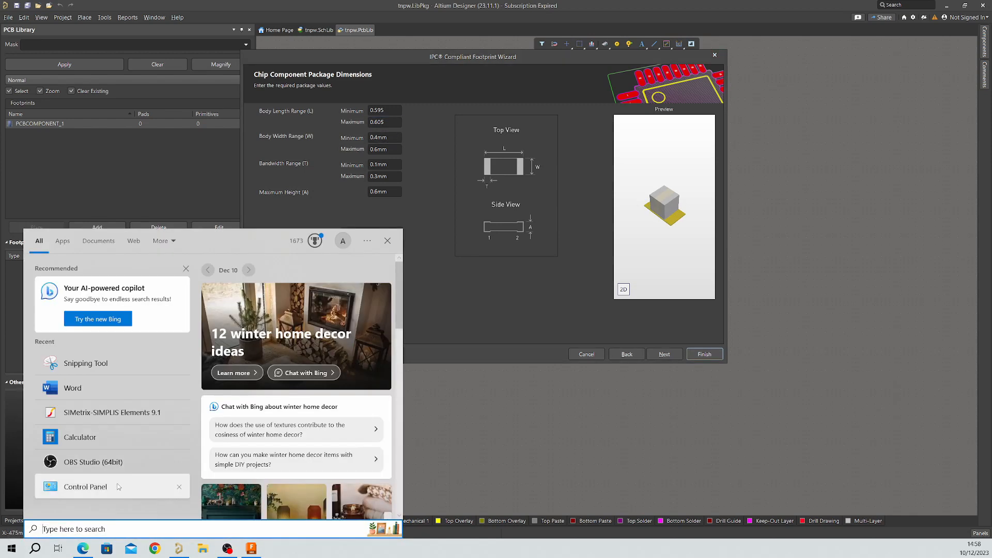
left_click(98, 438)
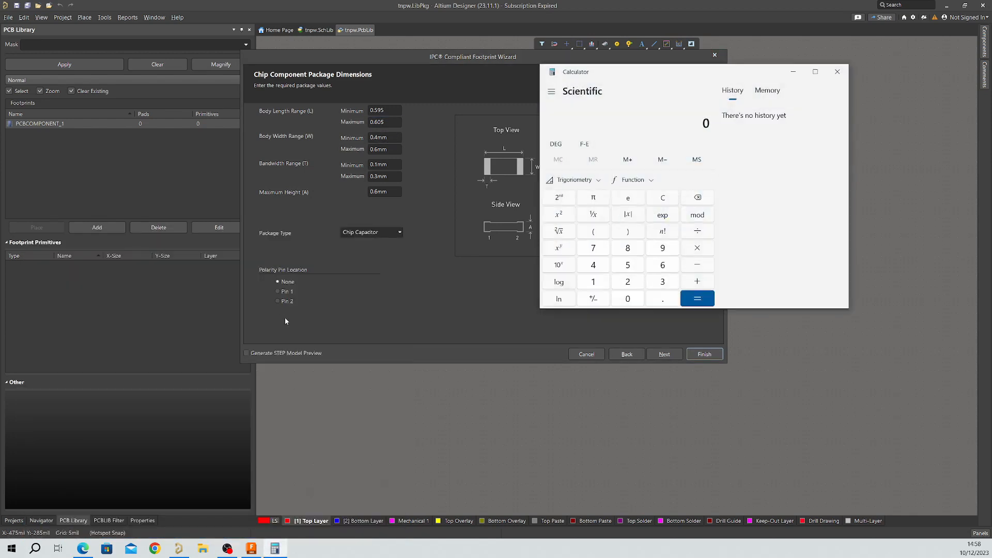
left_click_drag(648, 71, 0, 86)
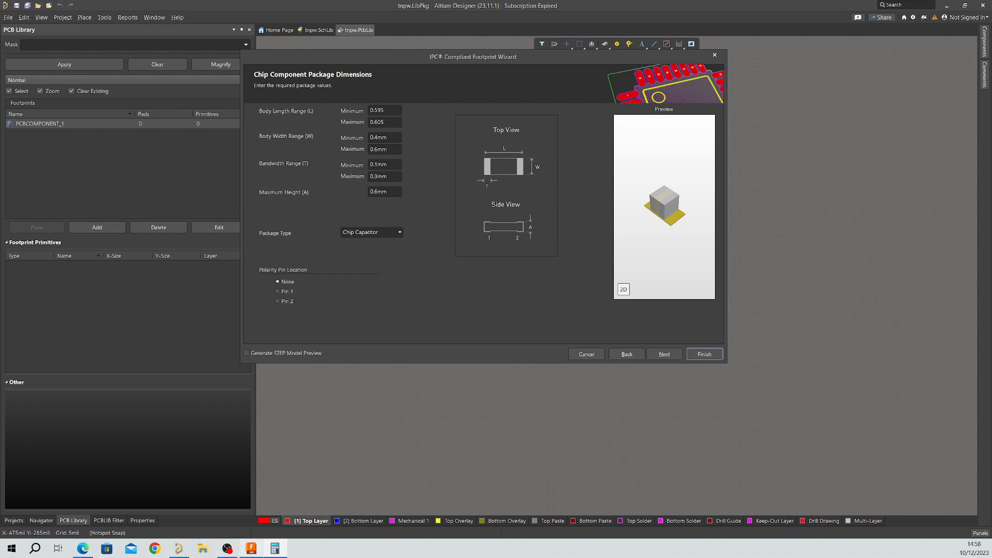
Recheck the length tolerance in the browser datasheet and change the wizard's body length range to minimum 0.55 and maximum 0.65
left_click(88, 552)
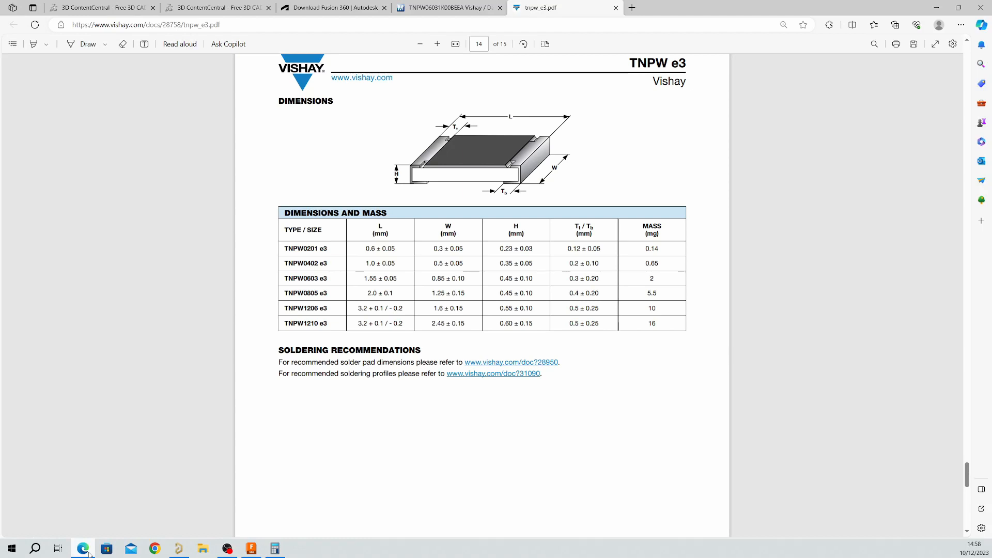
left_click(88, 549)
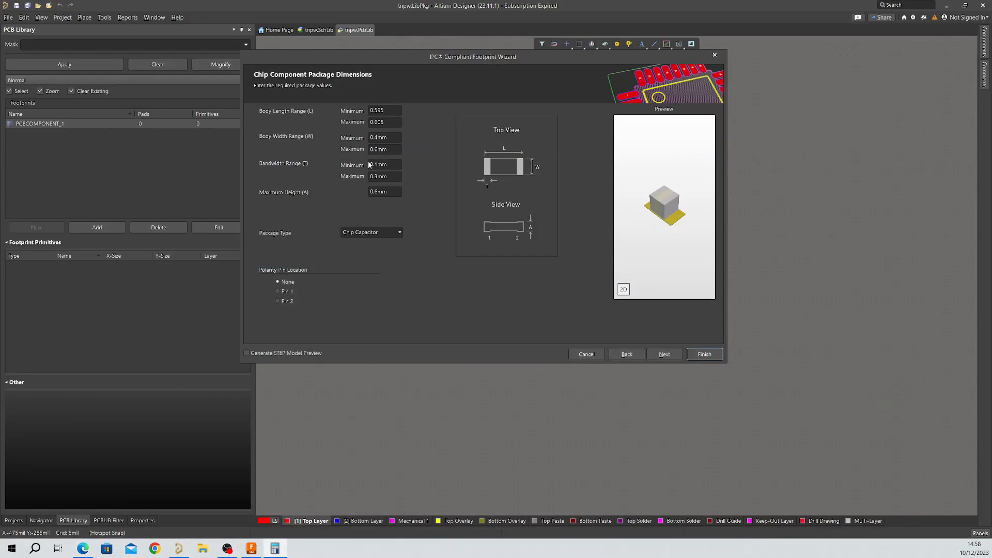
double_click(381, 122)
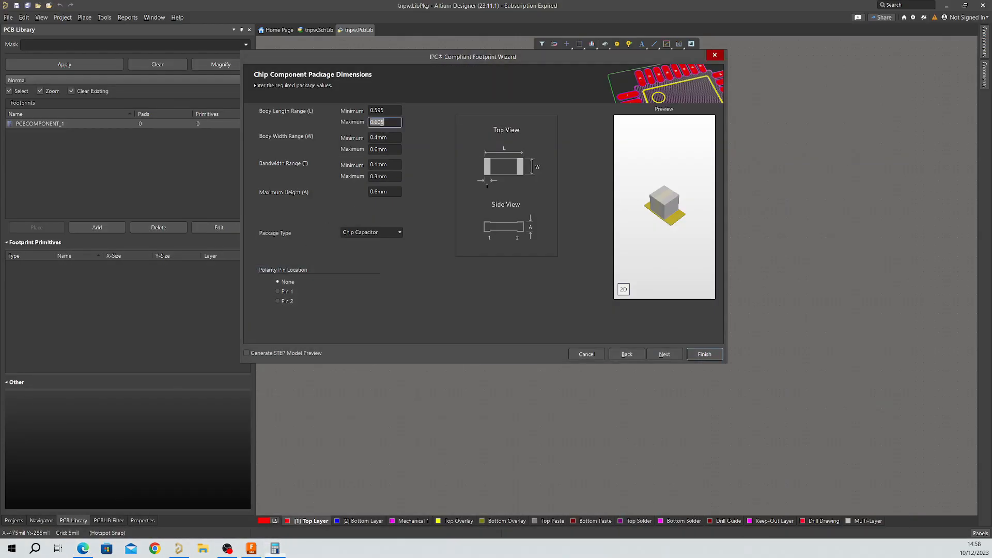
left_click(382, 122)
key("BackSpace")
left_click(274, 548)
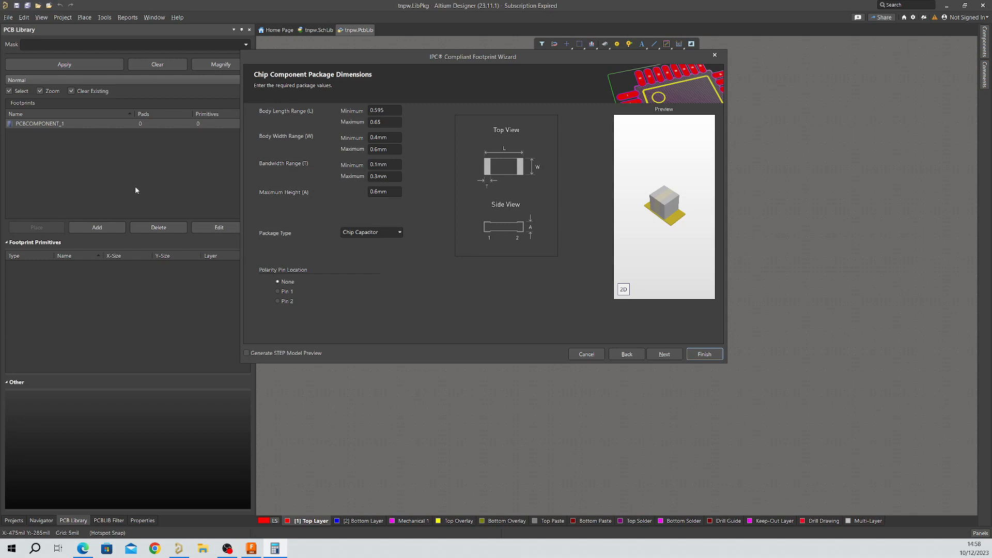
double_click(384, 110)
left_click(383, 110)
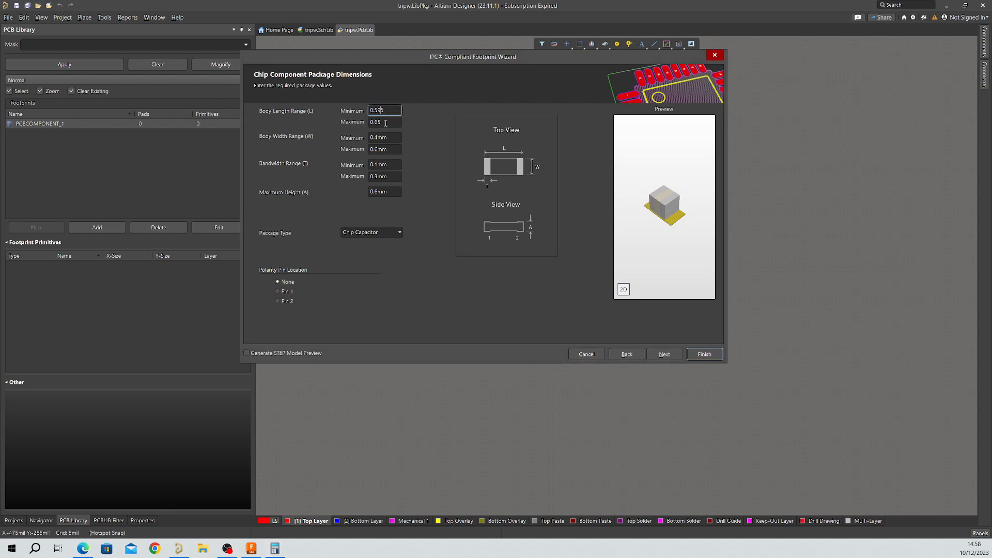
key("BackSpace")
Switch to the tnpw_e3.pdf datasheet, look up the length in the TNPW0603 e3 row, and return to Altium Designer
double_click(387, 137)
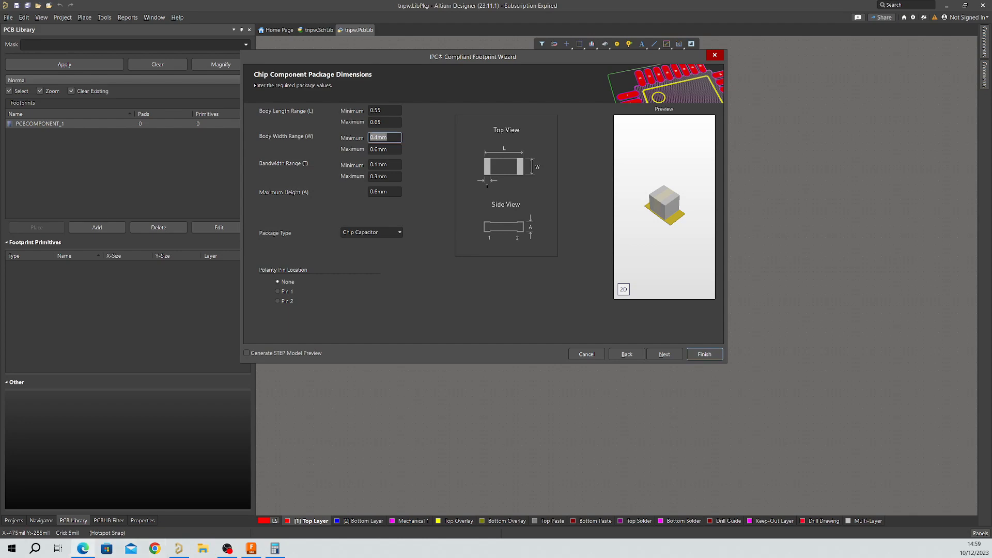
left_click(82, 548)
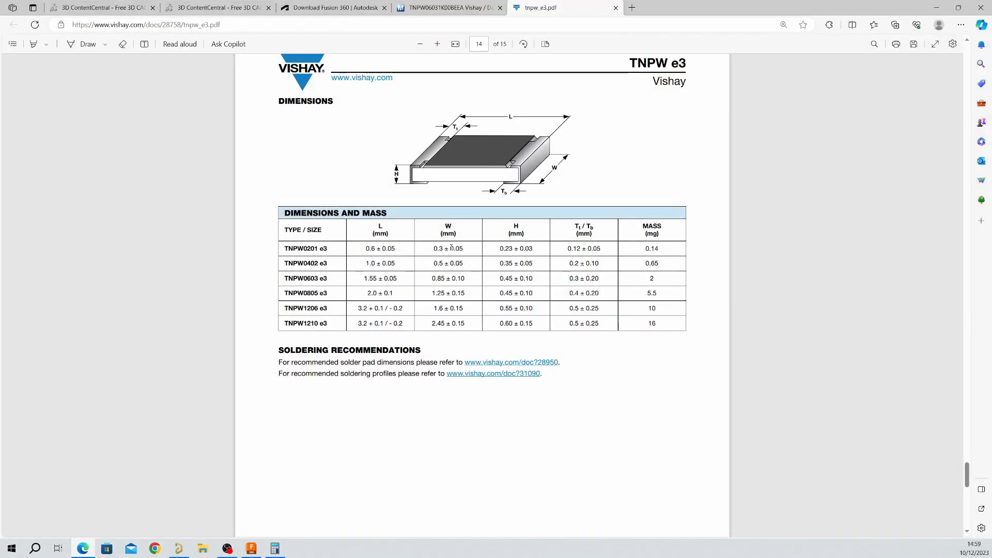
mouse_move(276, 552)
left_click_drag(363, 279, 397, 279)
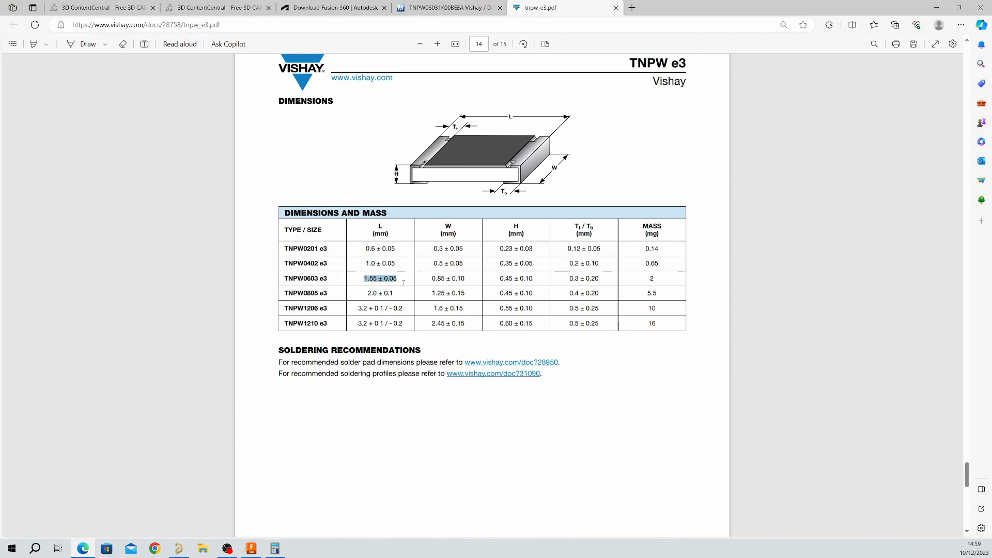
left_click(393, 295)
left_click(276, 552)
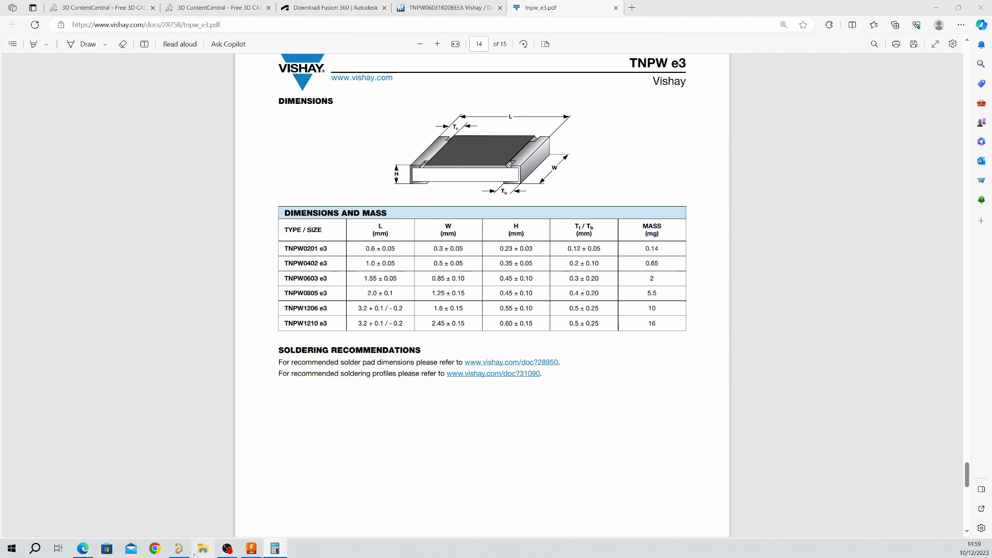
left_click(179, 548)
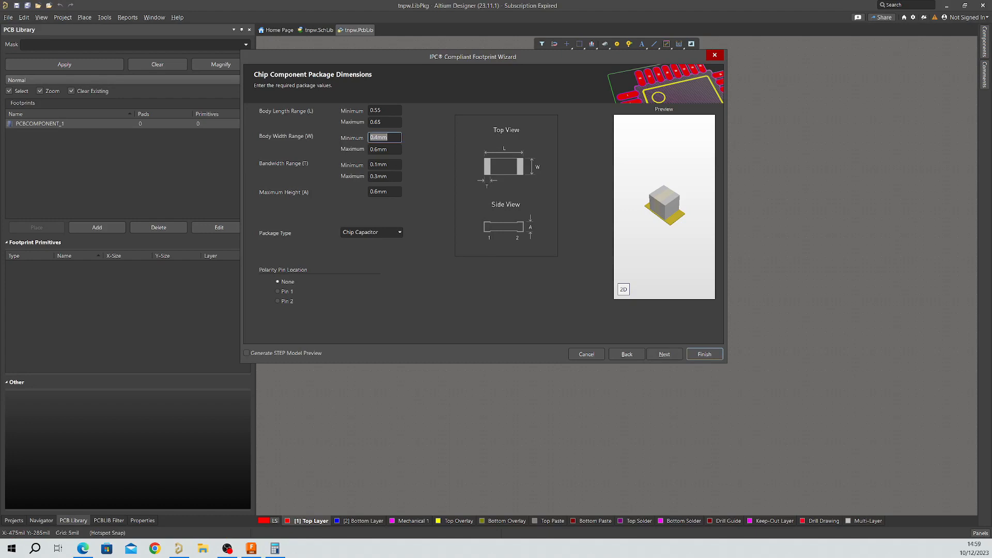
Set the body length range to maximum 1.6 and minimum 1.5 for the 0603 package
double_click(393, 123)
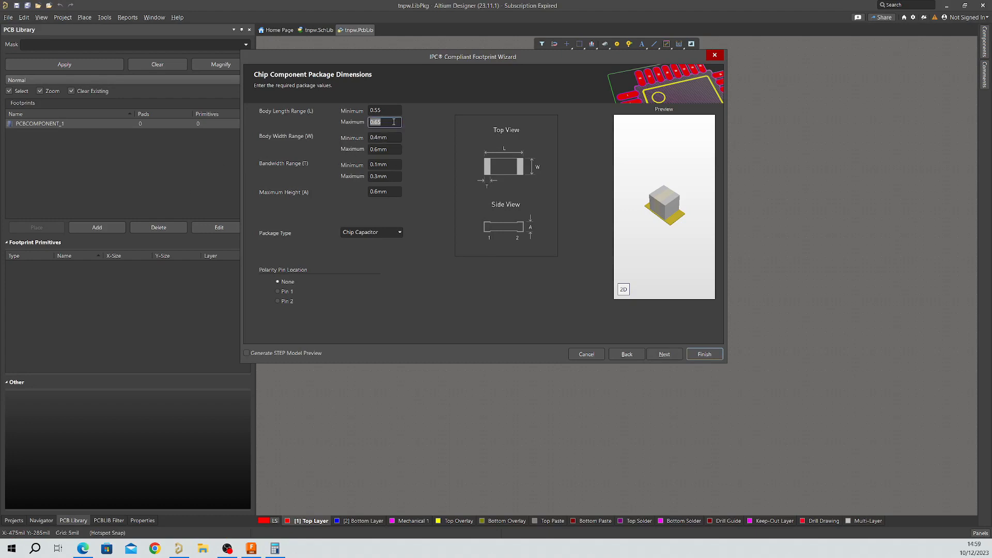
key("BackSpace")
type("1.6")
left_click(389, 111)
key("BackSpace")
key("BackSpace")
key("BackSpace")
key("BackSpace")
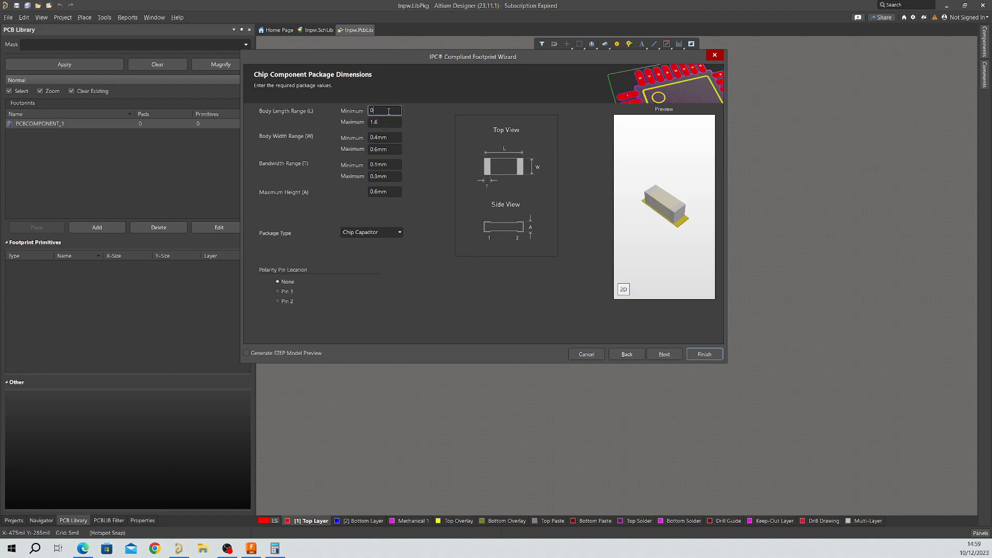
type("1.5")
Consult the TNPW0603 e3 width in the datasheet and set the wizard's body width range to maximum 0.95 and minimum 0.75
left_click(389, 135)
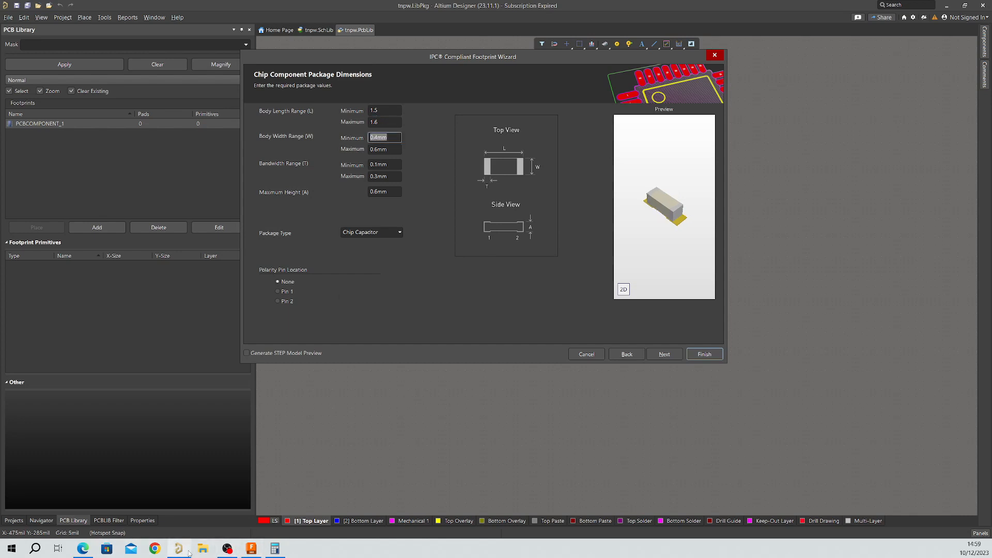
left_click(83, 548)
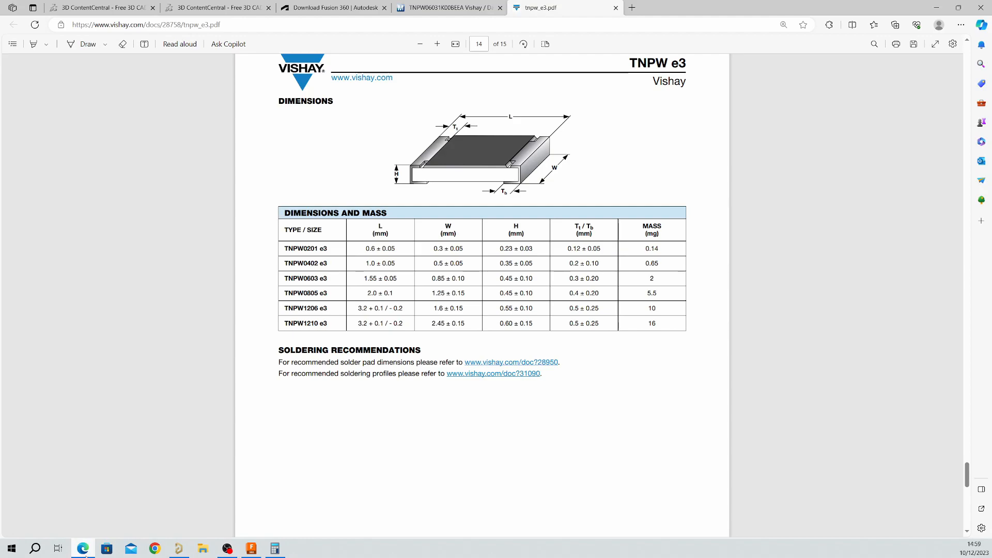
left_click(84, 549)
left_click(92, 550)
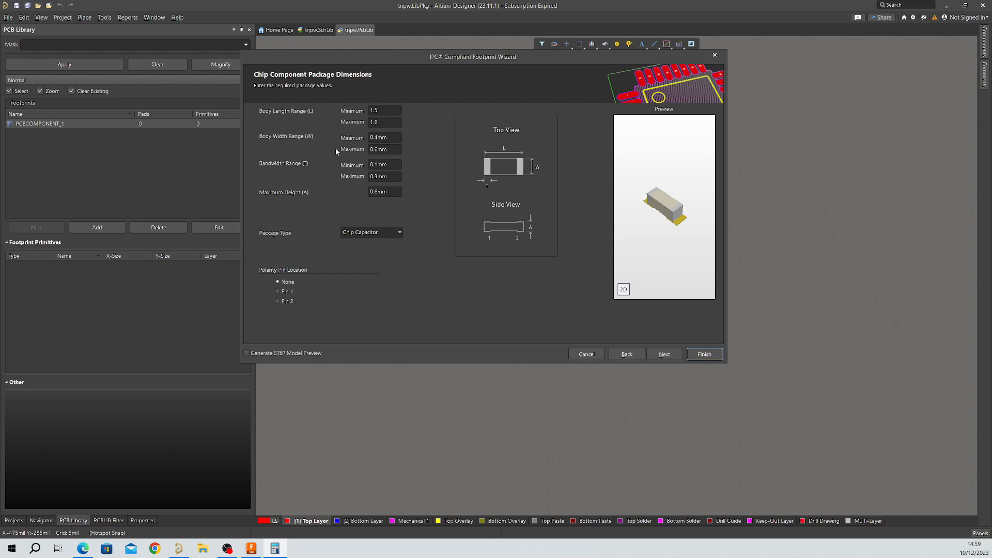
left_click(386, 141)
left_click_drag(387, 140, 363, 127)
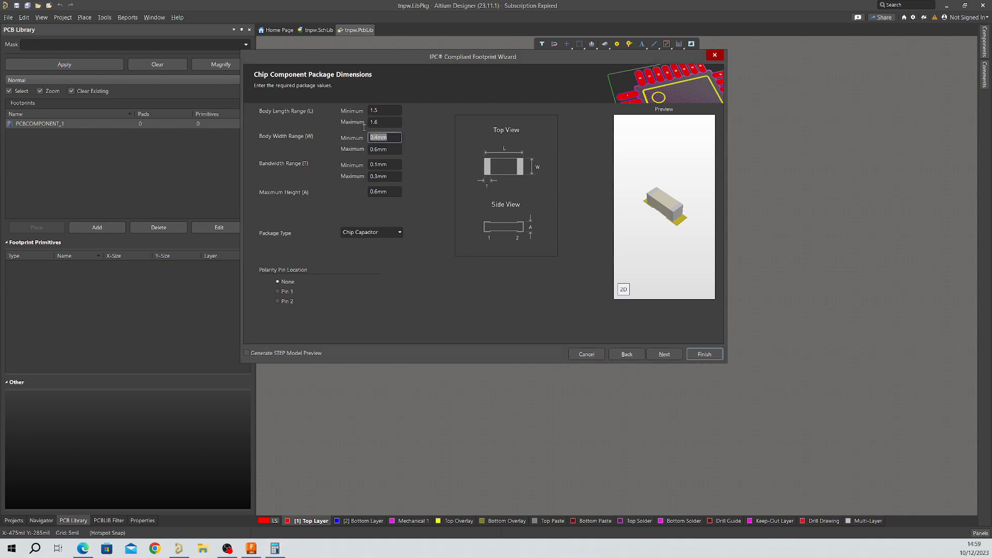
key("Tab")
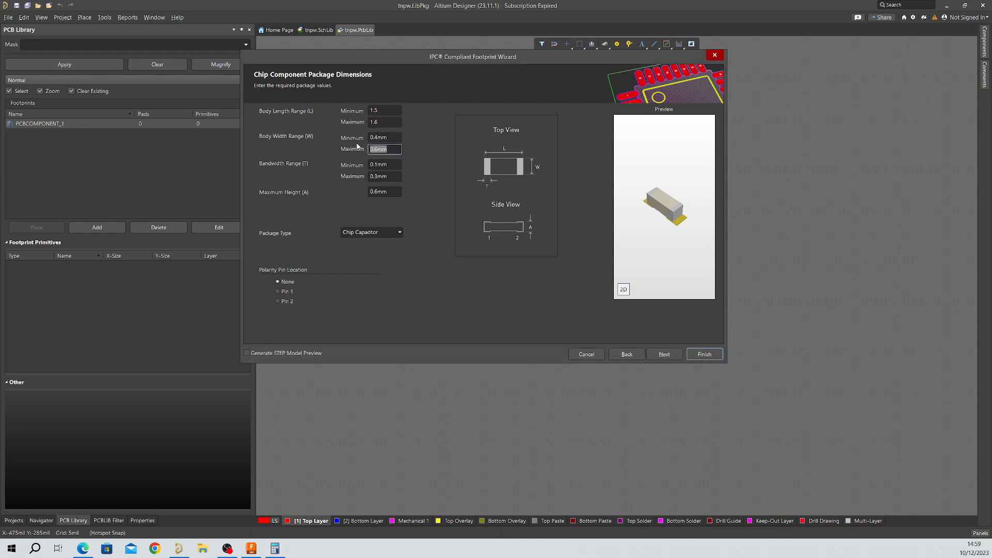
type("0.95")
left_click(390, 138)
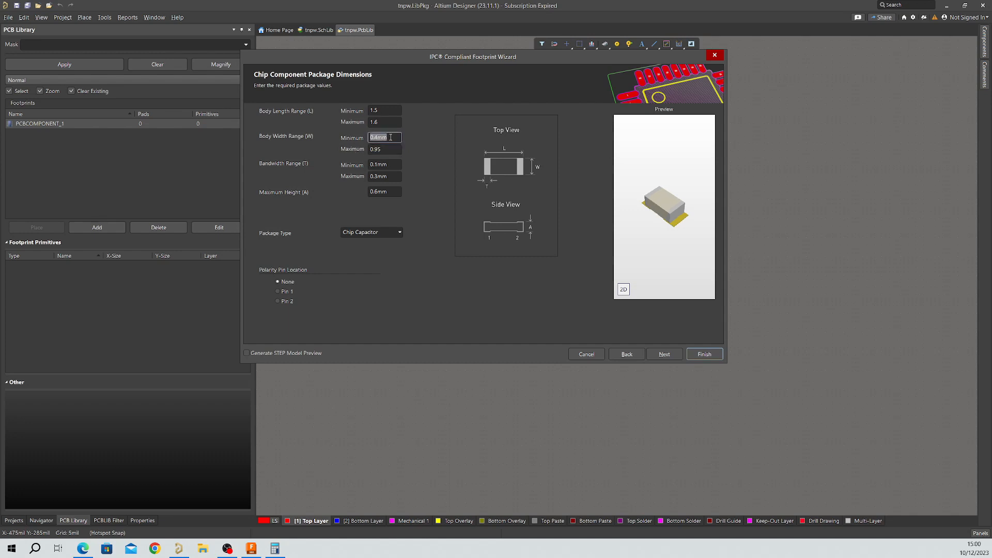
type("0.75")
Look up the TNPW0603 e3 termination width (Tt / Tb) in the browser datasheet and return to the Altium Designer wizard
left_click(390, 149)
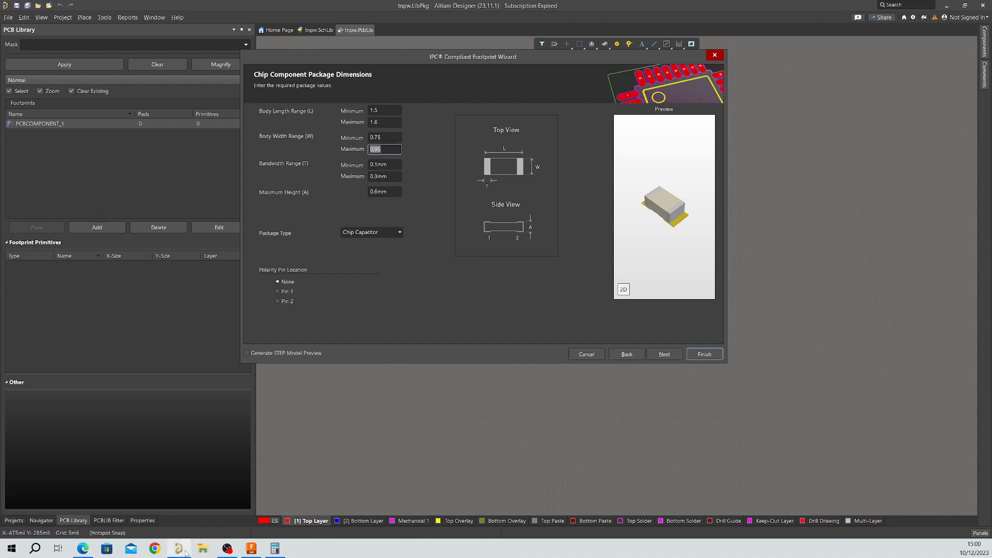
left_click(89, 552)
left_click(90, 551)
left_click(91, 551)
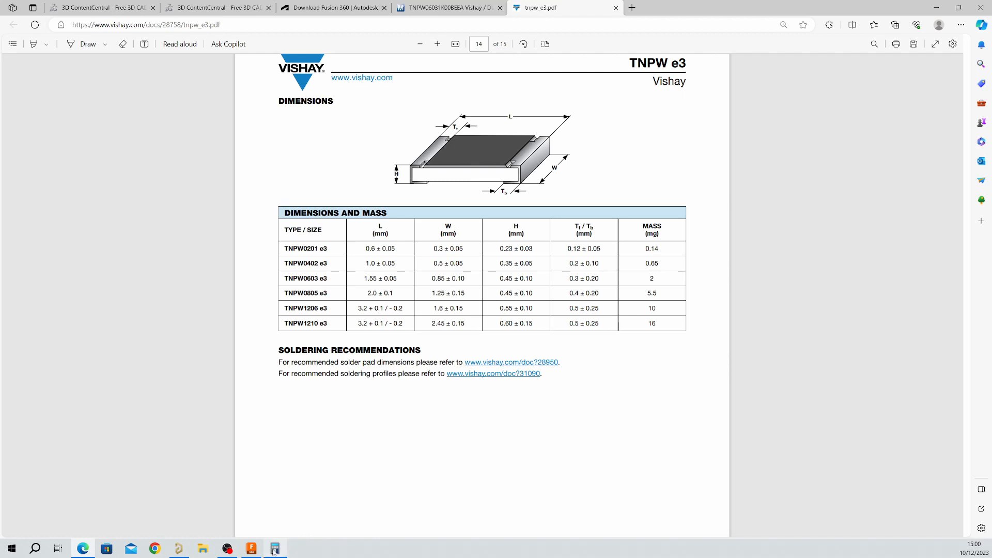
left_click(178, 549)
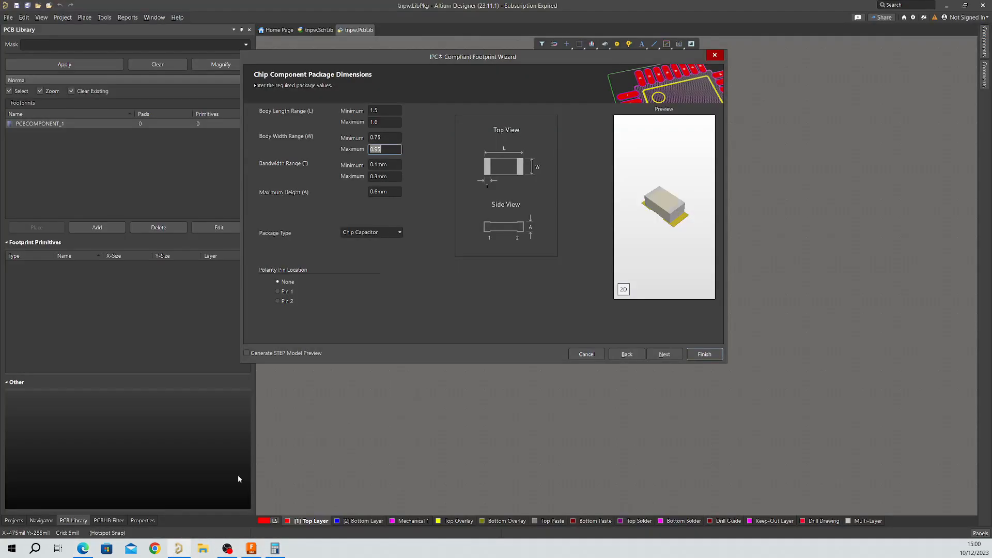
Set the bandwidth range to maximum 0.32 and minimum 0.28
left_click(387, 164)
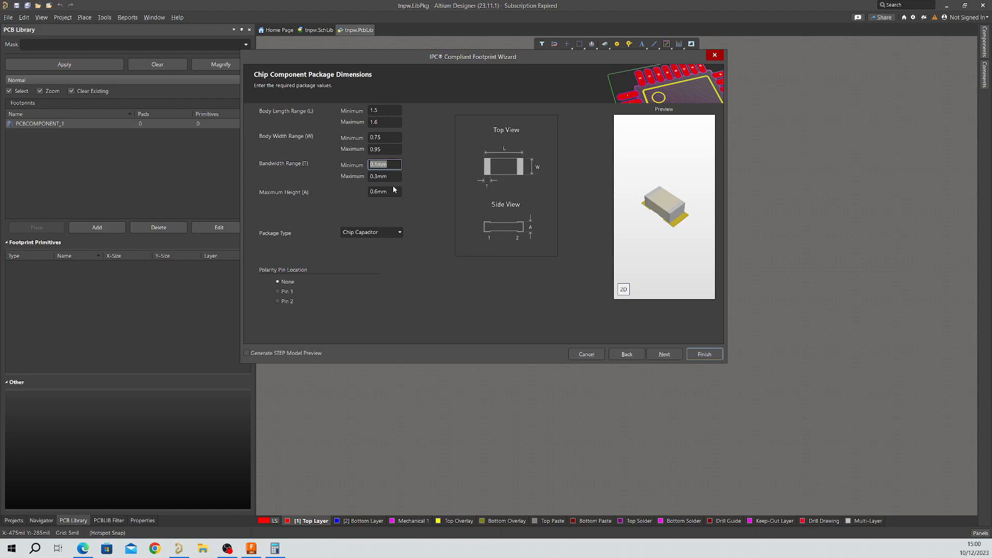
left_click(391, 176)
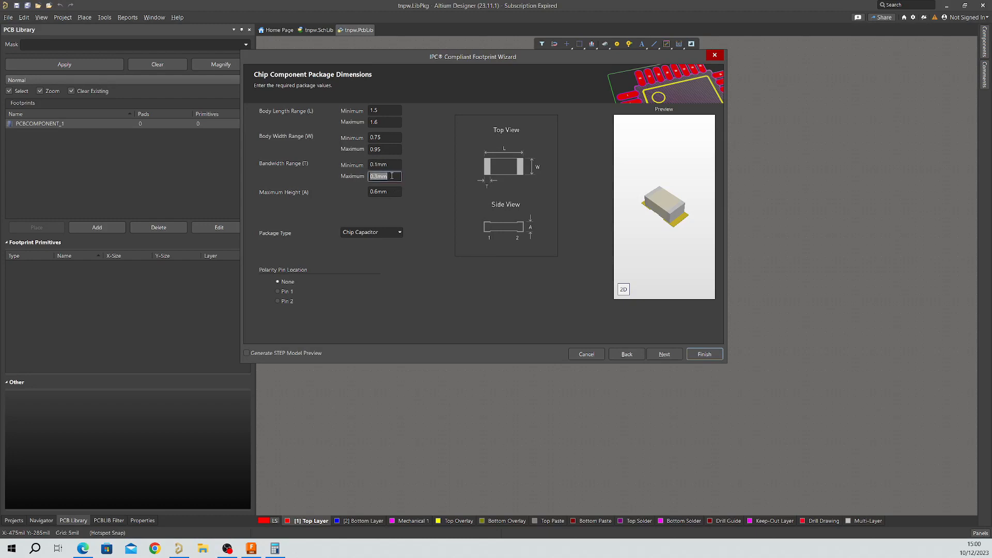
left_click(392, 176)
key("BackSpace")
key("BackSpace")
key("BackSpace")
type("32")
key("alt+Tab")
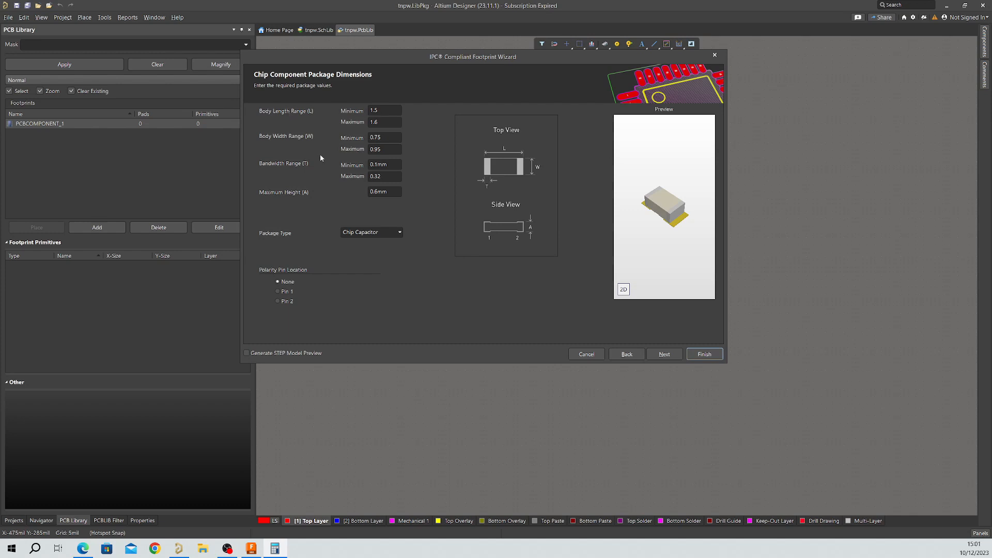
double_click(391, 164)
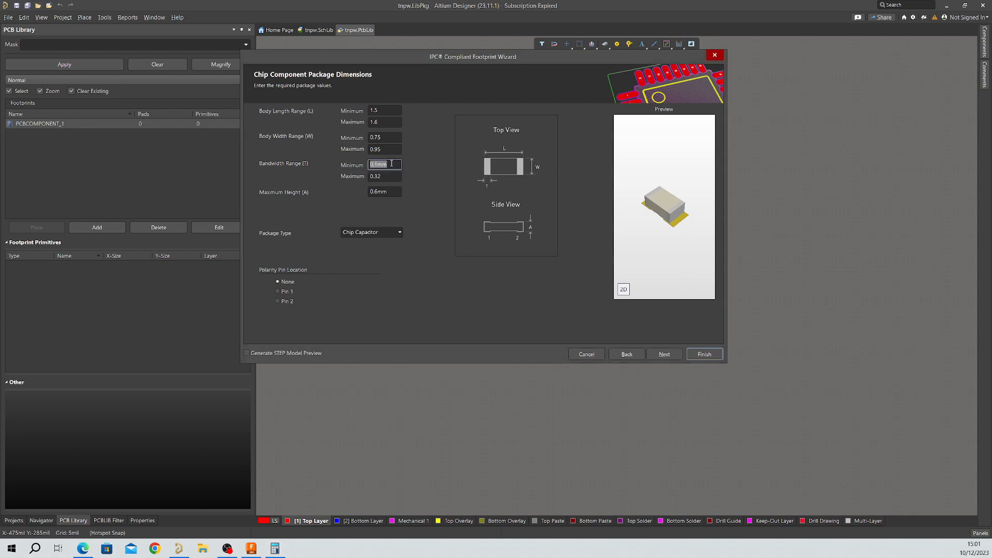
type("0.28")
Check the TNPW0603 e3 height in the datasheet, then set the maximum height to 0.45 and the package type to Chip Resistor
left_click(83, 548)
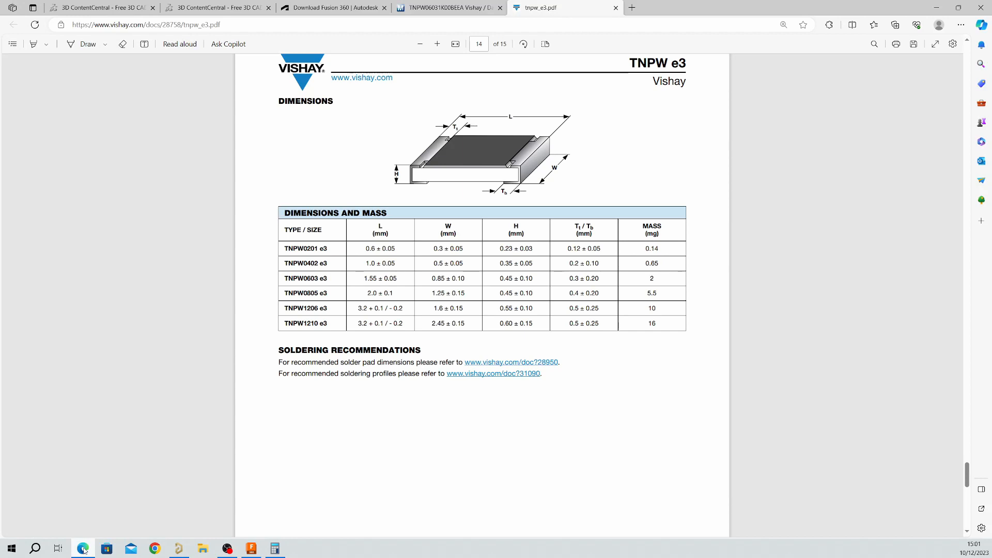
left_click(83, 548)
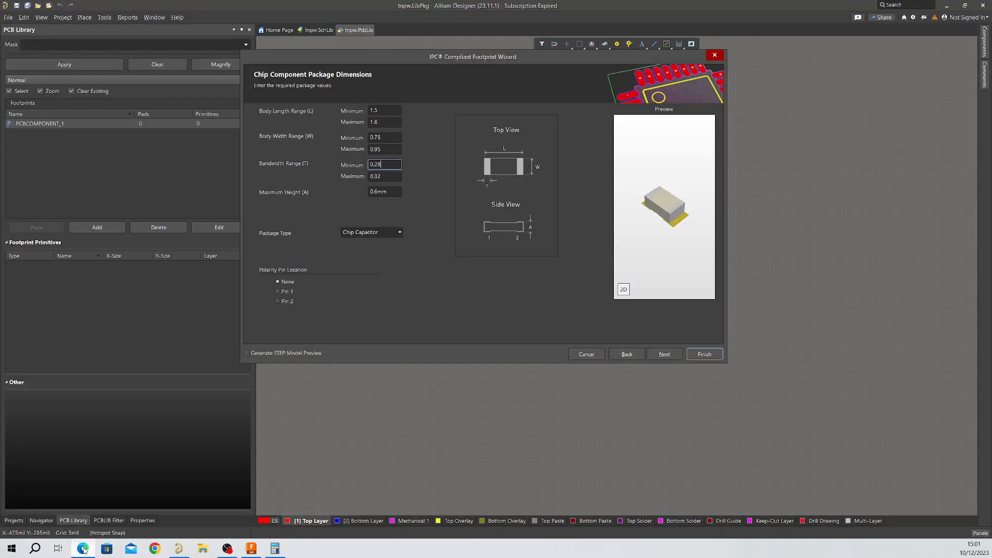
left_click(396, 193)
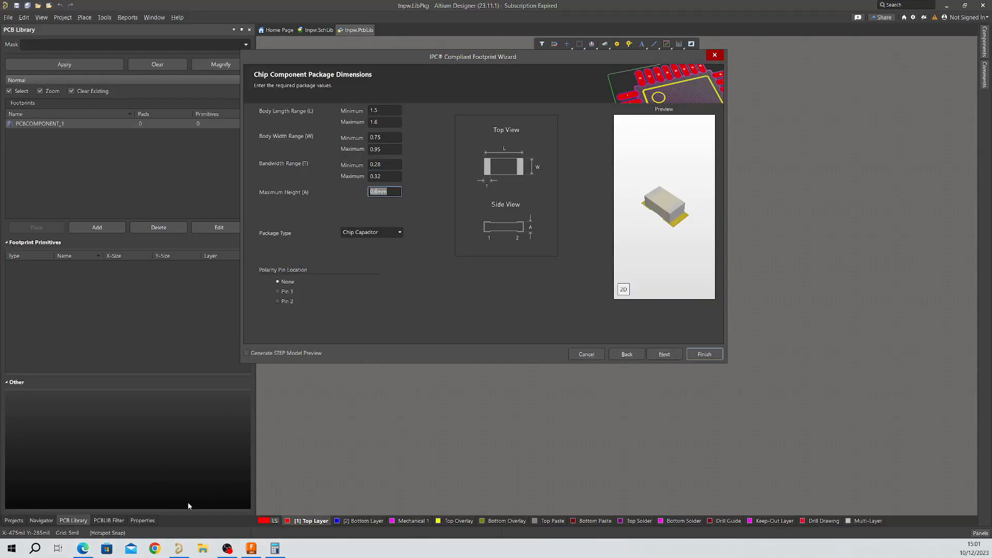
left_click(89, 550)
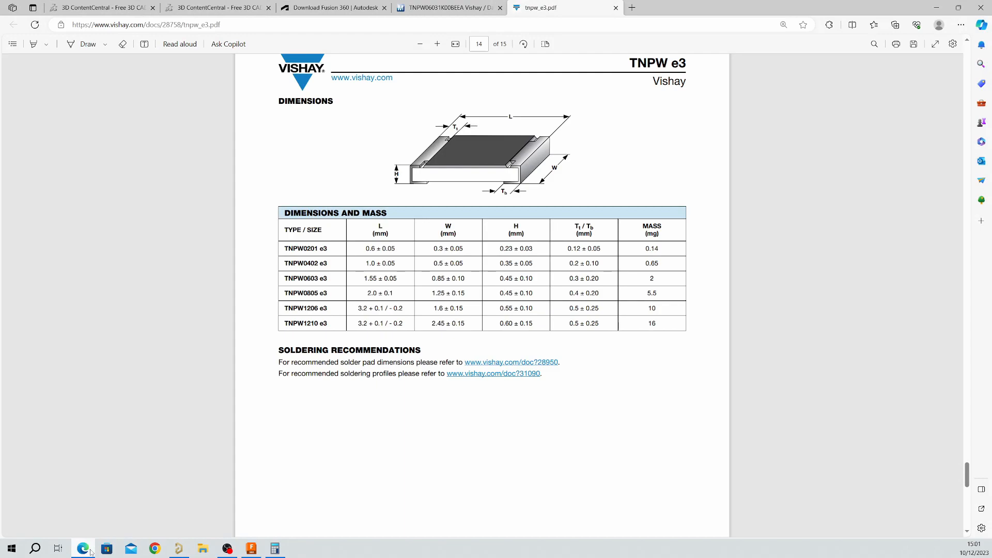
left_click(91, 550)
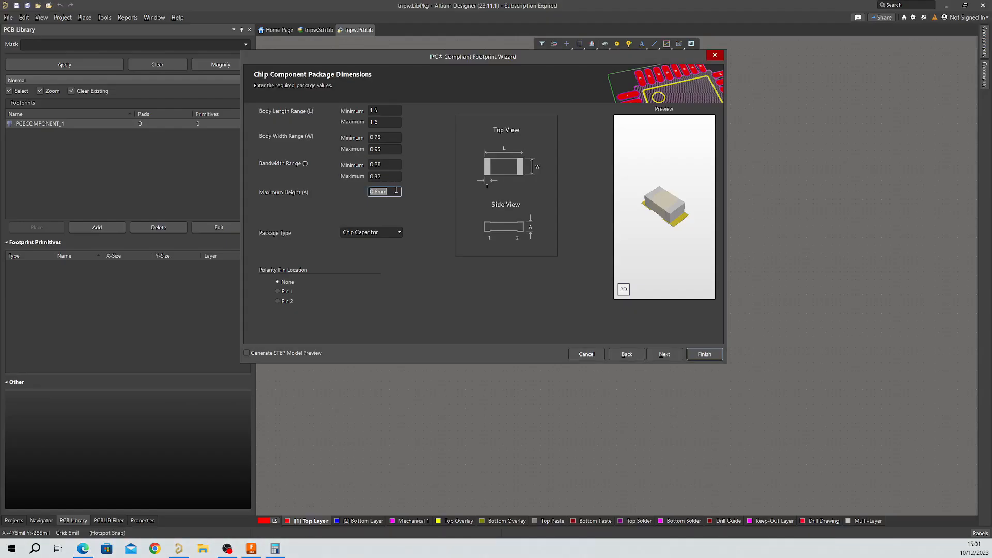
type("0.45")
left_click(400, 232)
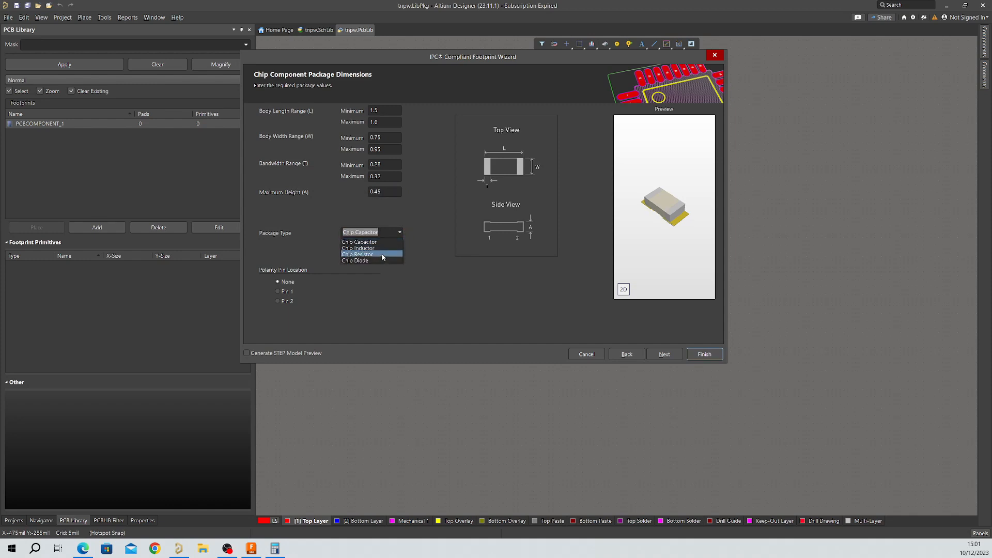
left_click(364, 256)
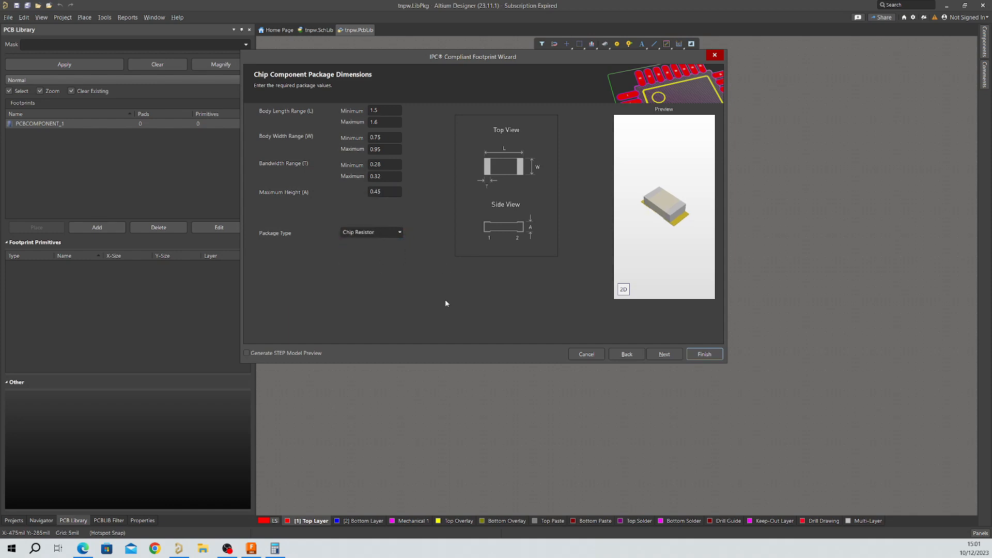
Enable STEP model preview generation and accept the calculated heel spacing plus the default fillet, tolerance and pad settings
left_click(247, 353)
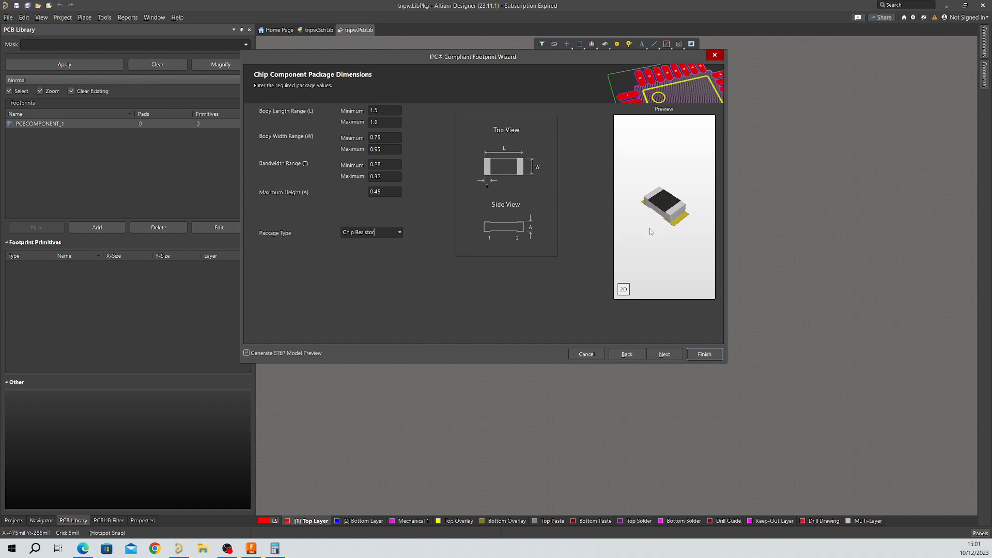
left_click(665, 354)
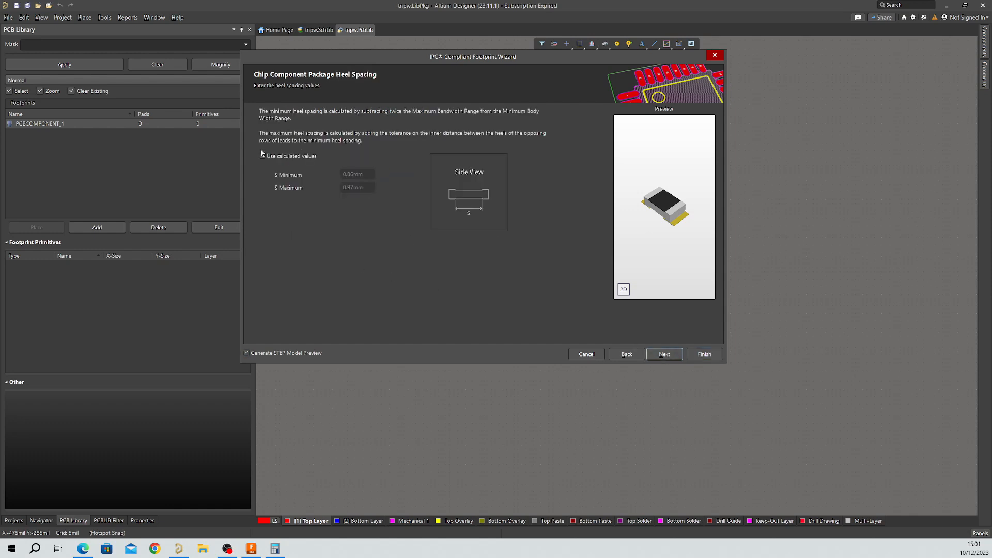
left_click(262, 155)
left_click(663, 354)
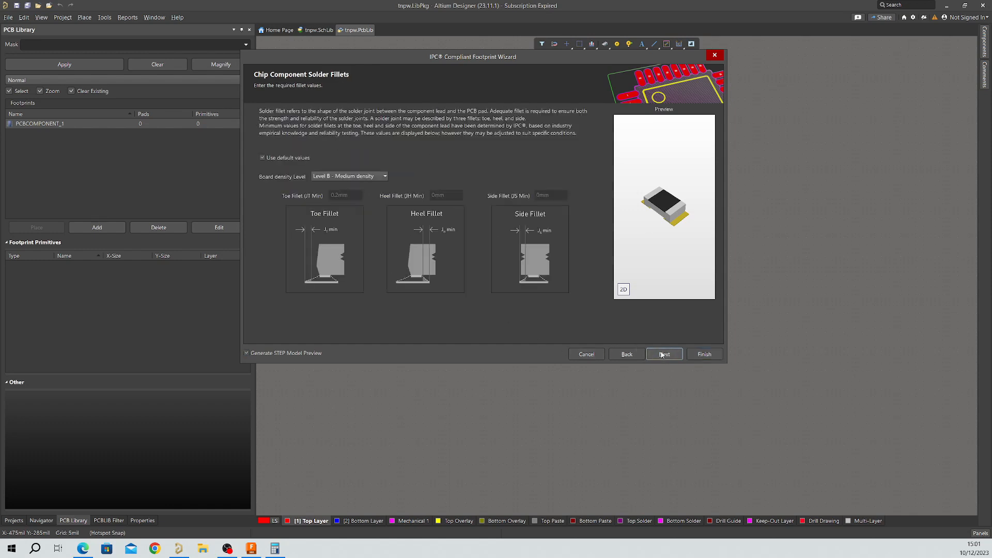
left_click(663, 354)
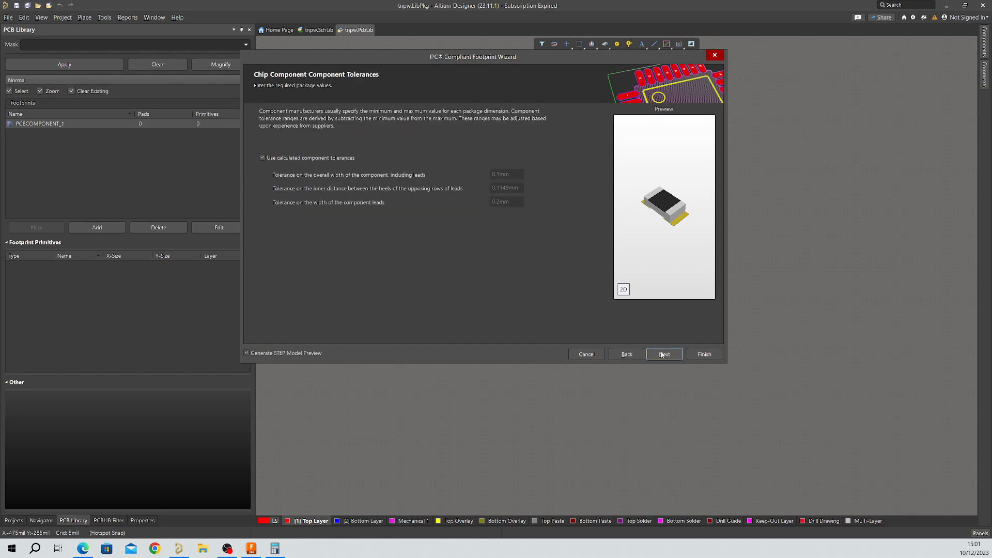
left_click(663, 354)
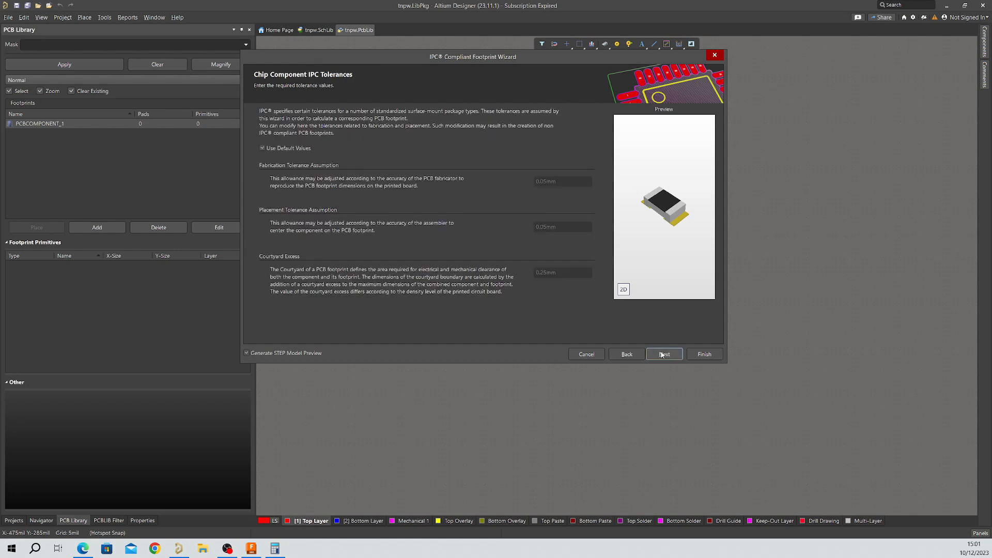
left_click(662, 354)
left_click(663, 354)
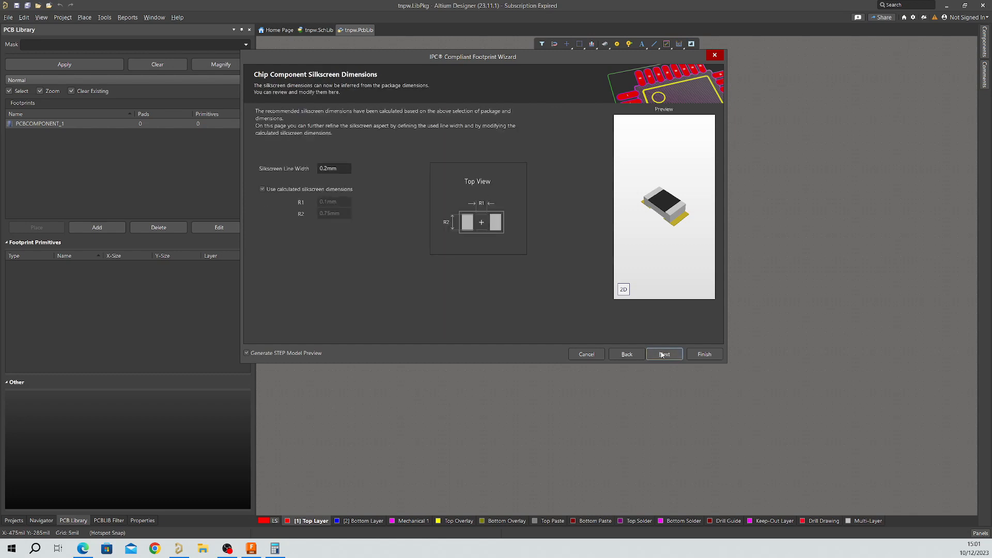
Set the silkscreen line width to 0.1 mm and finish the footprint wizard with its remaining default values
double_click(327, 167)
left_click(327, 169)
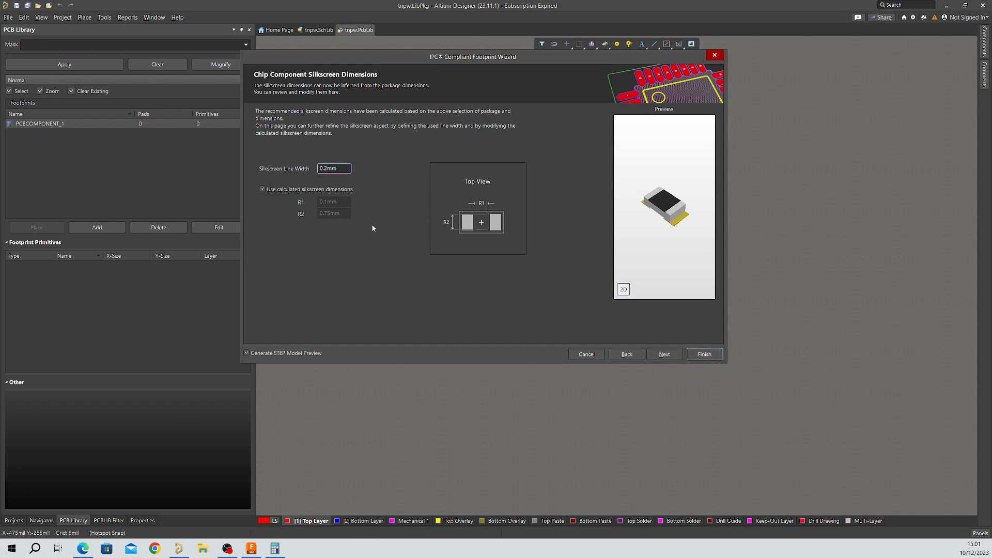
key("BackSpace")
type("1")
left_click(663, 355)
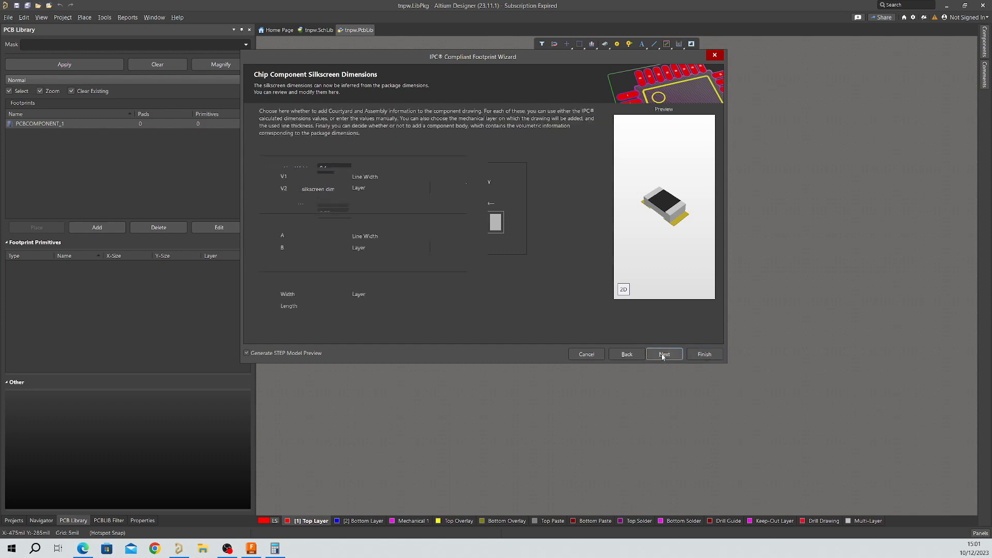
left_click(663, 355)
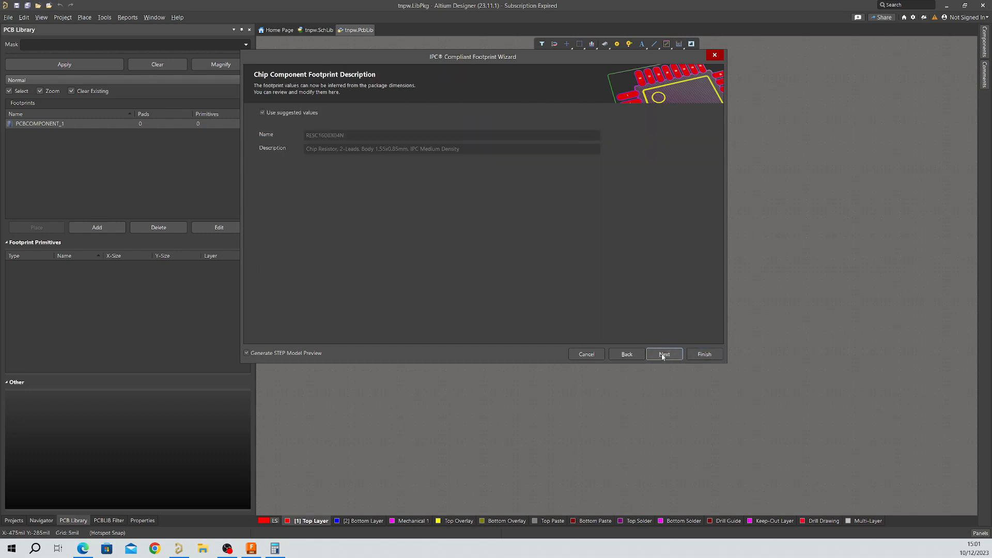
left_click(704, 354)
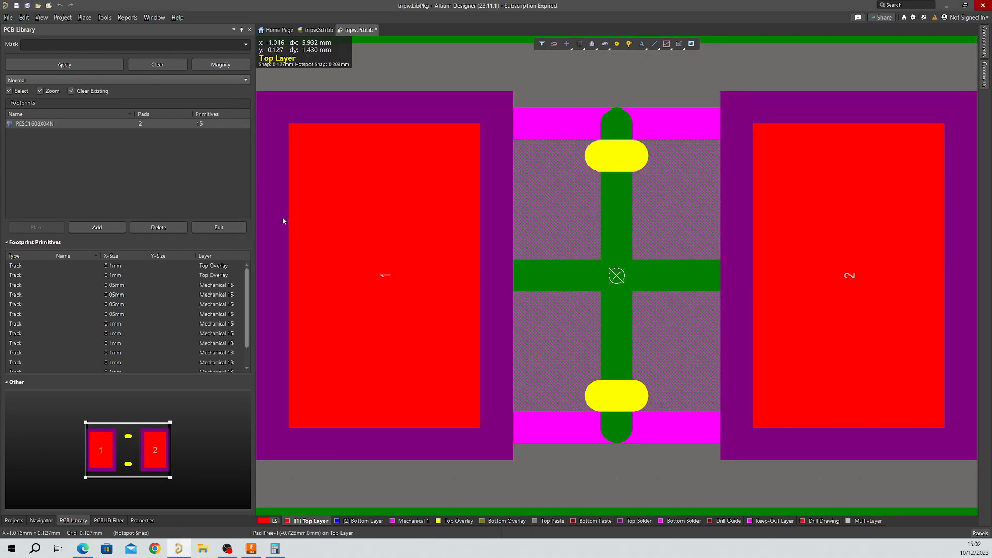
Check the generated footprint in 3D and change the shape of both pads to Rounded Rectangle
scroll(526, 289, "down", 5, "ctrl")
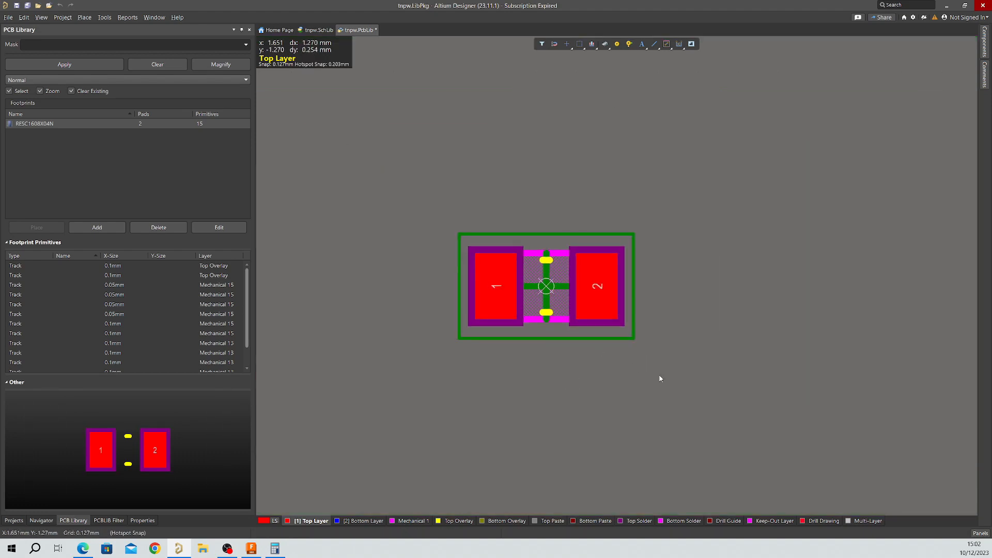
right_click_drag(622, 368, 539, 303)
key("3")
key("2")
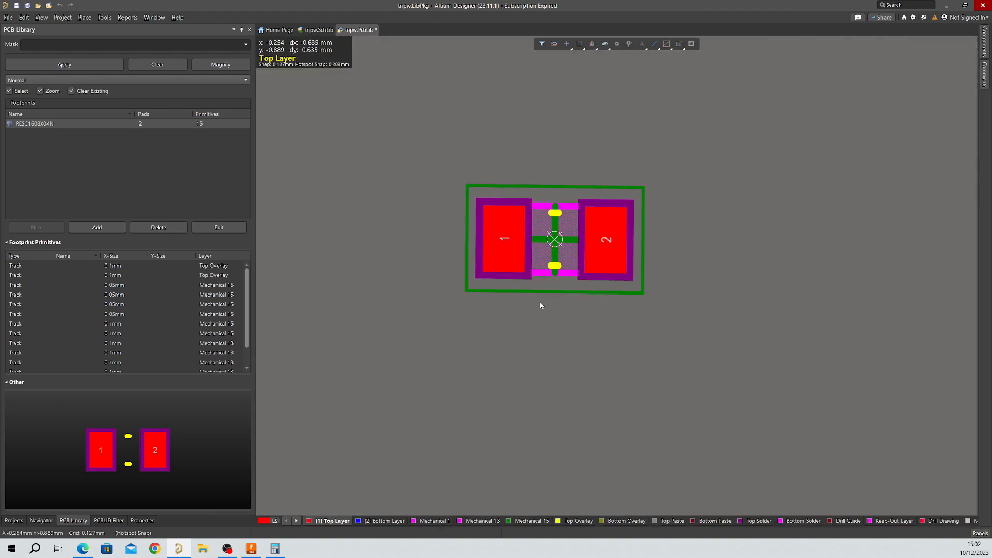
scroll(562, 302, "up", 1, "ctrl")
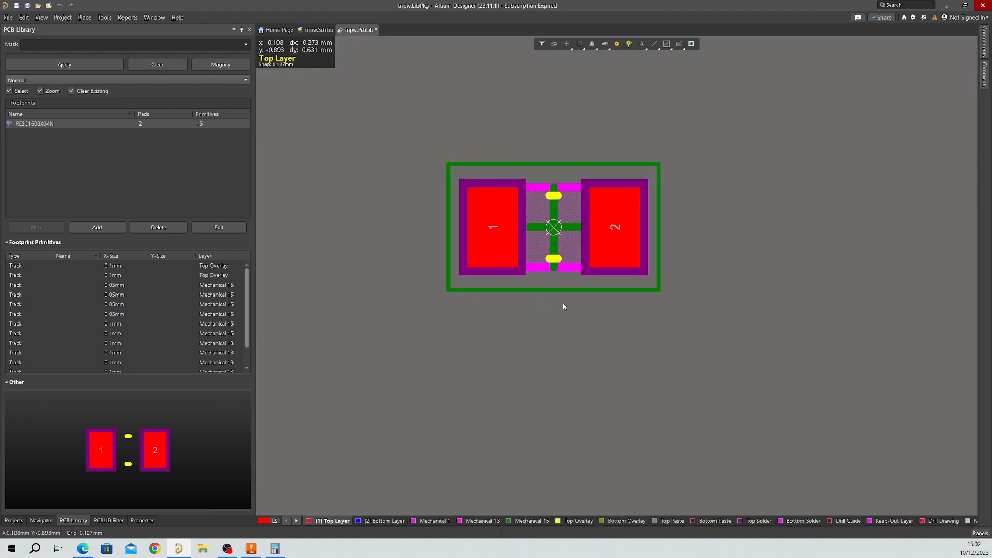
left_click(636, 261)
left_click(467, 259, "shift")
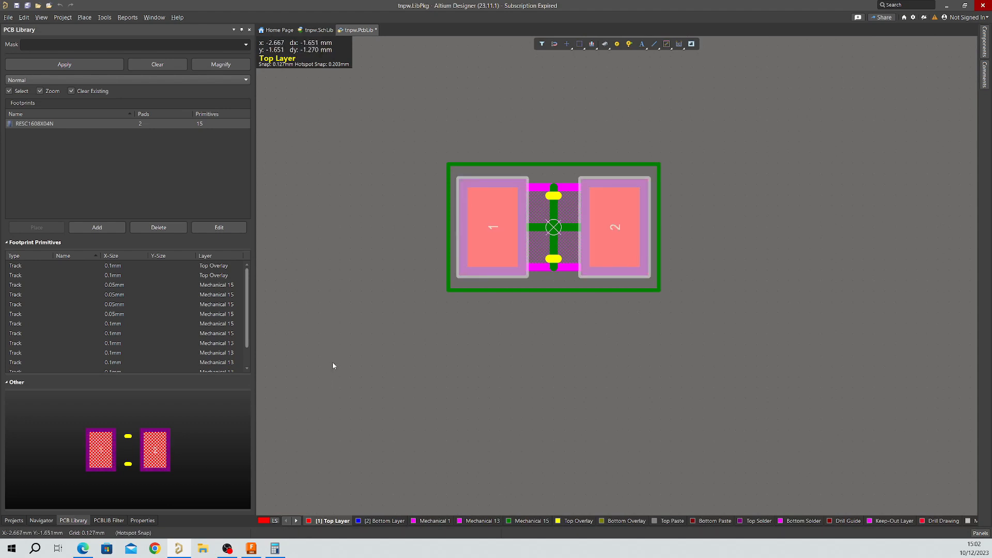
left_click(143, 521)
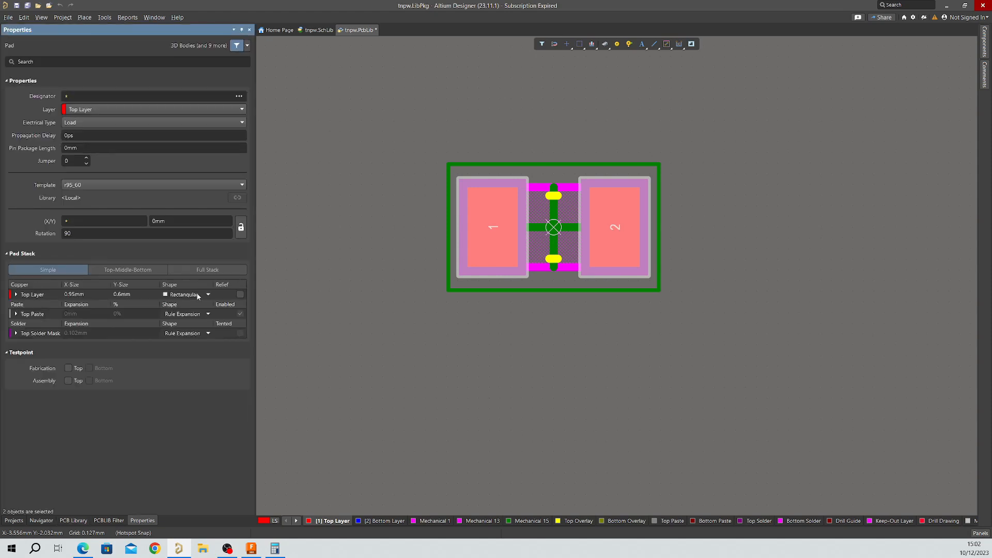
left_click(208, 293)
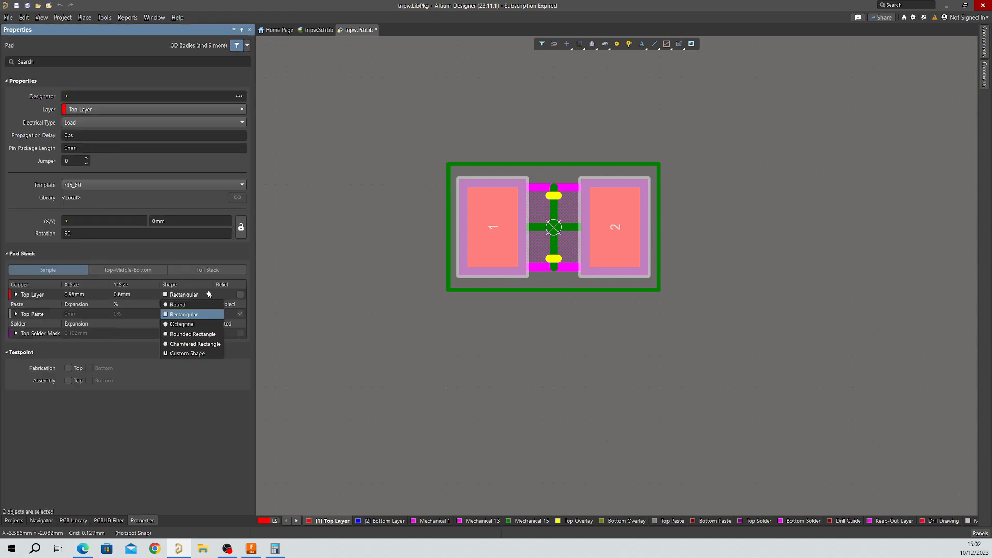
left_click(195, 337)
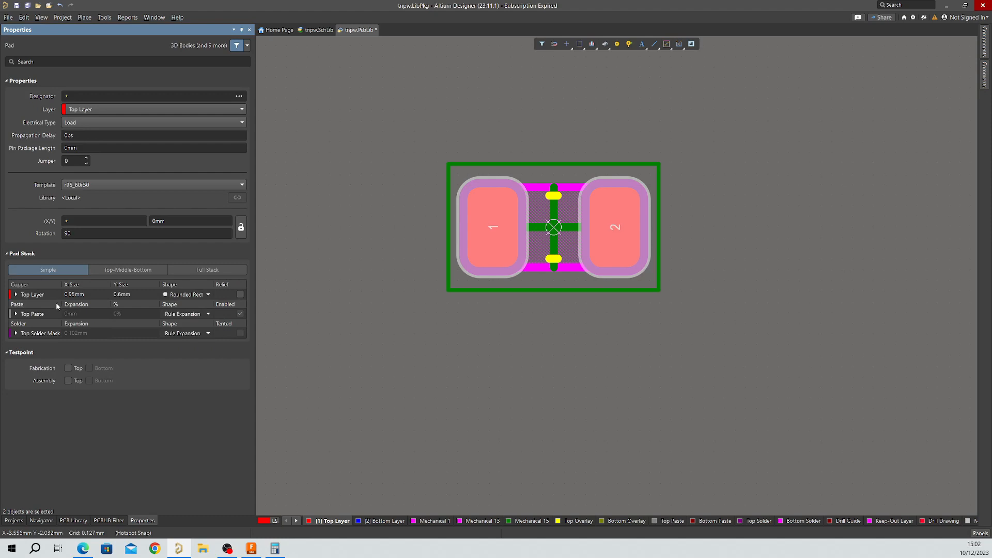
Set the corner radius of both pads to 25% and save tnpw.PcbLib
left_click(16, 297)
left_click(89, 334)
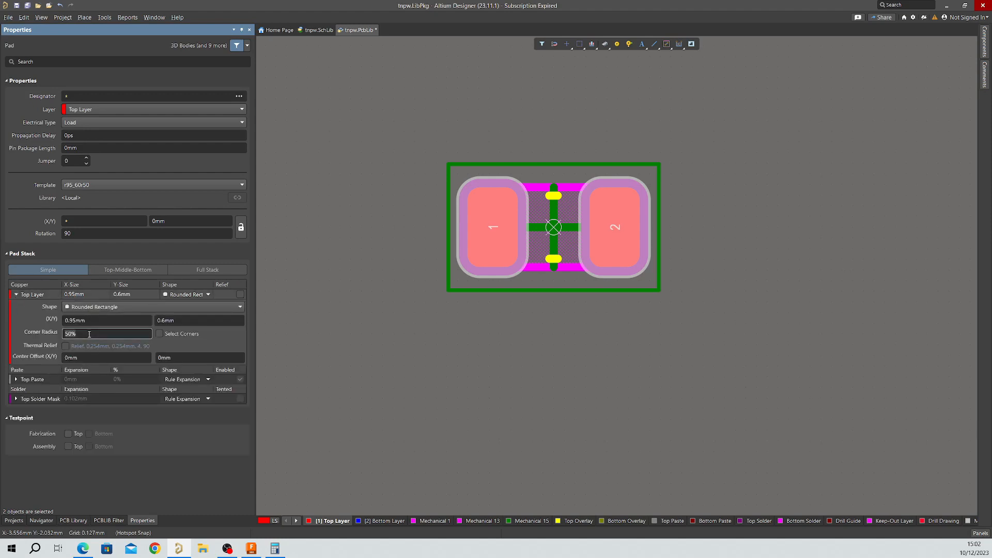
type("25")
key("Return")
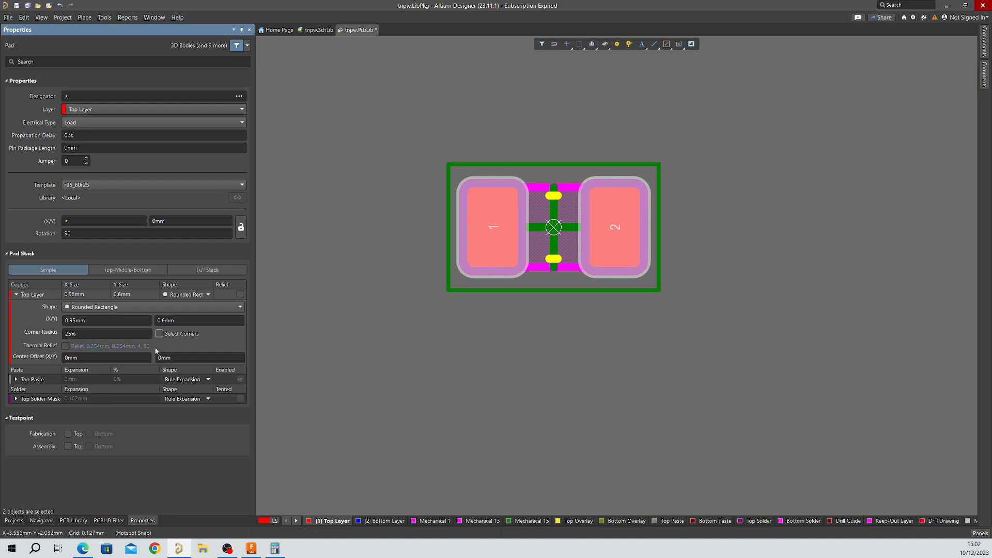
left_click(610, 419)
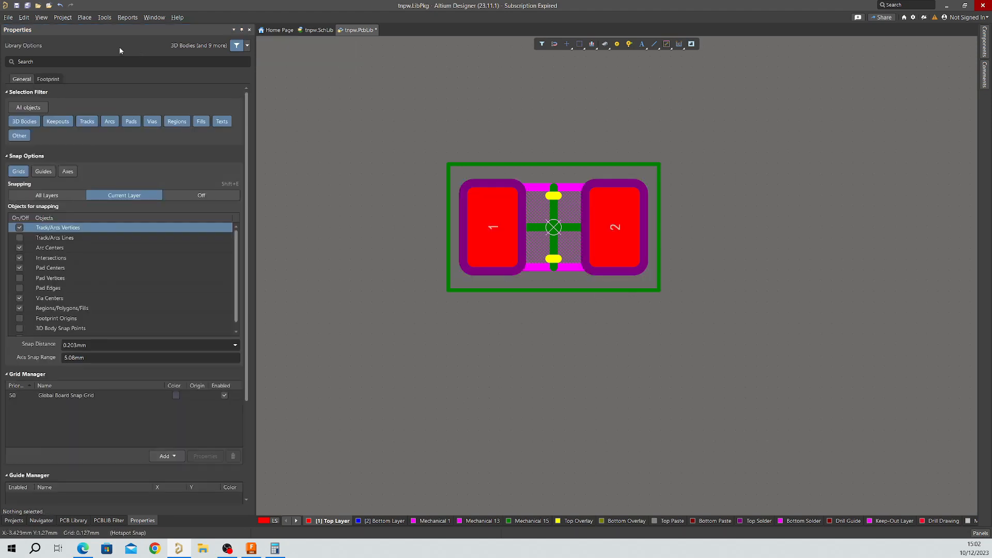
left_click(16, 5)
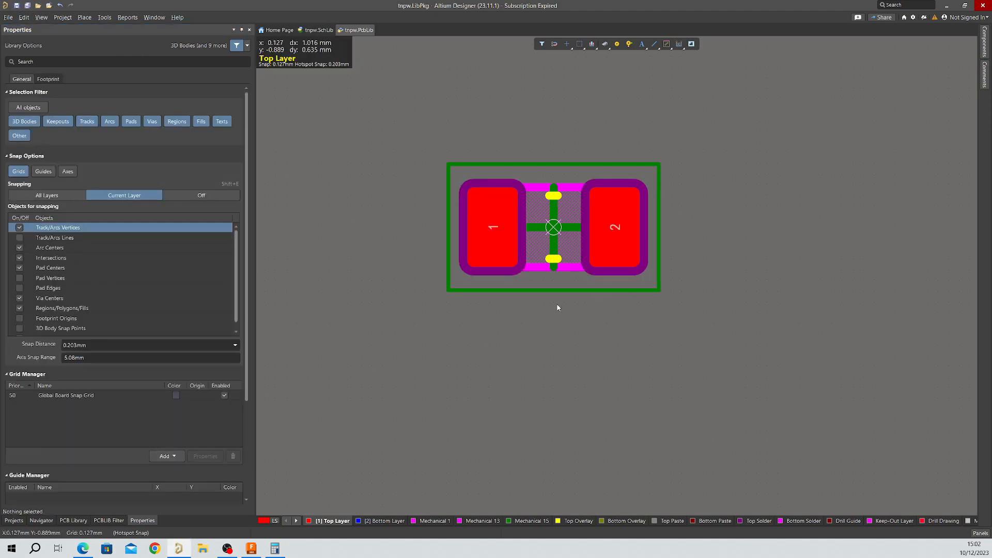
Inspect the rounded-pad footprint in 3D from another angle and return to the 2D view
right_click_drag(538, 291, 612, 322)
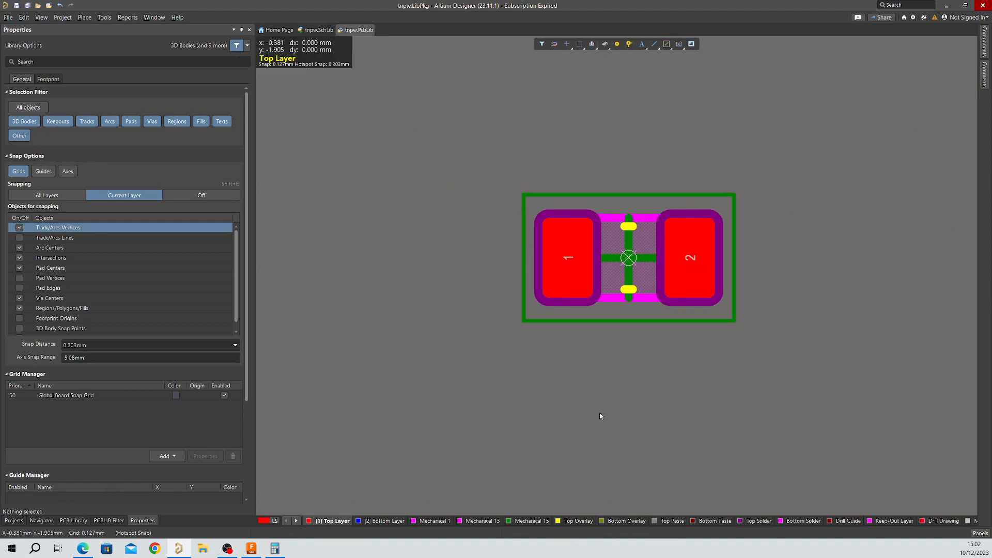
key("3")
right_click_drag(559, 314, 671, 257, "shift")
key("2")
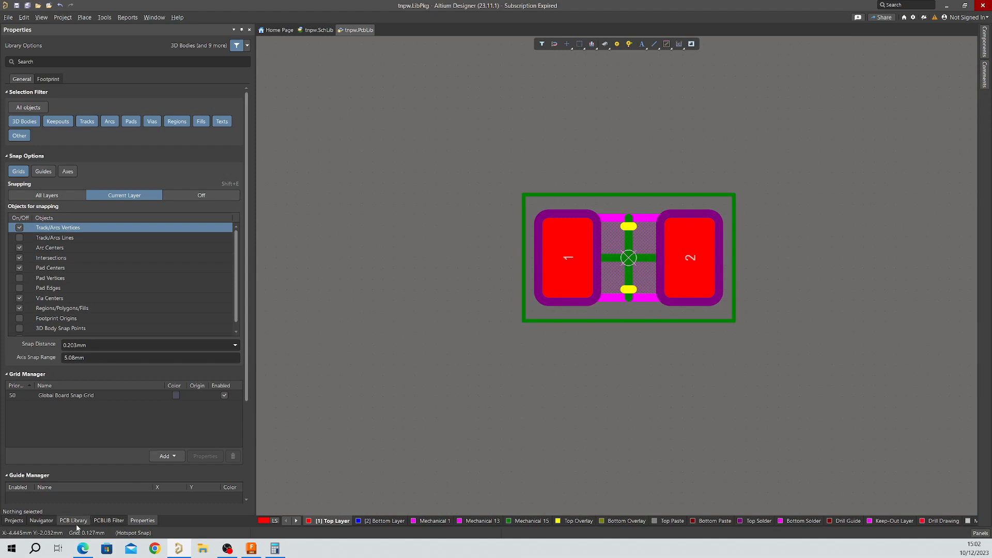
Attach the RESC1608X04N footprint from tnpw.PcbLib to the resistor symbol in tnpw.SchLib and save the schematic library
left_click(19, 521)
left_click(49, 102)
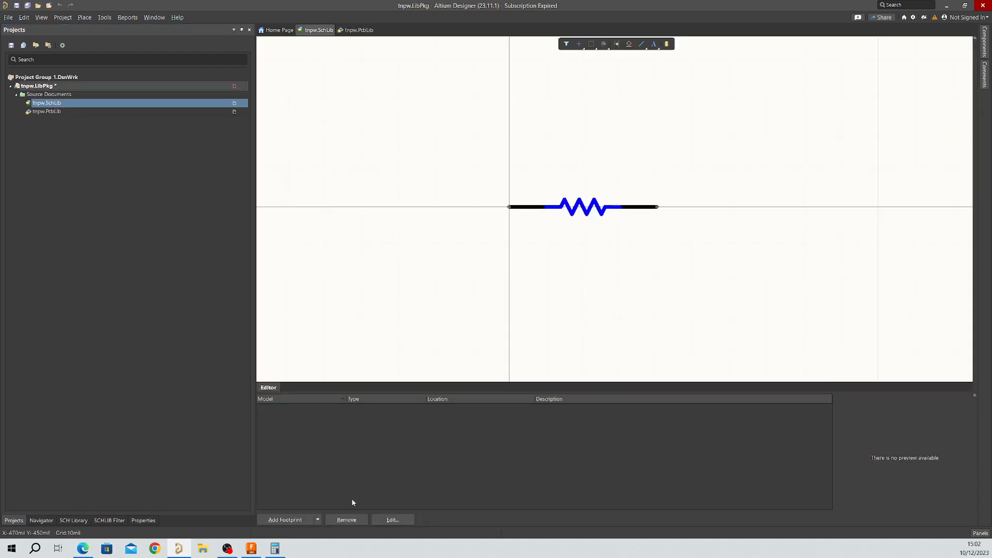
left_click(292, 519)
left_click(406, 226)
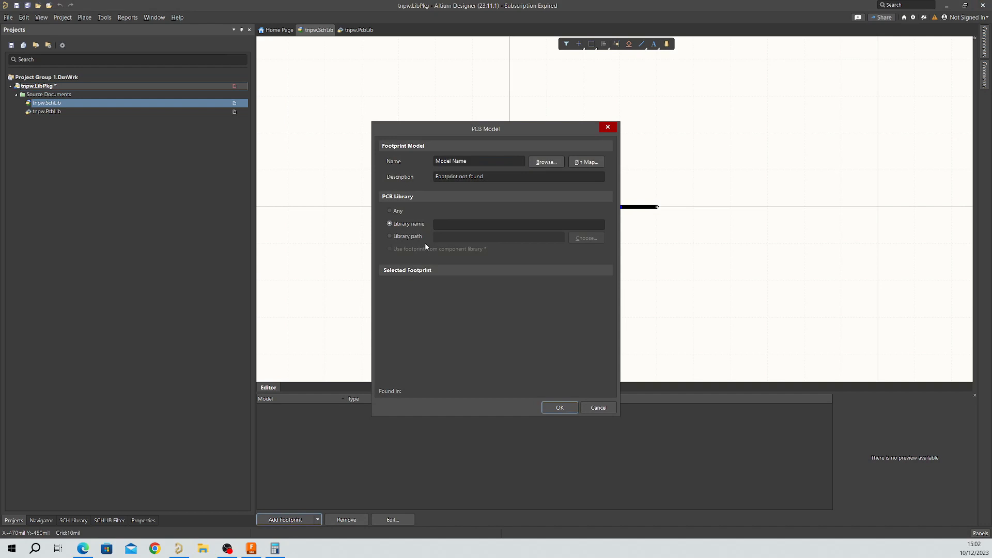
left_click(546, 161)
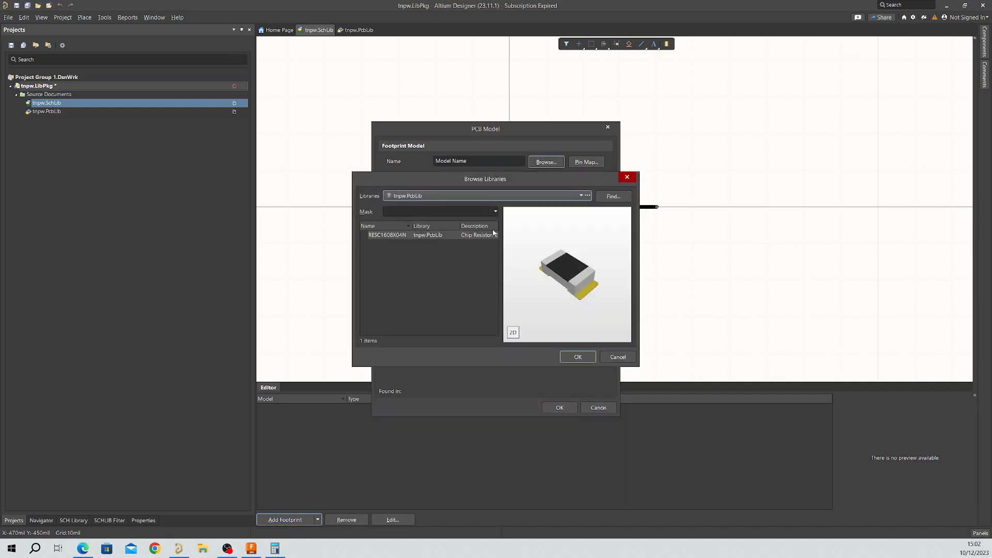
left_click(402, 238)
left_click(577, 357)
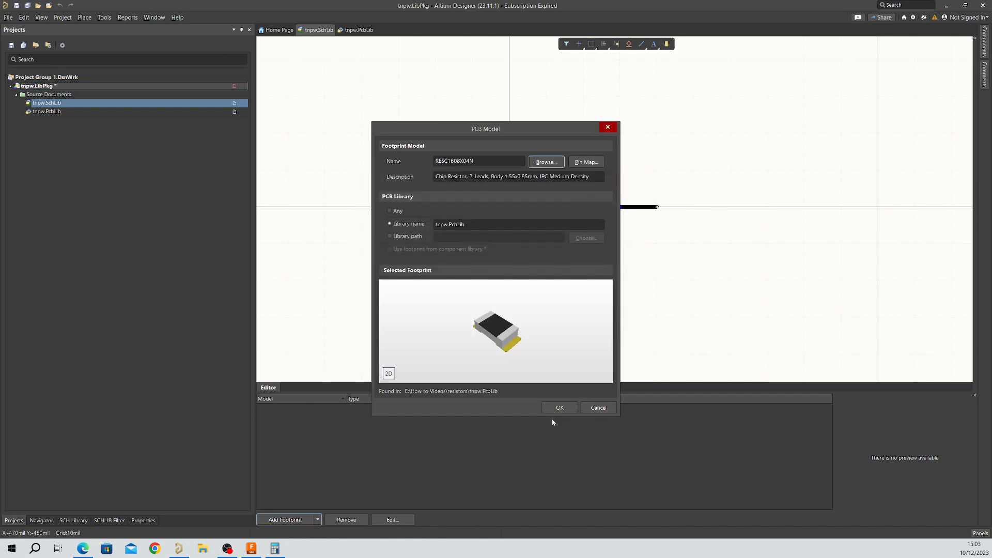
left_click(557, 408)
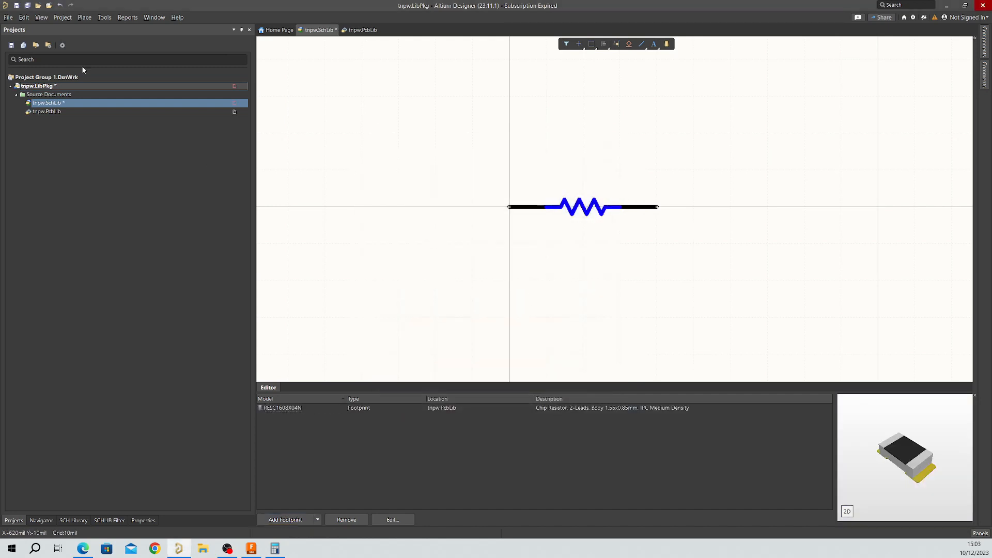
left_click(17, 5)
Review the footprint's pads in tnpw.PcbLib and the pin and component properties of the resistor symbol in tnpw.SchLib
left_click(357, 30)
scroll(571, 247, "up", 3, "ctrl")
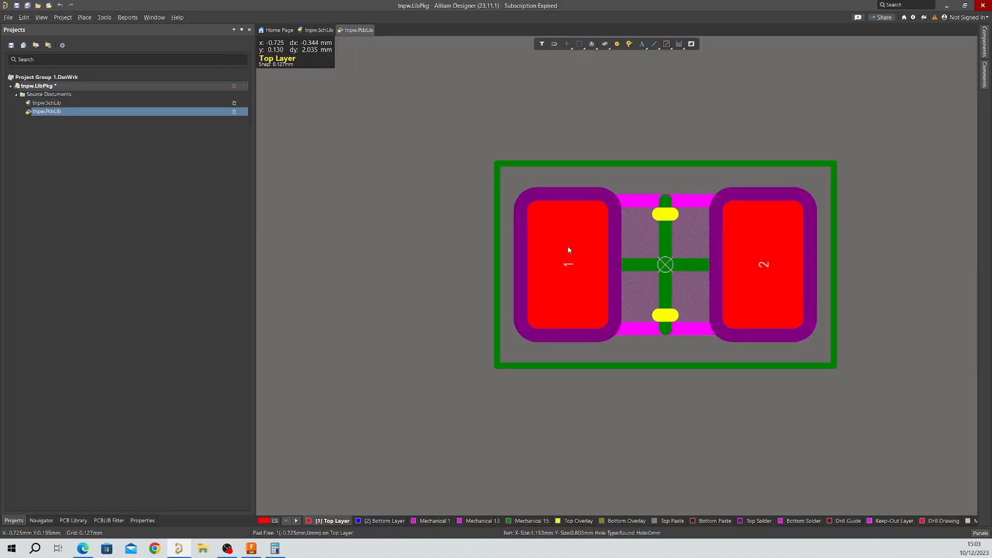
scroll(489, 402, "down", 3, "ctrl")
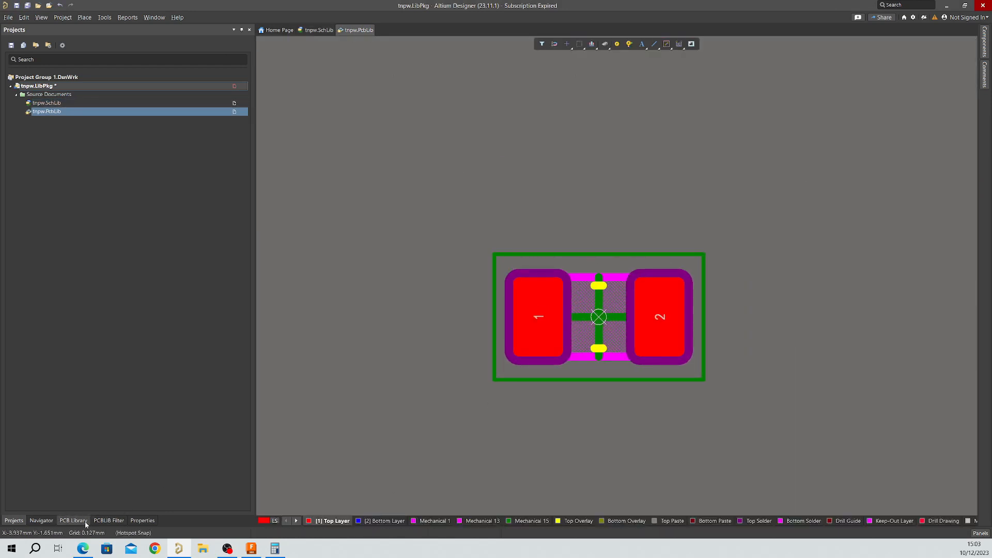
left_click(318, 30)
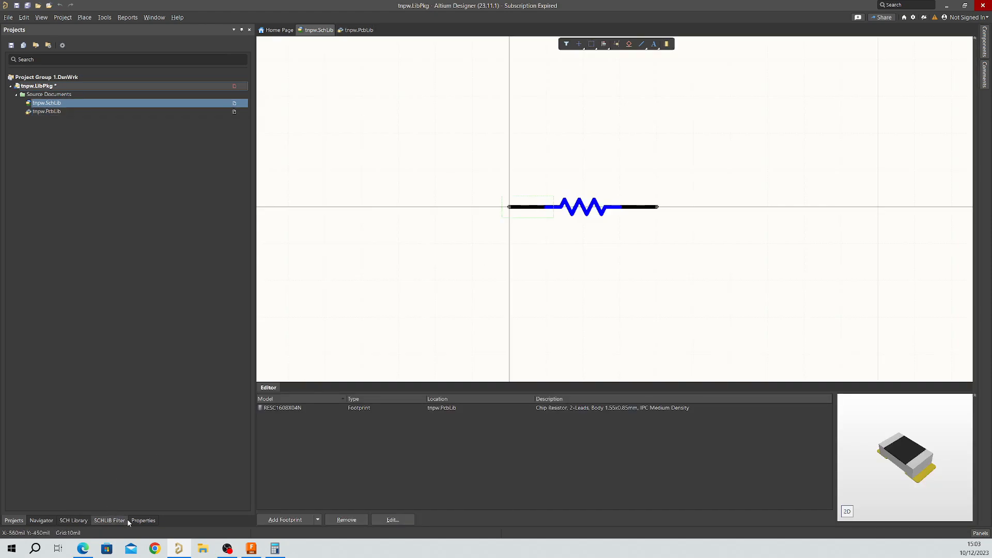
left_click(143, 520)
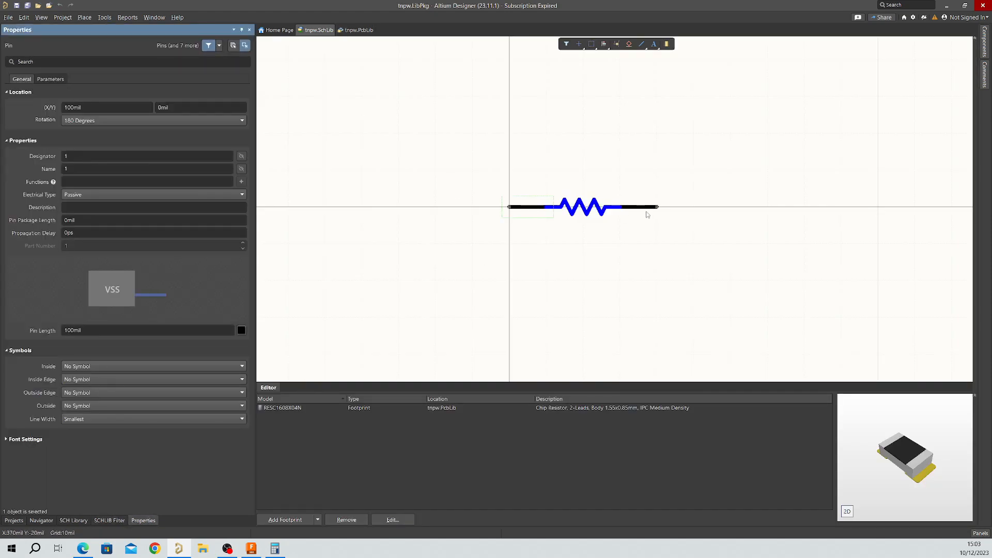
left_click(645, 209)
left_click(511, 311)
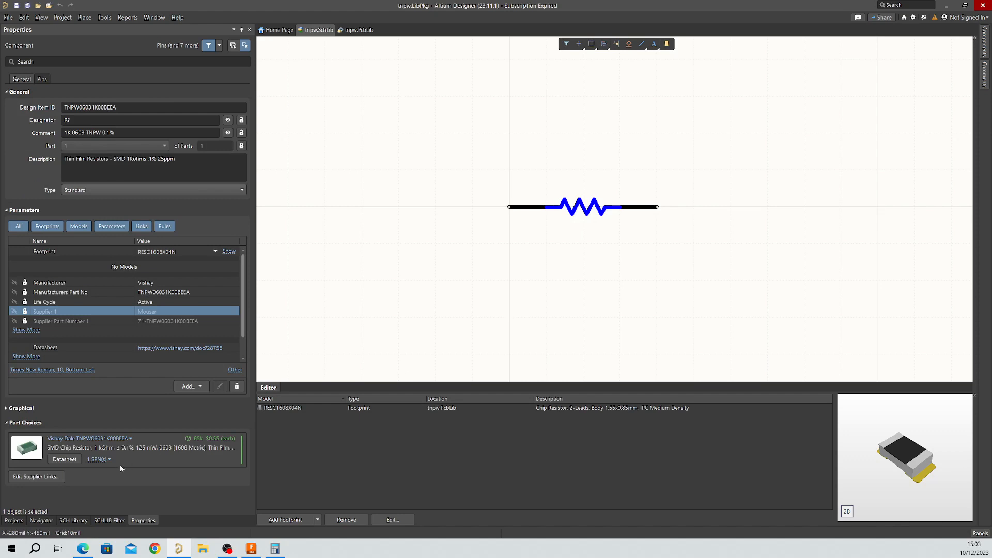
Compile the integrated library tnpw.LibPkg and save the library project
left_click(14, 520)
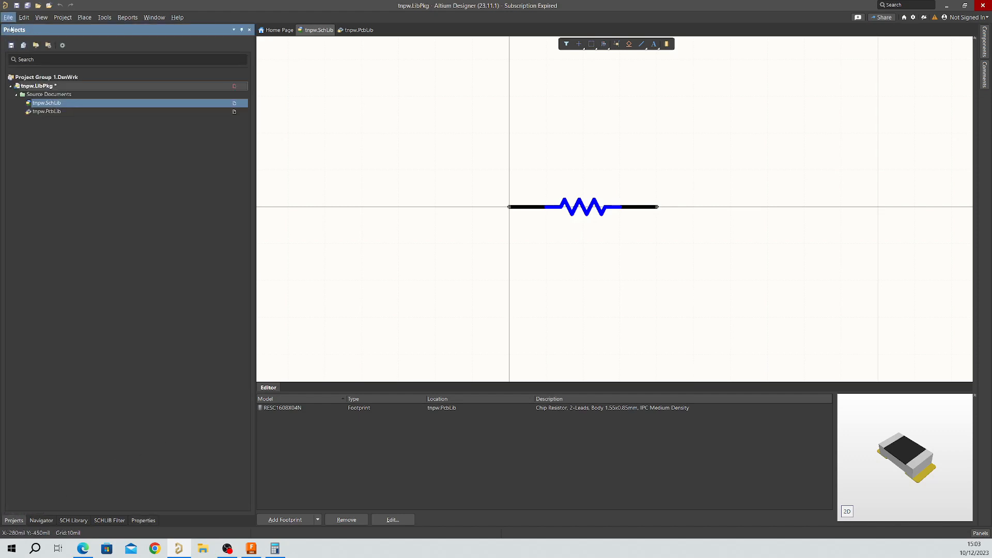
right_click(42, 86)
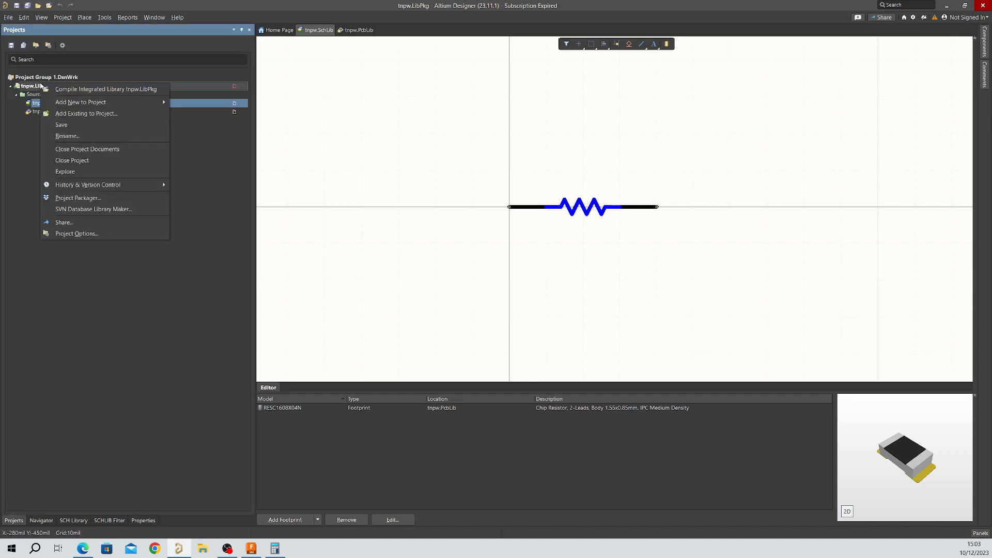
left_click(99, 89)
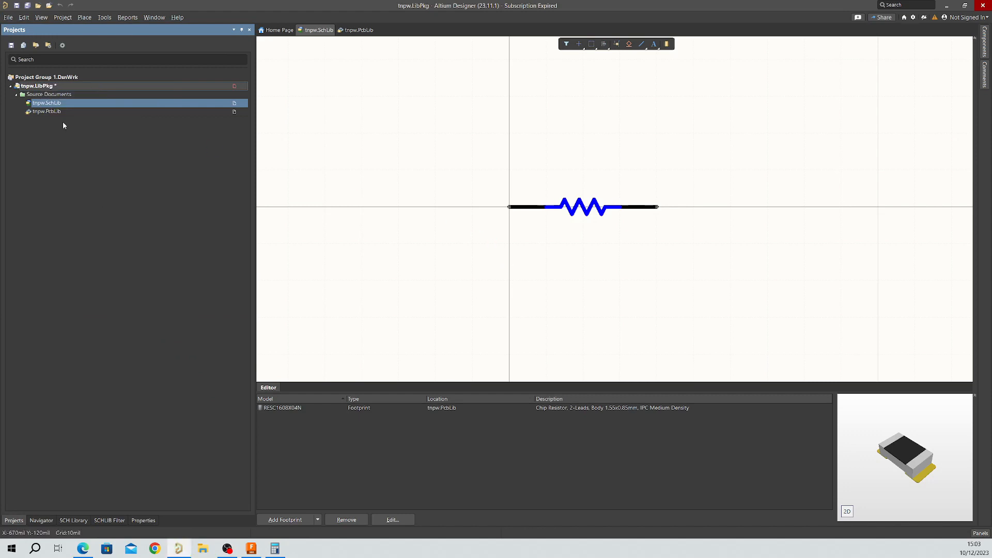
right_click(47, 86)
left_click(90, 126)
Show the compiled tnpw.IntLib library among the available components and check its resistor entry
left_click(985, 45)
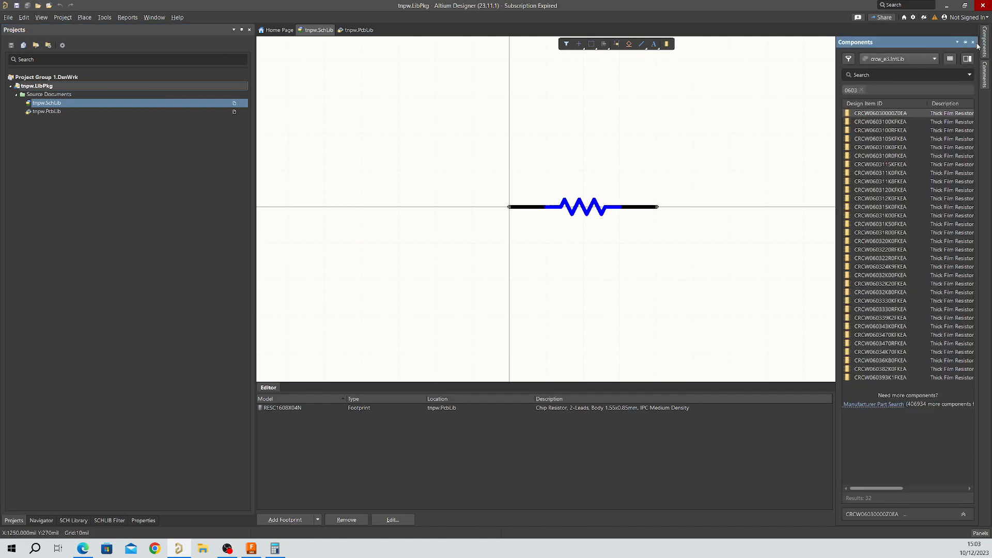
left_click(921, 58)
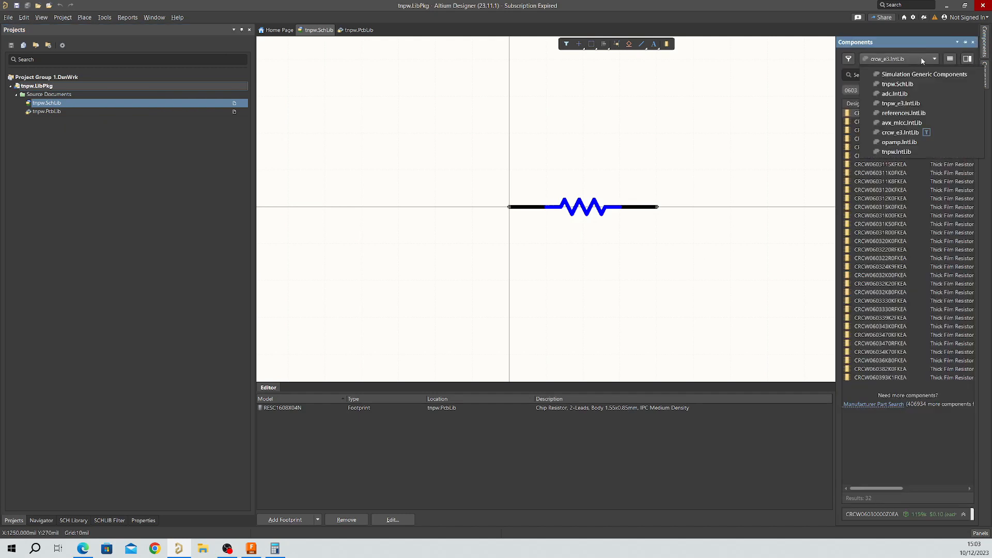
left_click(891, 153)
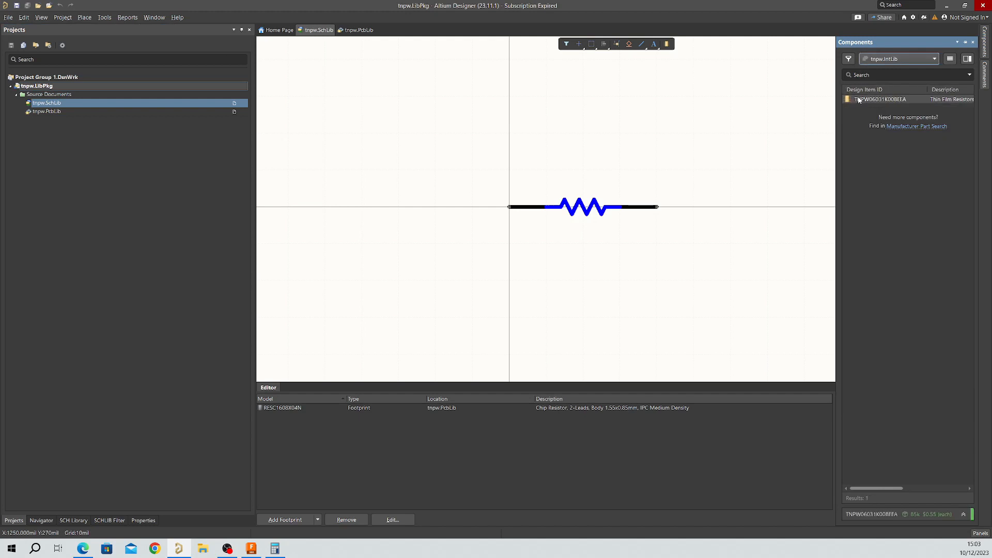
right_click(880, 104)
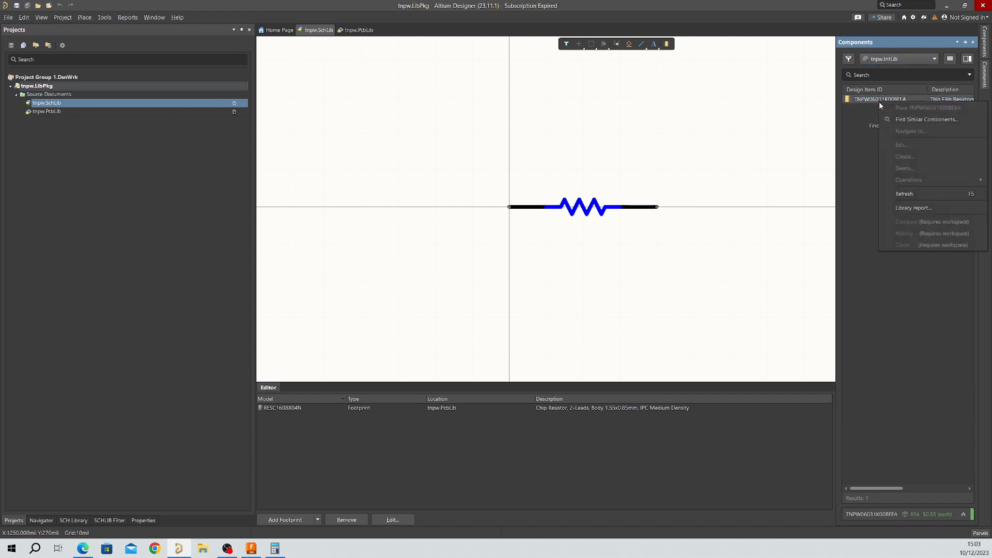
left_click(872, 126)
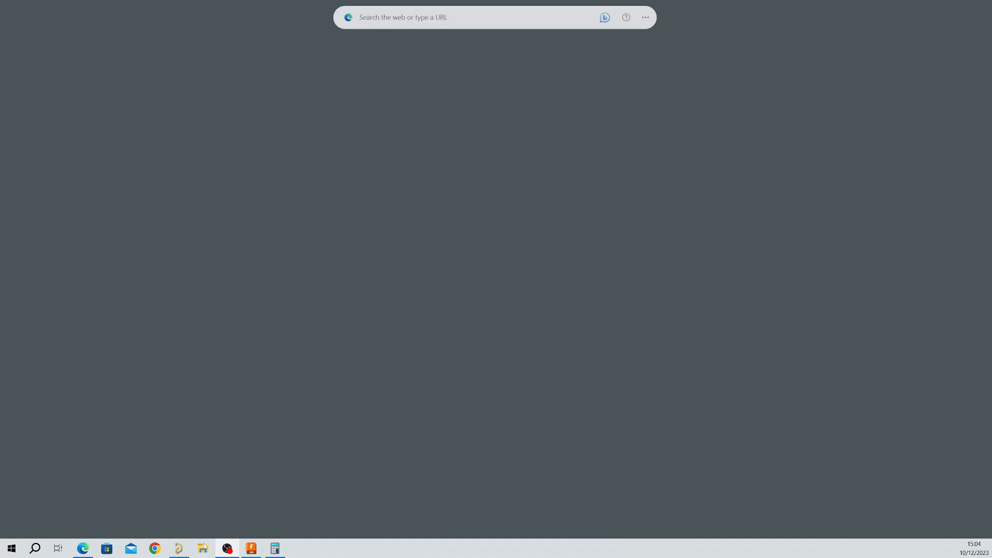
Return to Altium Designer and inspect the chip resistor footprint of tnpw.PcbLib in 3D from several angles
left_click(179, 548)
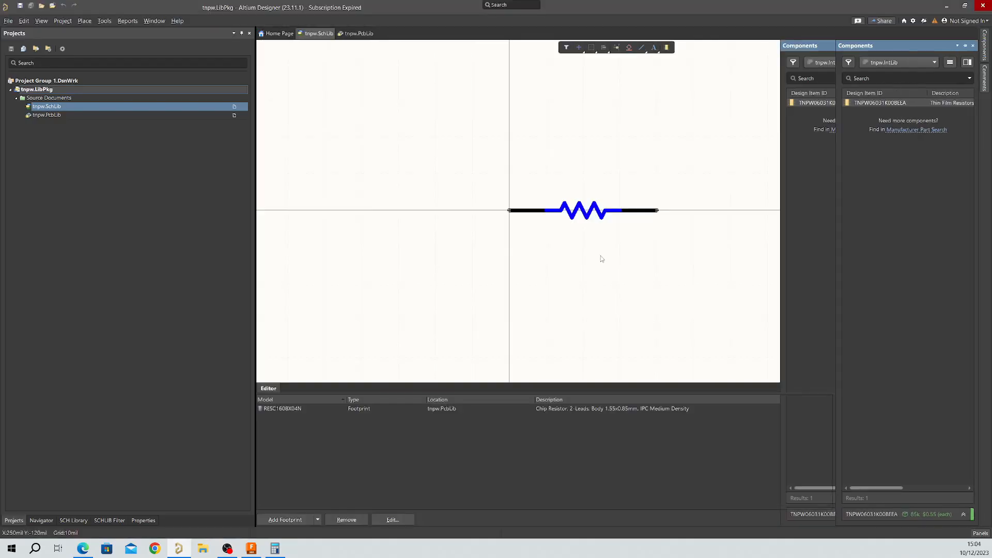
left_click(361, 31)
scroll(687, 318, "down", 2)
right_click_drag(705, 355, 656, 355)
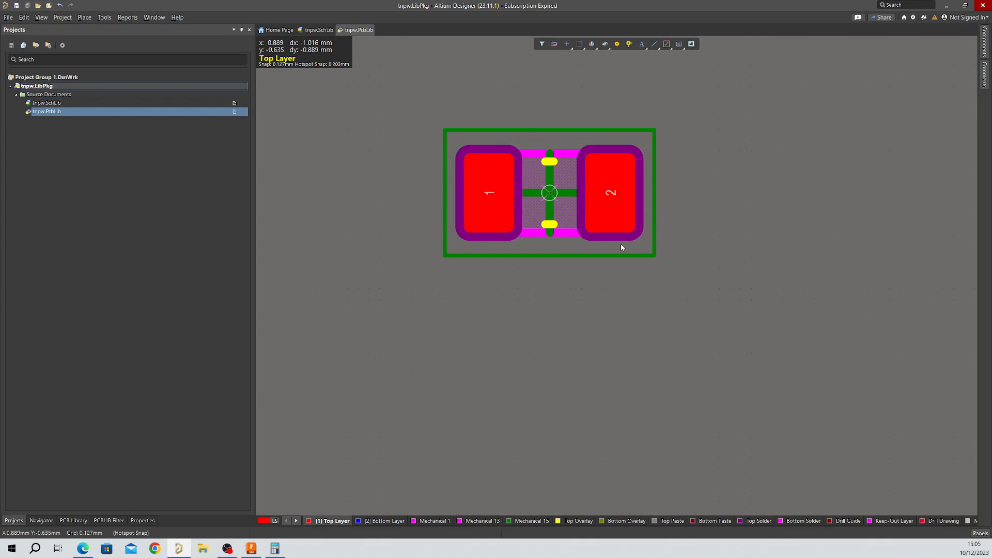
scroll(523, 367, "up", 1)
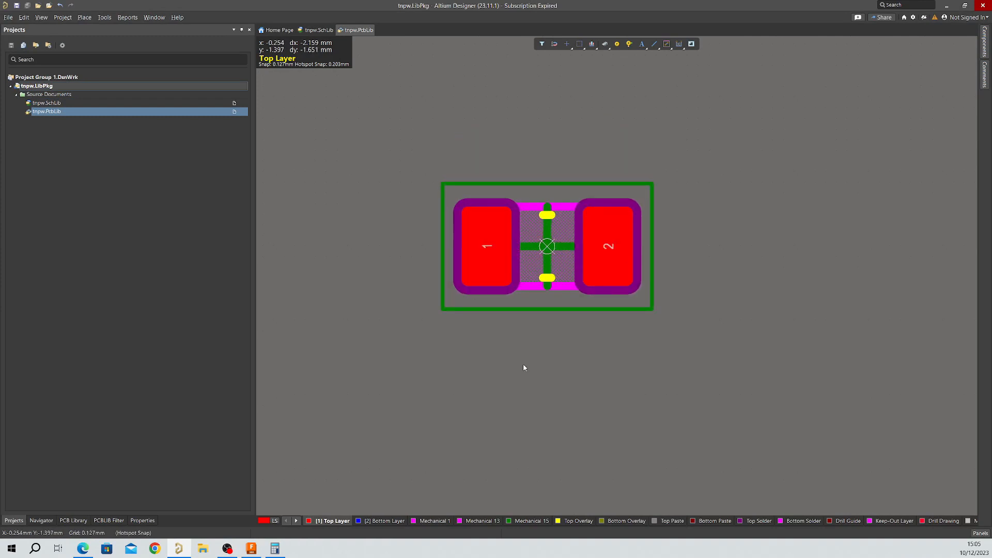
key("3")
right_click_drag(525, 255, 281, 204, "shift")
scroll(611, 208, "up", 2, "ctrl")
right_click_drag(448, 216, 534, 309)
scroll(491, 281, "down", 5, "ctrl")
scroll(535, 309, "up", 3, "ctrl")
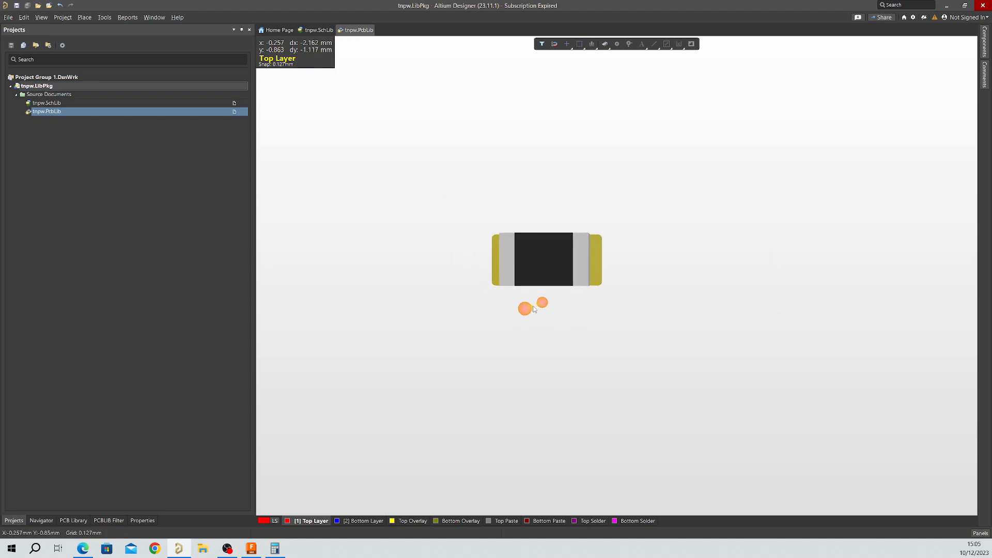
scroll(534, 309, "up", 1, "ctrl")
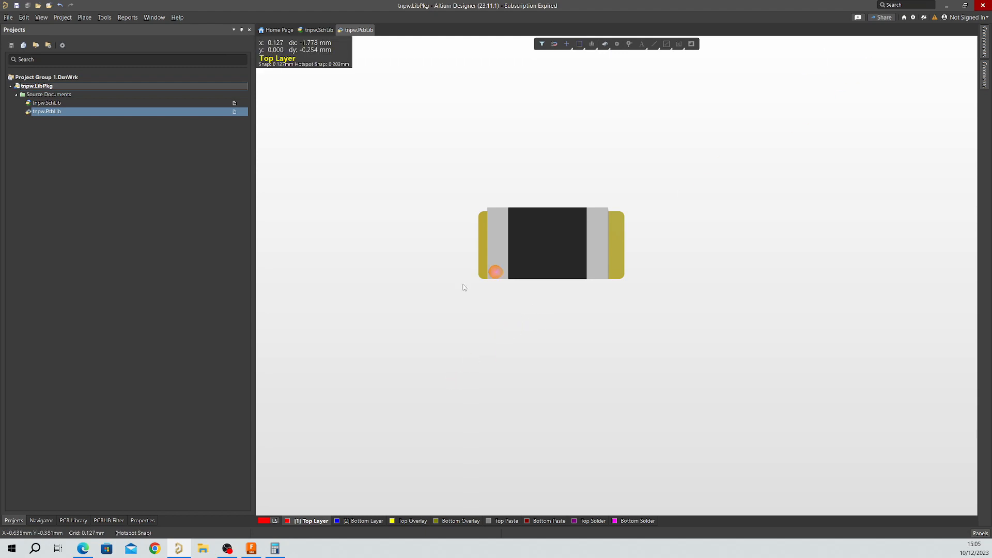
Switch to the browser and open the TNPW-0603 model page from the 3D ContentCentral results for TNPW
left_click(83, 551)
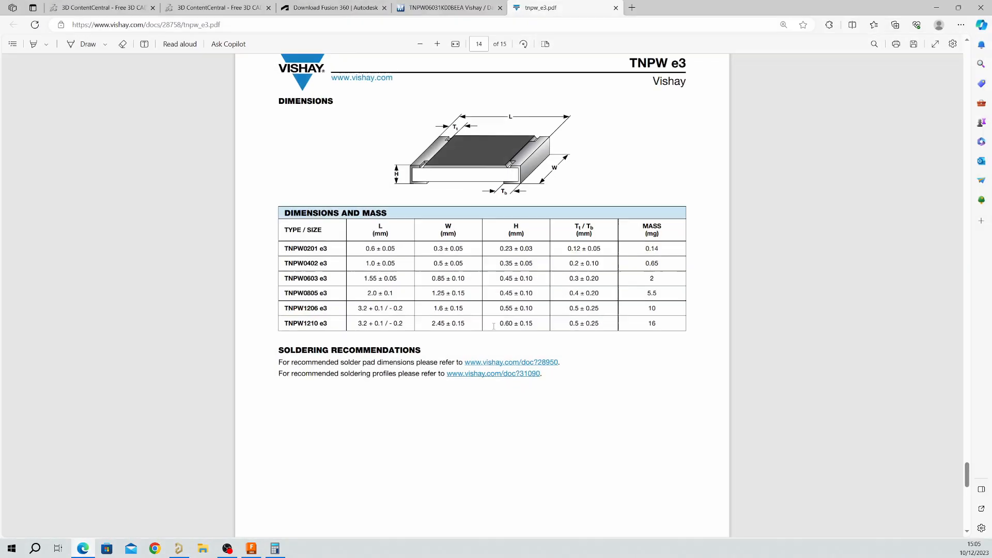
left_click(99, 6)
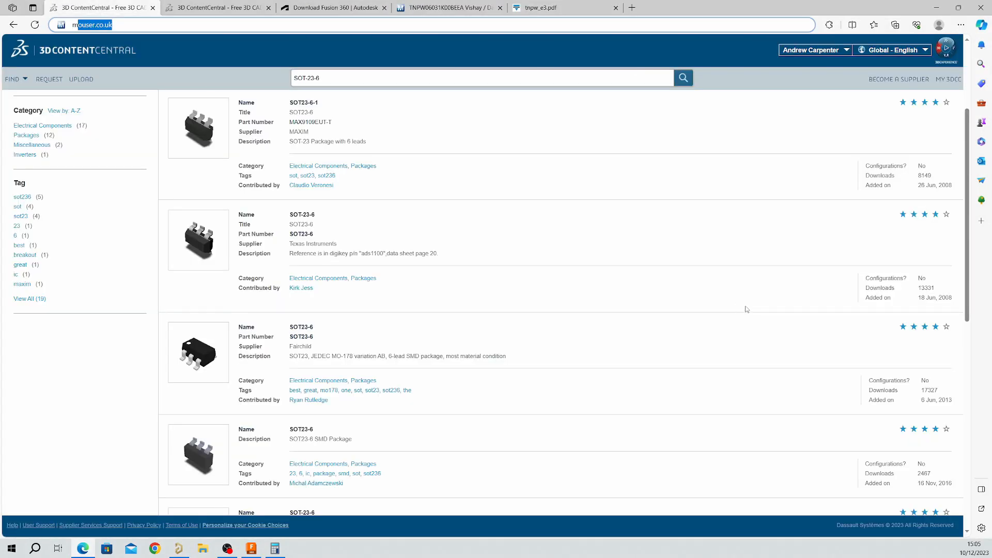
left_click(221, 7)
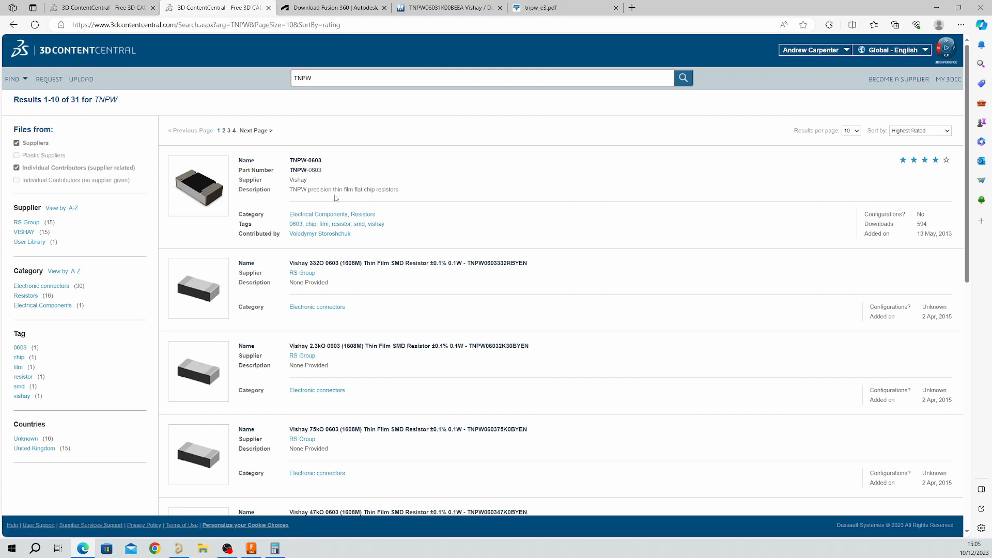
left_click(228, 204)
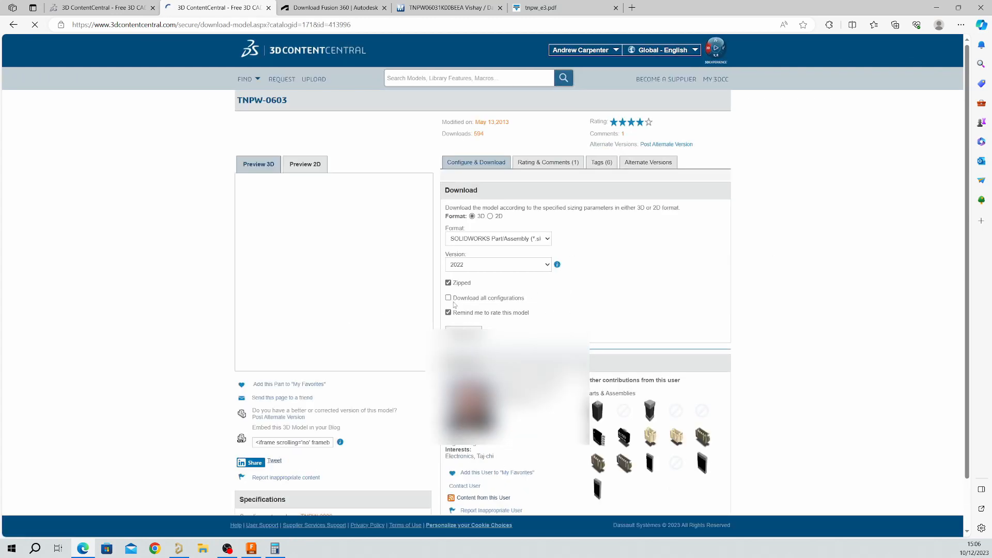
Configure the TNPW-0603 model download as an unzipped STEP (*.step) file without the rating reminder
left_click(448, 282)
left_click(448, 312)
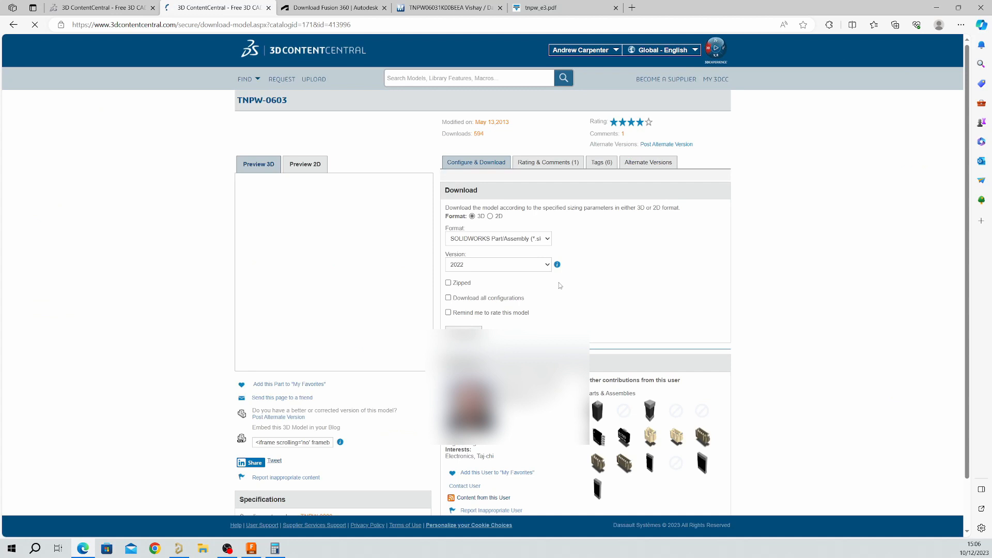
left_click(548, 238)
scroll(501, 289, "down", 5)
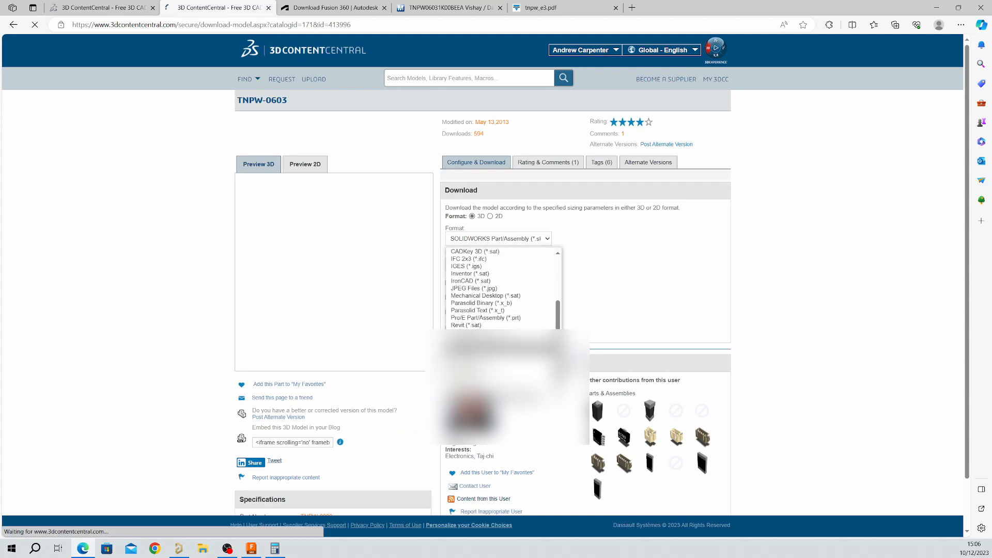
left_click(478, 348)
left_click(582, 308)
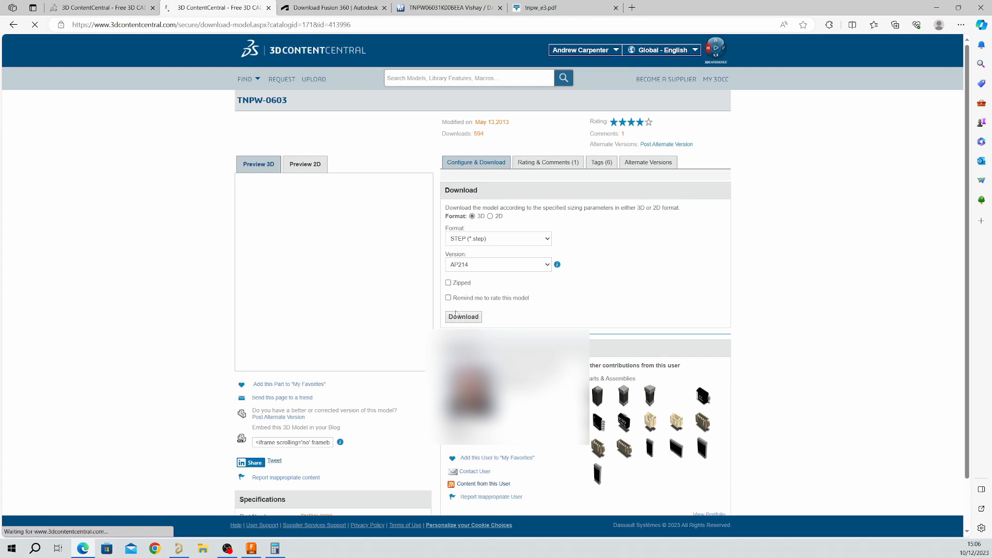
Download the TNPW0603 STEP model and close the download dialog
left_click(464, 316)
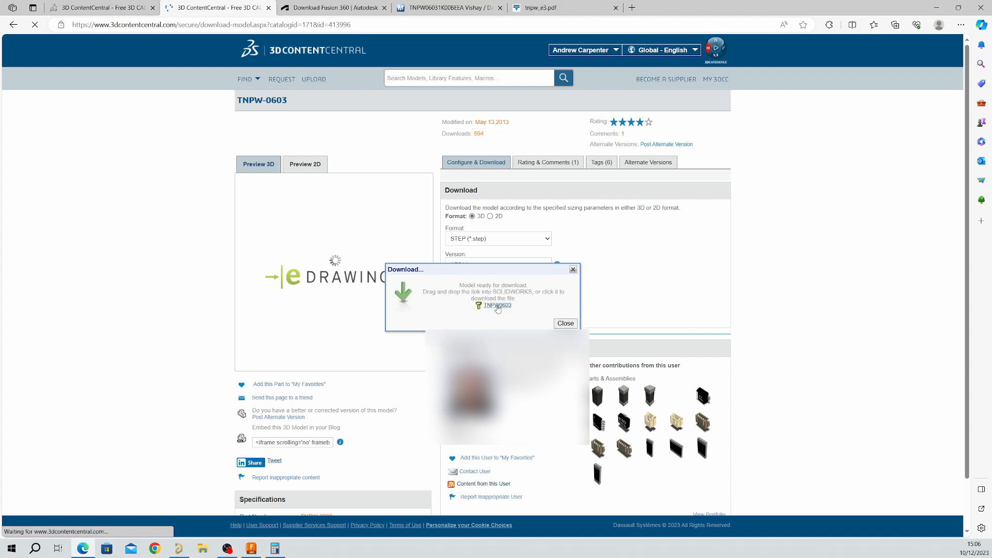
left_click(495, 306)
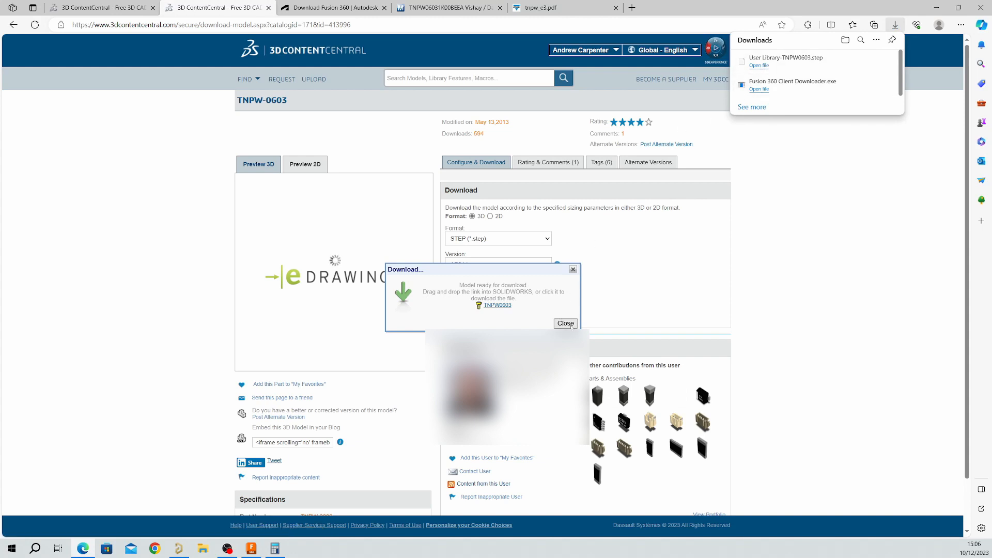
left_click(572, 326)
left_click(572, 325)
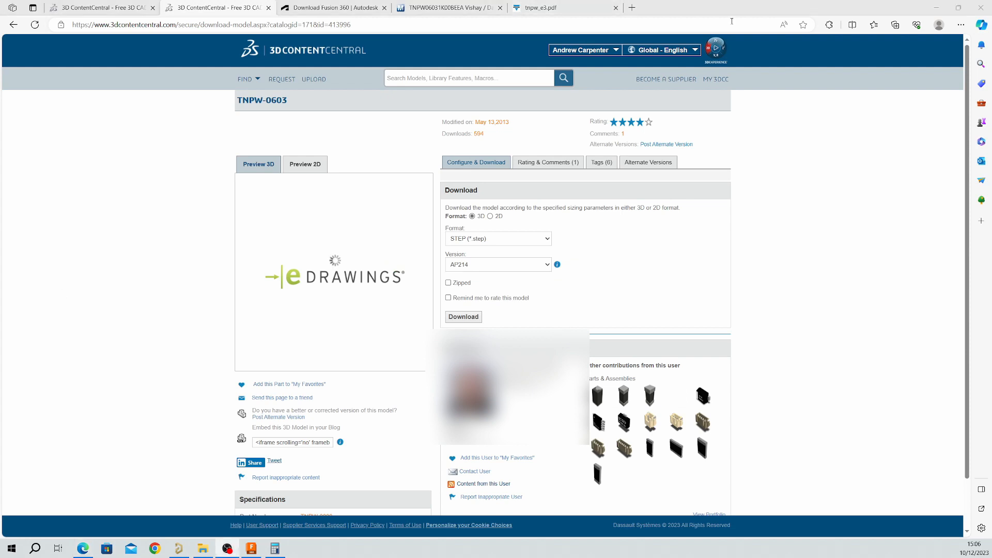
Switch back to Altium Designer and place User Library-TNPW0603.step as a 3D body above the footprint, at about X 0 mm, Y 2.67 mm
left_click(936, 8)
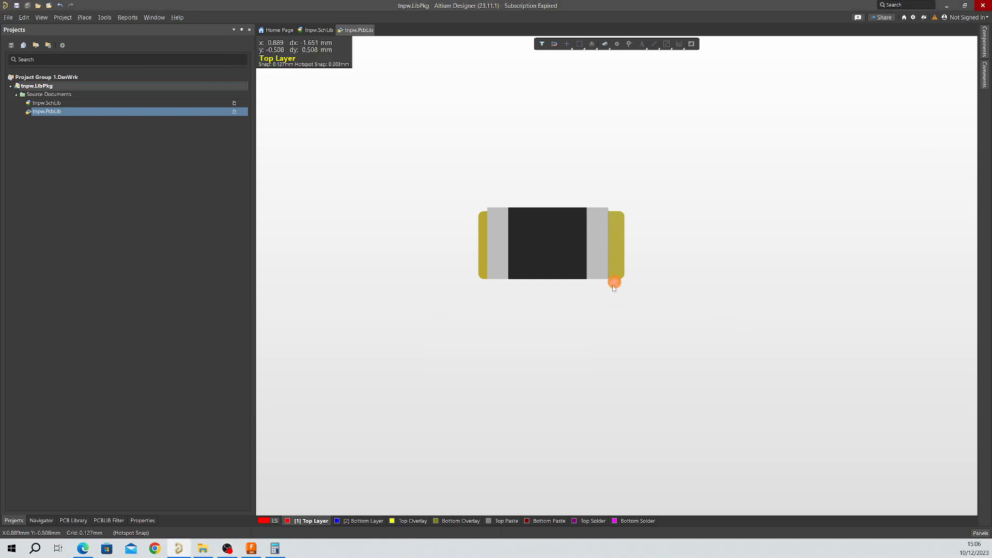
key("2")
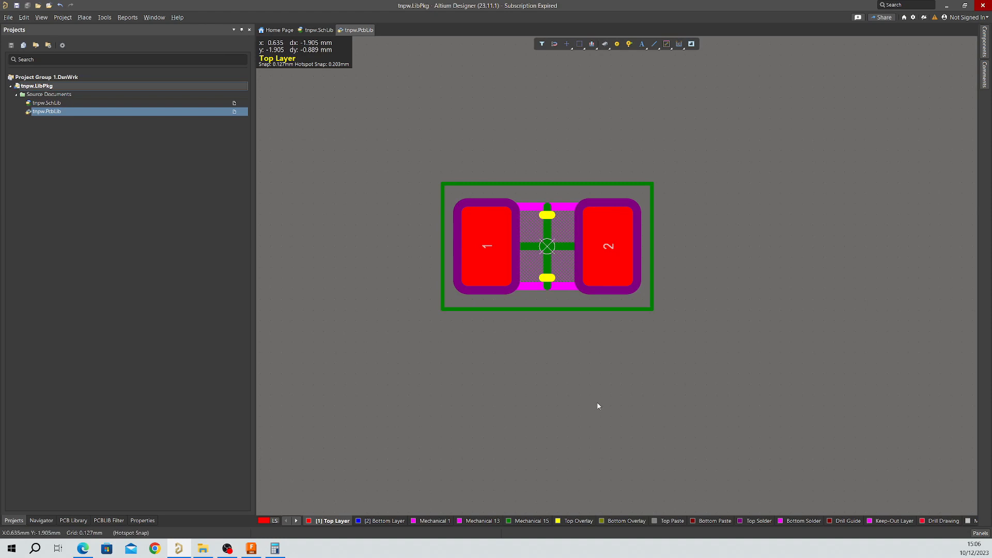
key("3")
key("2")
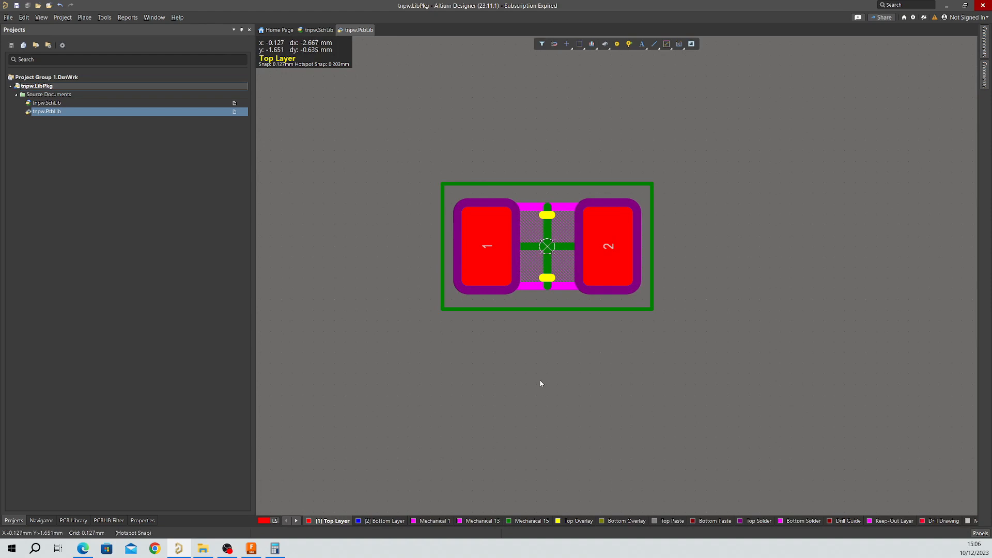
left_click(85, 19)
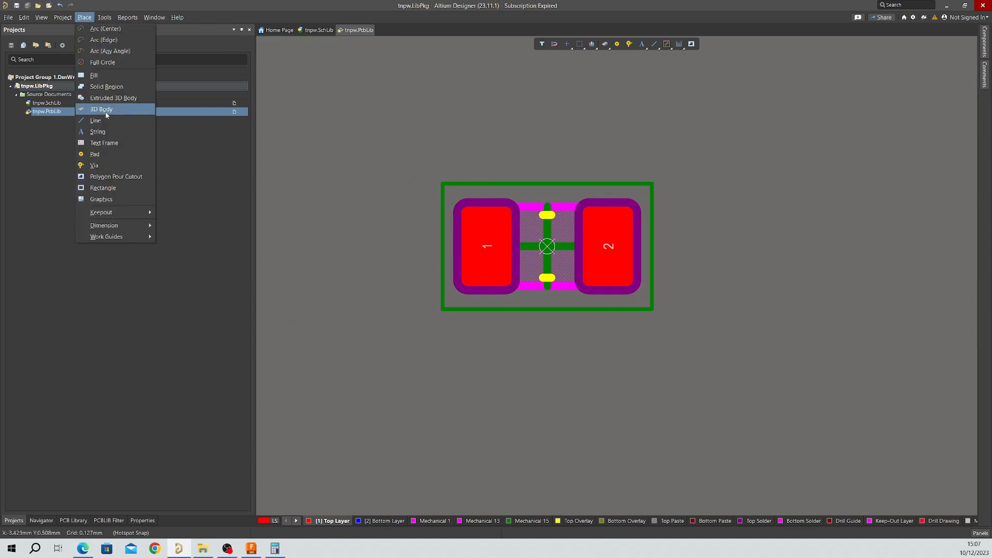
left_click(107, 114)
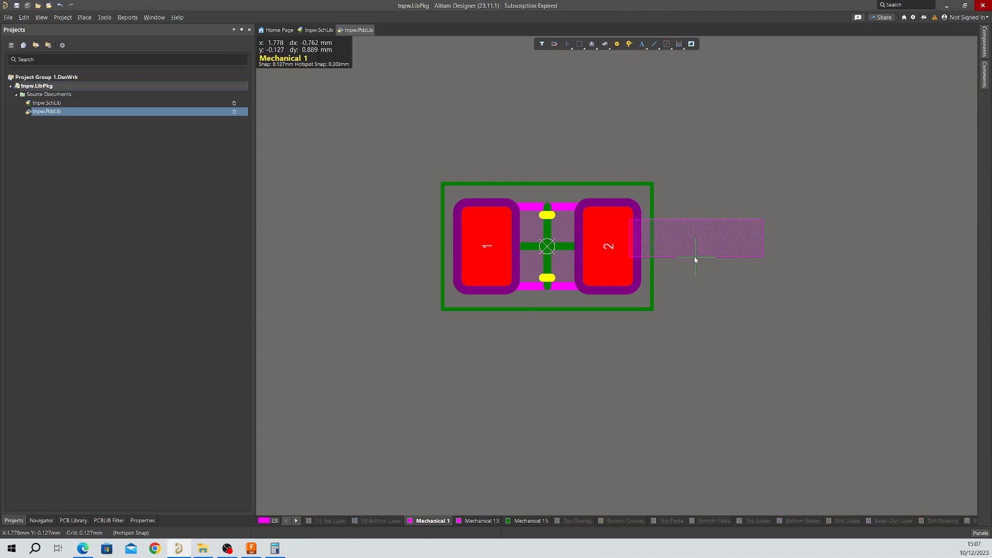
scroll(693, 256, "down", 2, "ctrl")
left_click(609, 128)
right_click(683, 168)
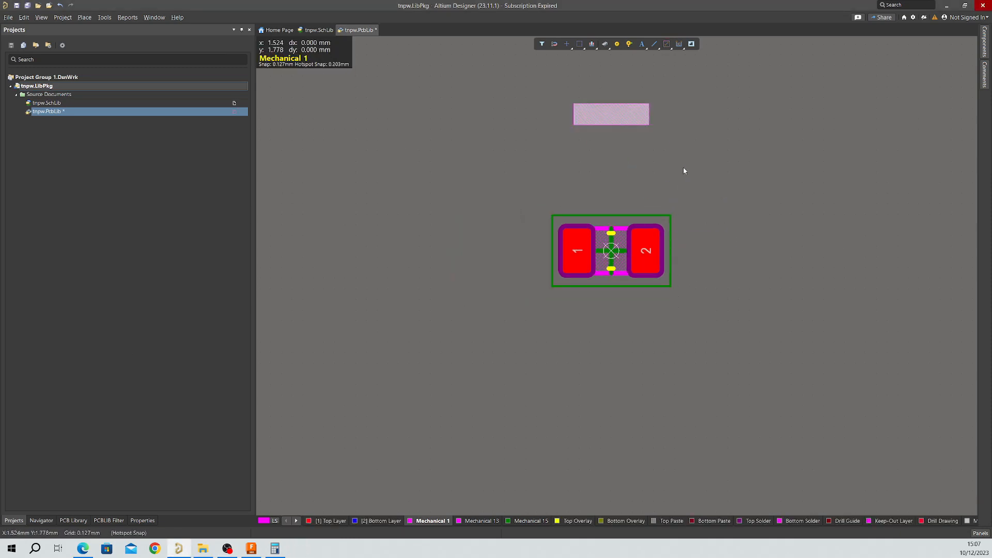
Set the X rotation of the placed TNPW0603 3D body to 90°
key("3")
right_click_drag(605, 111, 631, 236, "shift")
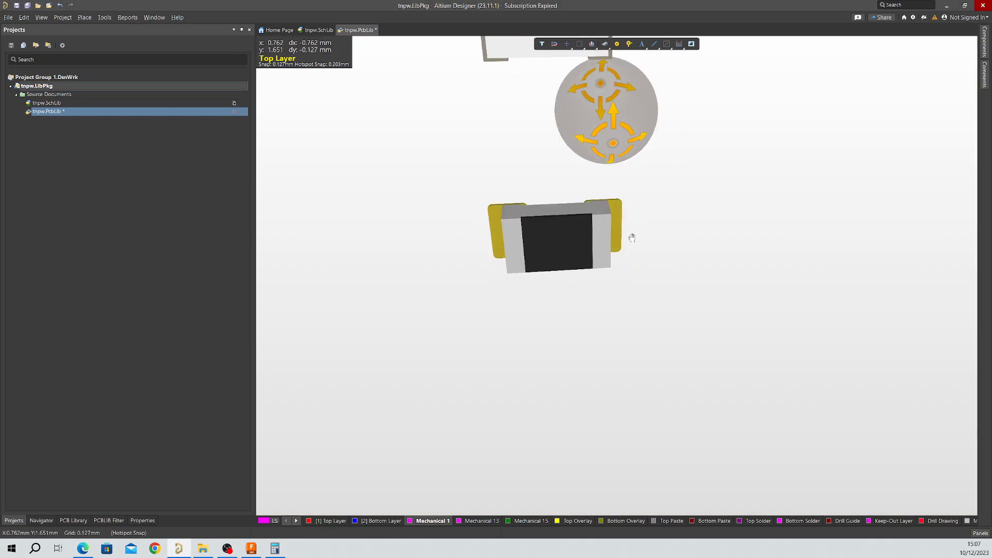
scroll(597, 135, "down", 2, "ctrl")
right_click_drag(590, 82, 663, 140, "shift")
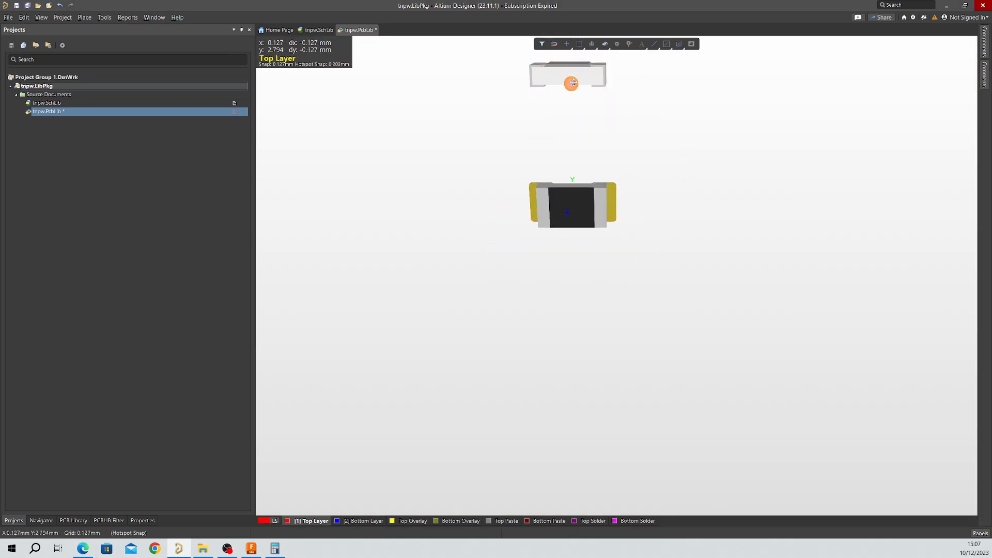
left_click(138, 521)
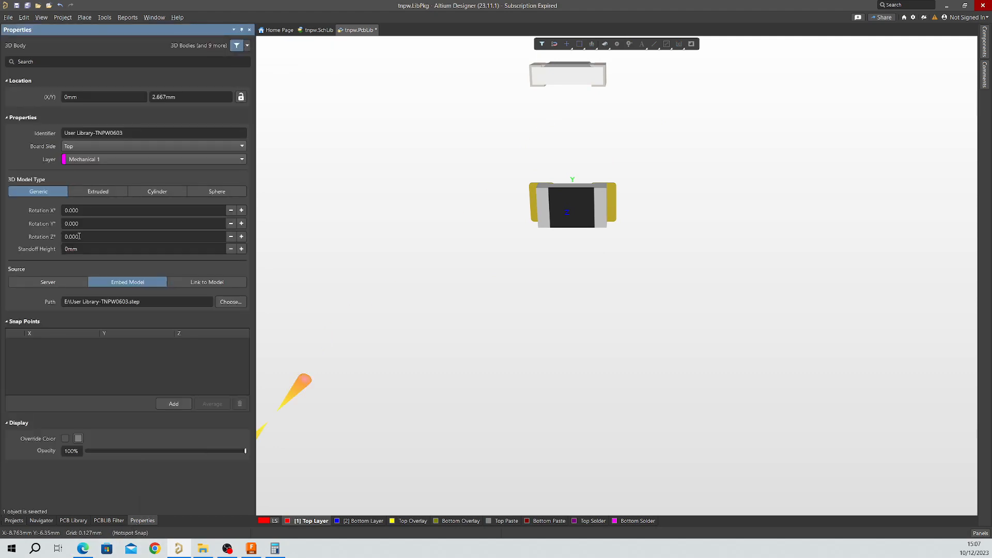
left_click(96, 212)
type("90")
key("Return")
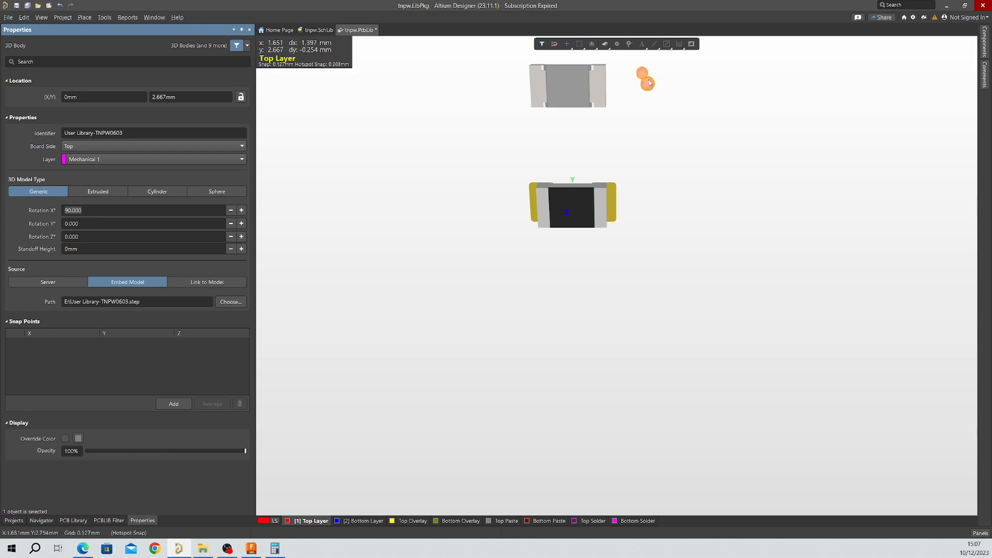
Move the TNPW0603 3D body closer to the footprint and view both from above
left_click_drag(574, 88, 573, 118)
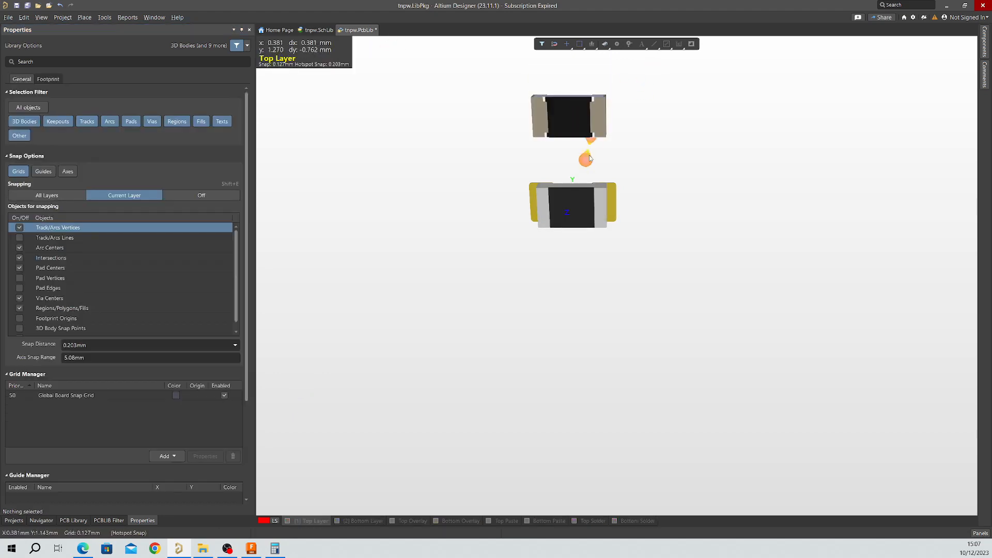
scroll(592, 146, "up", 3, "ctrl")
mouse_move(589, 129)
right_mouse_down("shift")
mouse_move(704, 5)
mouse_move(867, 174)
mouse_move(793, 441)
mouse_move(645, 99)
mouse_move(651, 175)
mouse_move(631, 201)
mouse_move(625, 245)
mouse_move(596, 231)
right_mouse_up("shift")
scroll(568, 308, "up", 3, "ctrl")
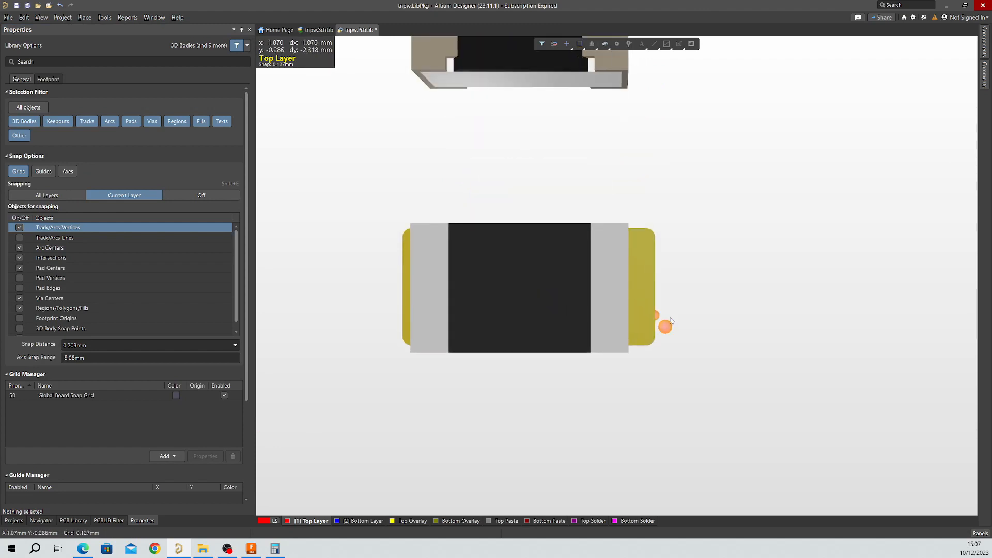
Move the TNPW0603 3D body close above the footprint's existing resistor body and compare the two in 3D
right_click_drag(664, 326, 712, 332)
scroll(631, 207, "down", 2, "ctrl")
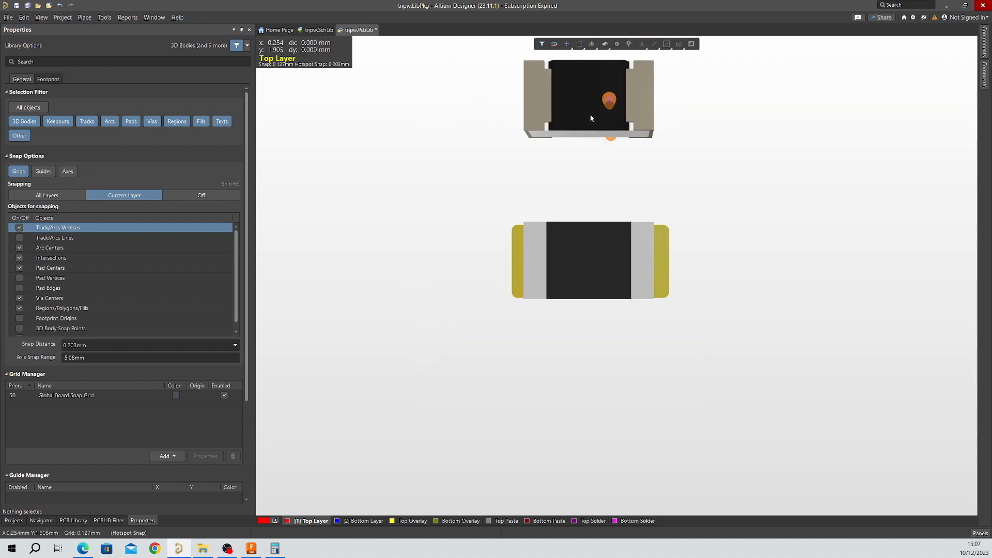
left_click_drag(590, 113, 598, 164)
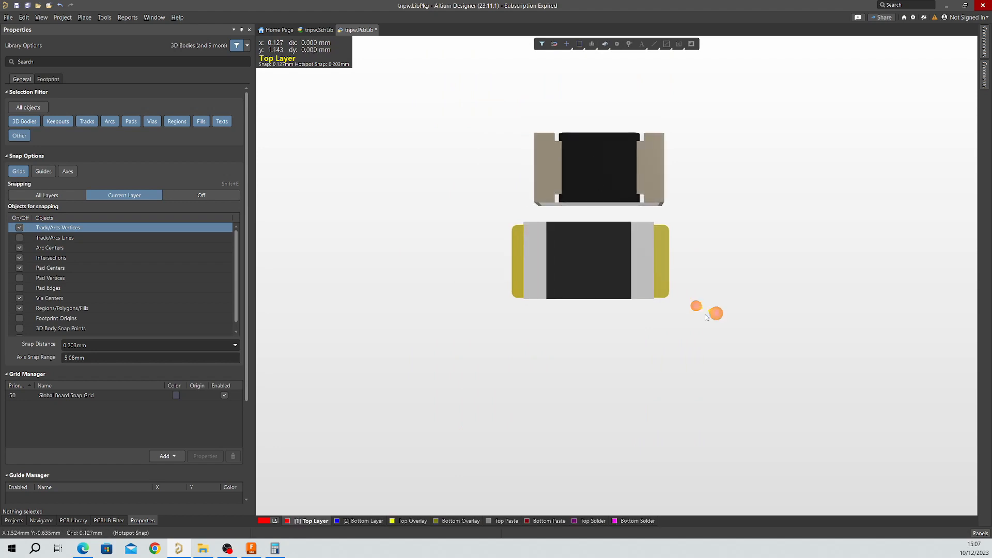
mouse_move(595, 177)
left_mouse_down()
mouse_move(588, 262)
mouse_move(577, 155)
left_mouse_up()
scroll(602, 266, "up", 6, "shift")
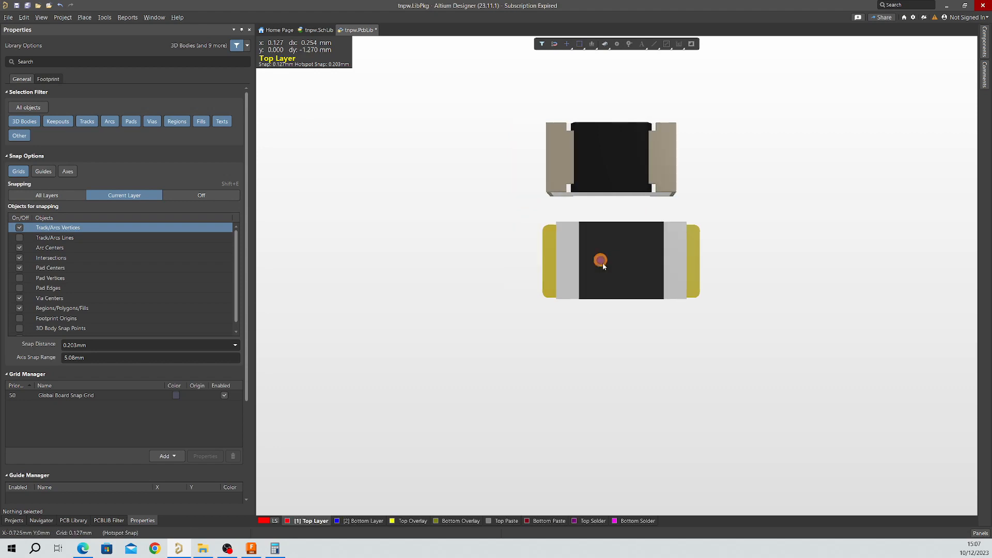
scroll(602, 266, "down", 5, "shift")
right_click_drag(650, 272, 611, 472, "shift")
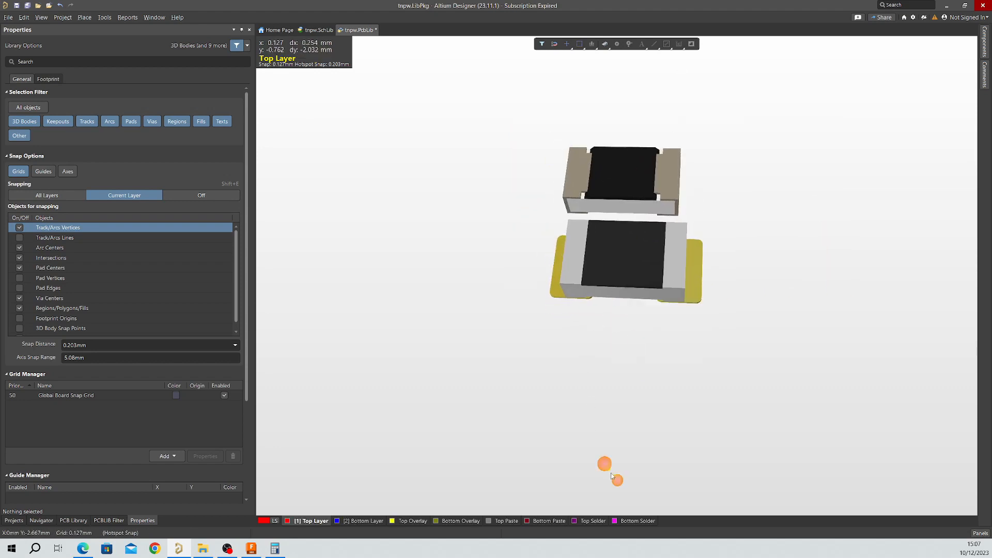
Delete the generic RESC1608X04N 3D body from the footprint and move the TNPW0603 body onto the pads
left_click(601, 263)
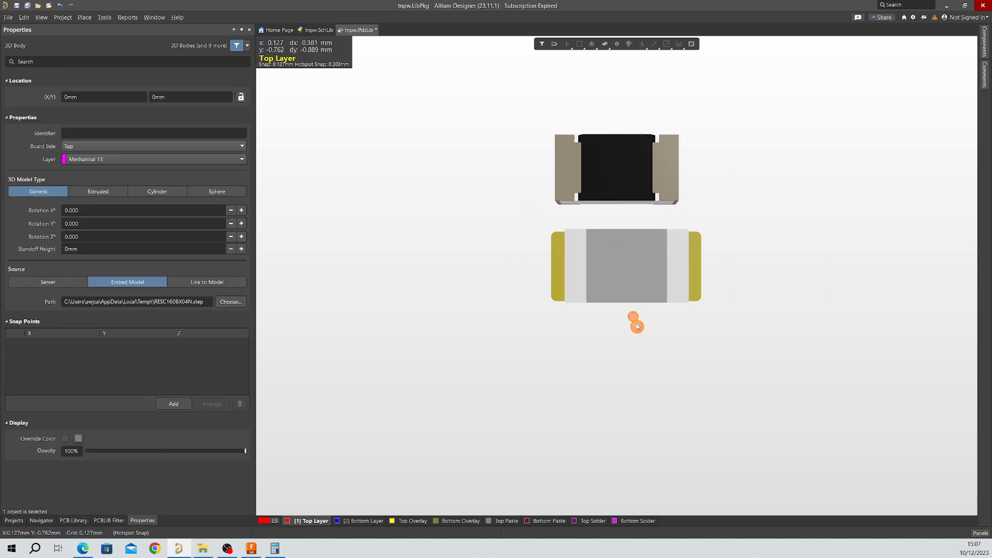
left_click(636, 326)
left_click_drag(635, 191, 626, 235)
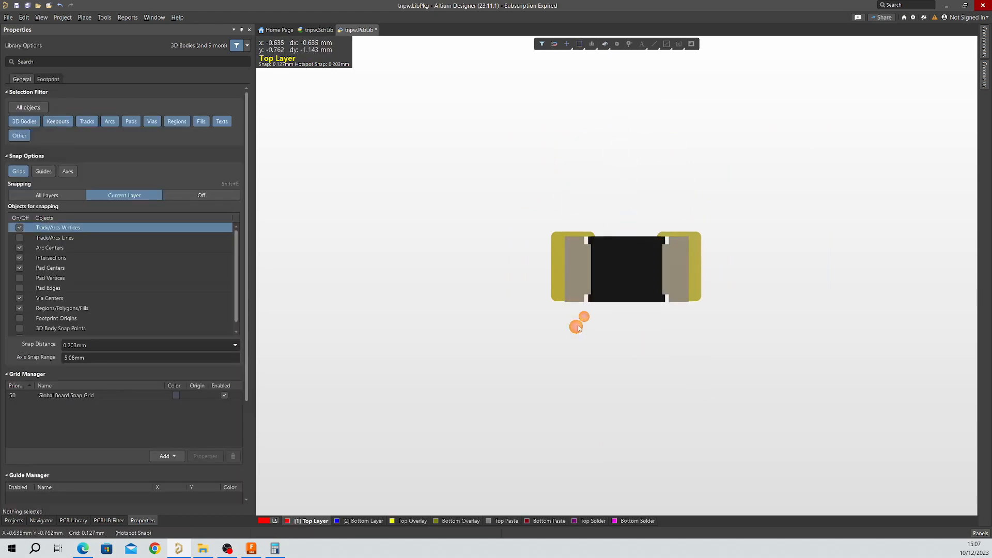
With a 1 mil snap grid in 2D, center the TNPW0603 body on the footprint origin and check it in 3D
key("2")
scroll(603, 283, "up", 5, "ctrl")
key("g")
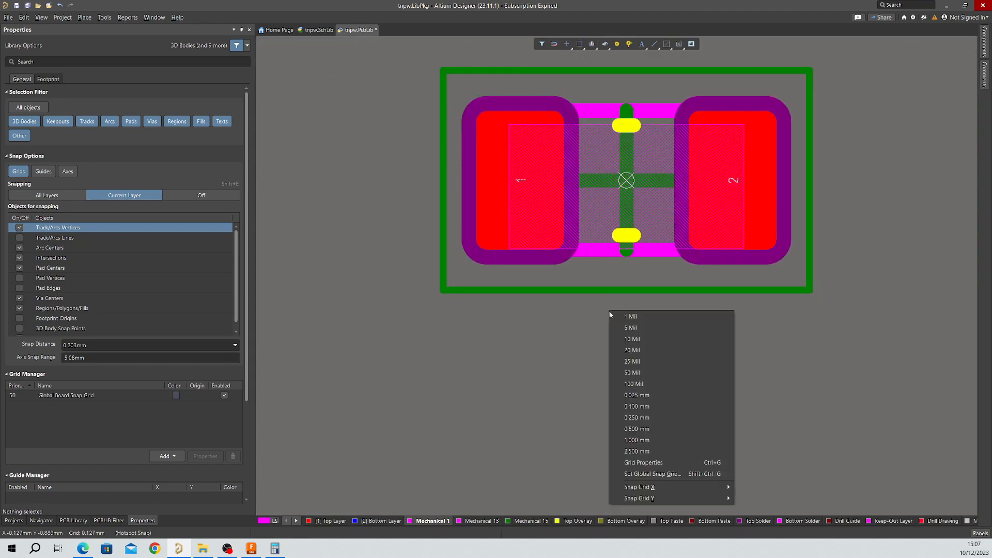
left_click(628, 316)
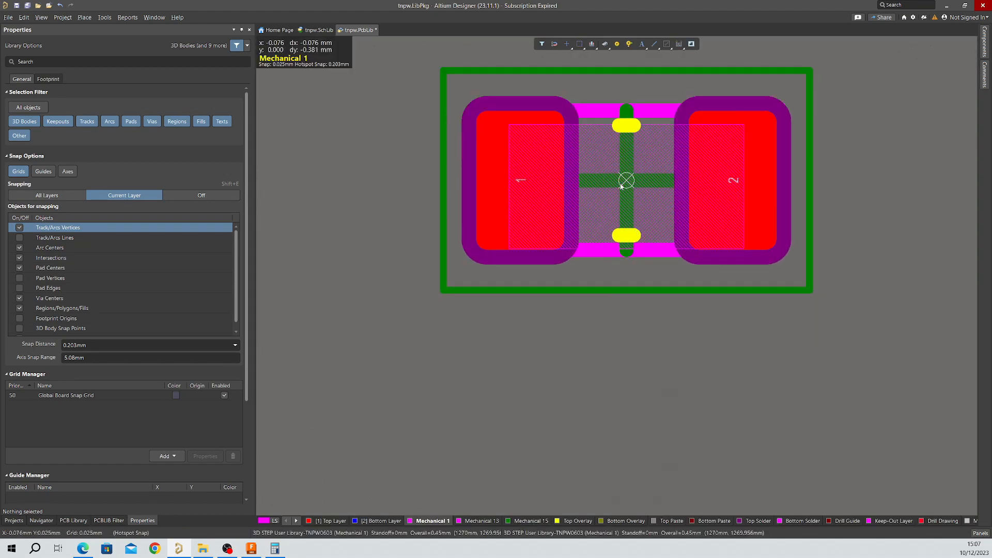
mouse_move(634, 191)
left_mouse_down()
mouse_move(627, 179)
mouse_move(635, 274)
mouse_move(626, 180)
left_mouse_up()
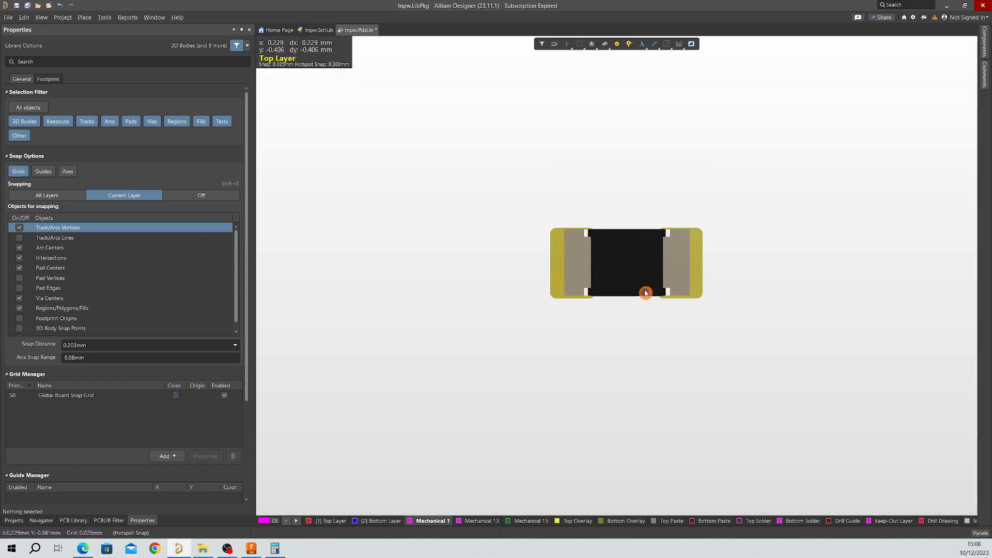
key("3")
right_click_drag(629, 312, 605, 239, "shift")
key("0")
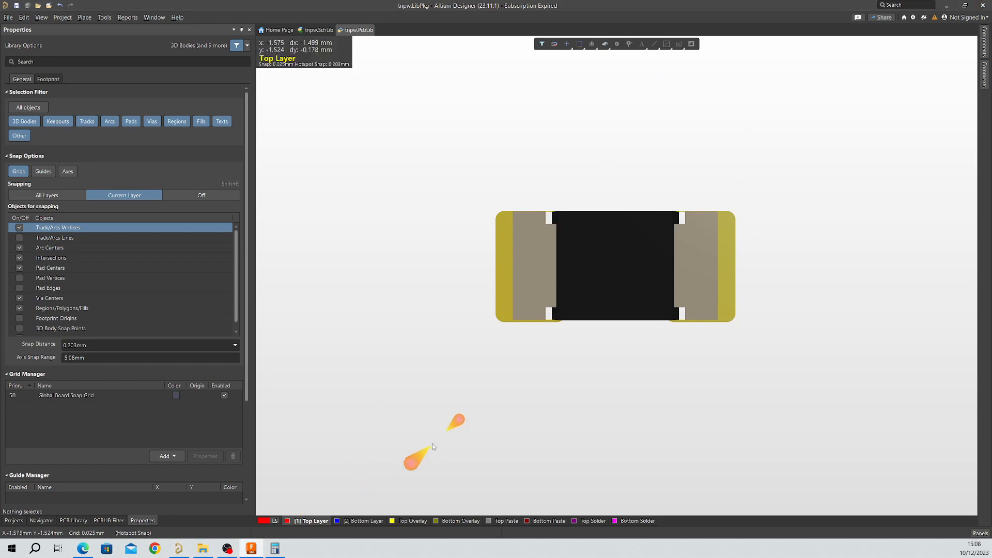
Switch to Fusion 360 and open User Library-TNPW0603.step from the APPS (E:) drive
left_click_drag(0, 320, 682, 5)
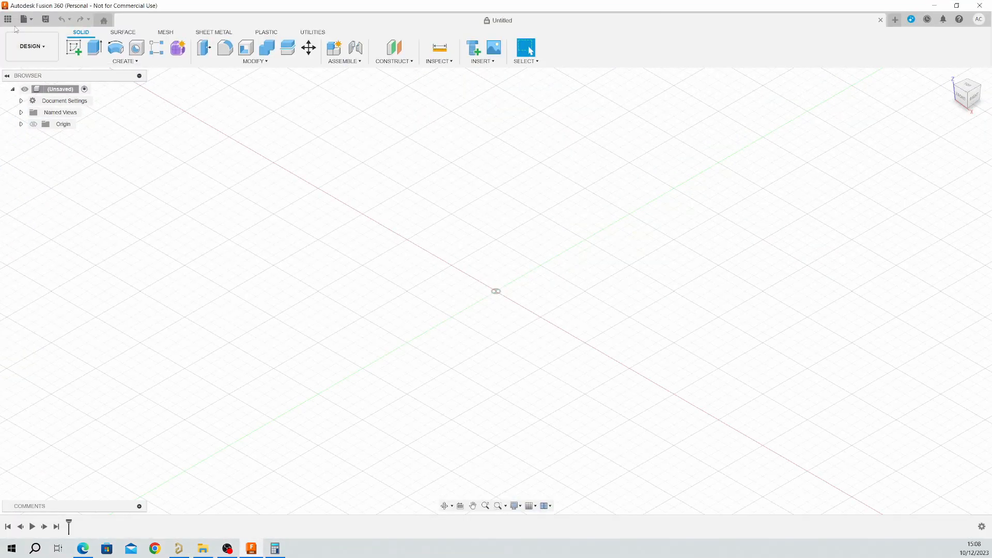
left_click(31, 23)
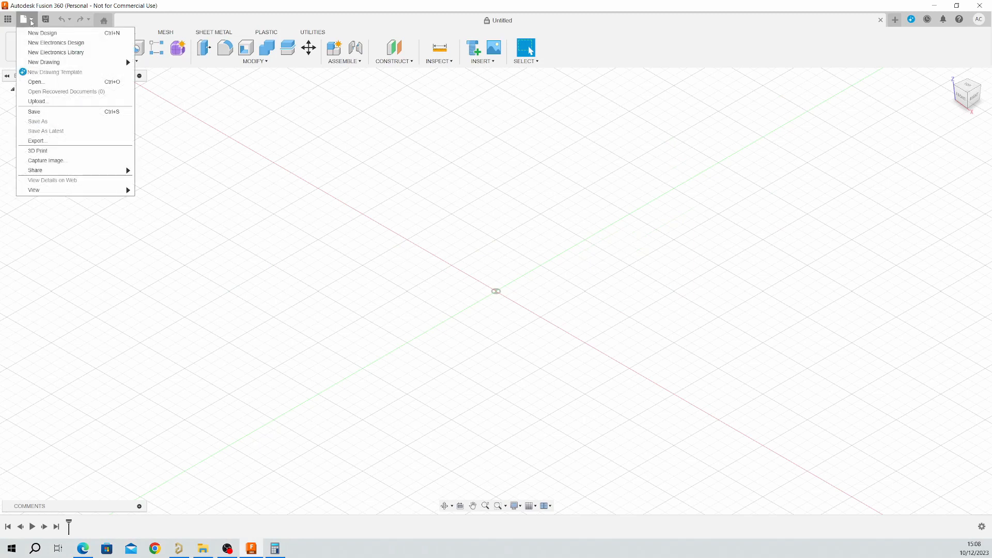
left_click(31, 91)
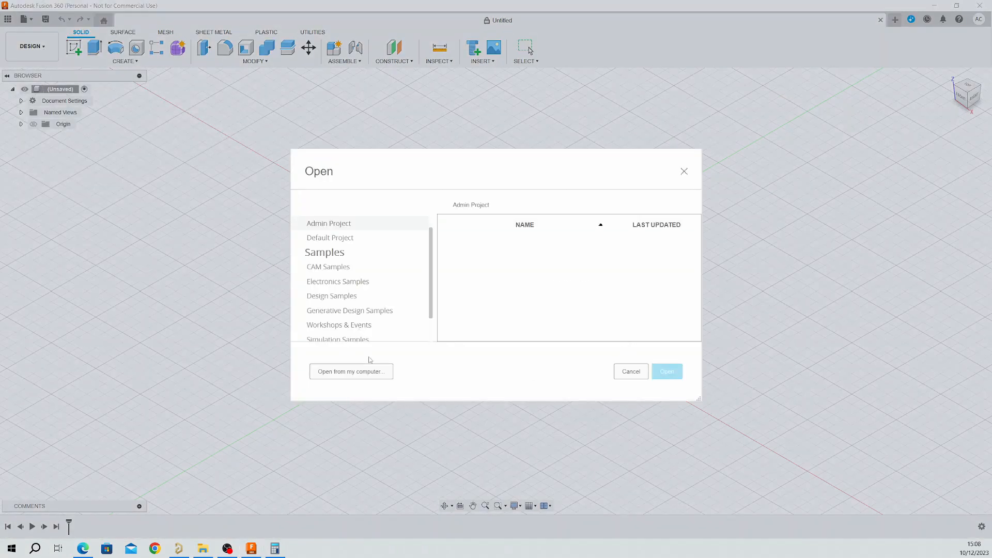
left_click(370, 370)
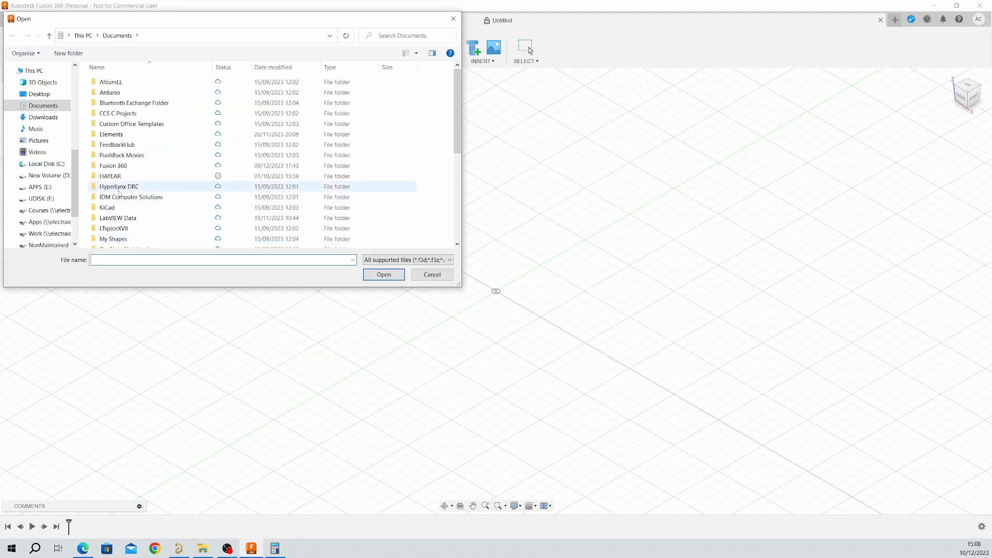
left_click(47, 187)
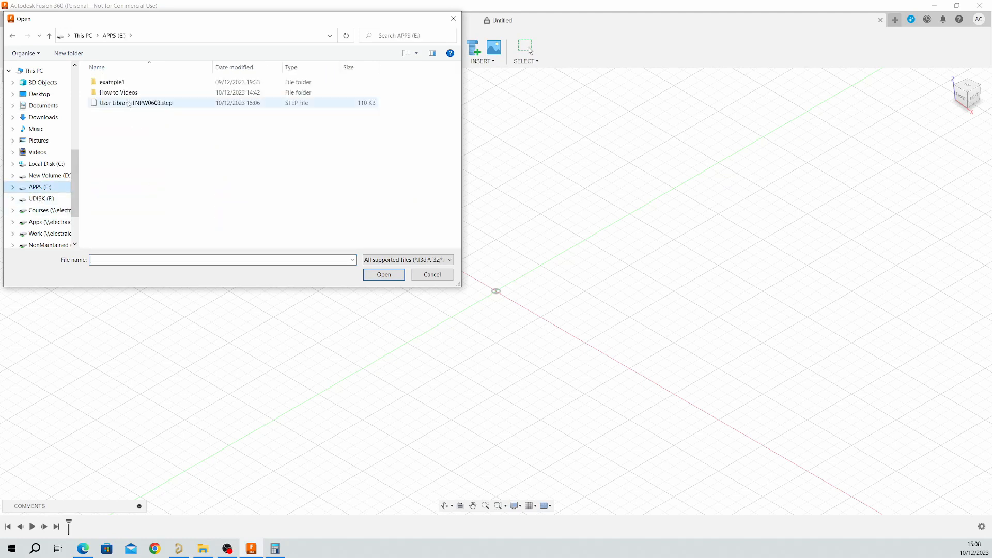
left_click(128, 104)
left_click(373, 277)
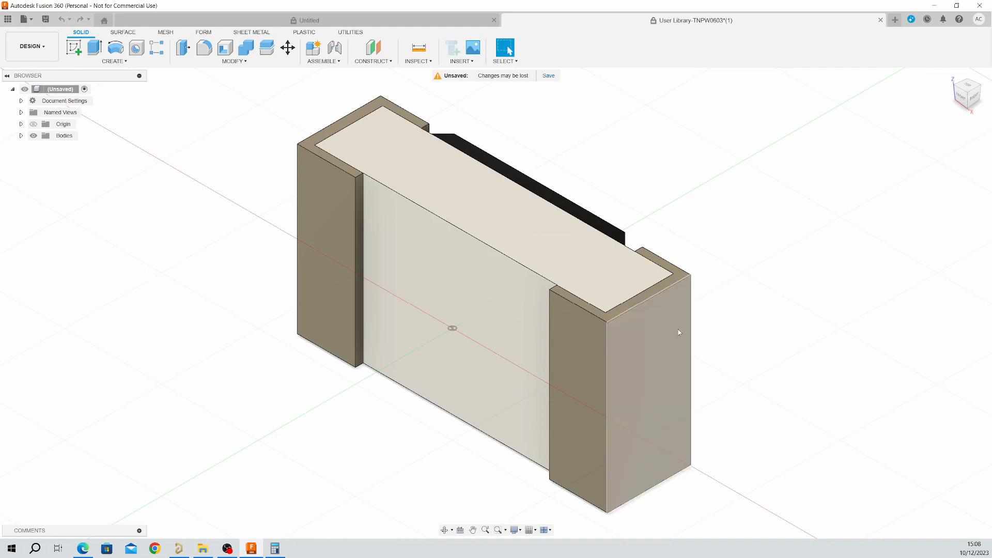
Turn the resistor model to its back side and look at the appearance options for its black face
left_click(970, 95)
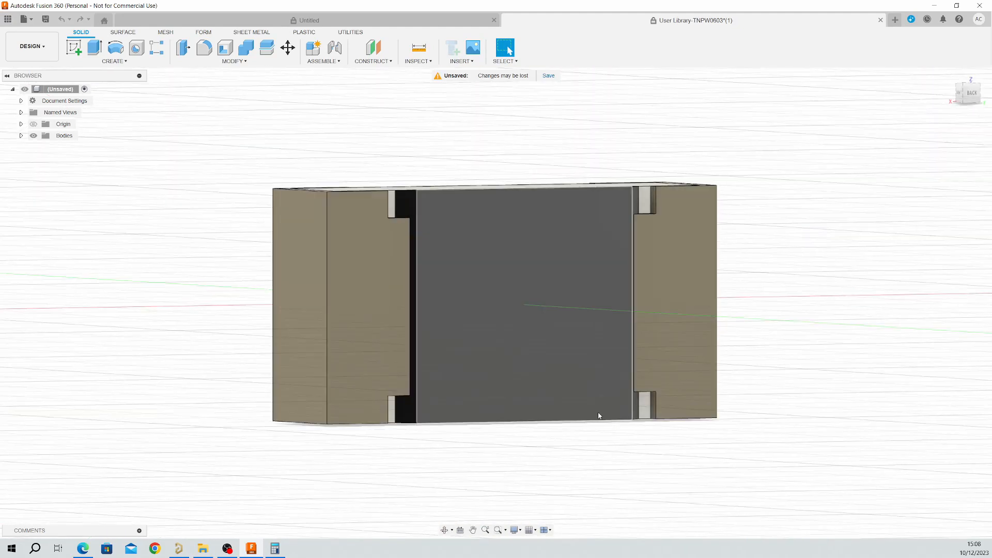
left_click(597, 417)
right_click(597, 416)
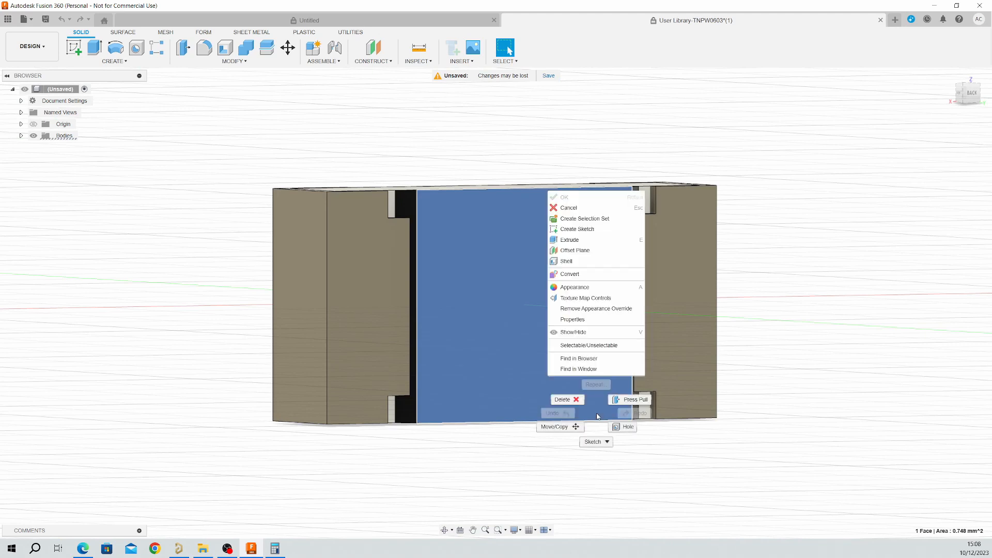
left_click(579, 289)
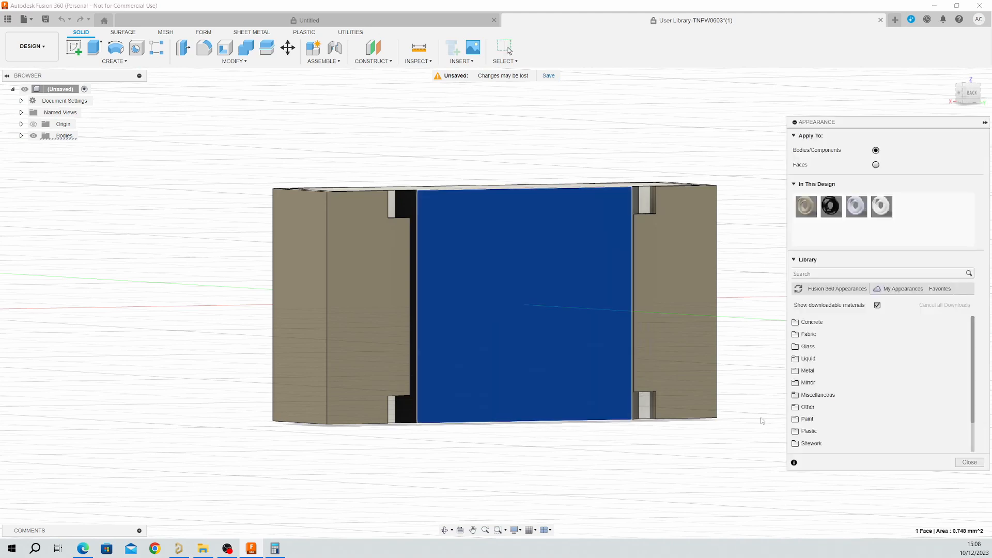
scroll(848, 415, "down", 1)
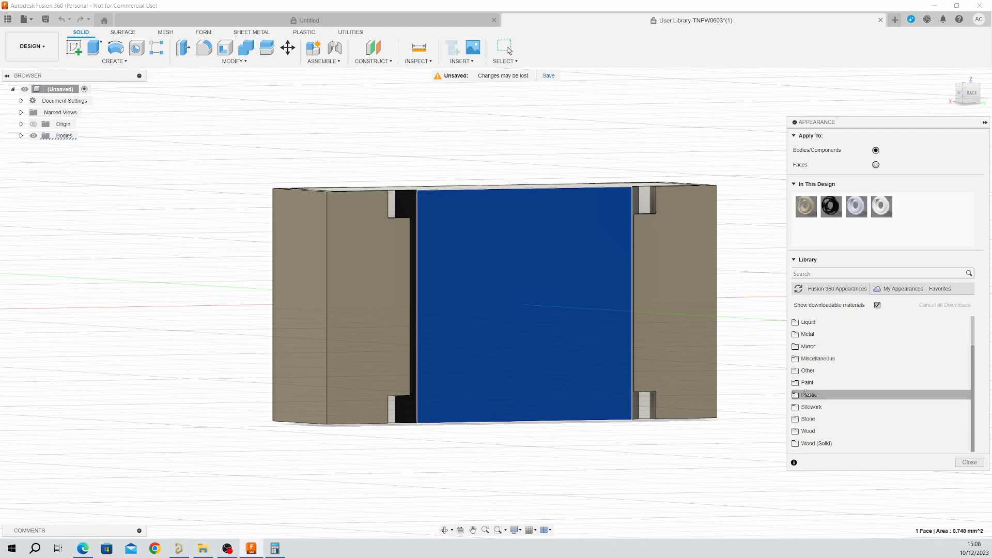
key("Escape")
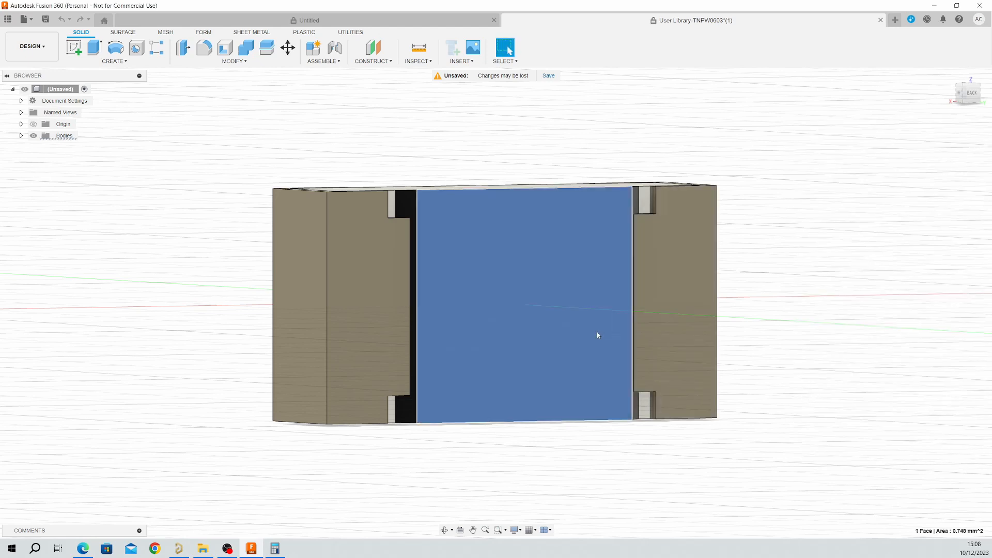
Look through the Plastic and glossy Paint appearances available for the resistor's black body
right_click(538, 246)
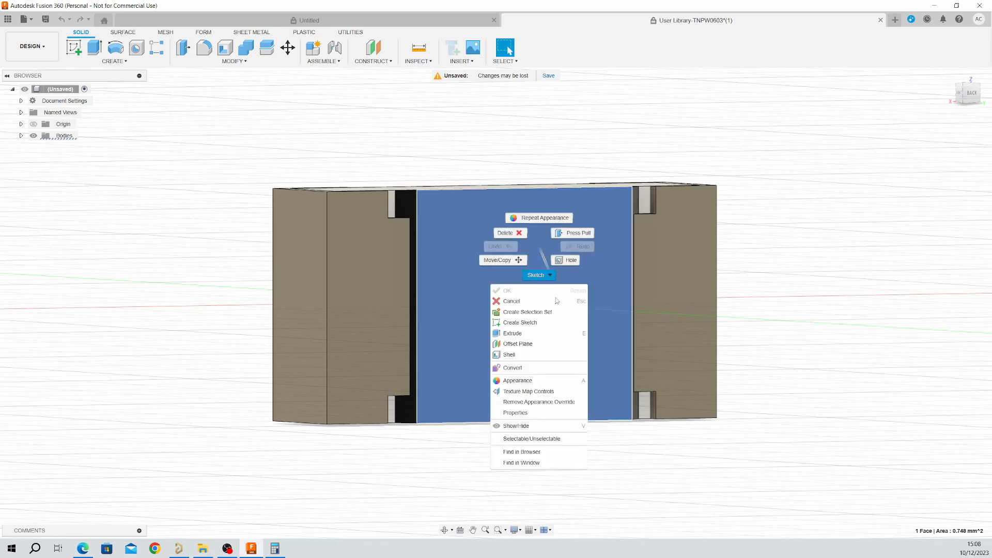
left_click(568, 384)
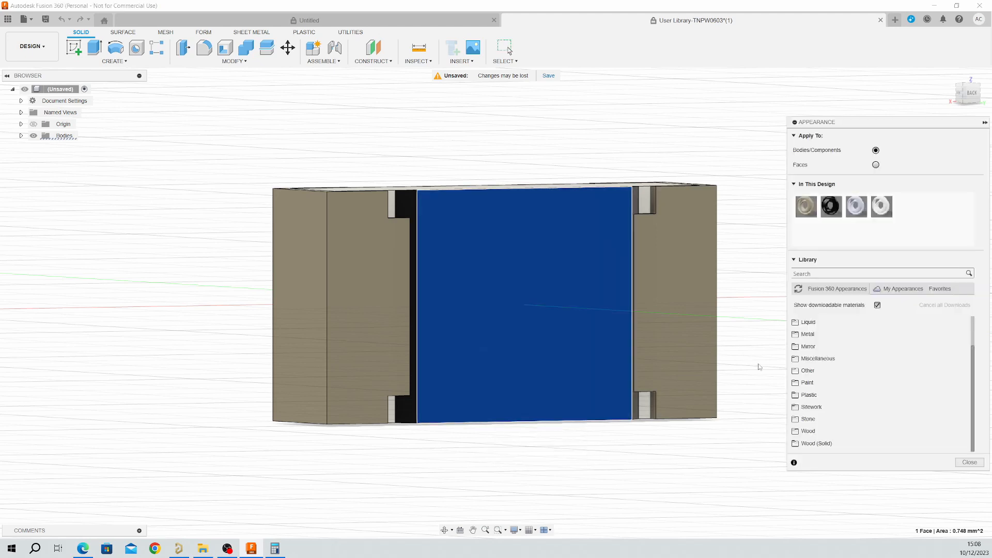
left_click(809, 395)
scroll(816, 400, "down", 10)
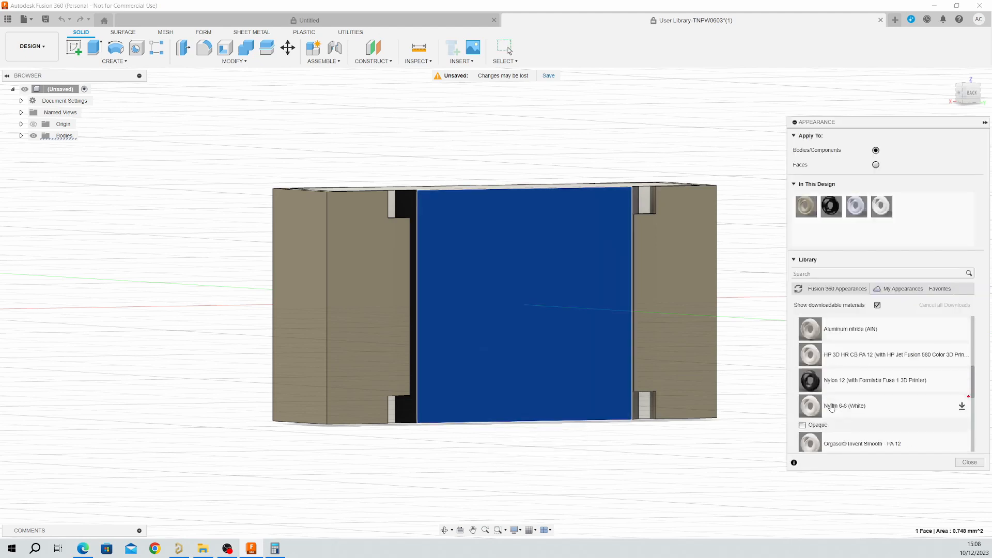
scroll(831, 408, "up", 3)
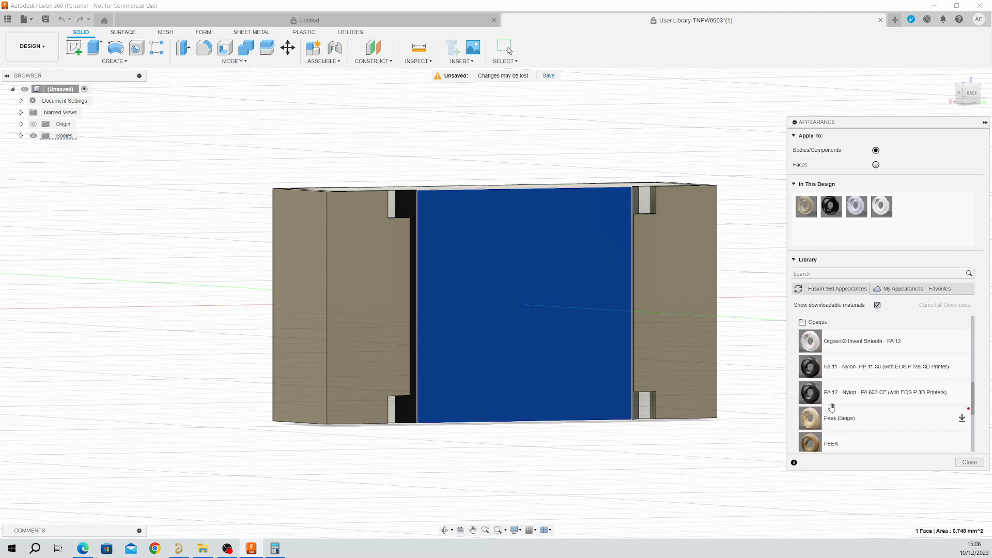
scroll(831, 407, "up", 5)
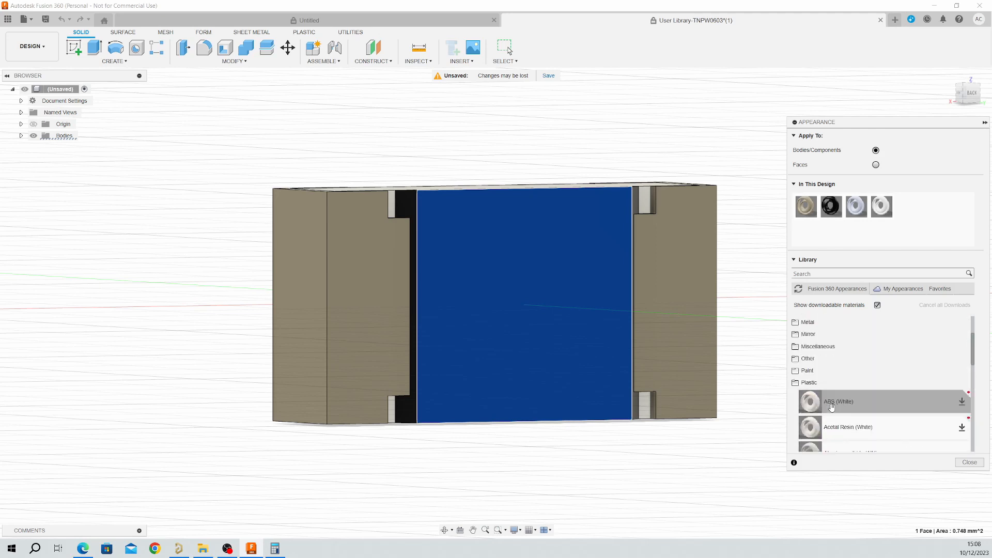
left_click(806, 371)
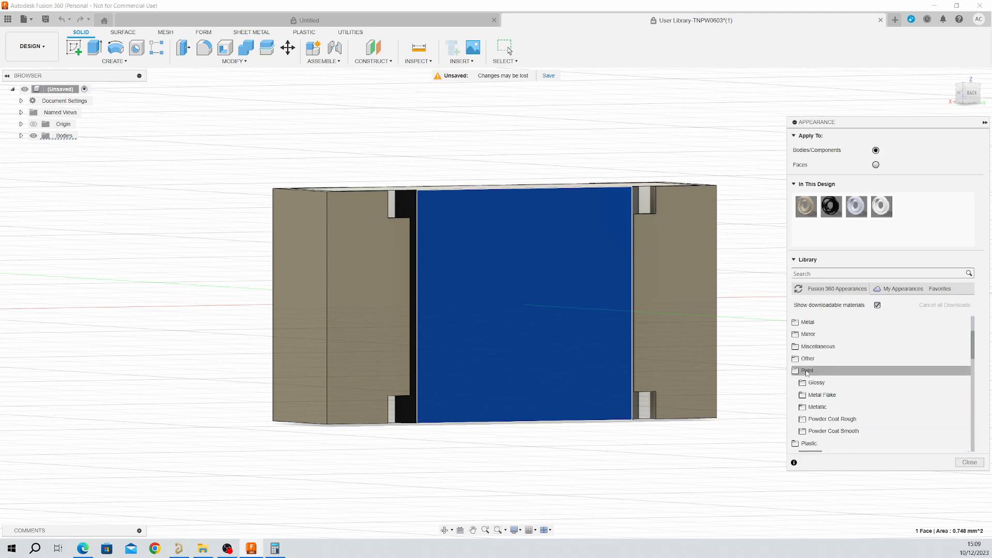
left_click(832, 387)
scroll(826, 392, "down", 2)
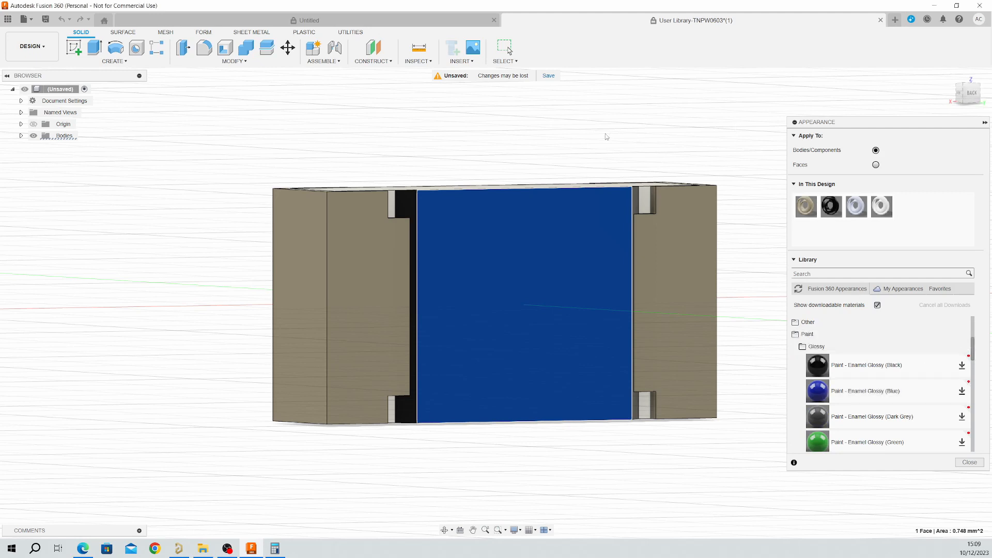
Export the resistor model as a STEP file named User Library-TNPW0603-Blue to the APPS (E:) drive
left_click(32, 20)
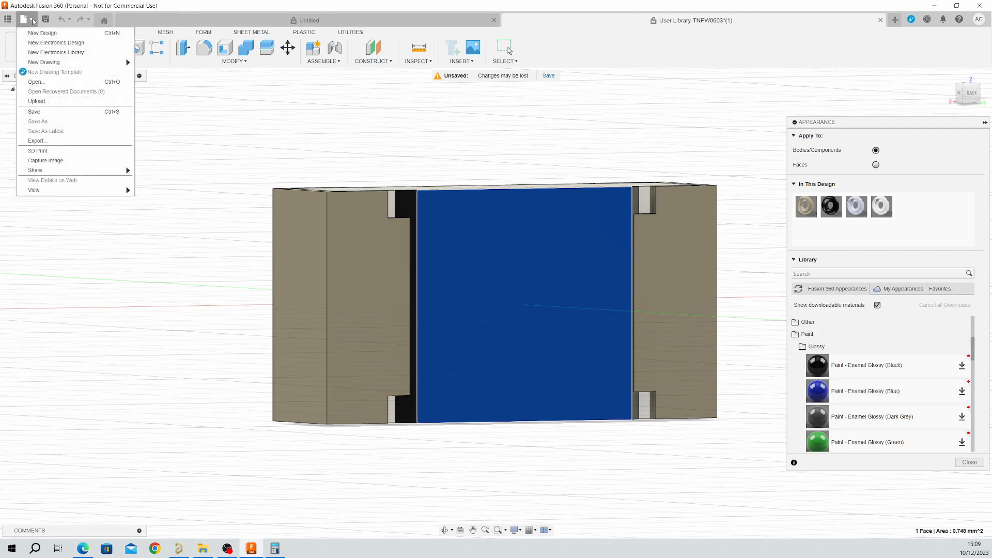
left_click(38, 140)
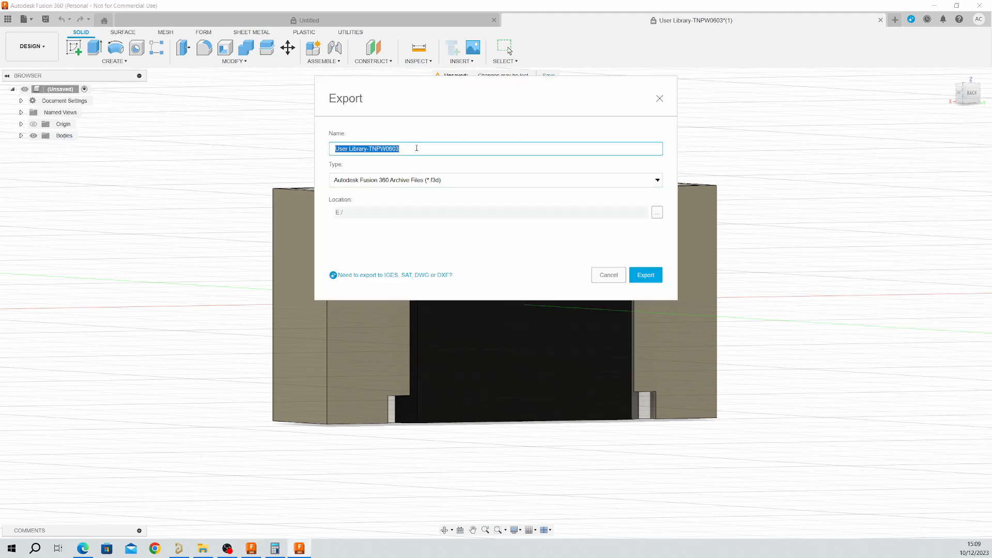
left_click(416, 147)
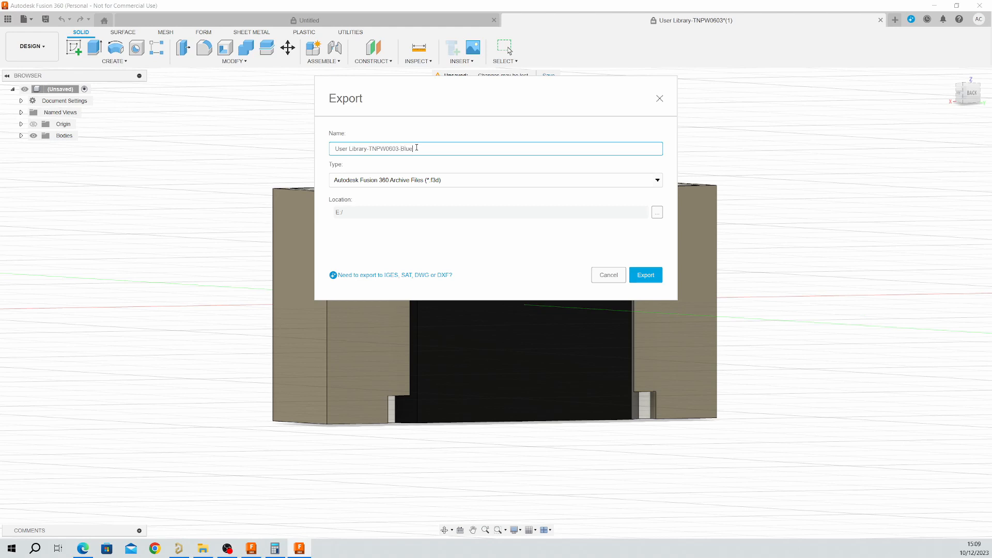
left_click(657, 180)
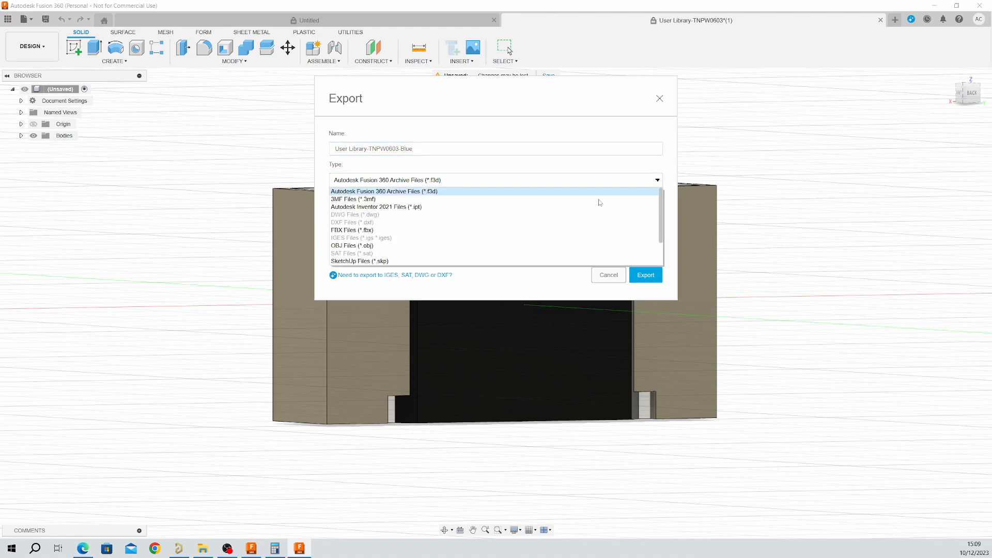
scroll(440, 234, "down", 2)
left_click(397, 246)
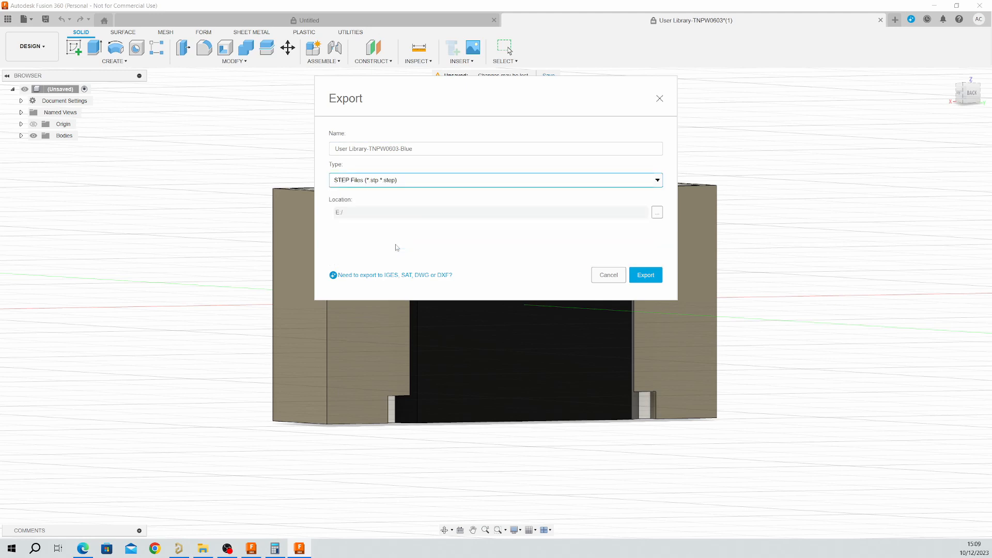
left_click(656, 211)
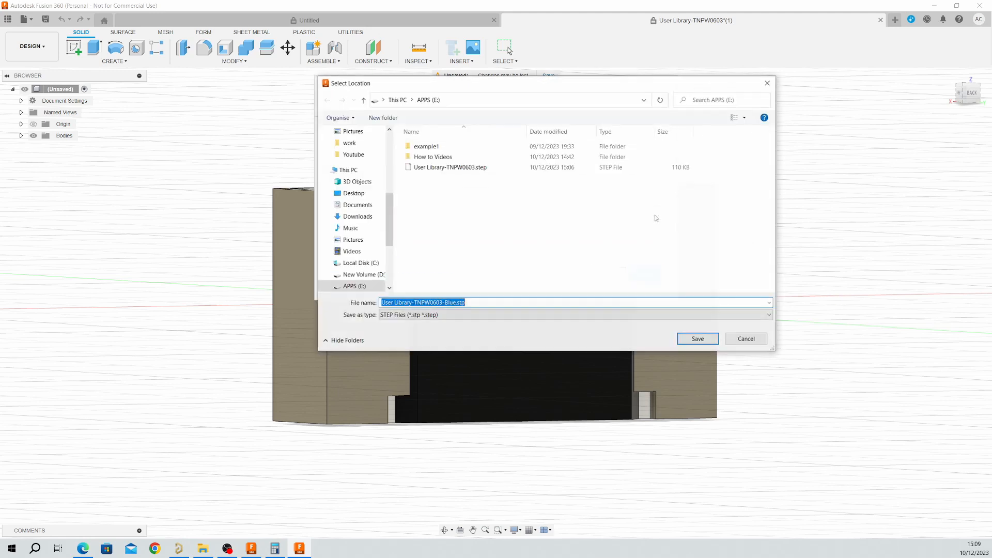
left_click(697, 338)
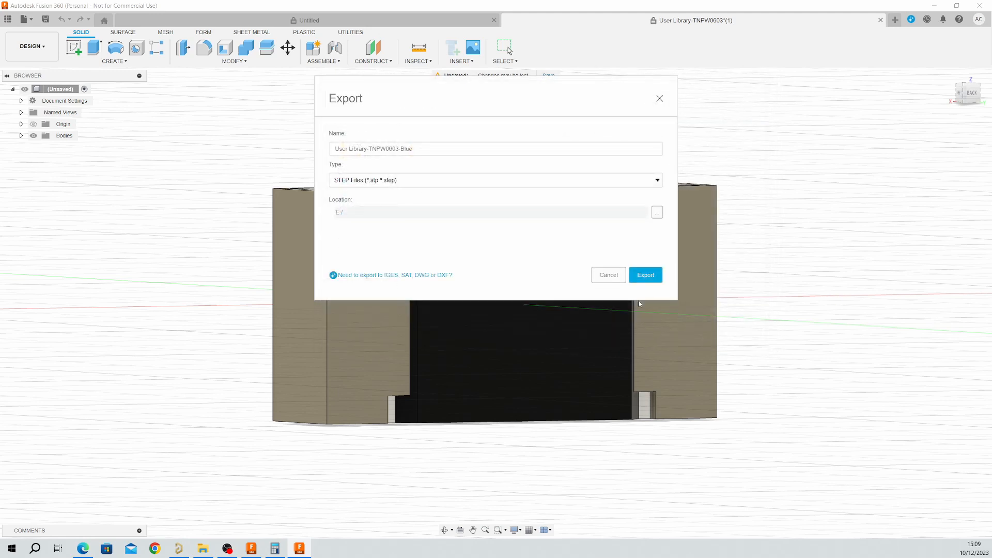
left_click(642, 276)
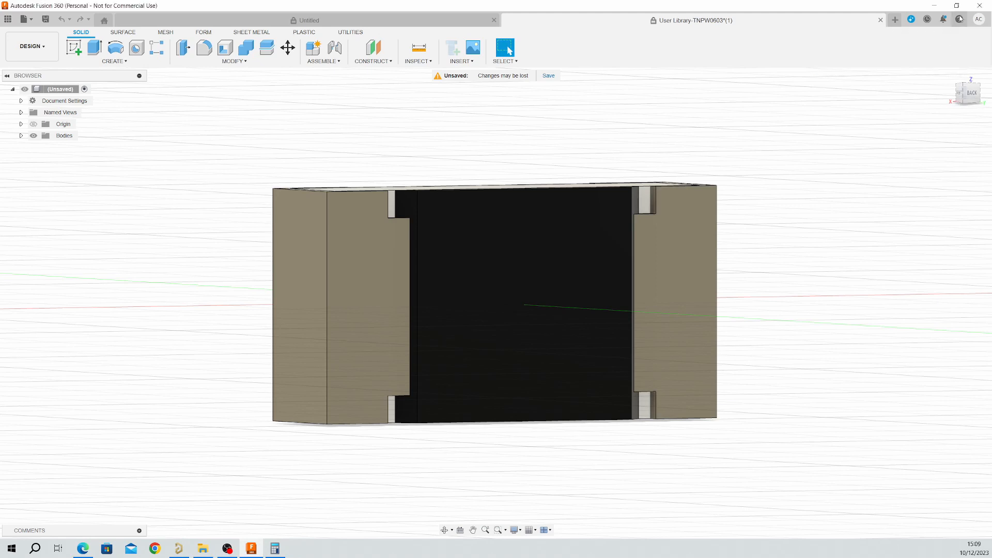
Switch to Altium Designer and replace the 0603 footprint's embedded 3D body model with User Library-TNPW0603-Blue.step in the 2D view
left_click(933, 4)
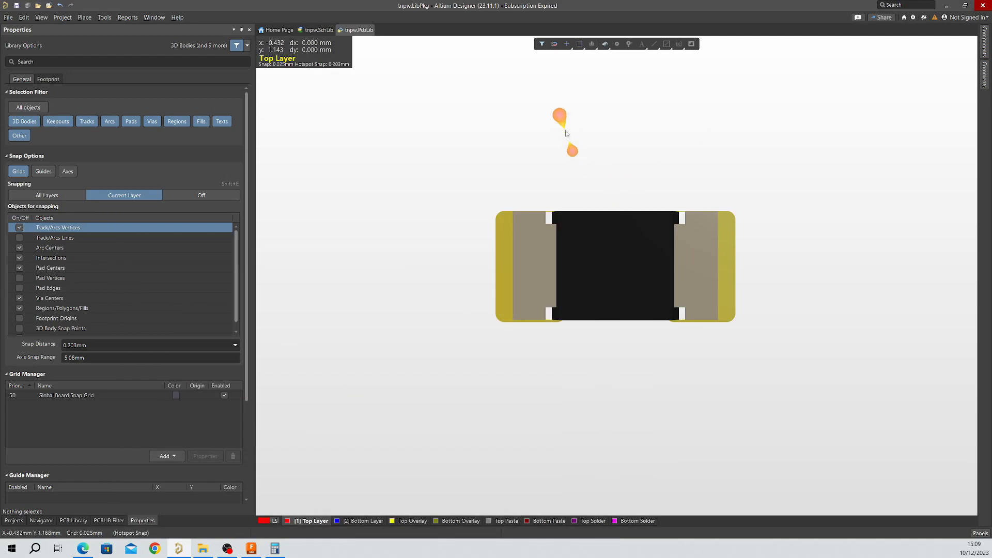
scroll(423, 216, "down", 4, "ctrl")
right_click_drag(516, 290, 567, 366)
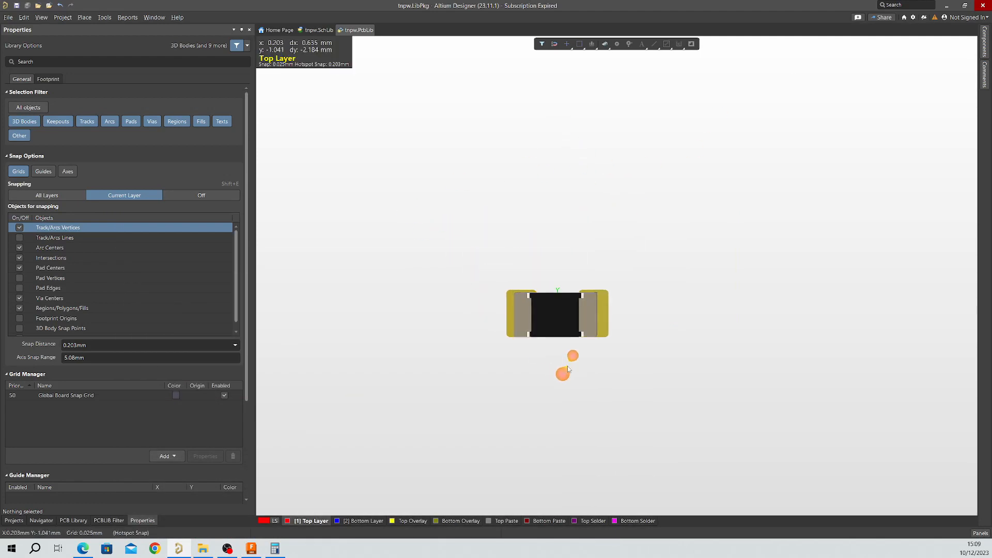
key("2")
scroll(568, 368, "up", 3, "ctrl")
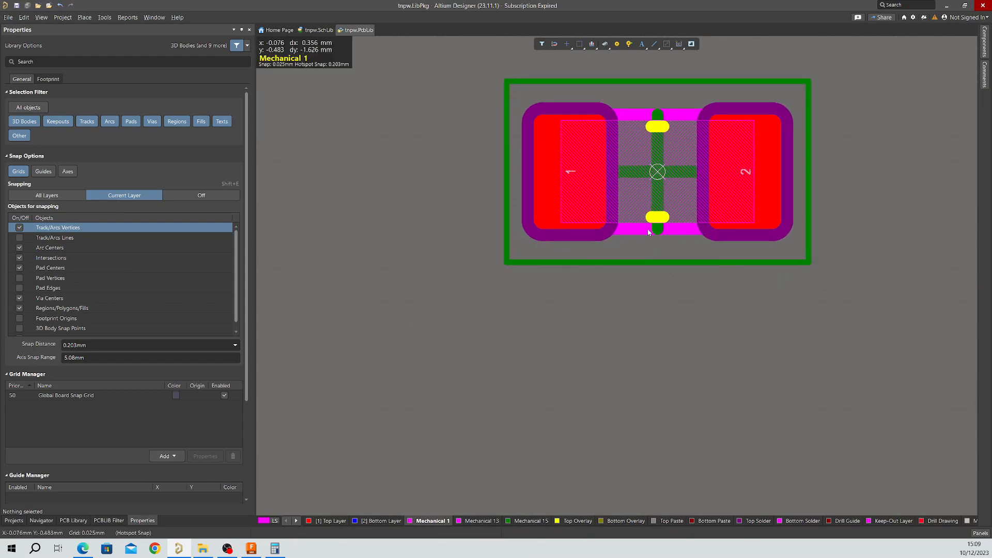
left_click(675, 180)
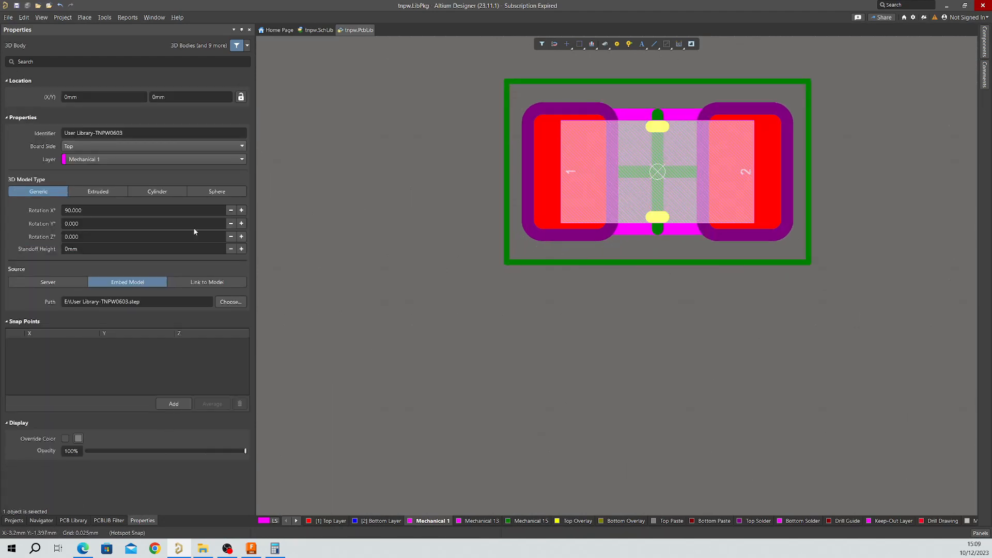
left_click(224, 305)
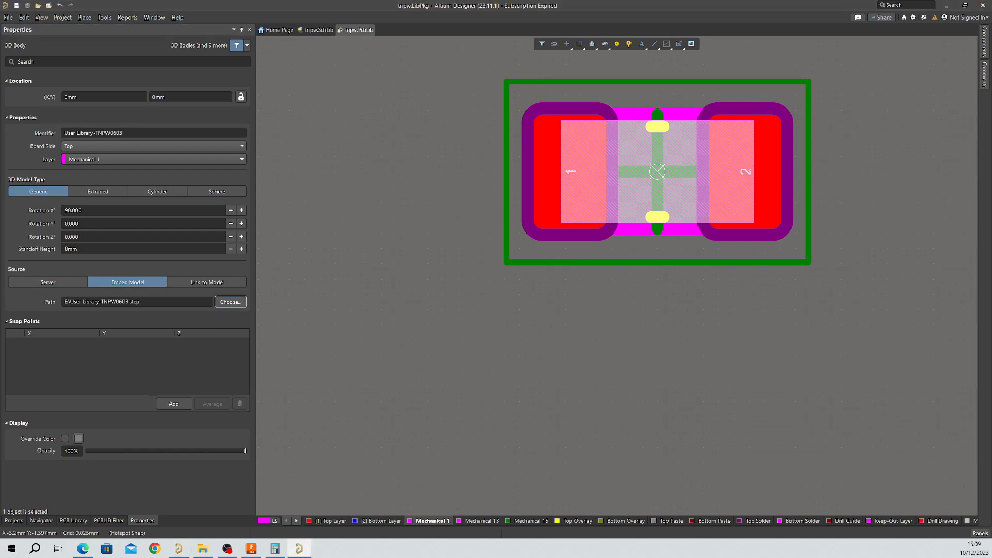
left_click(427, 351)
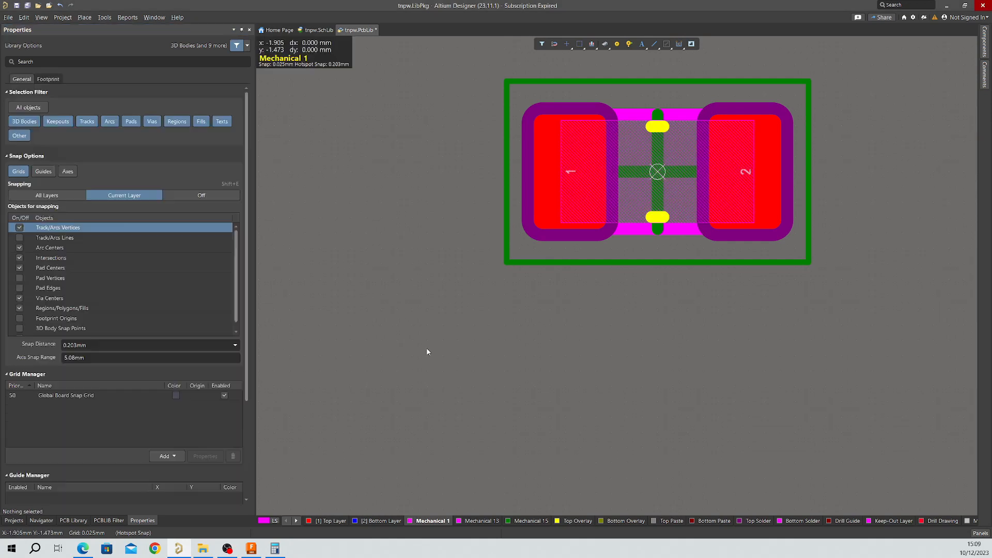
Check the replaced resistor body on the footprint in 3D and inspect its properties
scroll(427, 352, "down", 3)
scroll(427, 352, "down", 3, "ctrl")
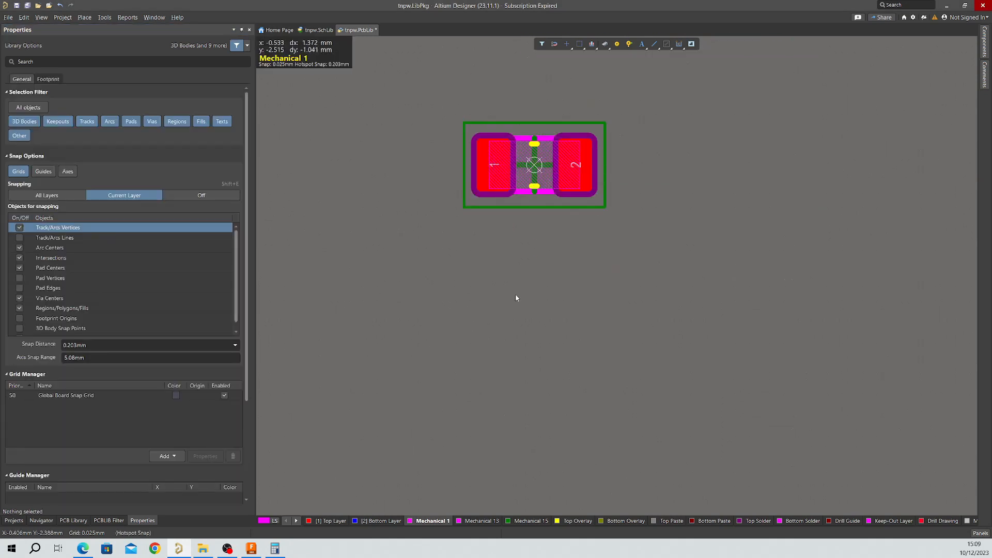
right_click_drag(515, 296, 517, 379)
key("3")
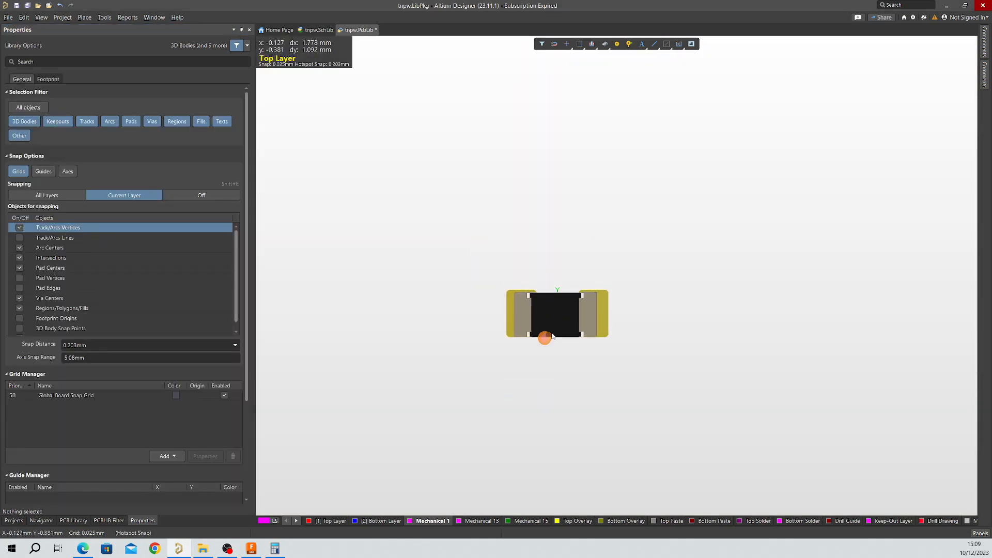
scroll(543, 336, "up", 2, "ctrl")
left_click(549, 331)
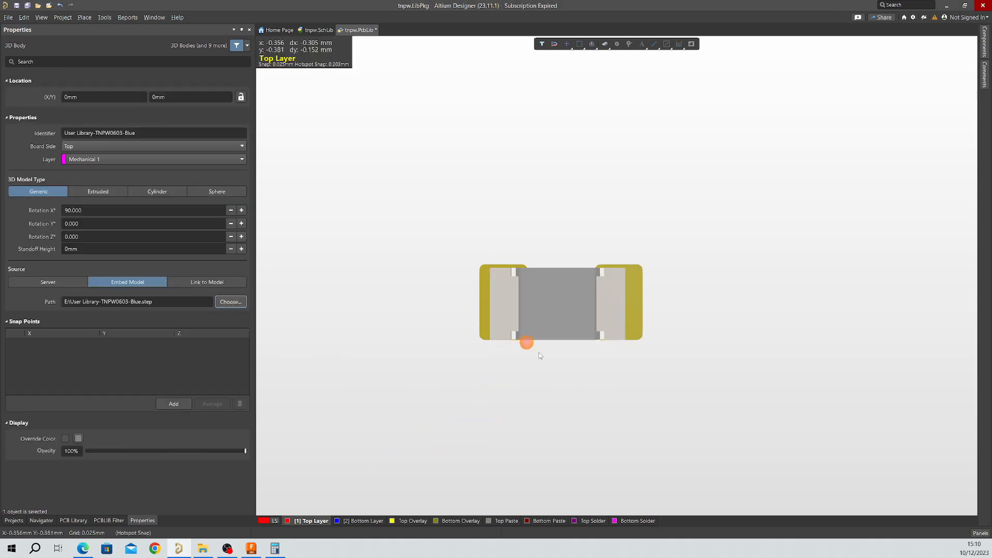
left_click(567, 438)
Switch to Fusion 360 and apply the Paint - Enamel Glossy (Blue) appearance to the resistor's black body
left_click(251, 548)
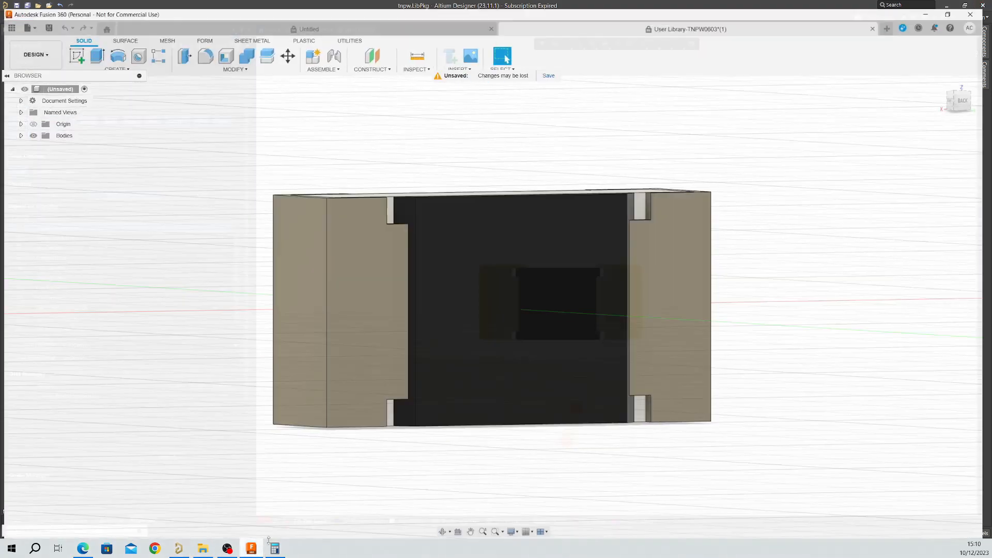
left_click(565, 372)
scroll(562, 373, "up", 5)
scroll(562, 373, "down", 6)
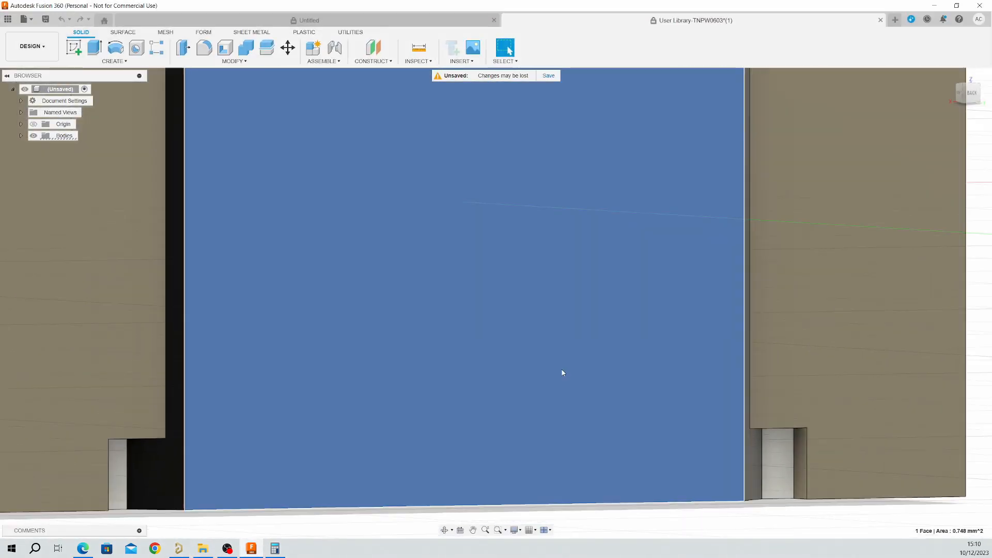
left_click(765, 366)
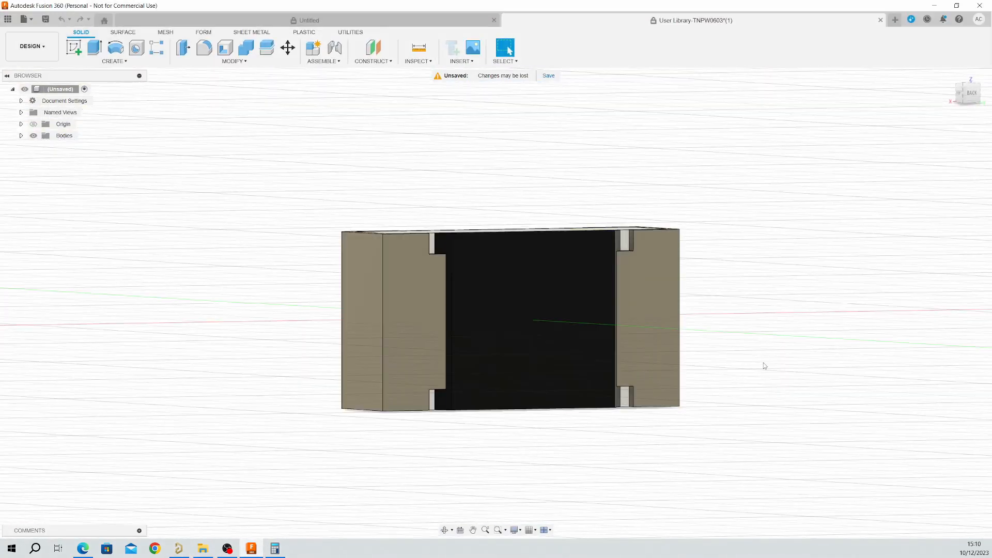
left_click(582, 356)
right_click(582, 356)
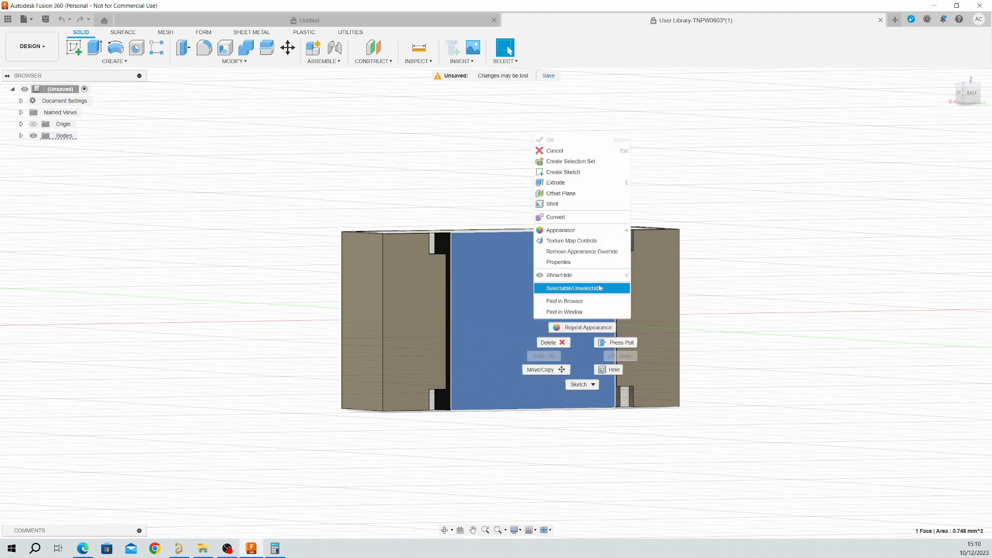
left_click(581, 241)
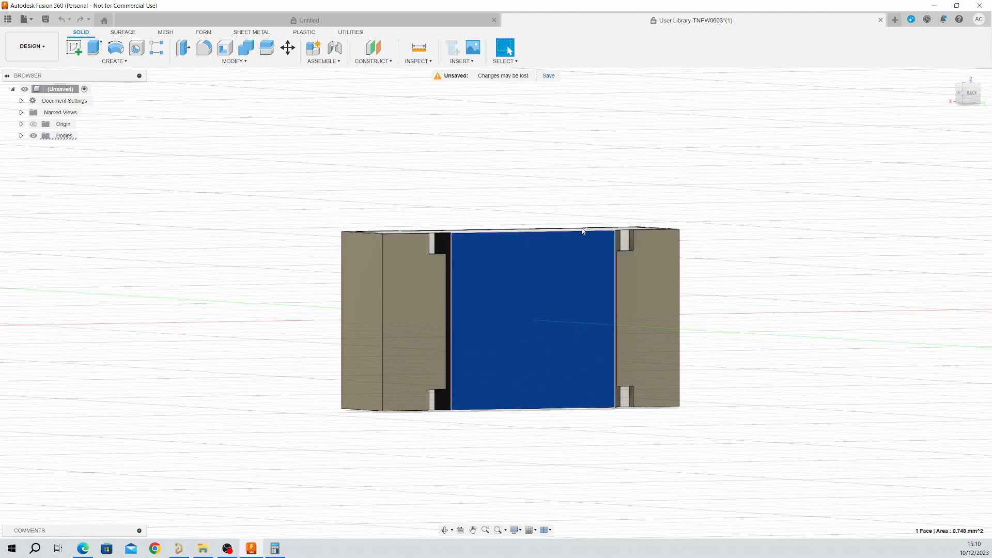
key("a")
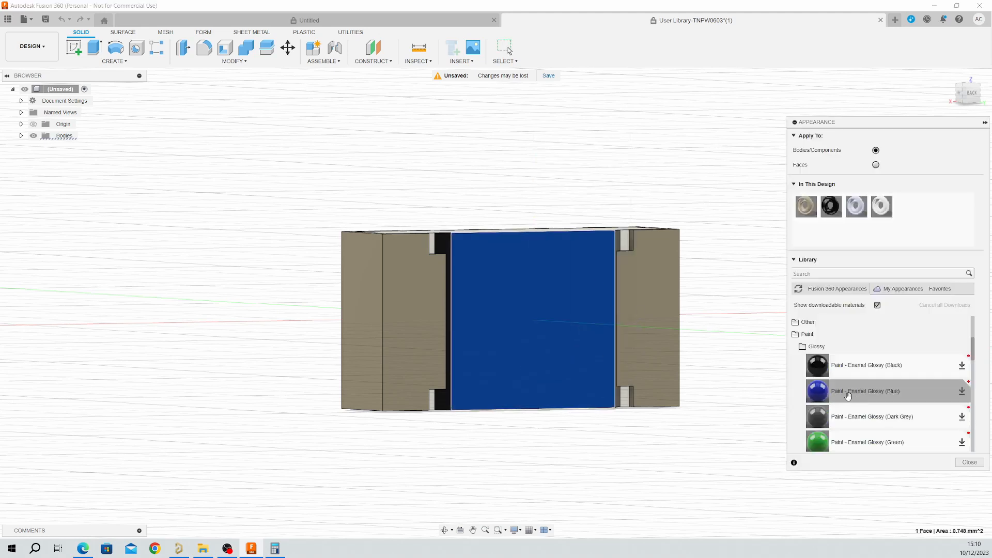
mouse_move(847, 395)
left_mouse_down()
mouse_move(572, 376)
mouse_move(519, 326)
left_mouse_up()
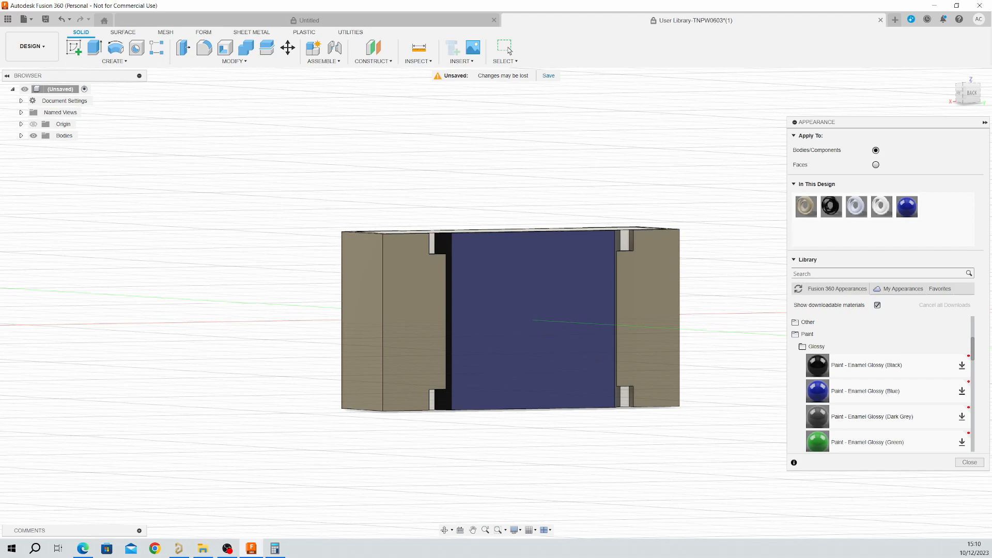
Export the recoloured resistor as a STEP file to the E: drive, overwriting User Library-TNPW0603-Blue.step
left_click(31, 22)
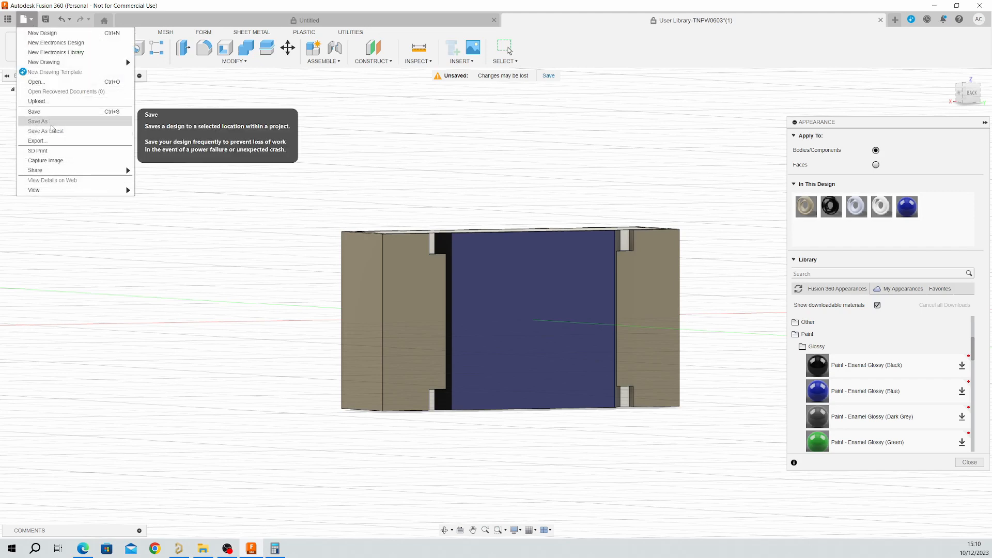
left_click(36, 141)
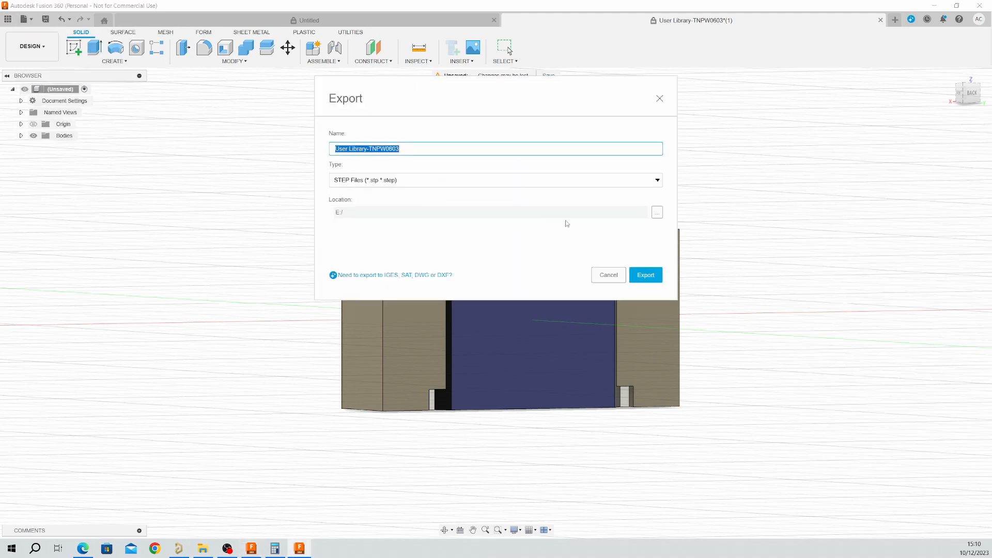
left_click(657, 212)
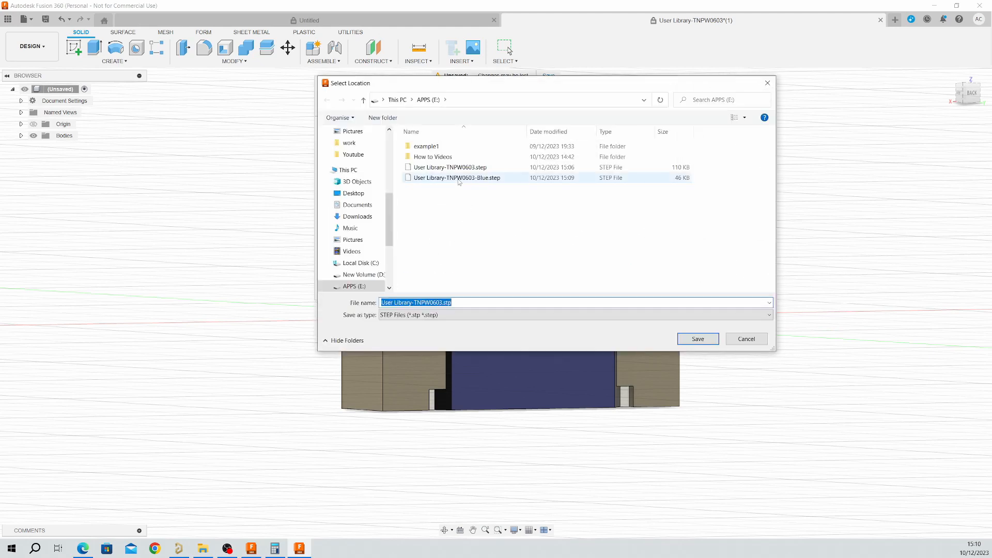
left_click(459, 178)
left_click(698, 339)
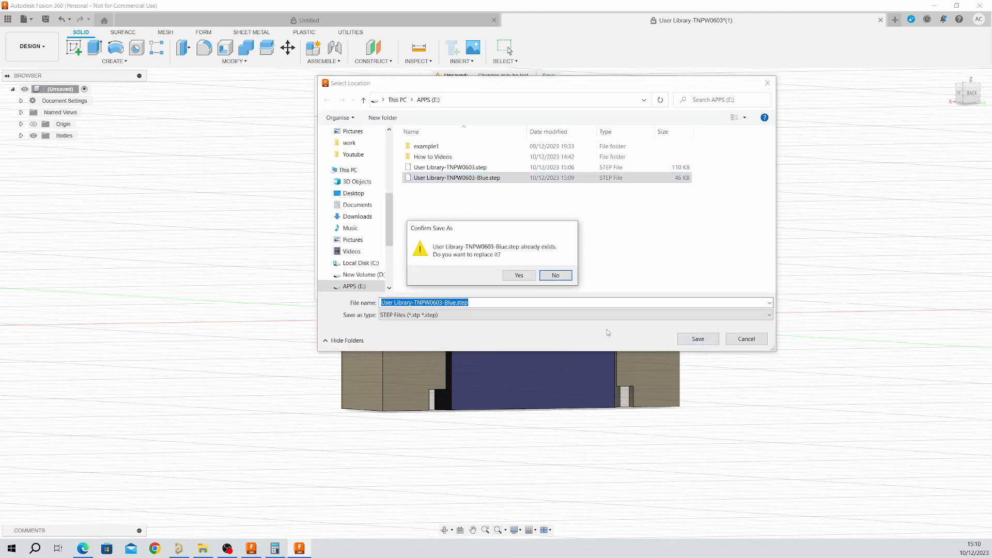
left_click(514, 275)
left_click(645, 276)
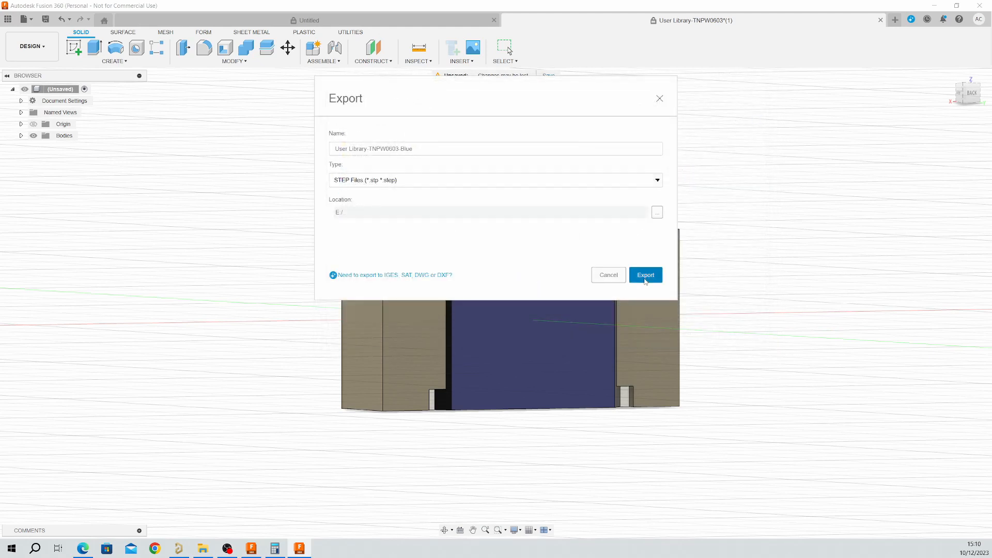
left_click(531, 285)
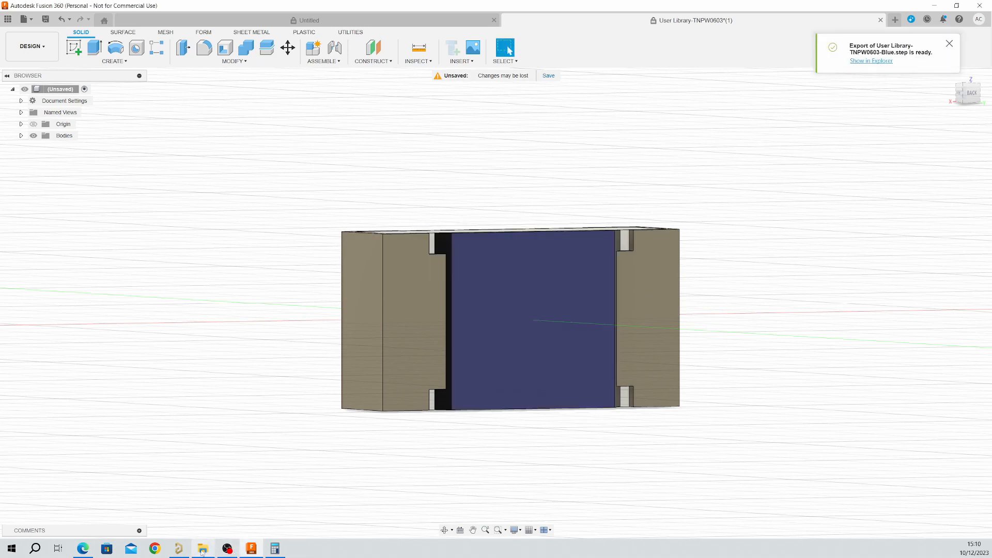
Switch to Altium Designer and reload User Library-TNPW0603-Blue.step as the embedded model of the 0603 footprint's 3D body
left_click(178, 549)
left_click(564, 325)
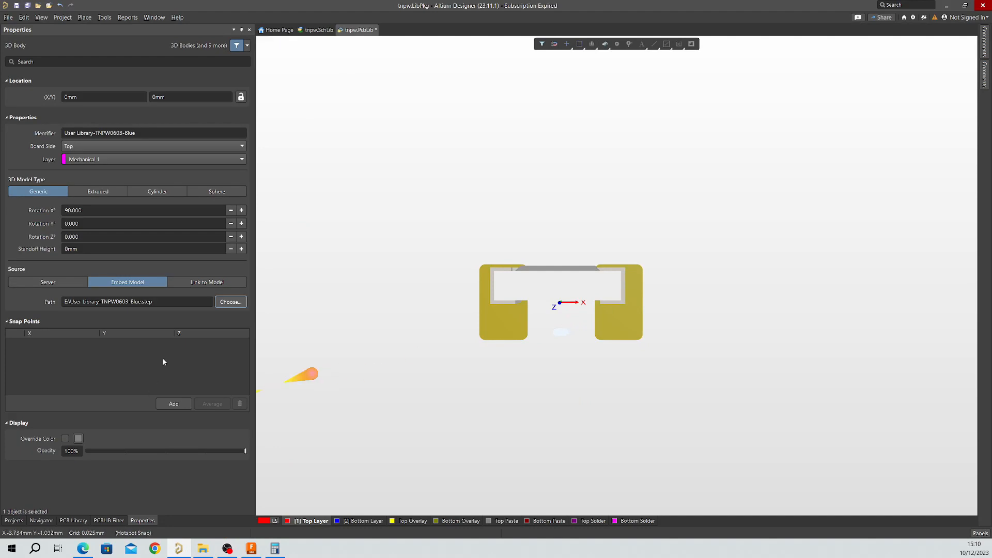
left_click(233, 306)
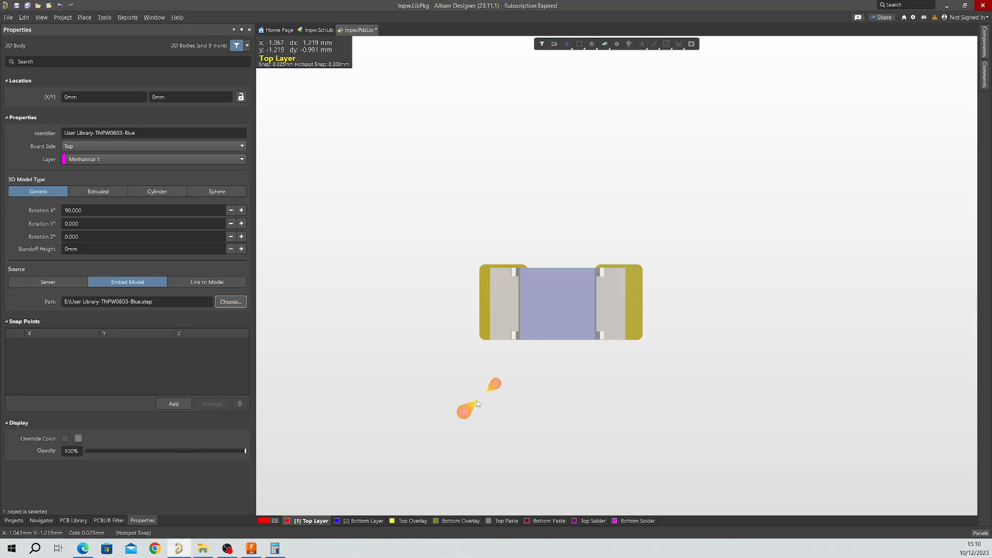
left_click(505, 433)
Inspect the recoloured resistor on its pads in 3D and return the footprint to the 2D view
scroll(595, 357, "down", 2, "ctrl")
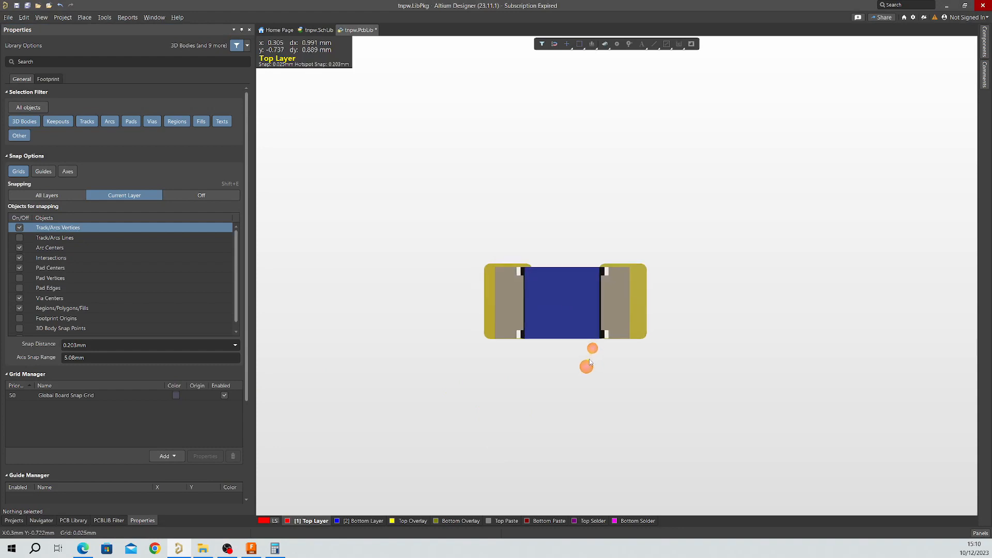
mouse_move(590, 361)
right_mouse_down("shift")
mouse_move(568, 336)
mouse_move(538, 173)
mouse_move(594, 331)
mouse_move(637, 224)
mouse_move(670, 286)
mouse_move(601, 347)
right_mouse_up("shift")
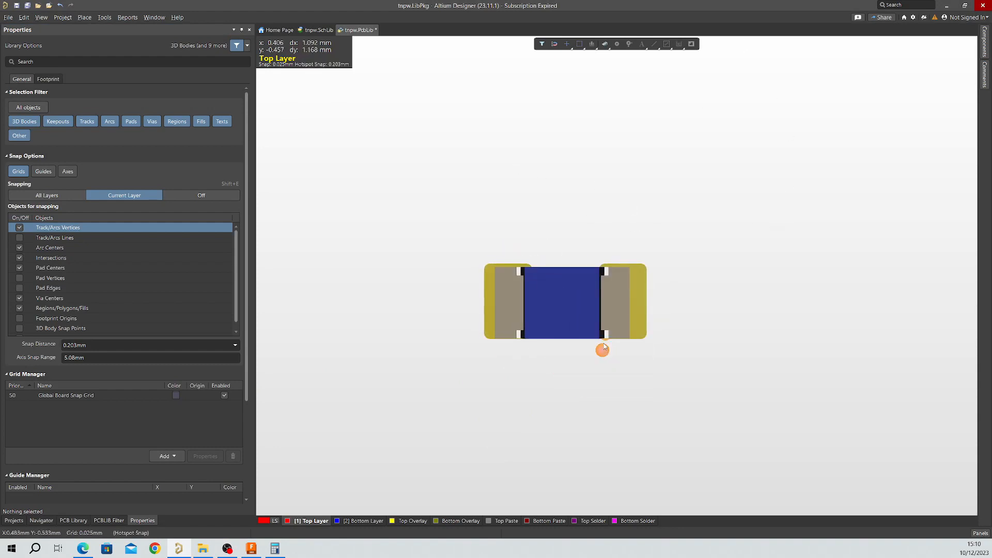
key("2")
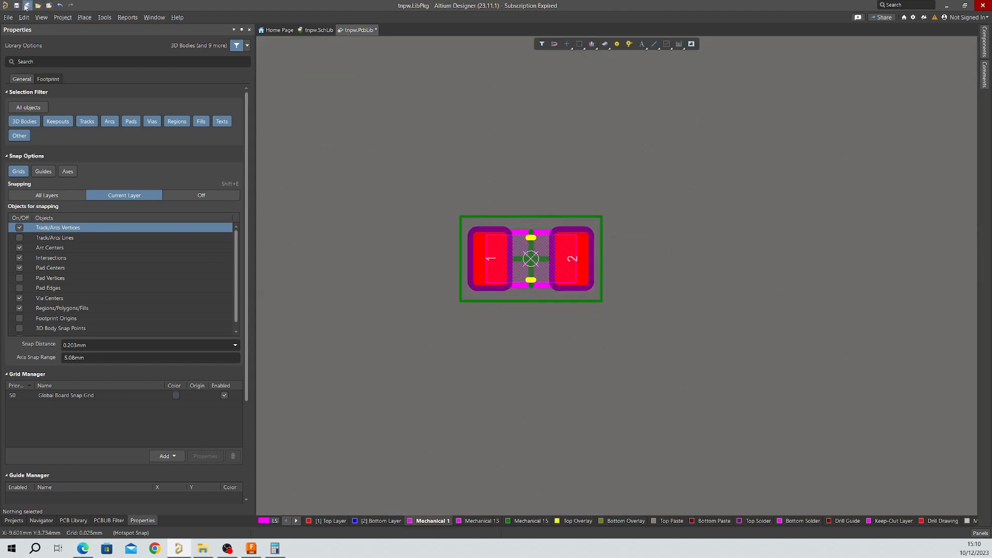
Save the tnpw.PcbLib footprint library and look over the project's documents and footprint list
left_click(18, 6)
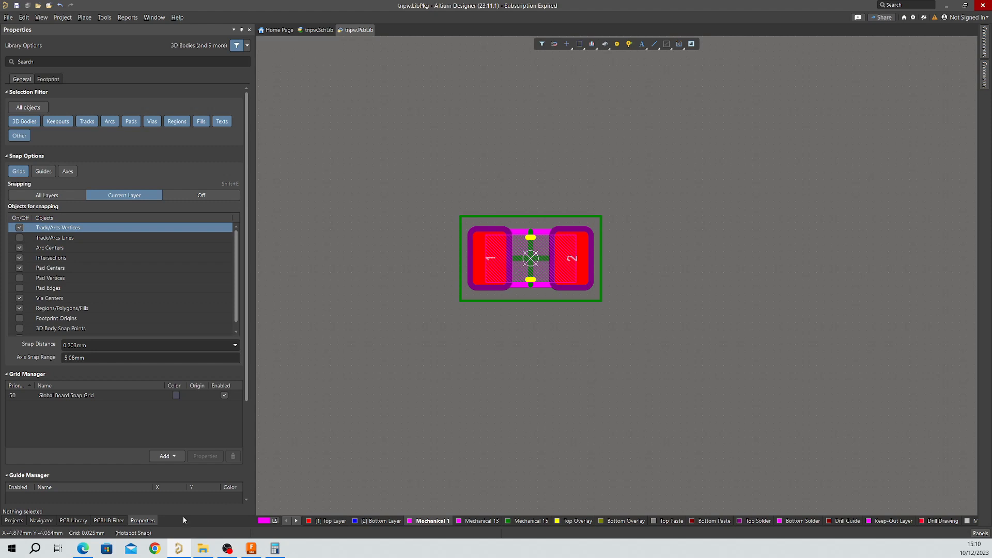
left_click(14, 520)
right_click(51, 86)
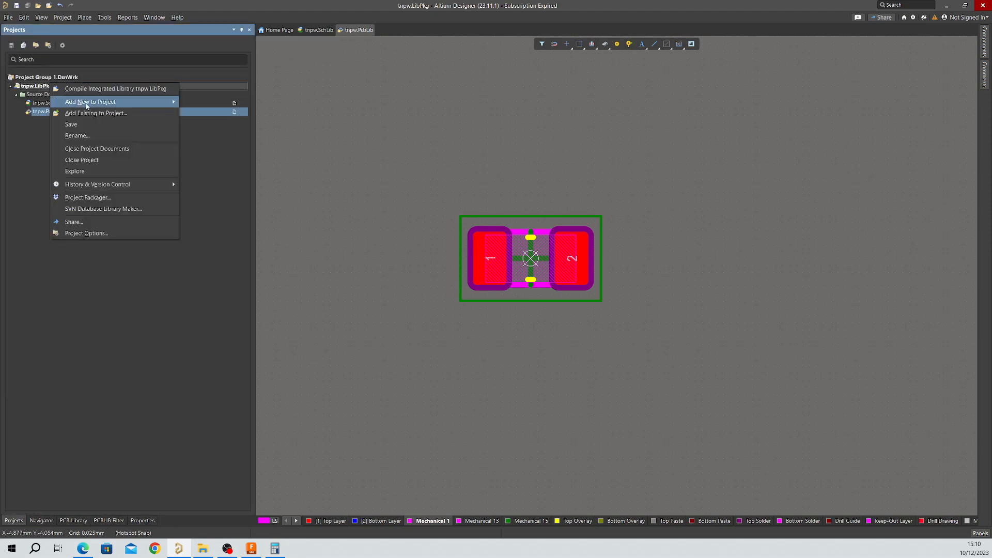
left_click(387, 171)
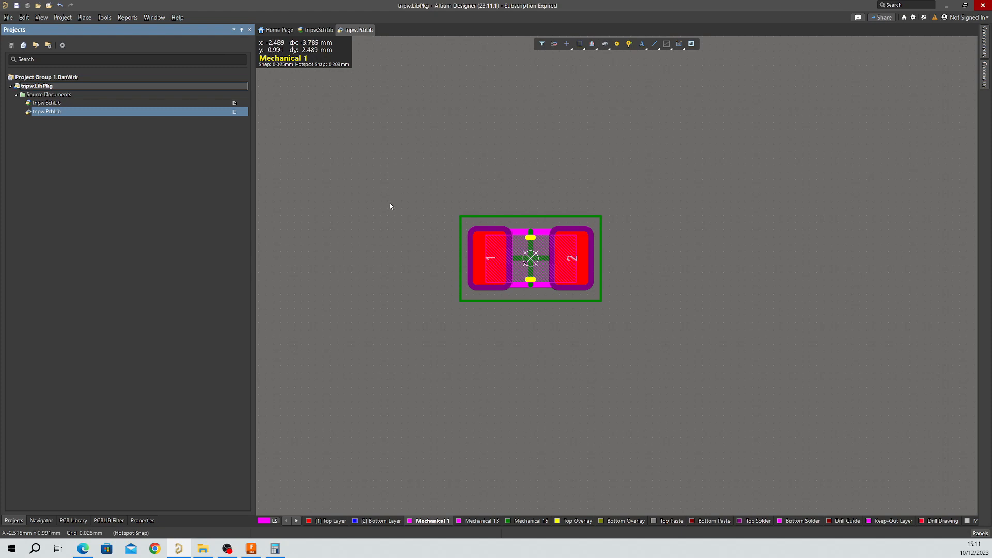
left_click(77, 520)
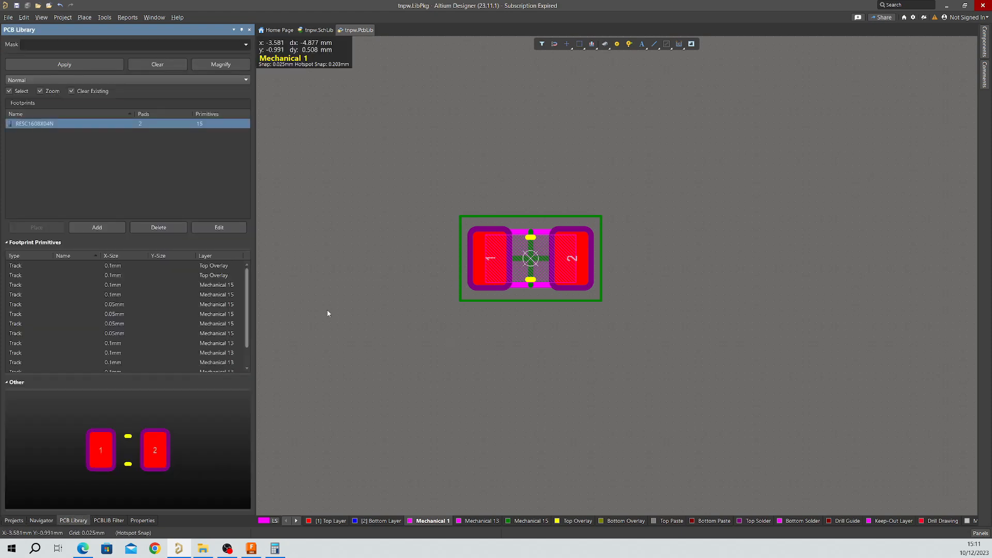
left_click(14, 520)
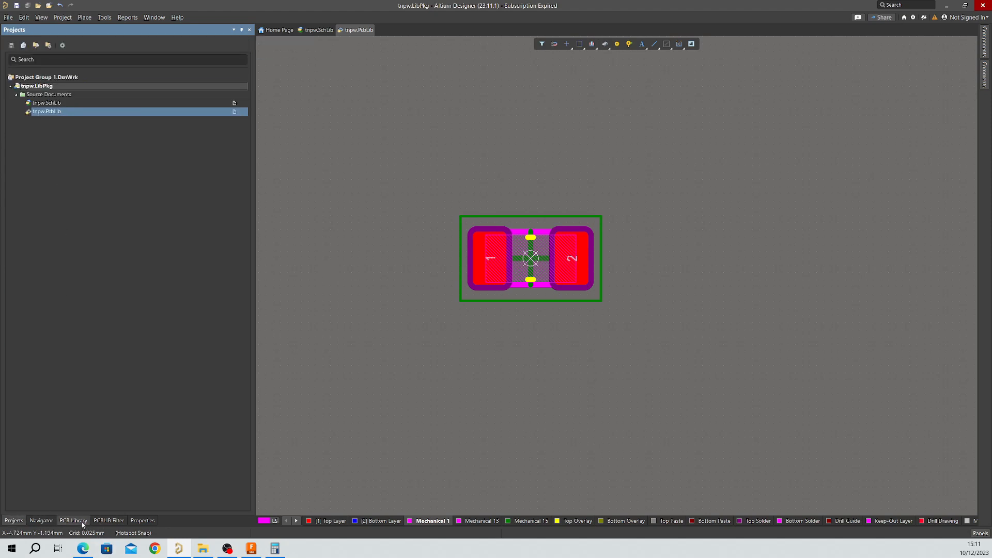
Duplicate the component TNPW06031K00BEEA within tnpw.SchLib and open the copy's properties
double_click(53, 103)
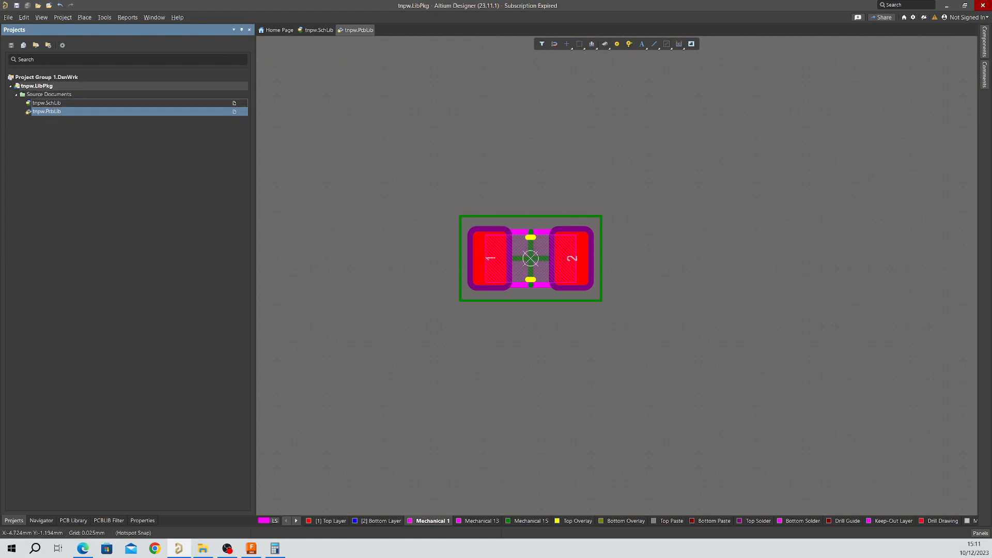
left_click(73, 520)
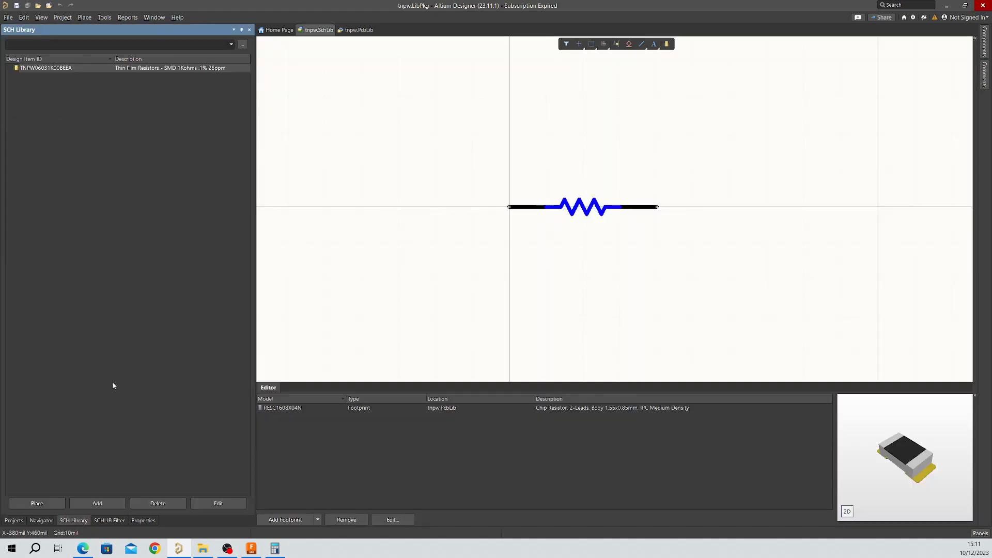
left_click(57, 70)
right_click(57, 70)
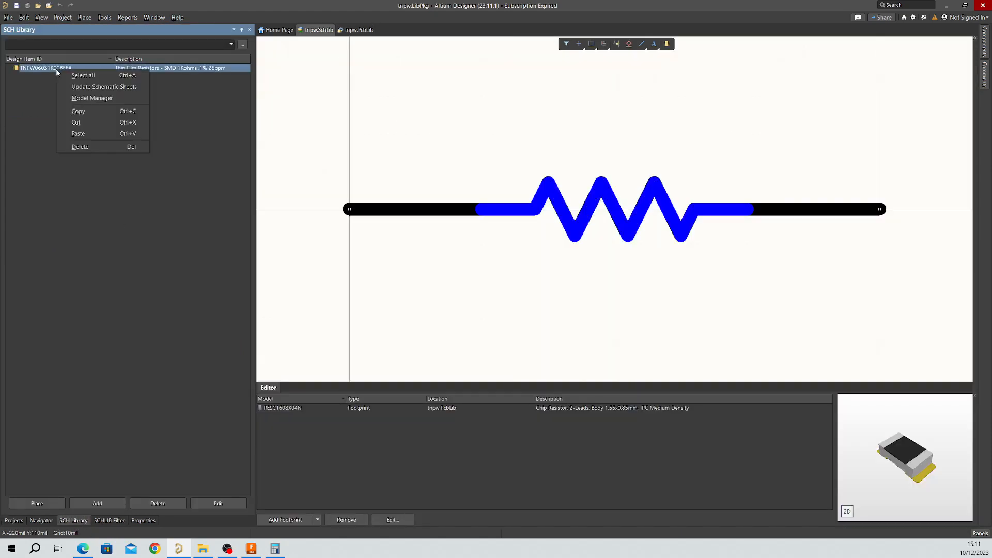
left_click(86, 116)
right_click(89, 147)
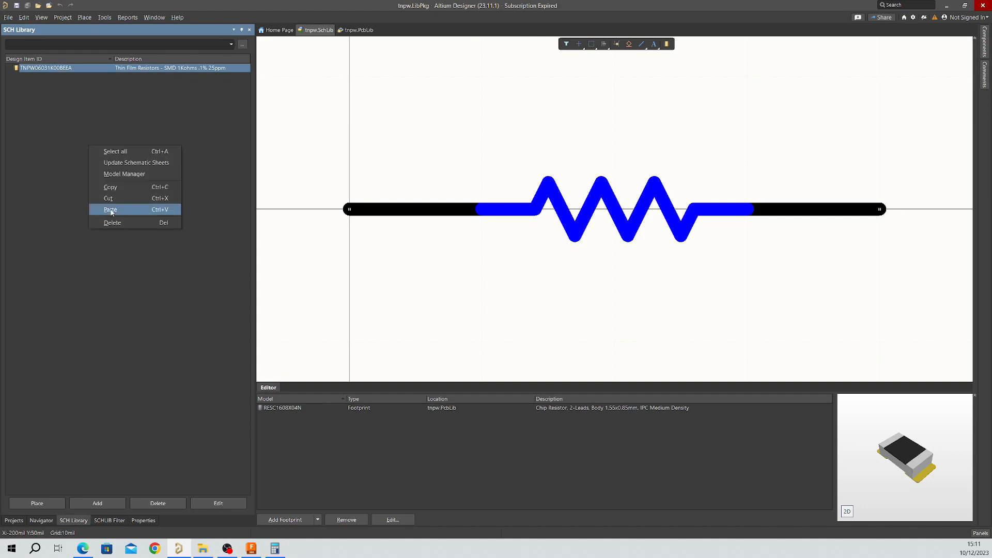
left_click(99, 211)
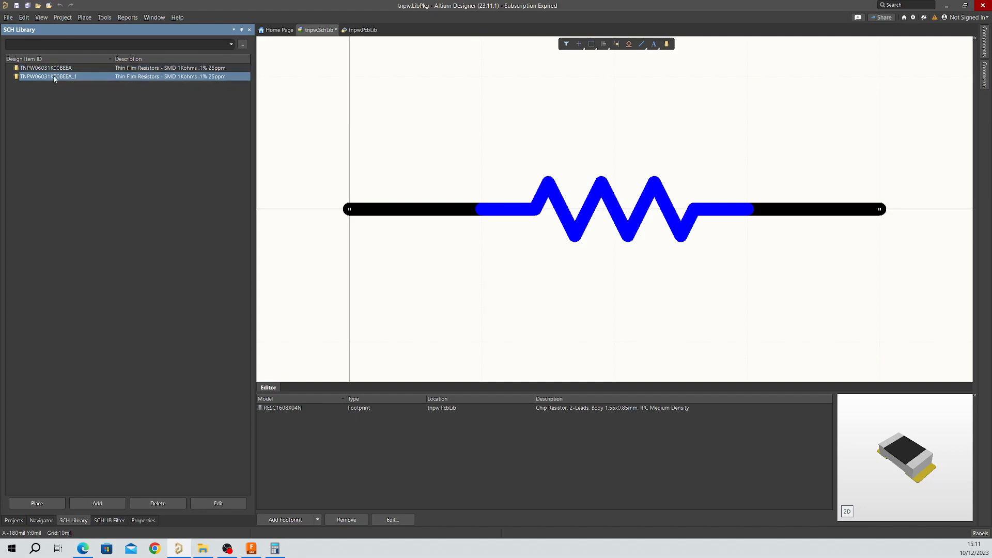
left_click(218, 502)
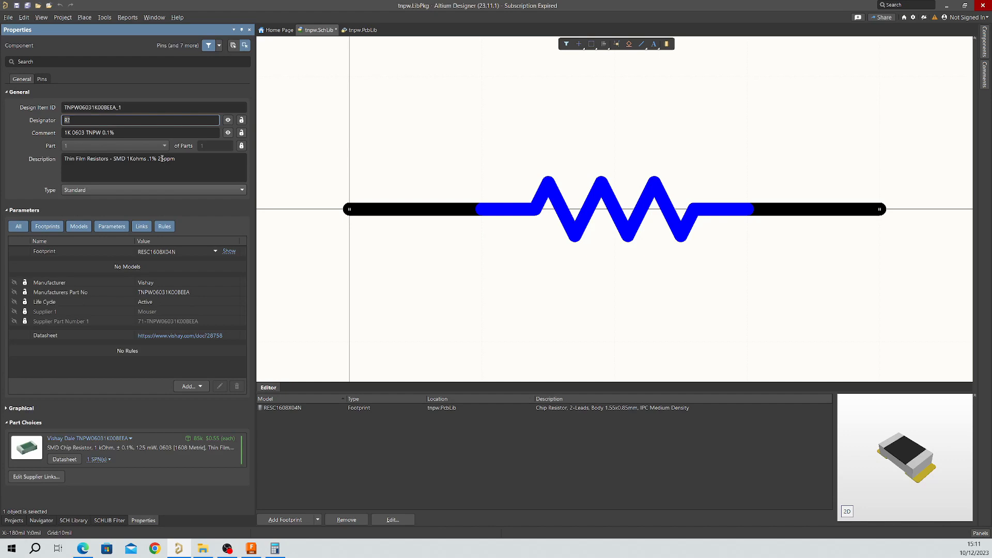
Switch to the Mouser page in Edge and change the TNPW e3 0603 results' resistance filter to 10 kOhms
left_click(83, 548)
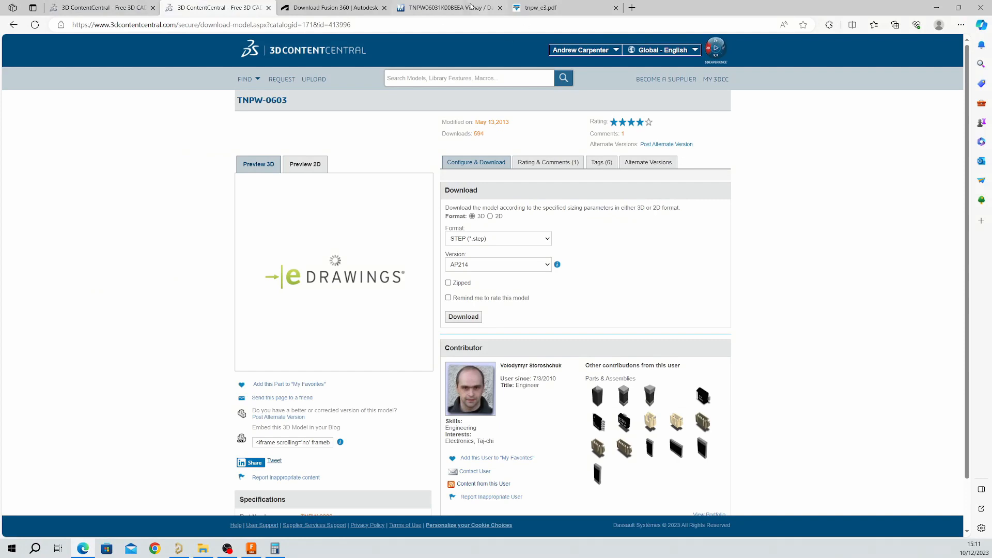
left_click(449, 7)
left_click(13, 24)
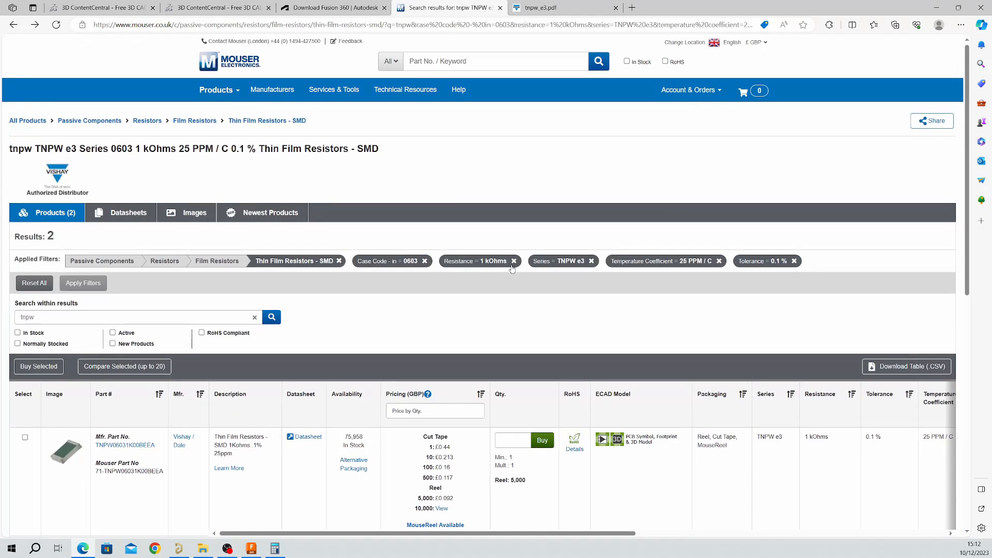
left_click(513, 261)
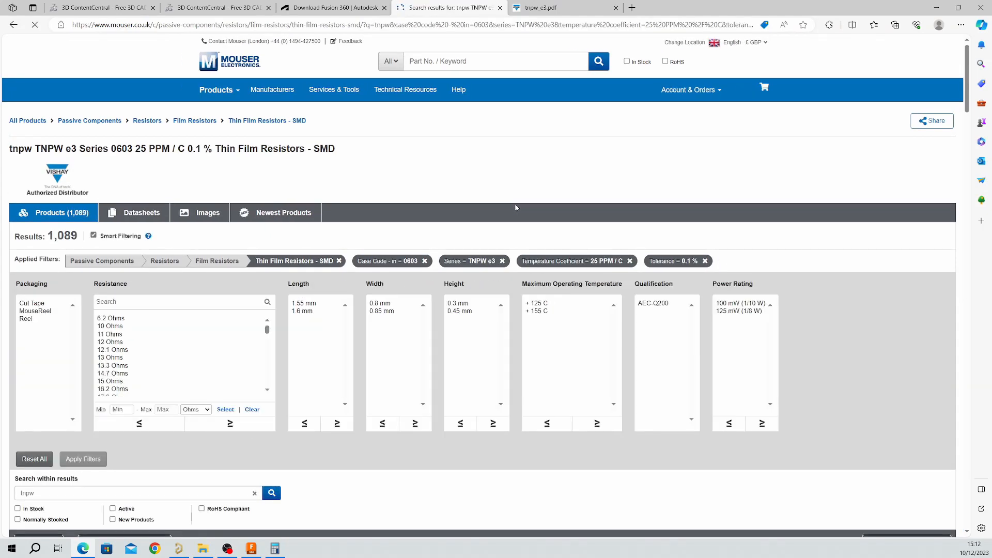
scroll(377, 238, "down", 2)
scroll(243, 265, "down", 3)
scroll(243, 265, "down", 10)
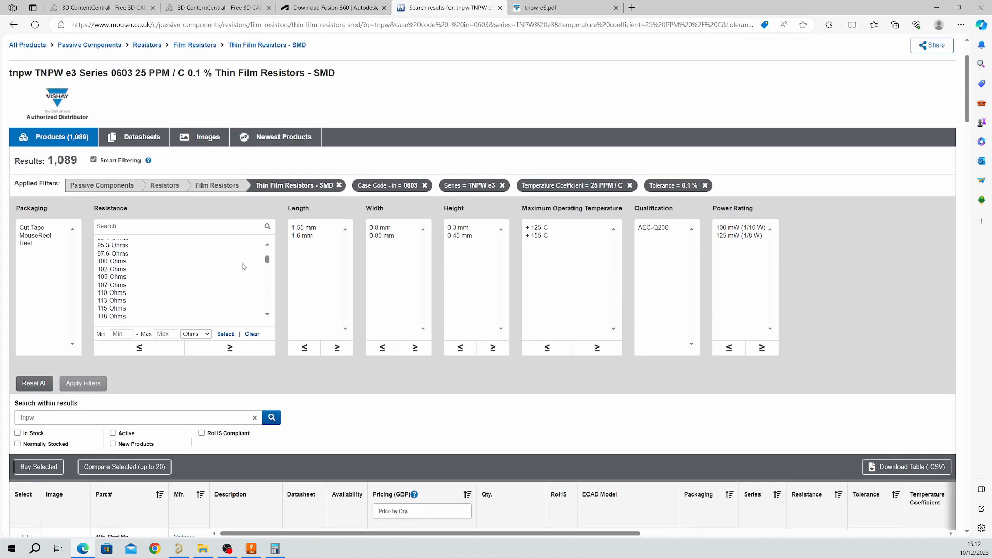
scroll(245, 258, "down", 5)
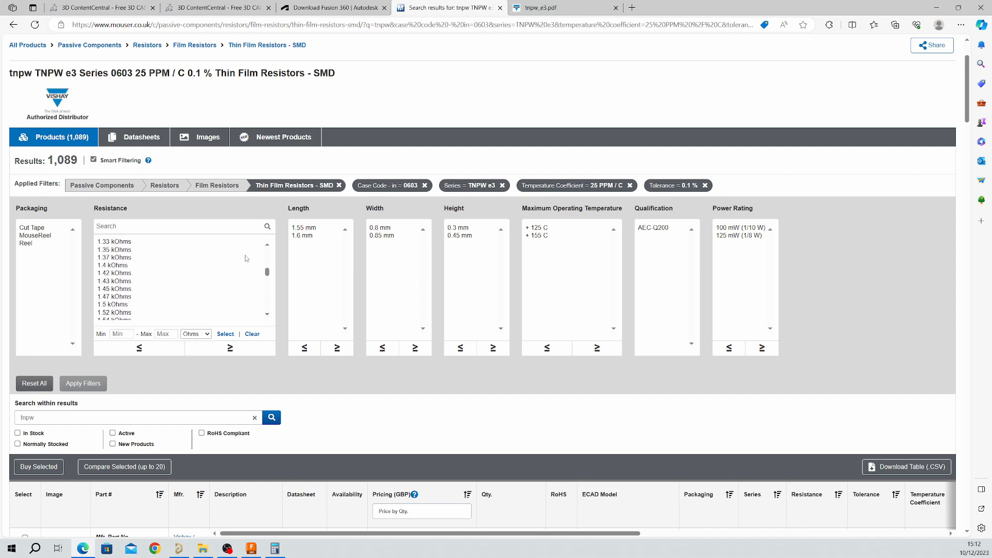
scroll(246, 258, "down", 8)
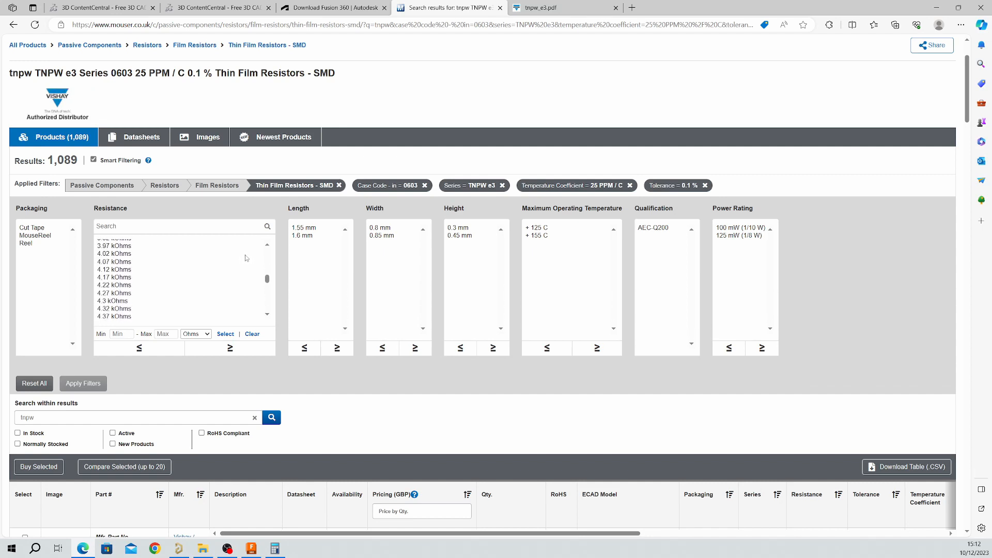
scroll(246, 257, "down", 3)
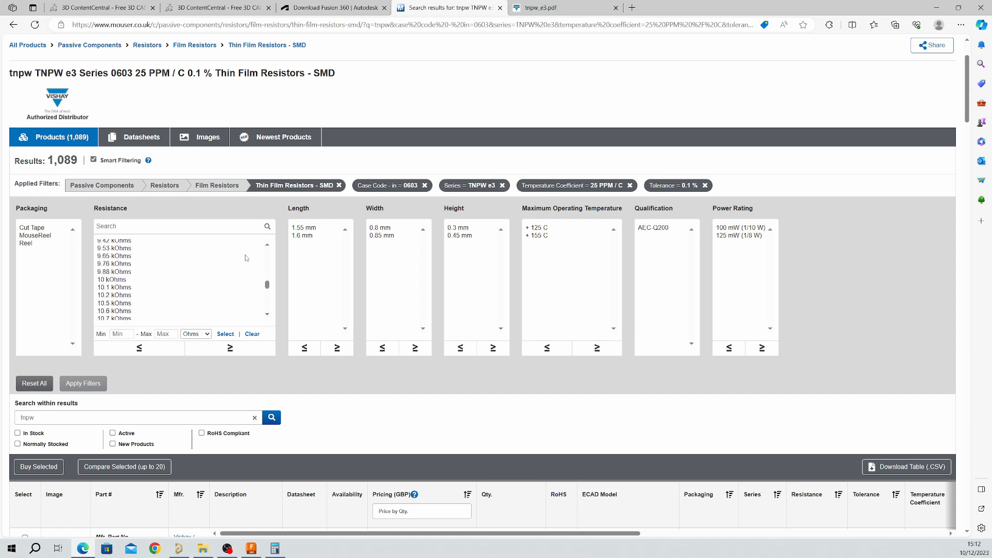
left_click(126, 279)
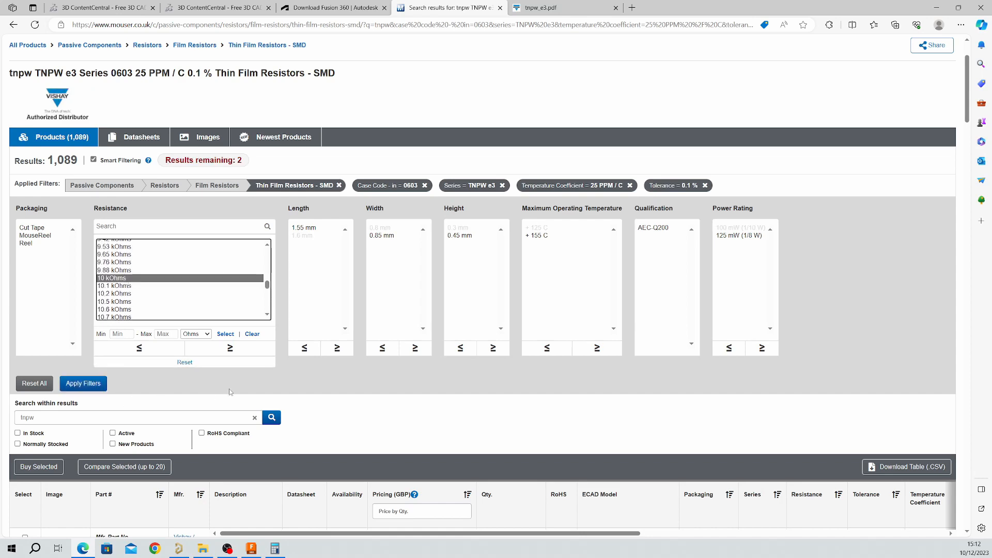
left_click(83, 383)
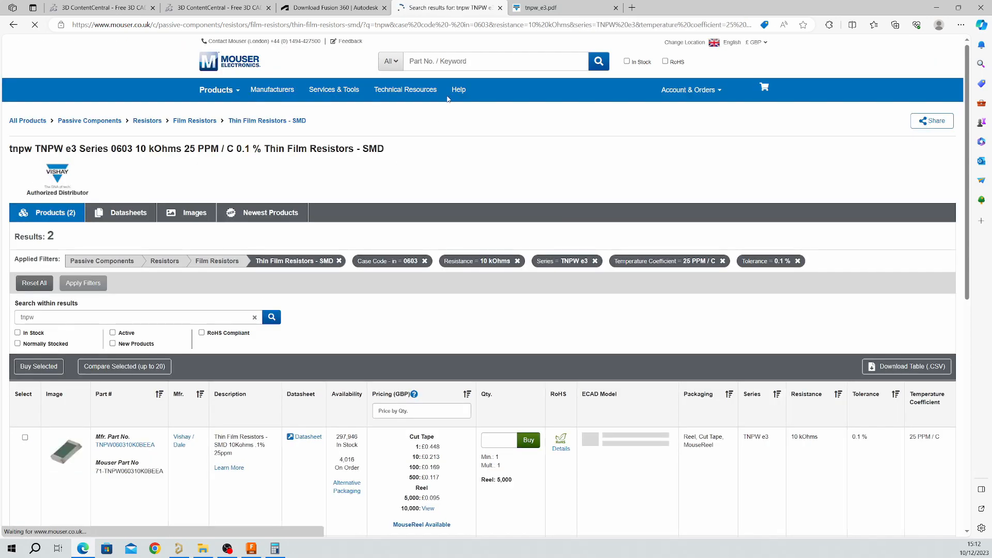
Open the TNPW060310K0BEEA product page and copy its manufacturer part number
scroll(149, 233, "down", 4)
left_click(141, 220)
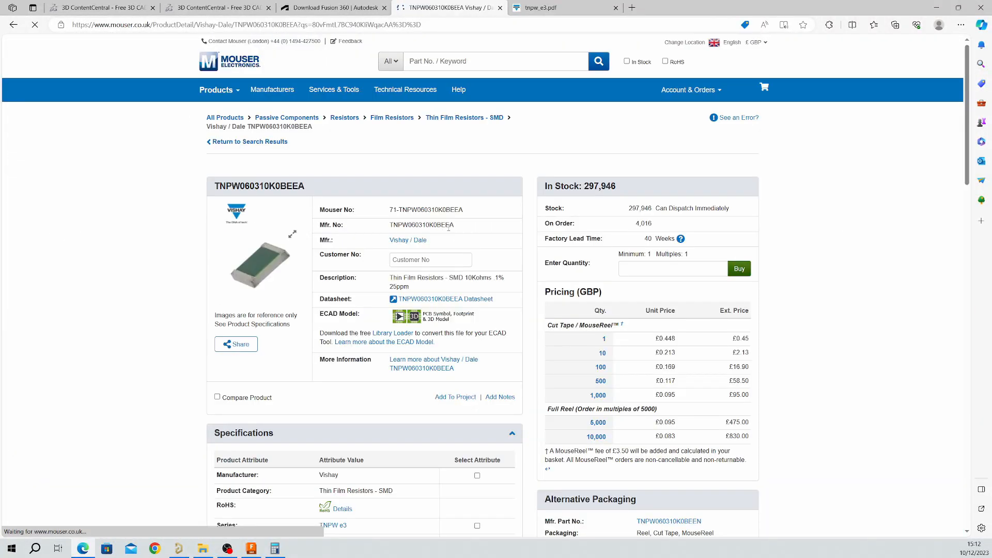
left_click_drag(320, 225, 455, 226)
key("ctrl+c")
left_click(467, 230)
left_click(478, 210)
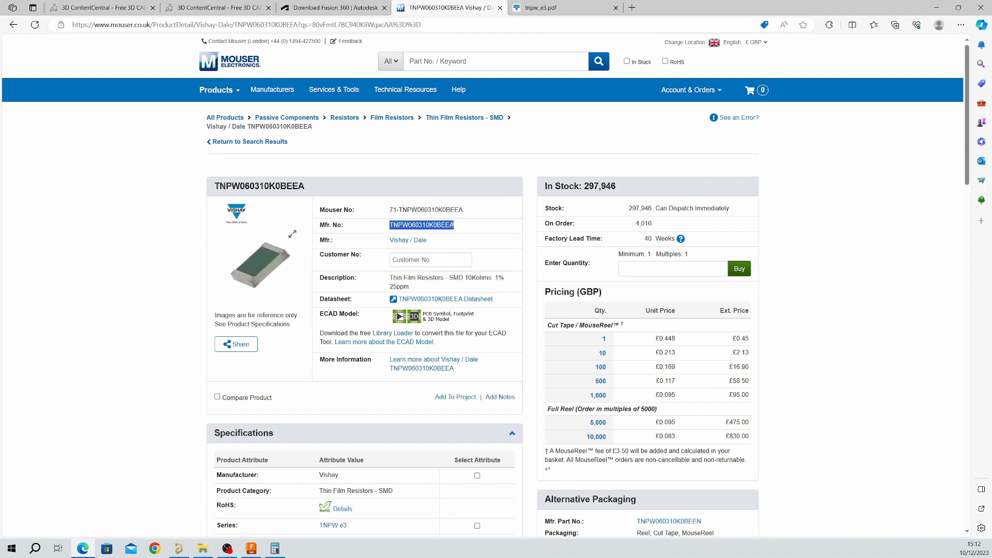
Switch to Altium Designer and set the copied component's design item ID to TNPW060310K0BEEA and its comment to 10K 0603 TNPW 0.1%
left_click(178, 548)
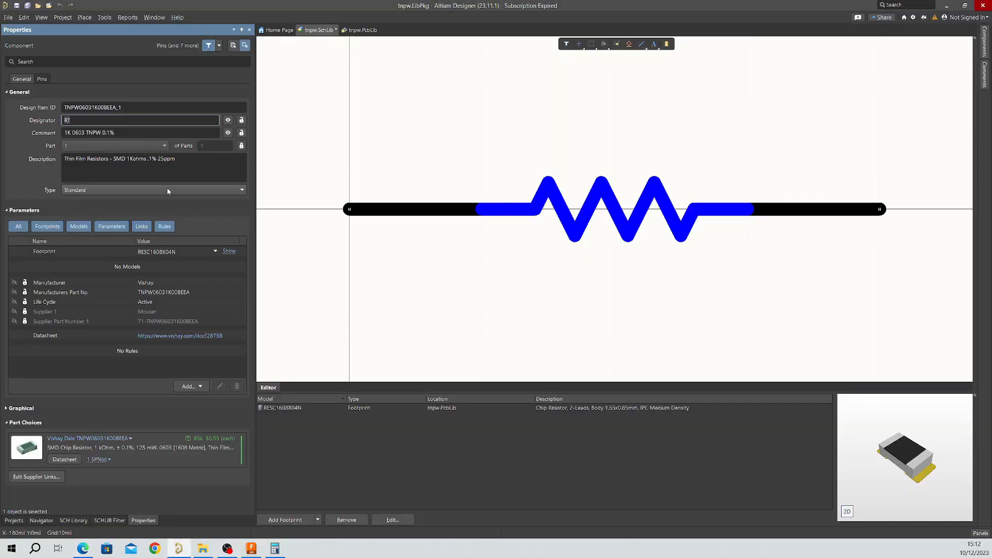
left_click(151, 108)
key("ctrl+v")
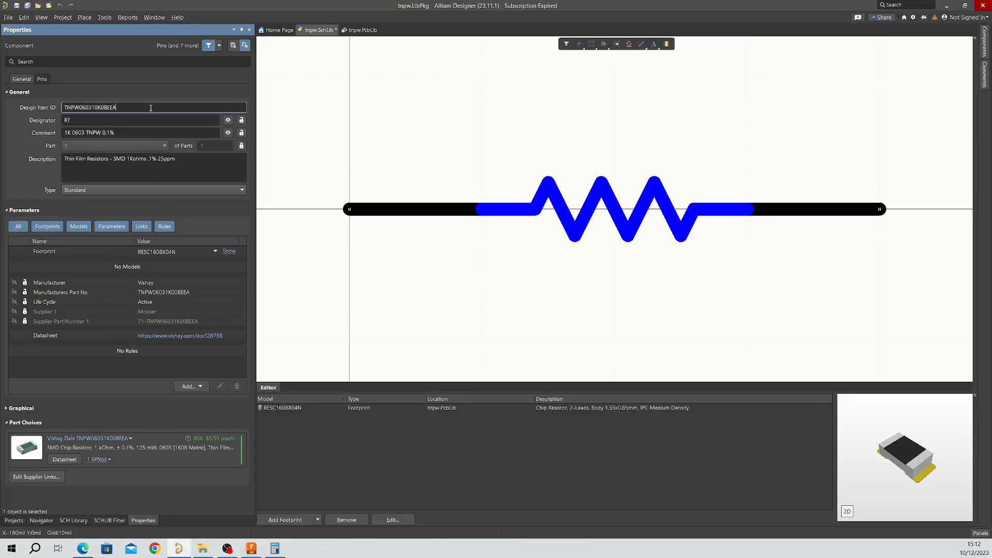
left_click(71, 133)
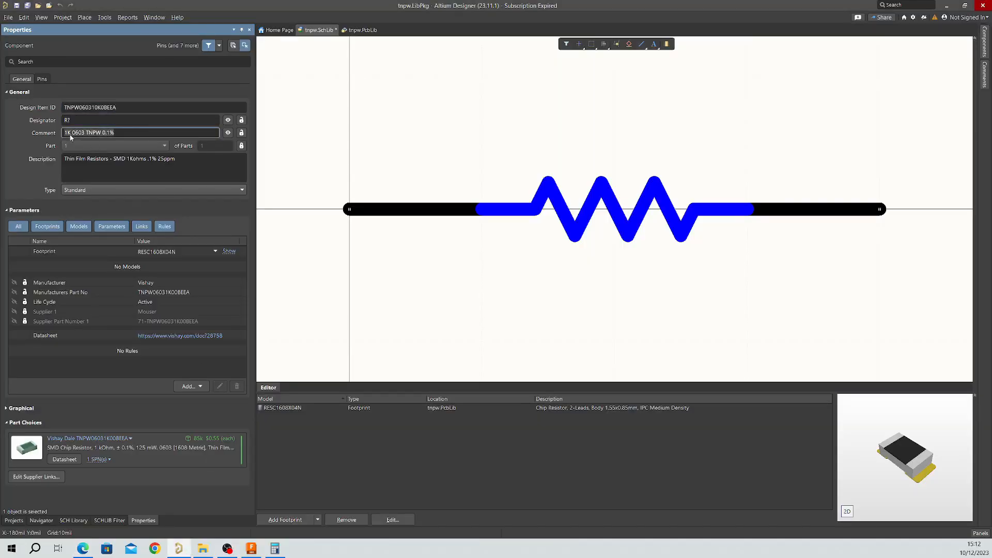
type("0")
Change the component's description to Thin Film Resistors - SMD 10Kohms .1% 25ppm and its Manufacturers Part No to TNPW060310K0BEEA
left_click(133, 164)
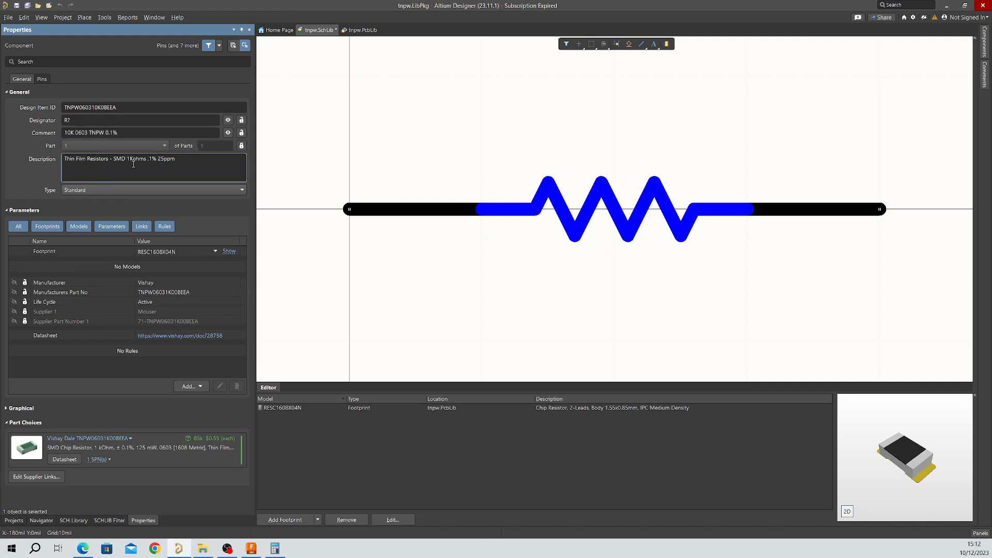
type("0")
left_click(188, 293)
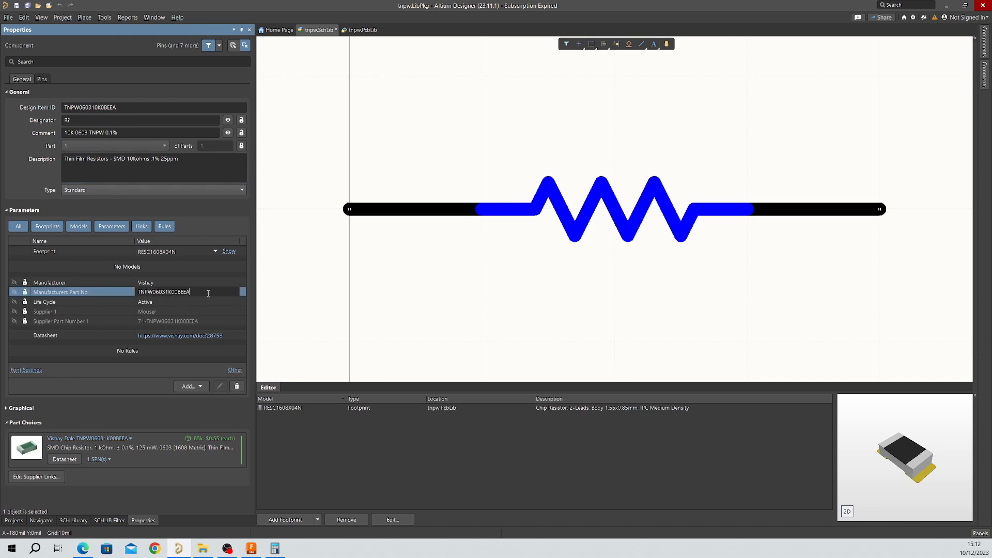
left_click_drag(209, 293, 128, 286)
type("TNPW060310K0BEEA")
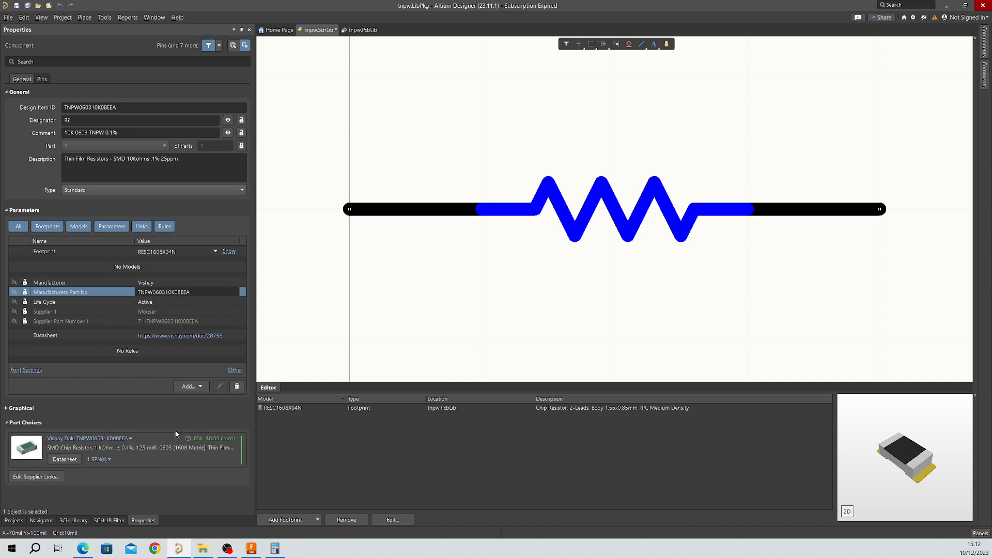
Remove the Mouser supplier link for the 1 kOhm part from the component
left_click(56, 476)
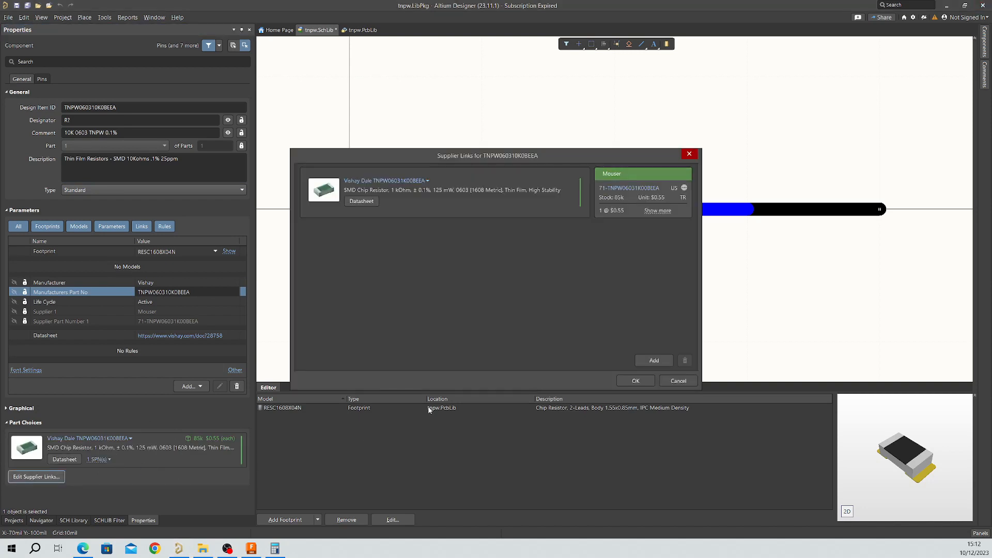
left_click(469, 210)
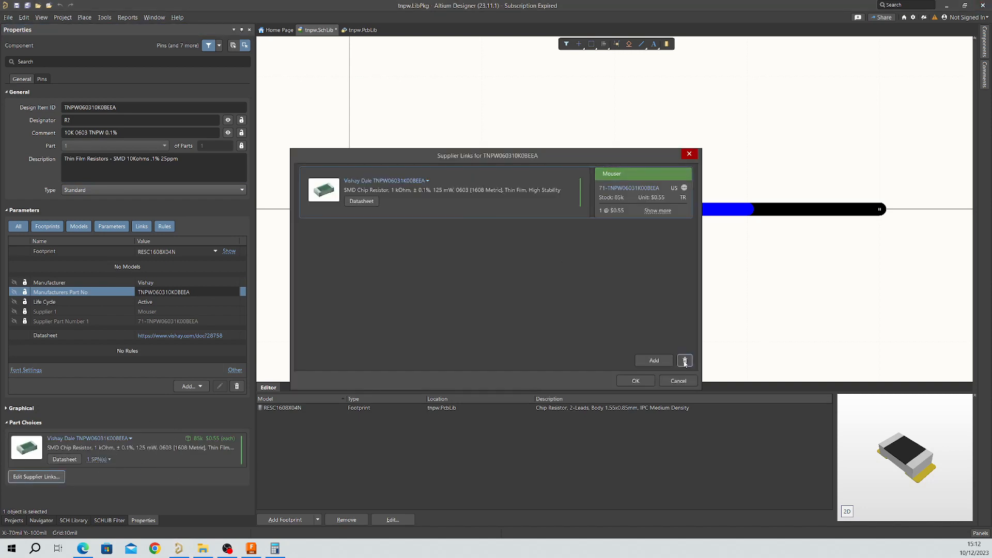
left_click(684, 360)
Search the supplier parts for TNPW060310K0BEEA and add Mouser's 71-TNPW060310K0BEEA as the component's supplier link
left_click(514, 293)
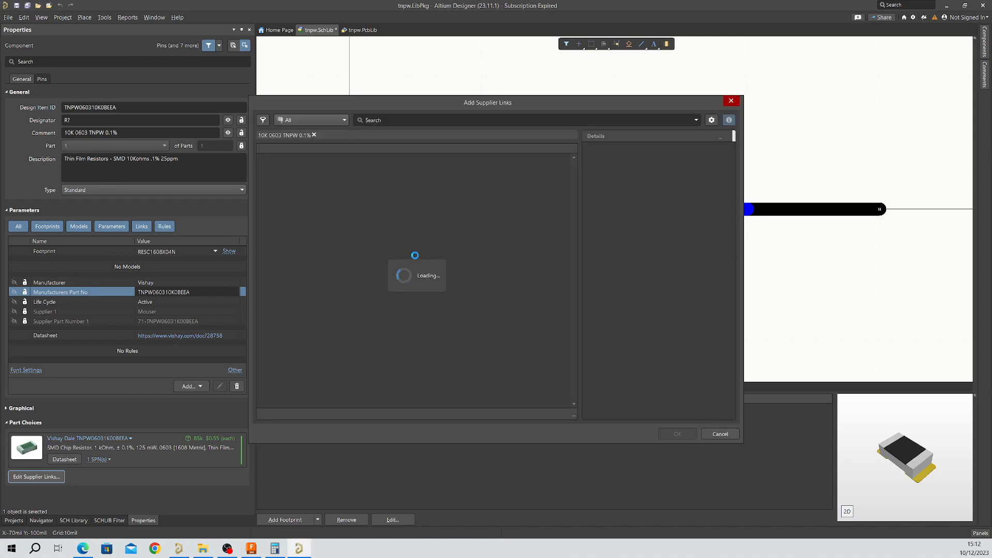
left_click(383, 120)
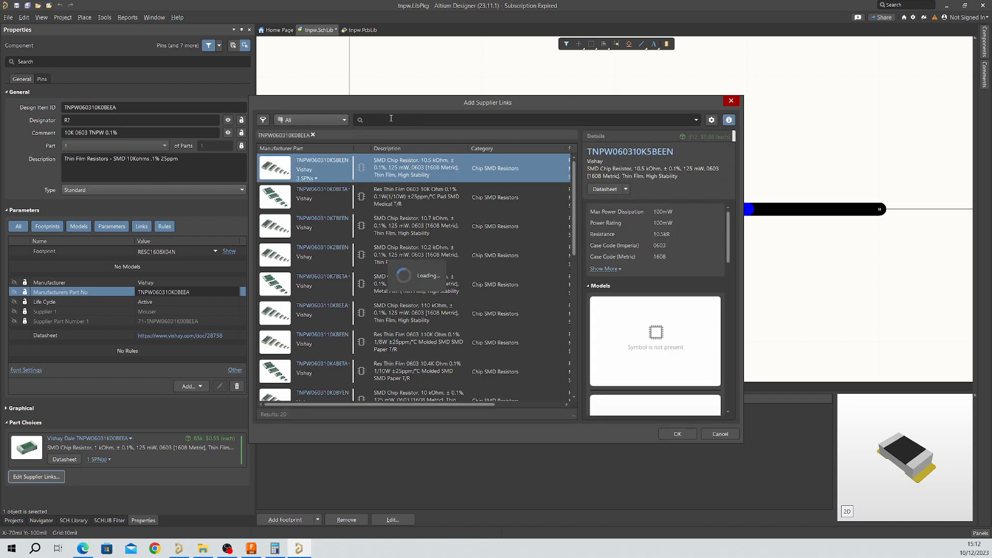
left_click(318, 185)
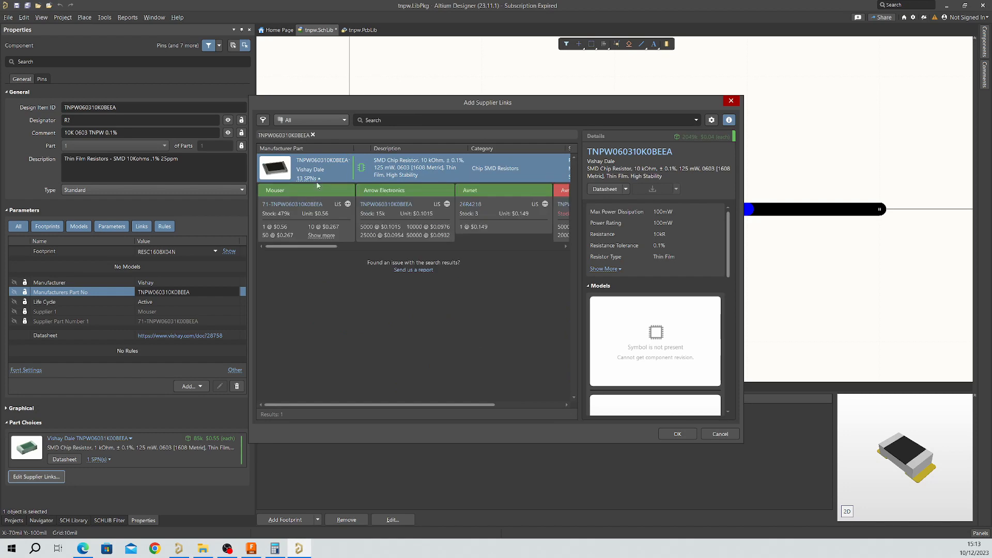
left_click(331, 204)
left_click(673, 431)
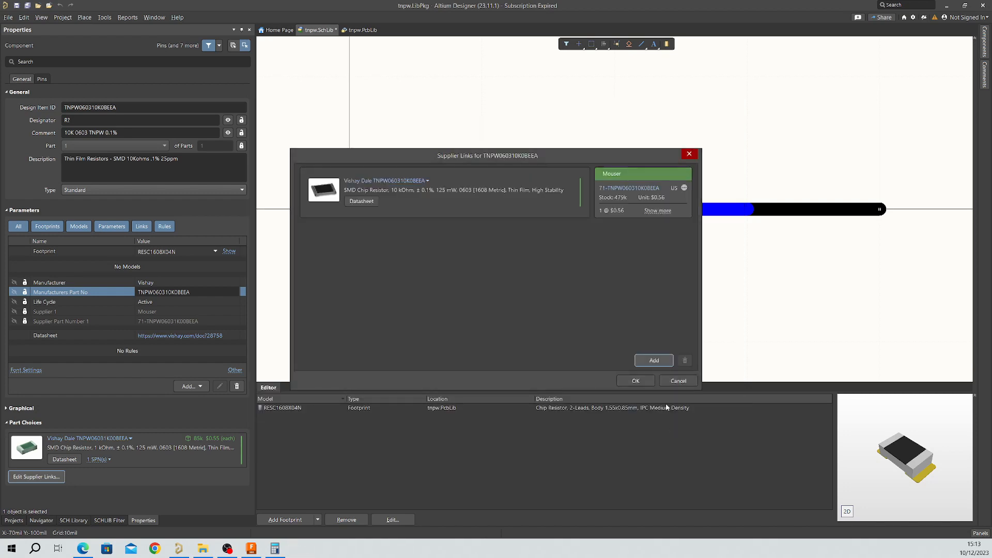
left_click(636, 381)
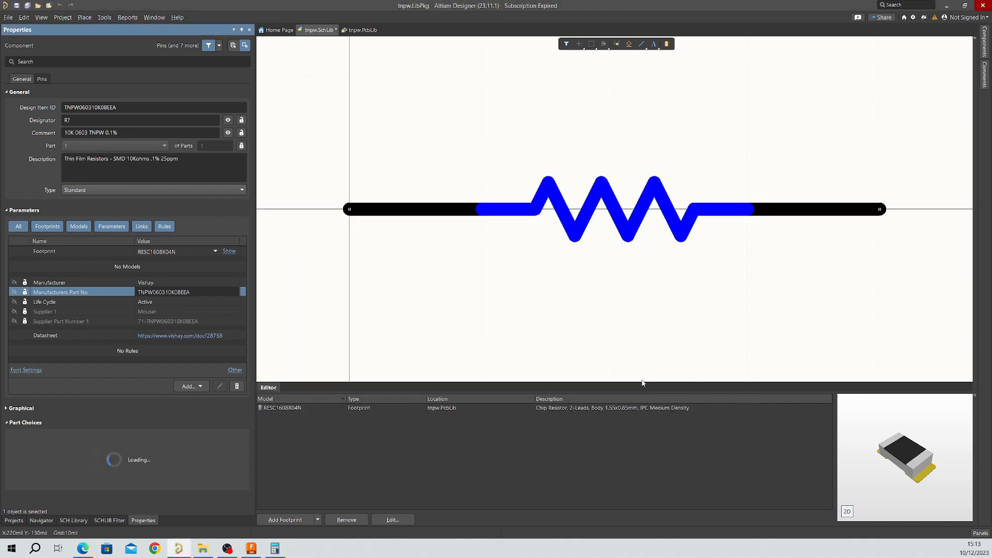
Save the schematic library with the finished 10K component and reactivate tnpw.SchLib from the project documents
left_click(25, 6)
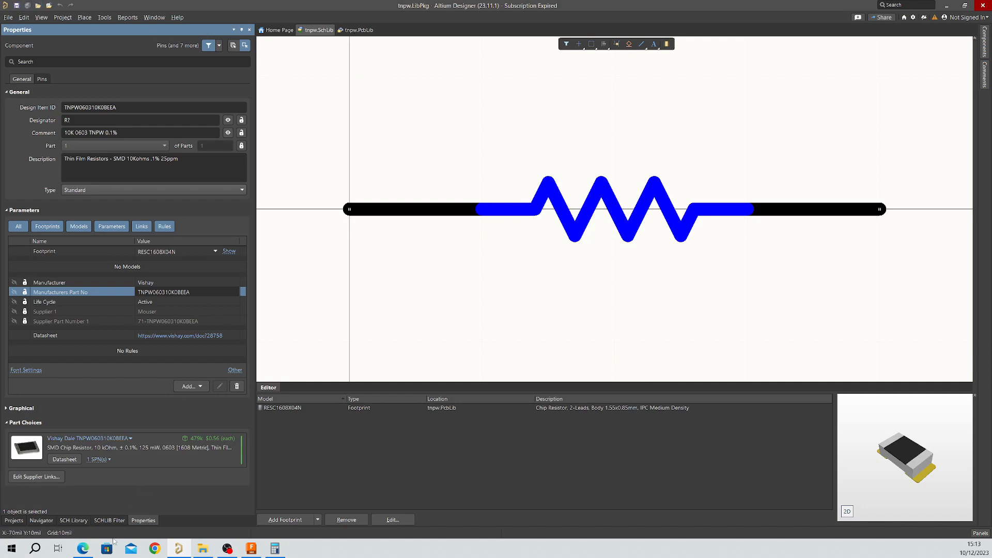
left_click(22, 521)
double_click(56, 111)
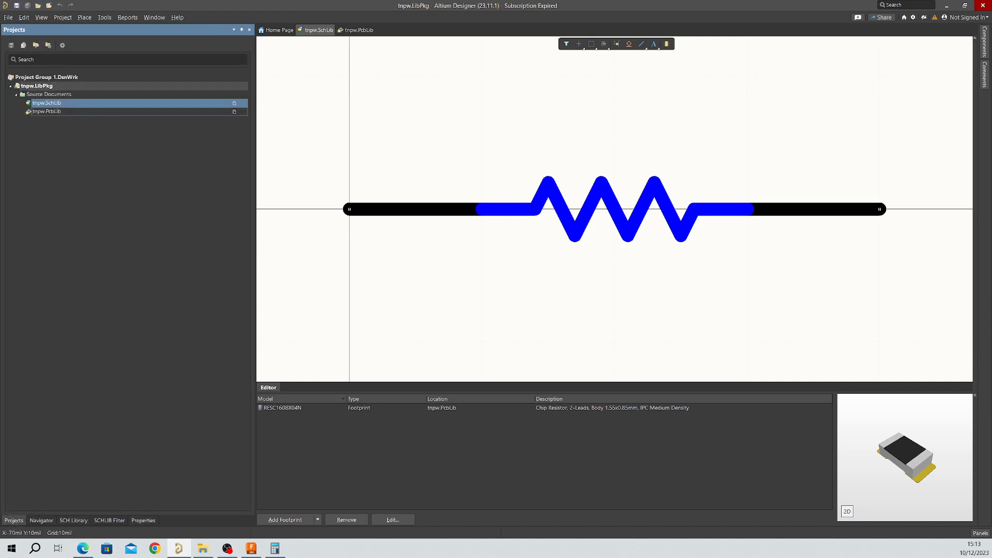
double_click(56, 103)
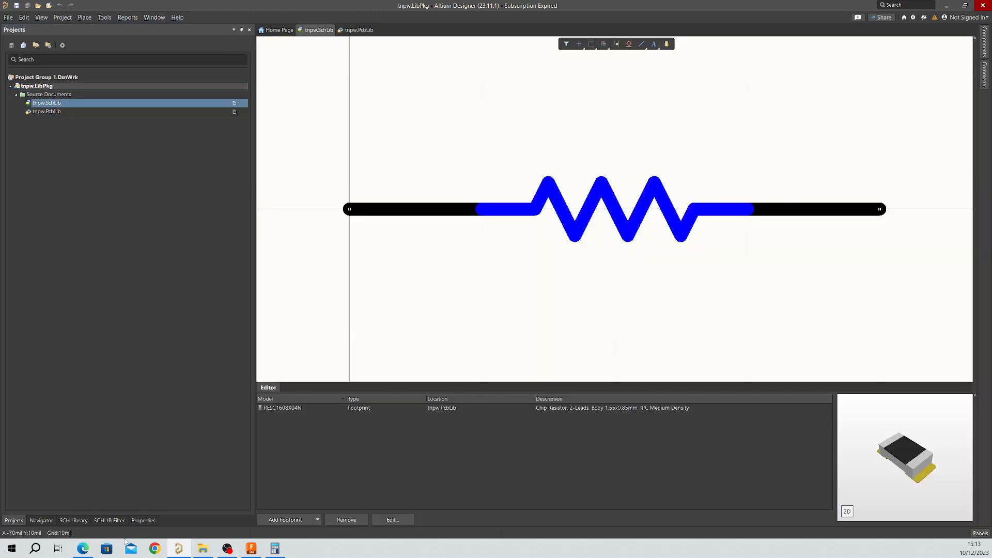
Open the RESC1608X04N footprint model assigned to TNPW06031K00BEEA, check its 3D preview and accept the model settings
left_click(74, 520)
left_click(62, 69)
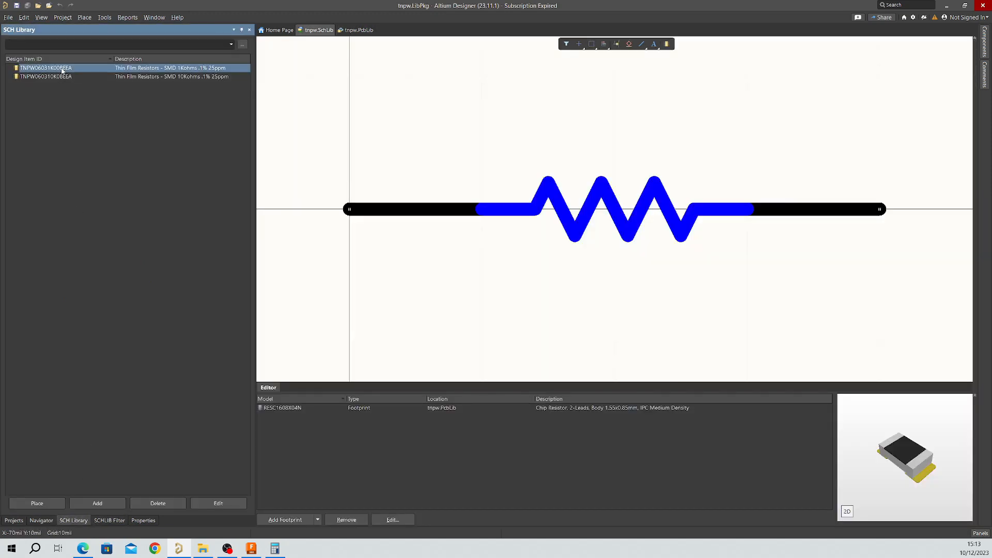
left_click(279, 410)
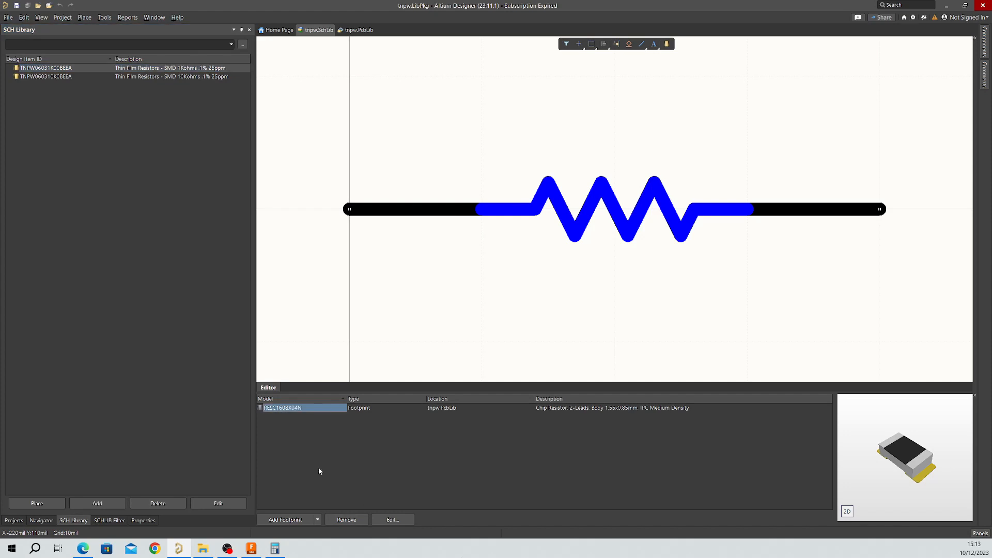
left_click(392, 520)
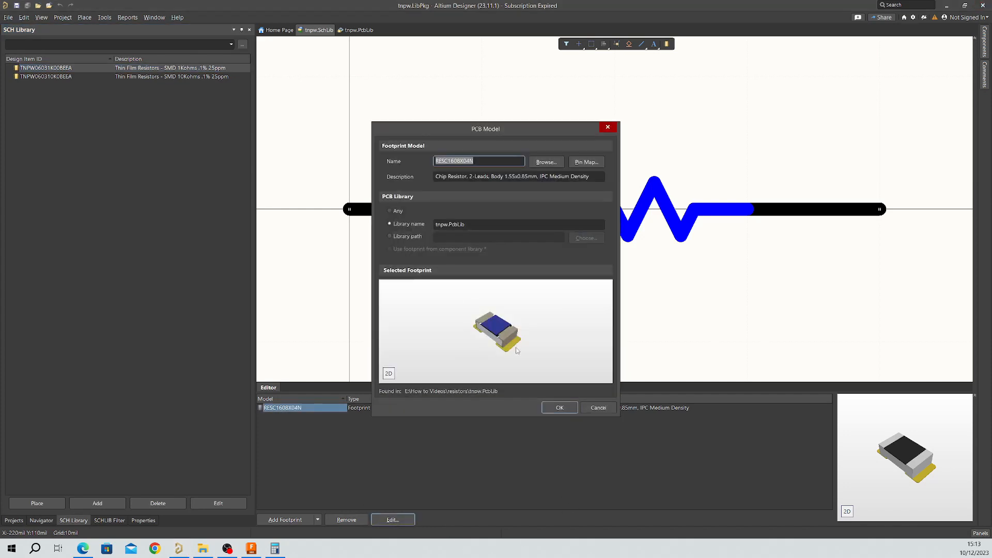
left_click(559, 407)
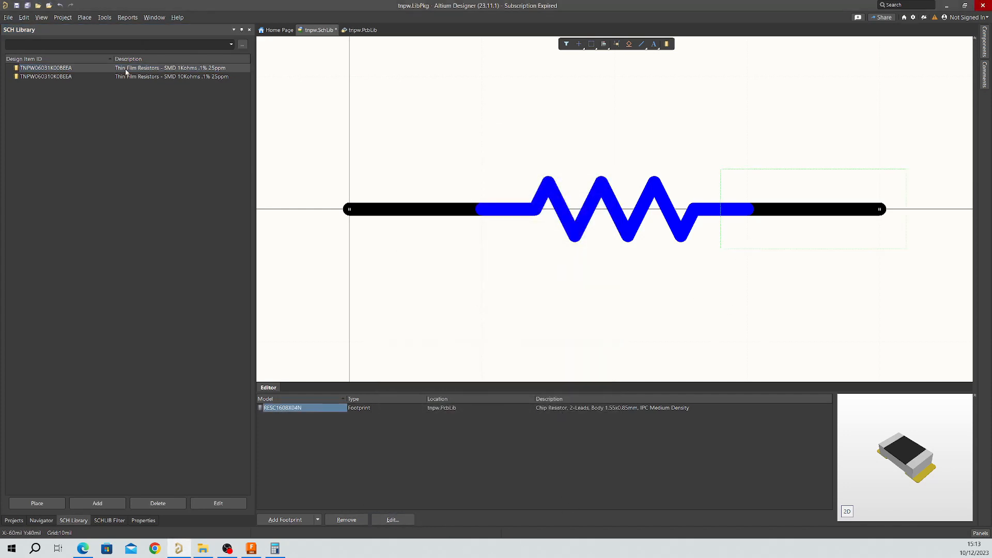
Compile the integrated library tnpw.LibPkg, saving the modified schematic library
left_click(14, 520)
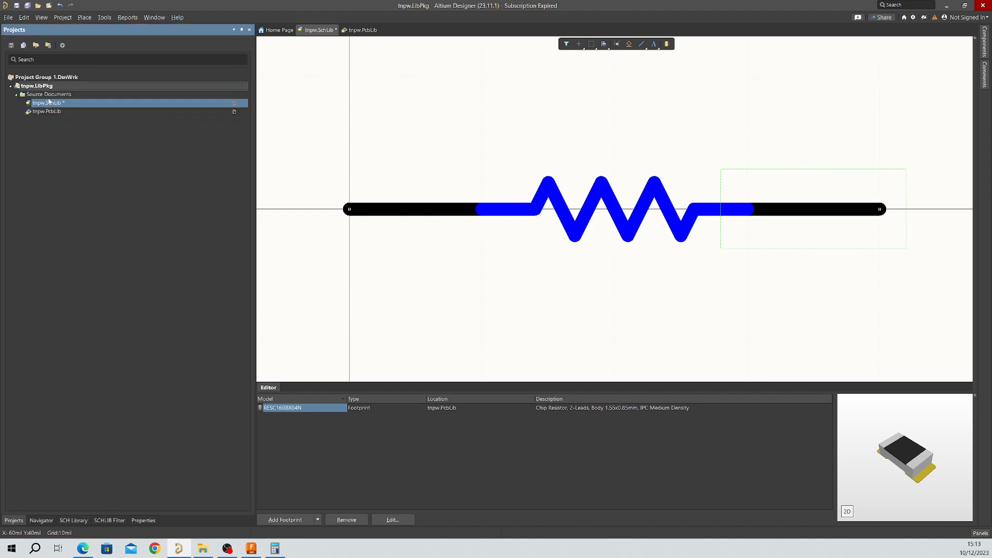
right_click(46, 86)
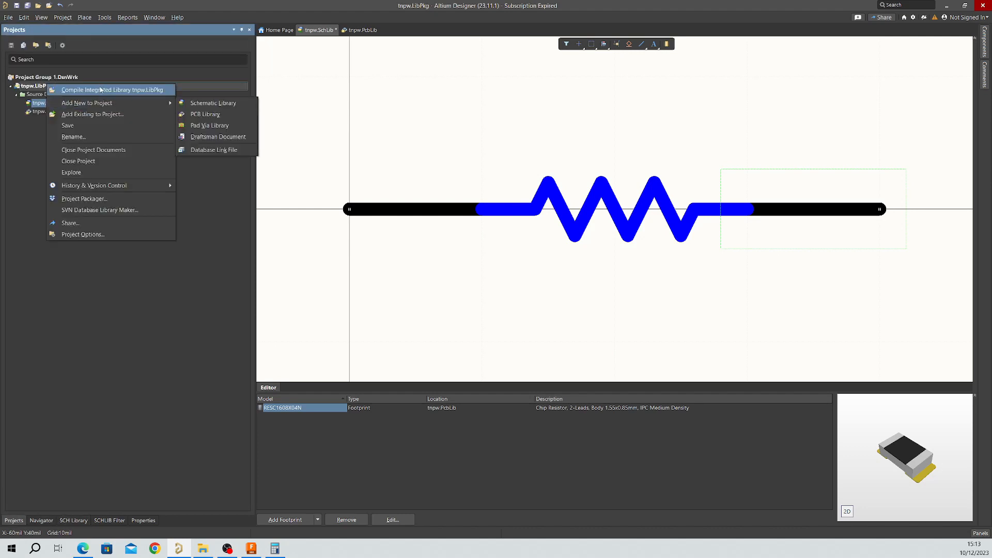
left_click(82, 88)
left_click(537, 293)
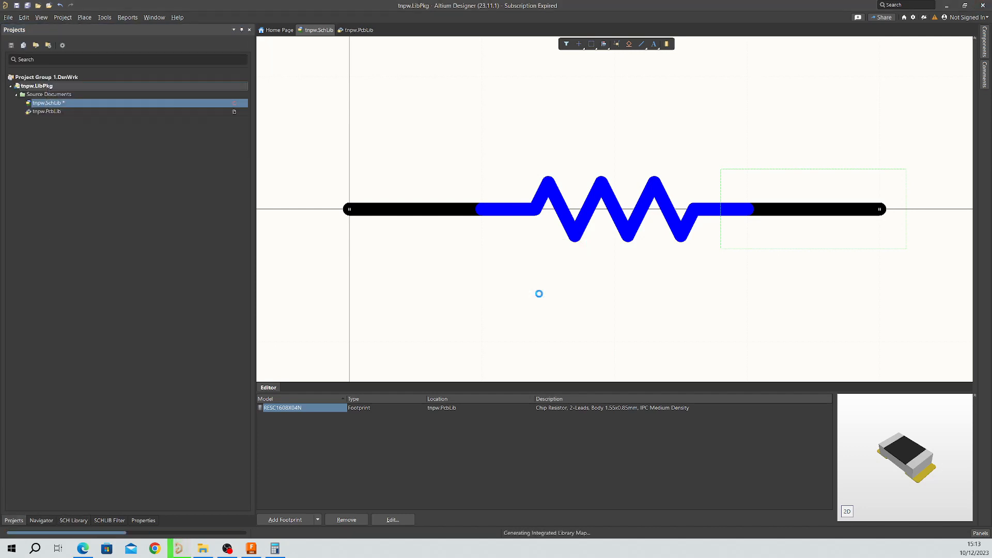
Close the tnpw project and reopen tnpw.LibPkg from the recent projects
right_click(66, 88)
left_click(111, 168)
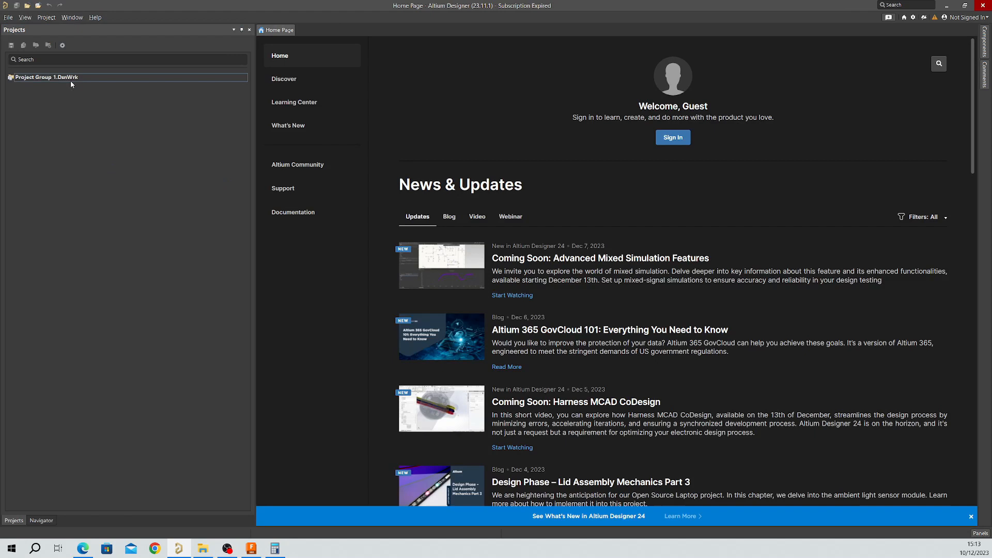
left_click(8, 17)
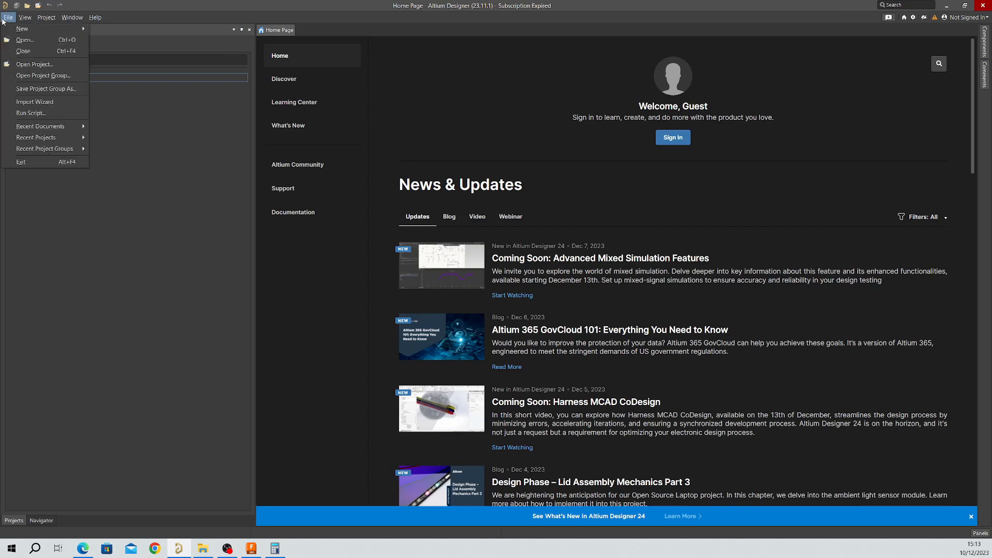
mouse_move(72, 140)
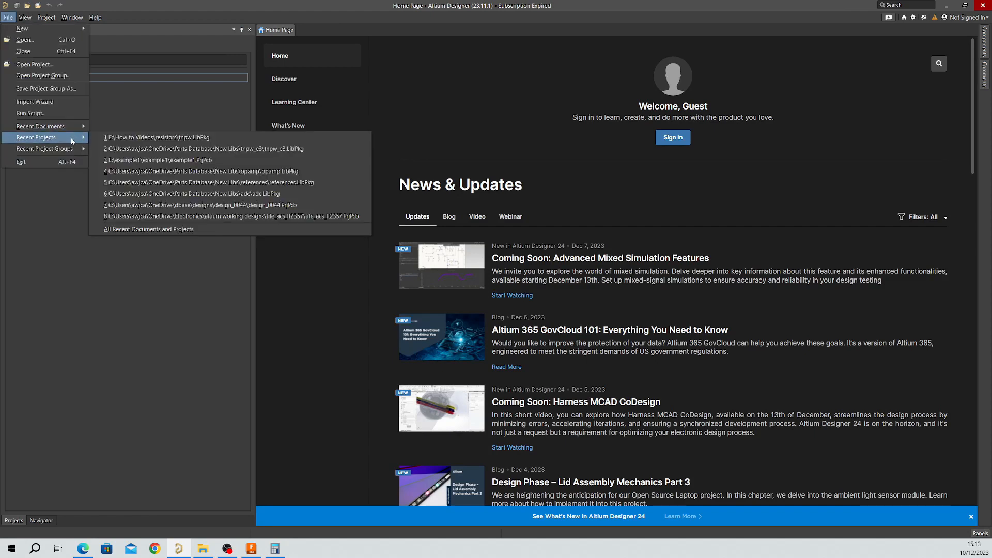
left_click(162, 137)
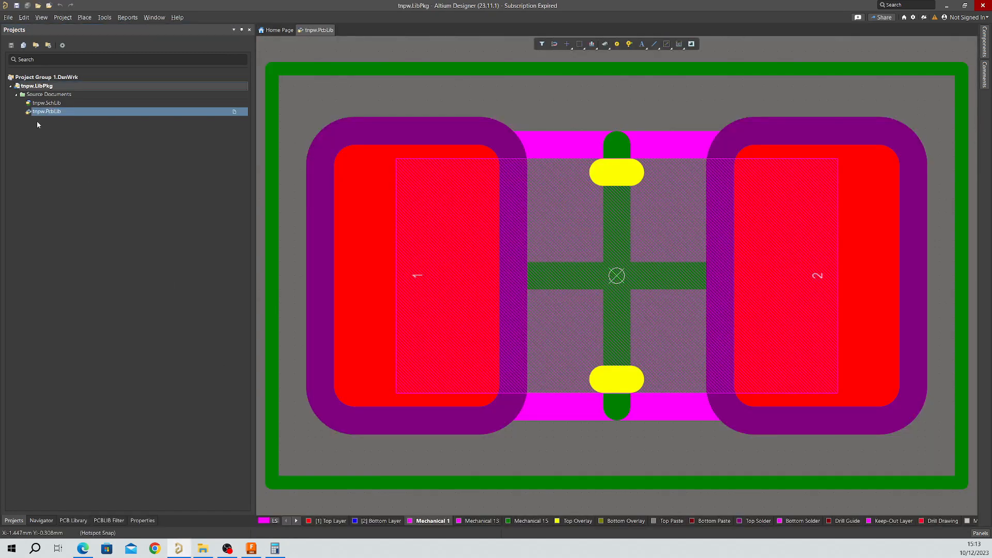
Open tnpw.SchLib and check the footprint previews of the 1K and 10K components
double_click(41, 105)
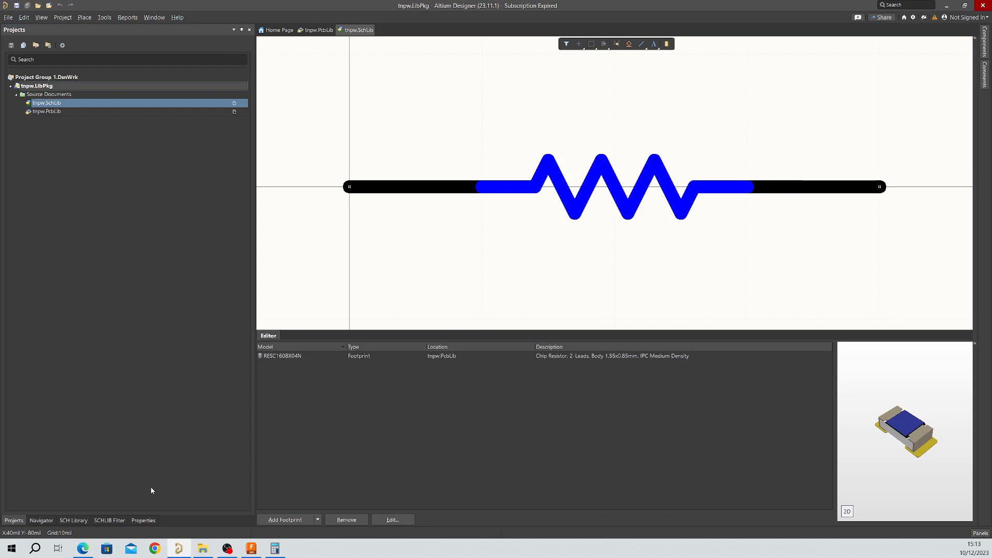
left_click(73, 520)
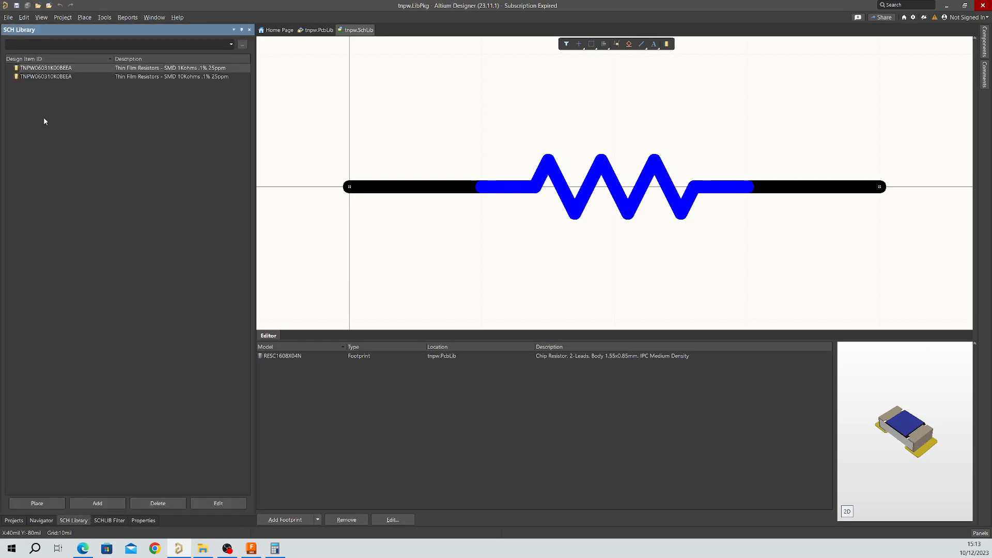
left_click(46, 77)
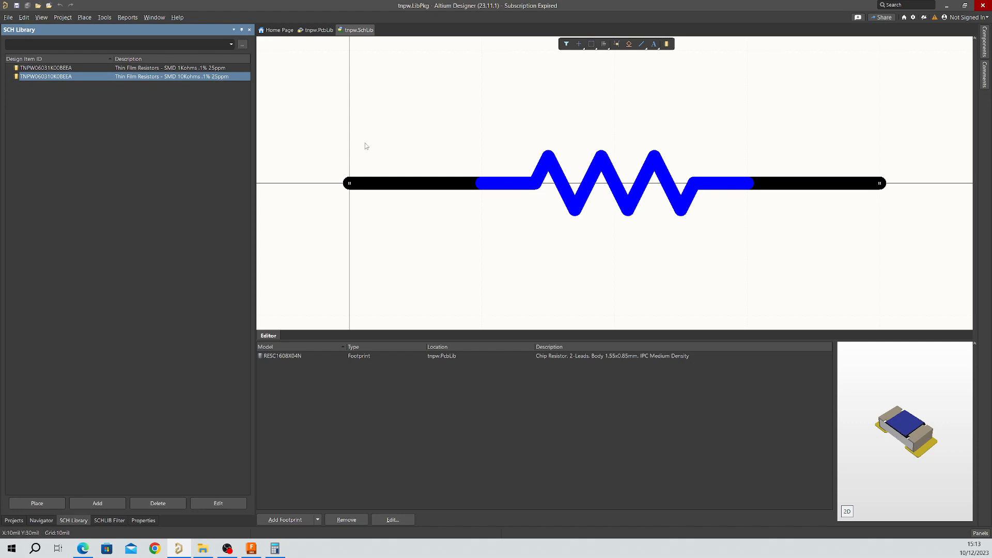
Compile the integrated library tnpw.LibPkg again and close the project
left_click(14, 521)
right_click(105, 85)
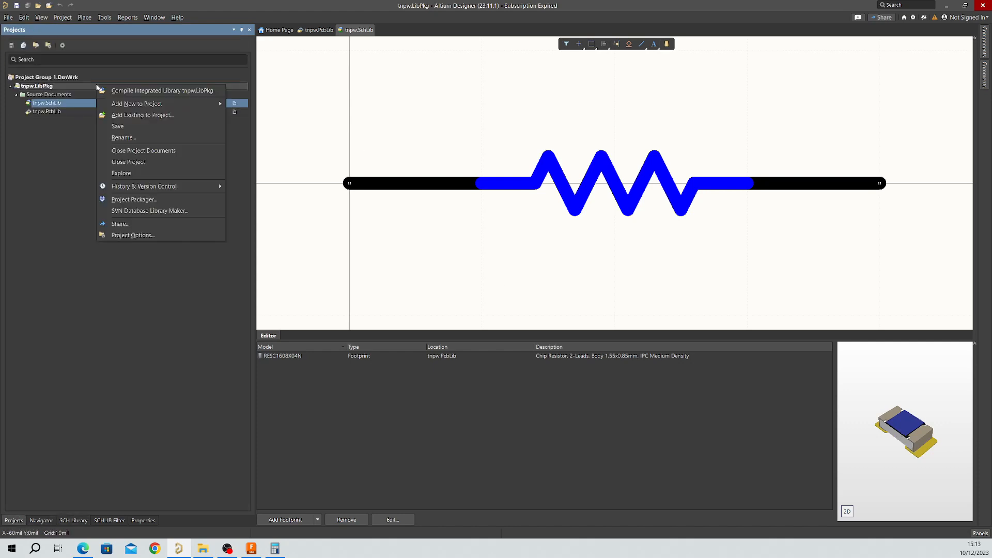
left_click(106, 89)
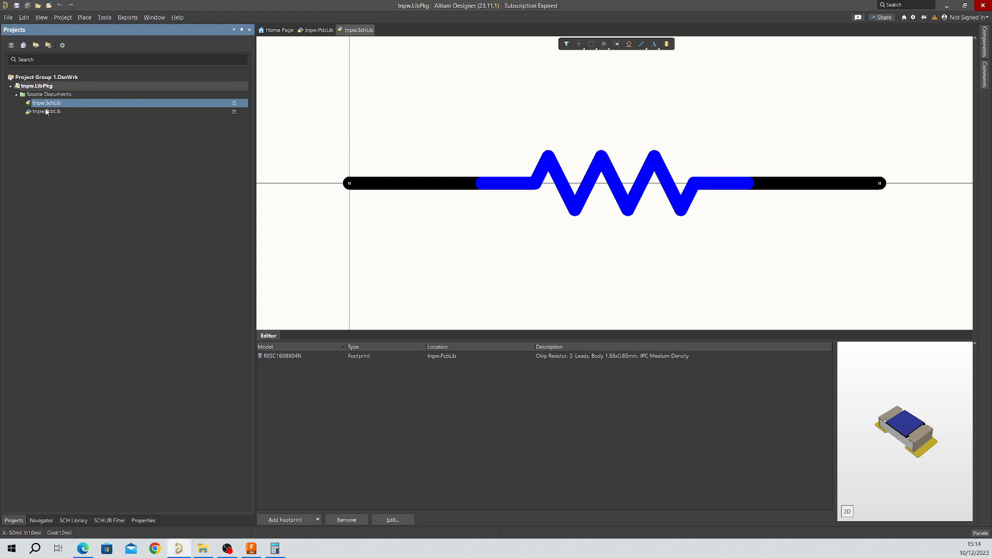
right_click(41, 85)
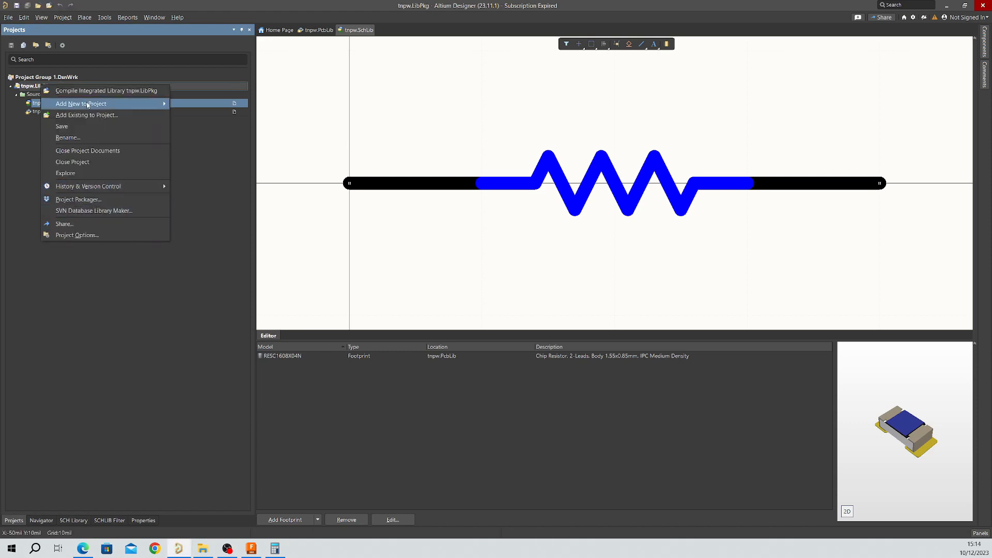
left_click(83, 150)
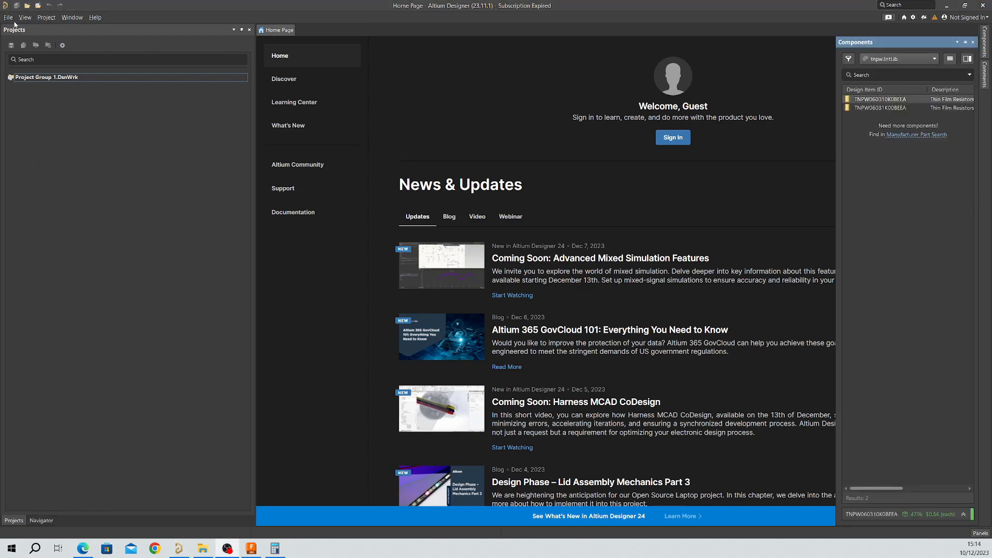
Examine the components TNPW060310K0BEEA and TNPW06031K00BEEA in the compiled tnpw.IntLib
left_click(889, 100)
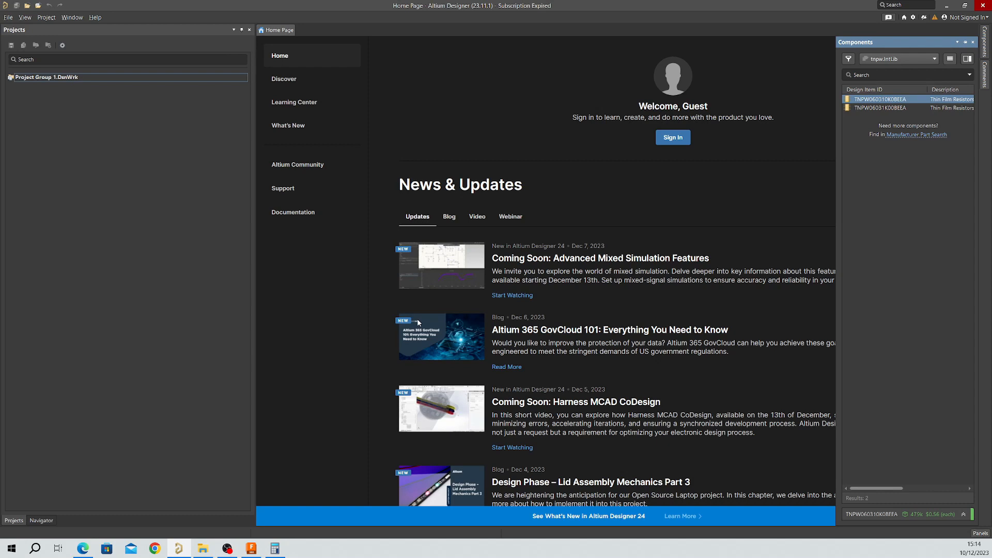
left_click(879, 108)
left_click(879, 99)
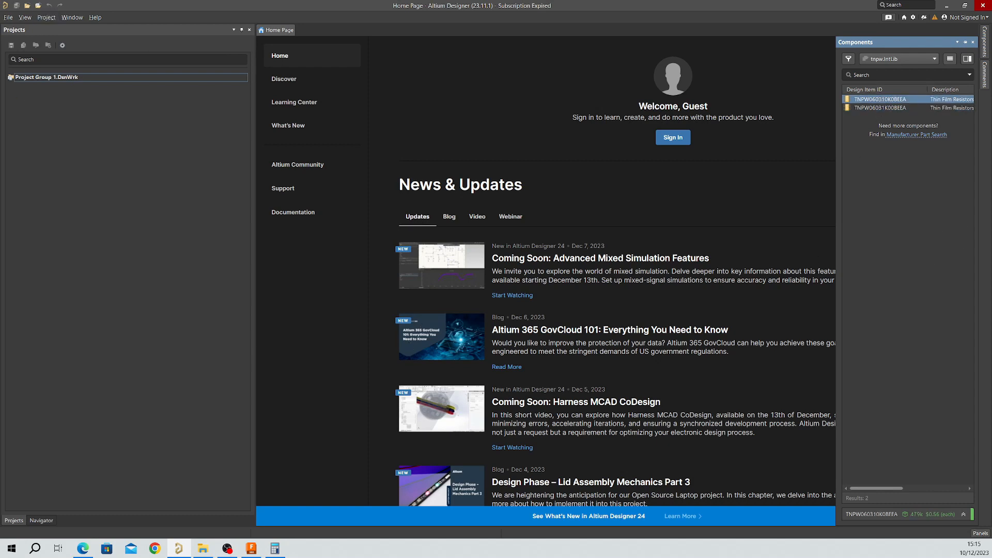